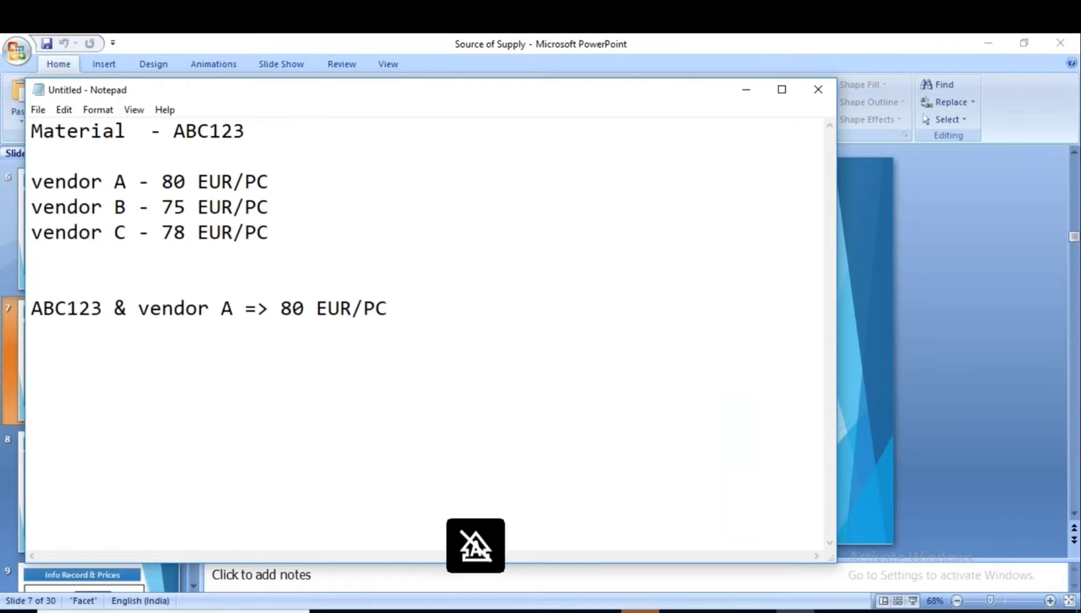
# Add the transaction codes ME11/ME12/ME13 on a new line below the vendor A price in the Notepad notes
pyautogui.write('me1')
pyautogui.press('BackSpace')
pyautogui.press('BackSpace')
pyautogui.press('BackSpace')
pyautogui.press('capslock')
pyautogui.write('ME11/')
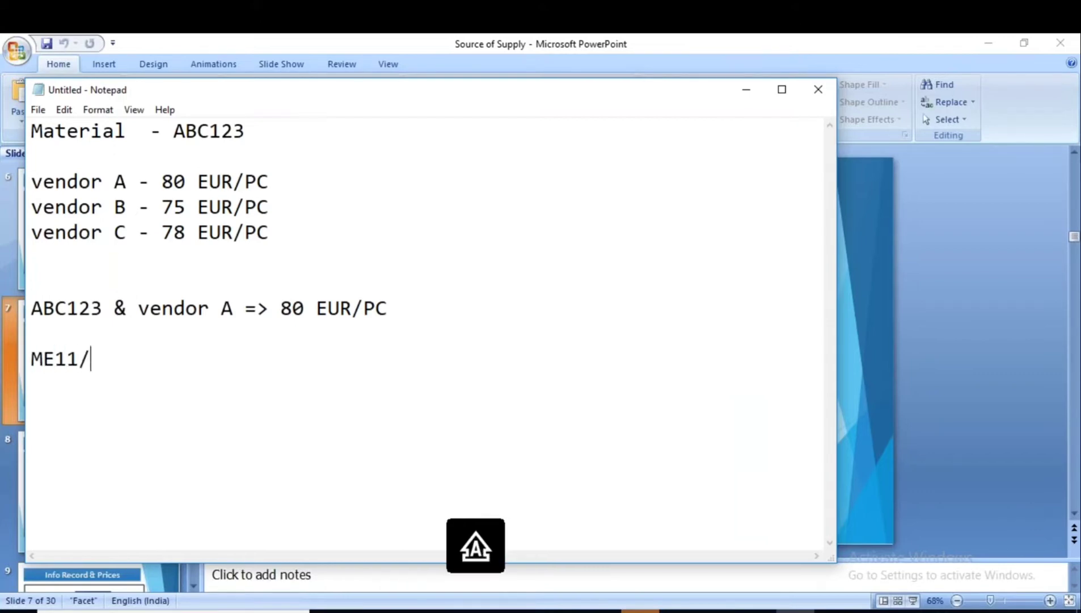
pyautogui.write('ME12/ME13')
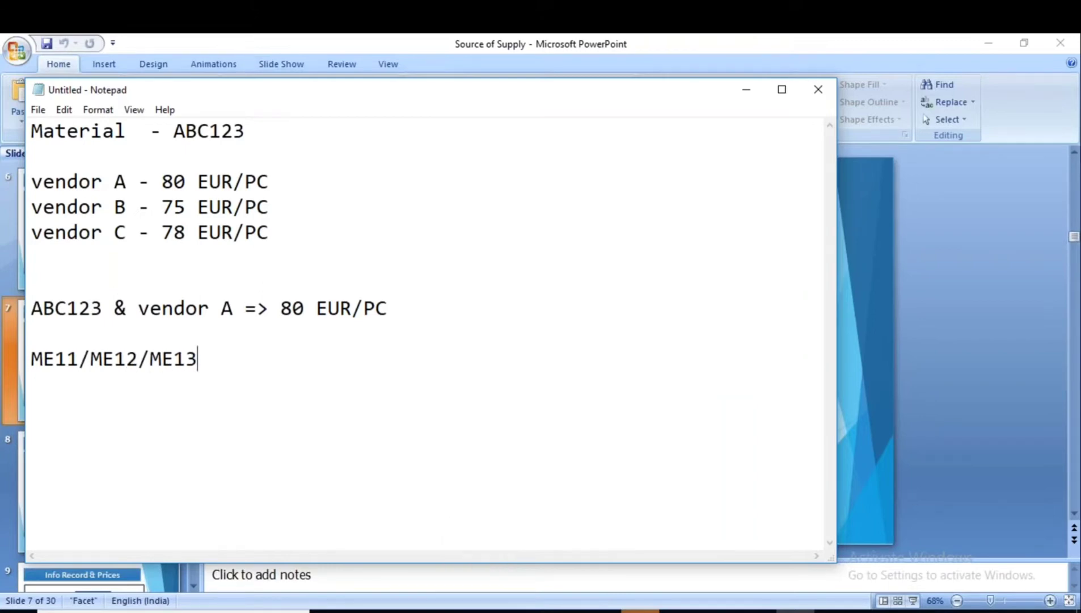
pyautogui.moveTo(67, 357); pyautogui.dragTo(31, 358)
pyautogui.click(199, 358)
pyautogui.moveTo(199, 358); pyautogui.dragTo(32, 358)
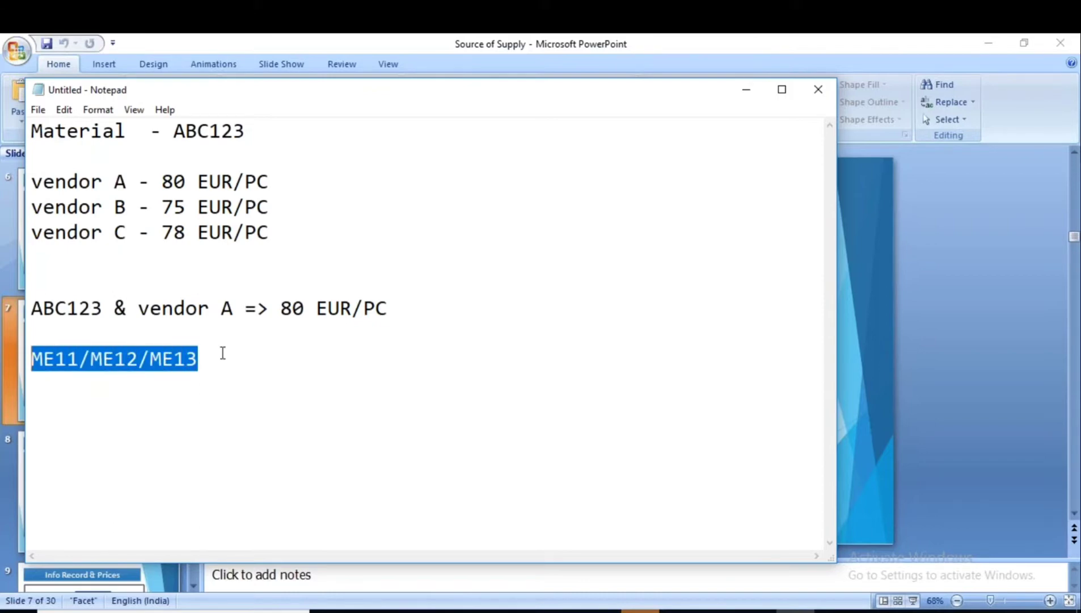
pyautogui.click(261, 354)
# Minimize Notepad and PowerPoint, switch to SAP Logon and open the Acutesoft connection
pyautogui.click(989, 46)
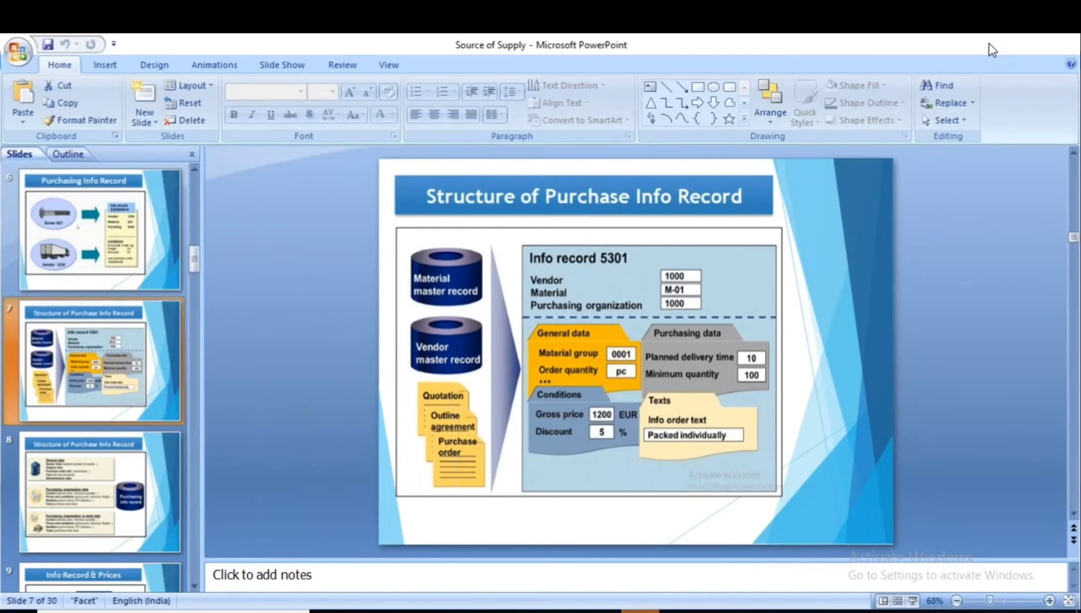
pyautogui.click(990, 45)
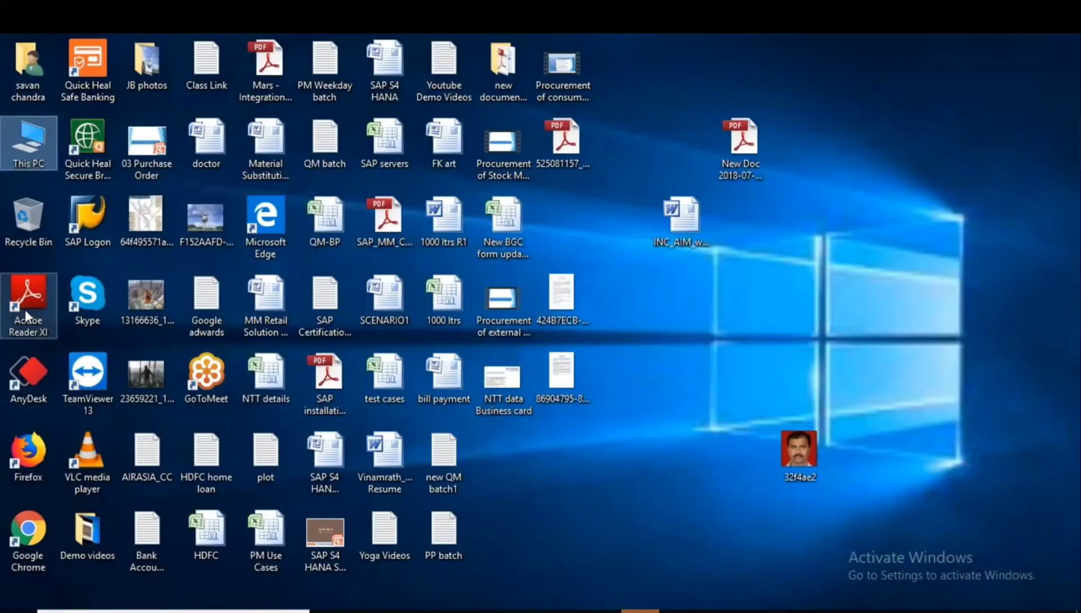
pyautogui.click(562, 611)
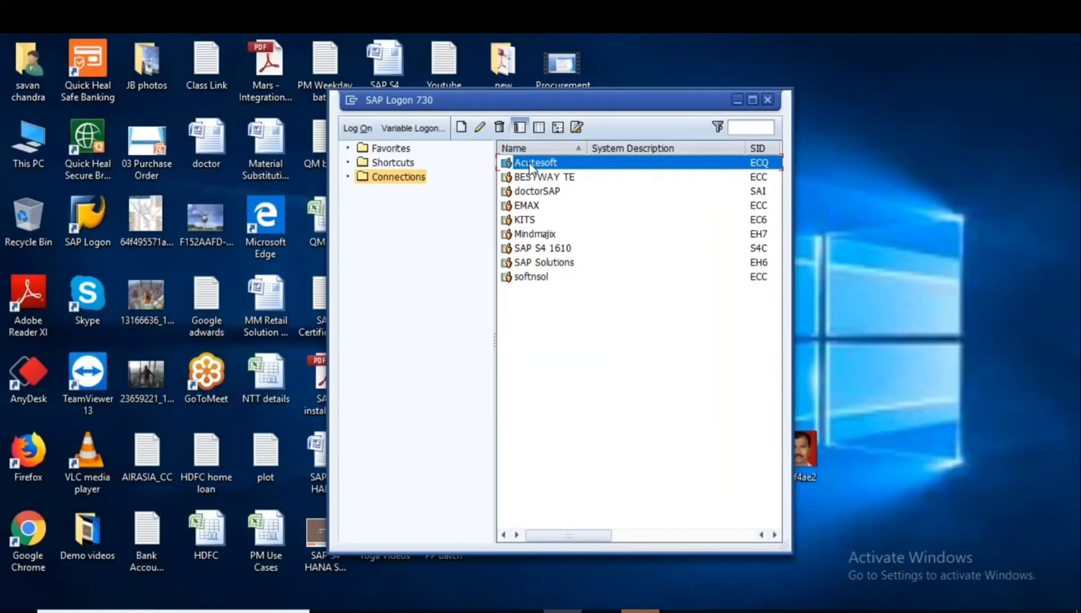
pyautogui.doubleClick(531, 164)
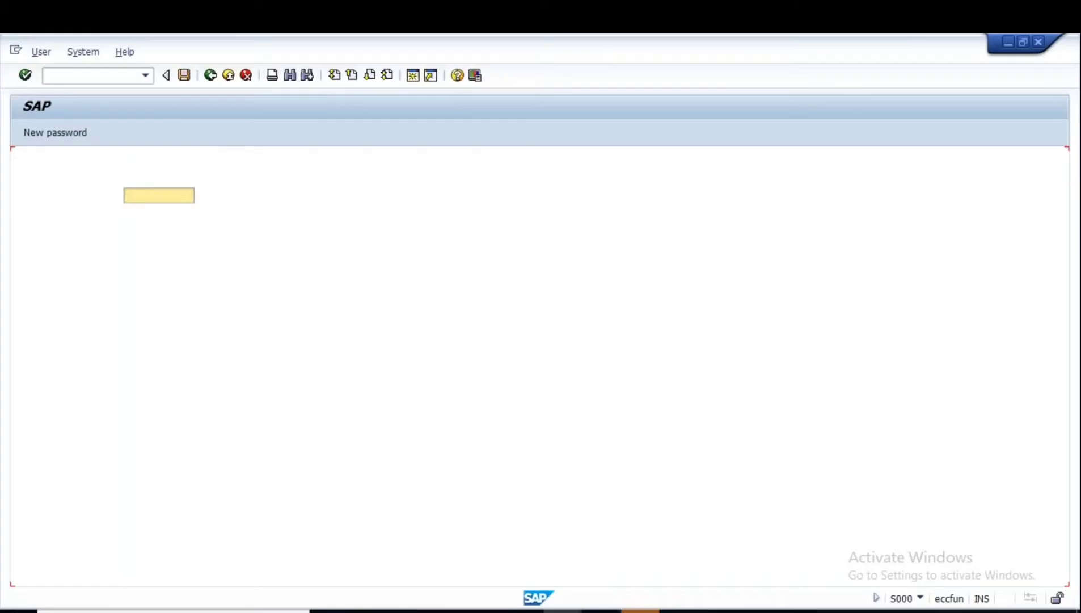
# Enter the user name and account password on the SAP logon screen and log on
pyautogui.click(162, 196)
pyautogui.click(150, 212)
pyautogui.click(150, 212)
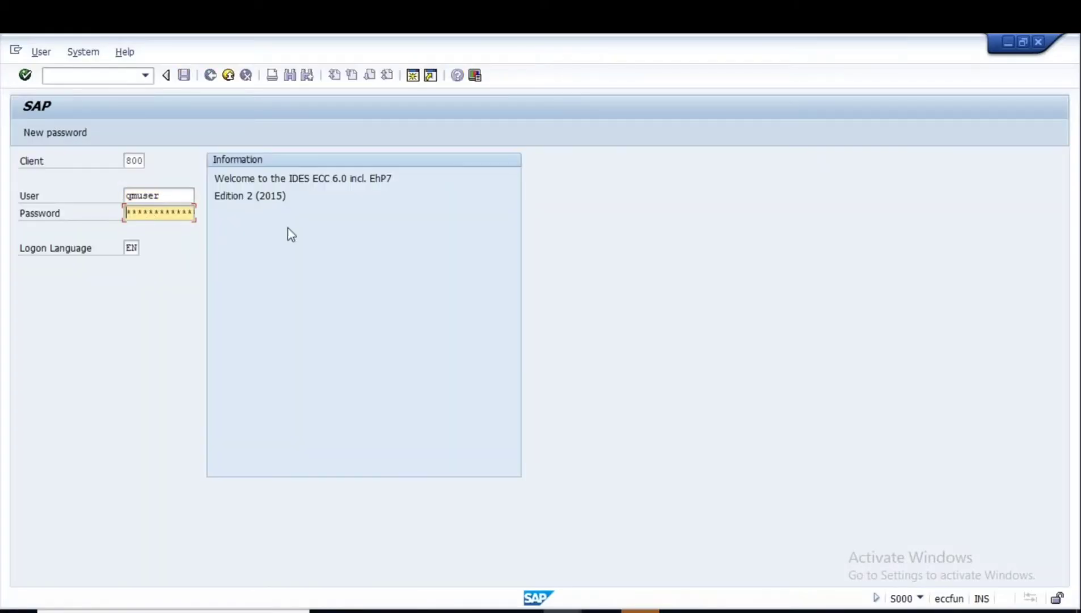
pyautogui.press('capslock')
pyautogui.press('Right')
pyautogui.press('capslock')
pyautogui.press('Right')
pyautogui.press('Right')
pyautogui.press('Right')
pyautogui.press('Right')
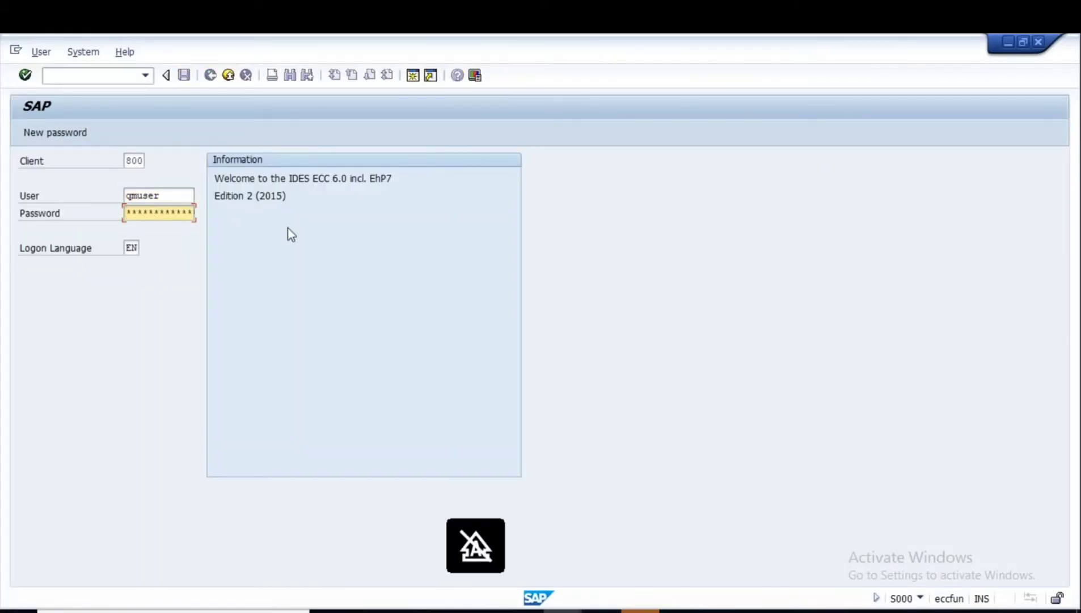
pyautogui.press('Right')
pyautogui.press('Return')
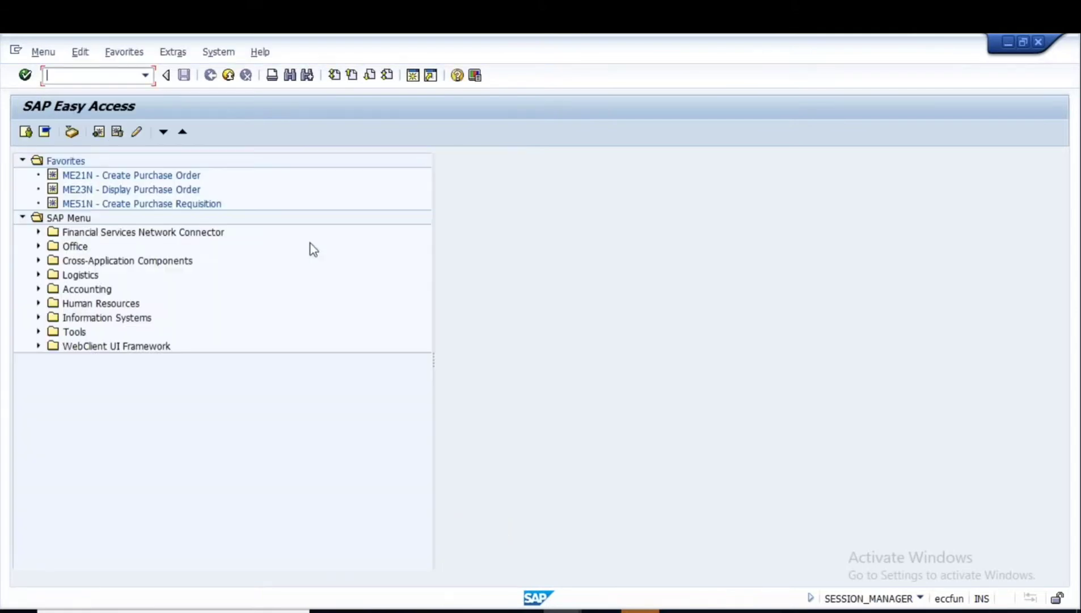
# Open ME11 - Create from the Info Record folder under Logistics, Materials Management, Purchasing, Master Data
pyautogui.click(38, 275)
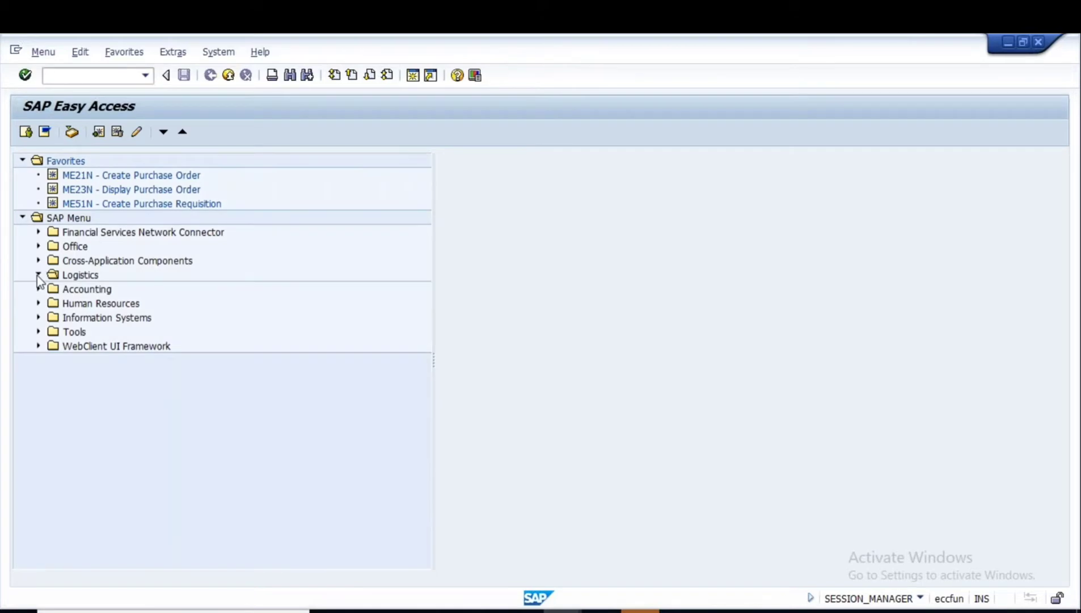
pyautogui.click(54, 289)
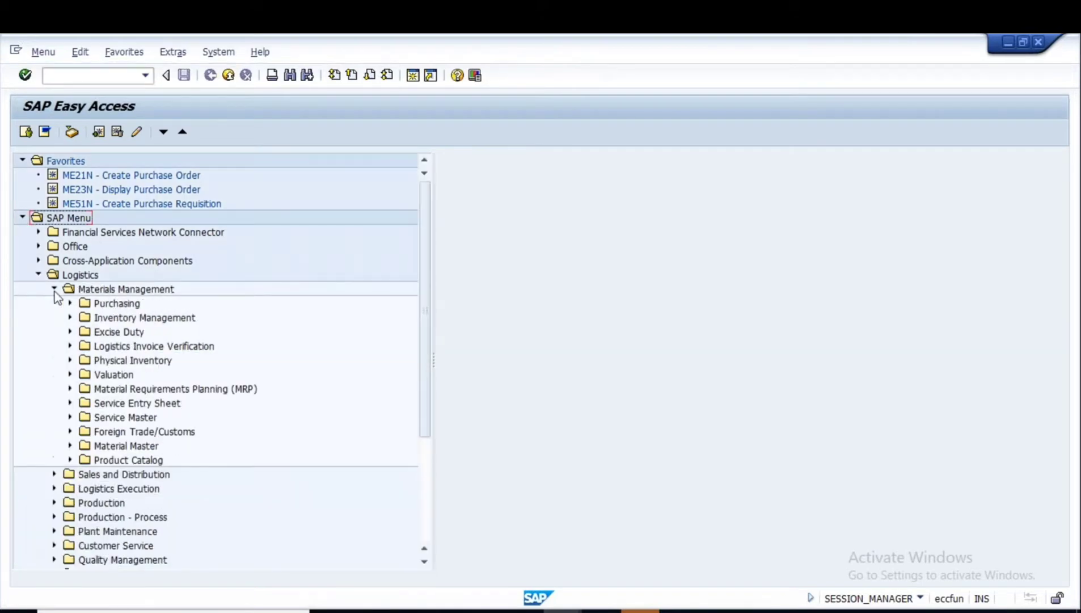
pyautogui.click(70, 303)
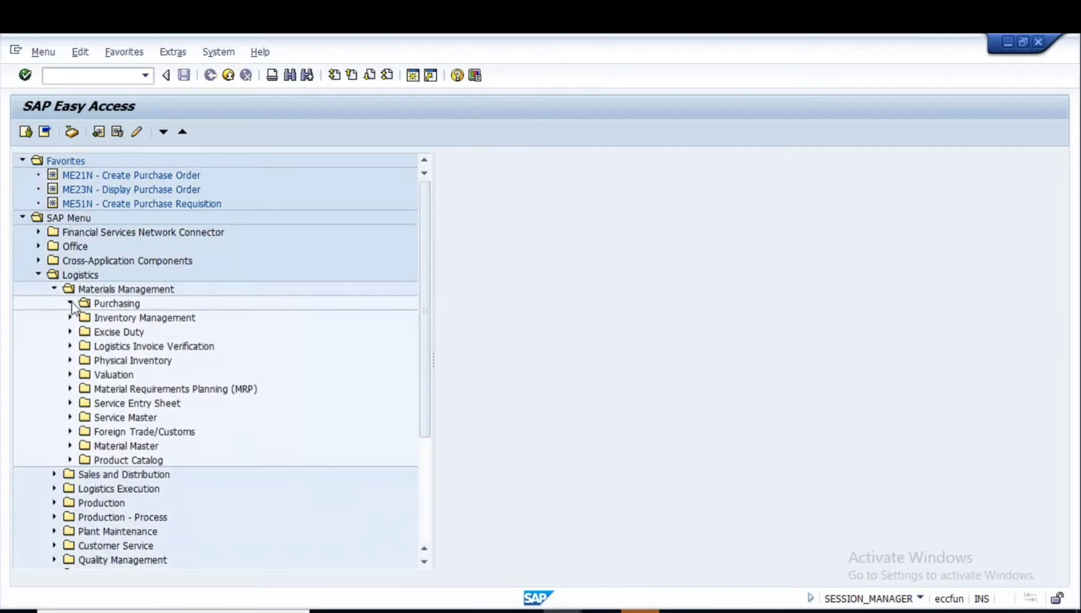
pyautogui.click(86, 374)
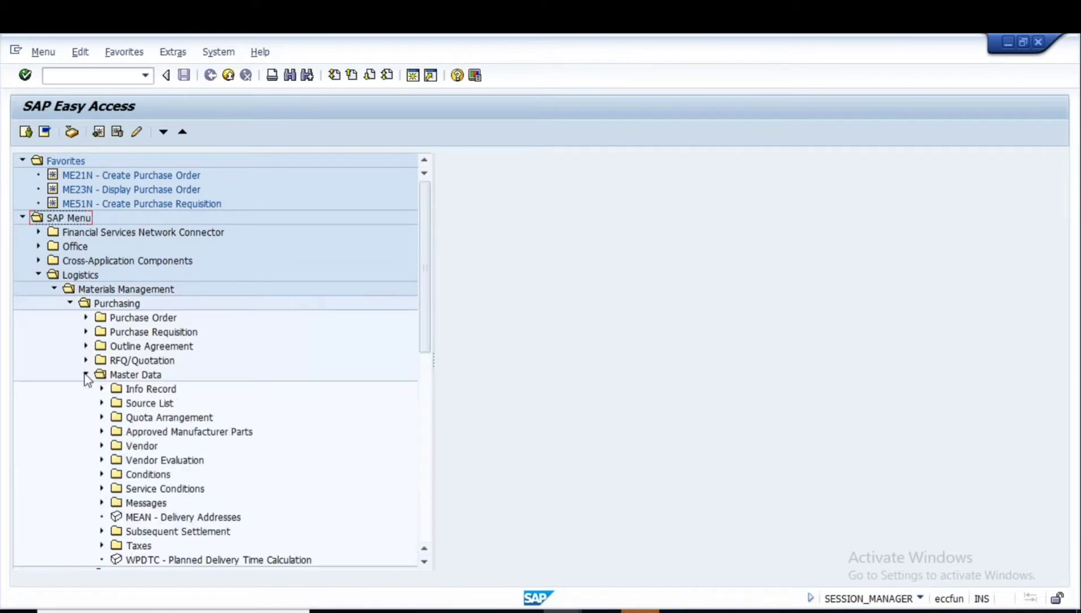
pyautogui.click(150, 390)
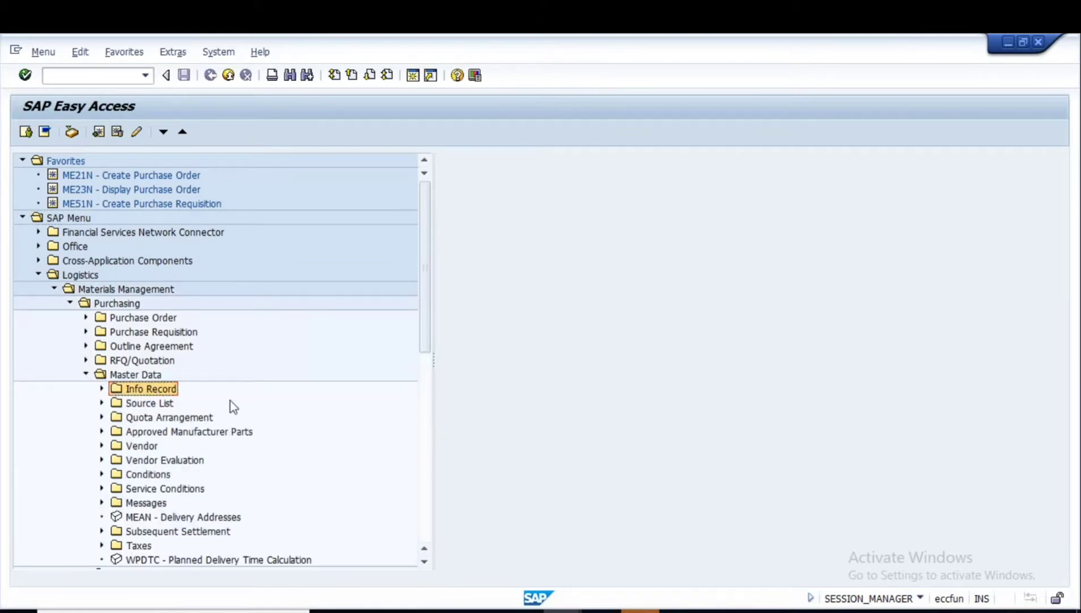
pyautogui.click(101, 389)
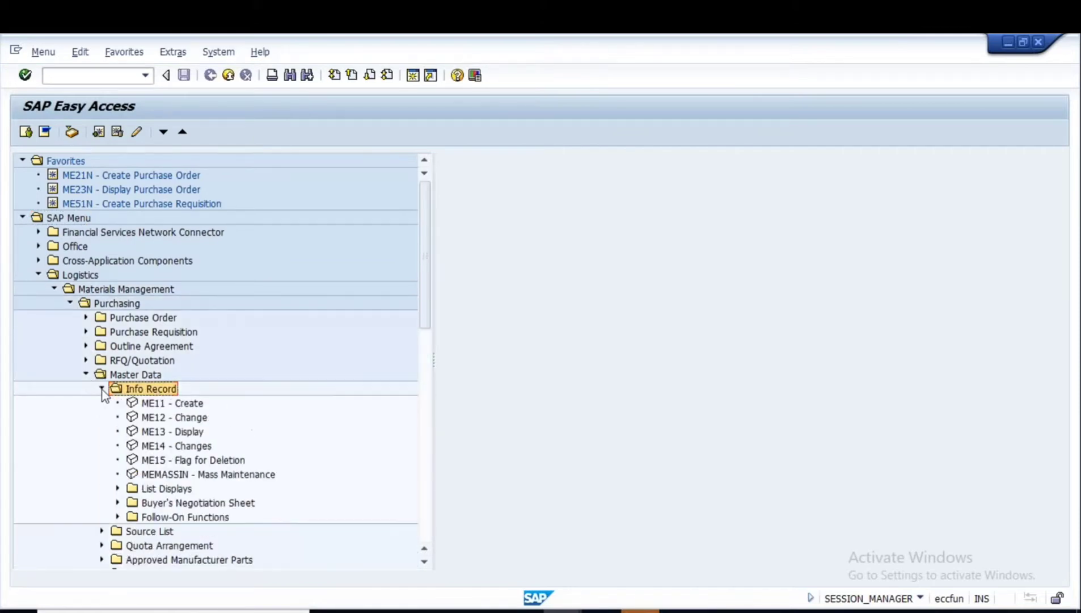
pyautogui.doubleClick(168, 405)
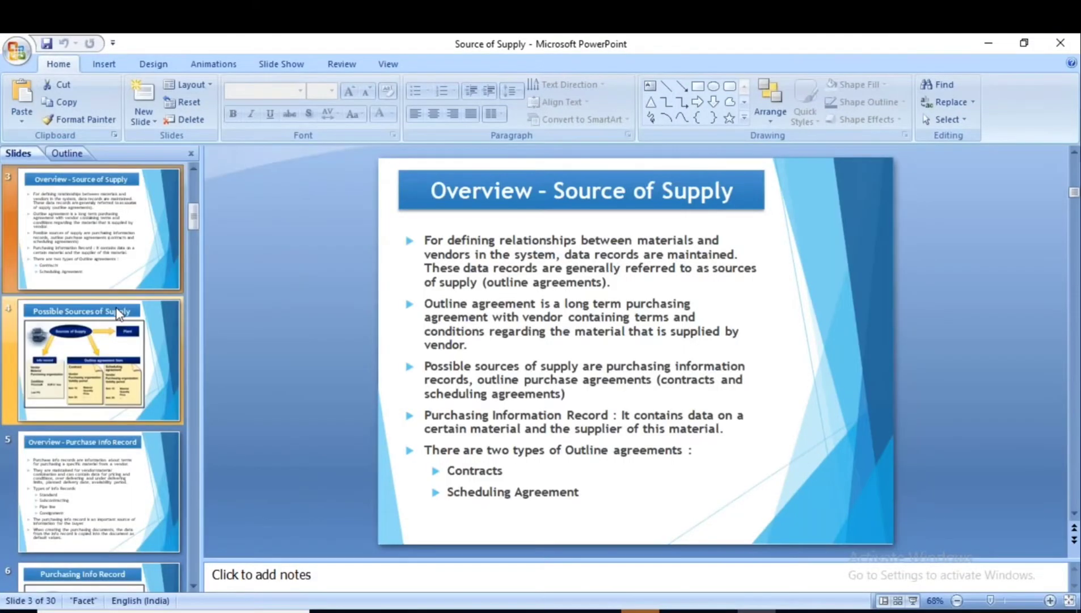
# Review the info record types on the Overview - Purchase Info Record slide and return to SAP
pyautogui.click(116, 468)
pyautogui.click(483, 359)
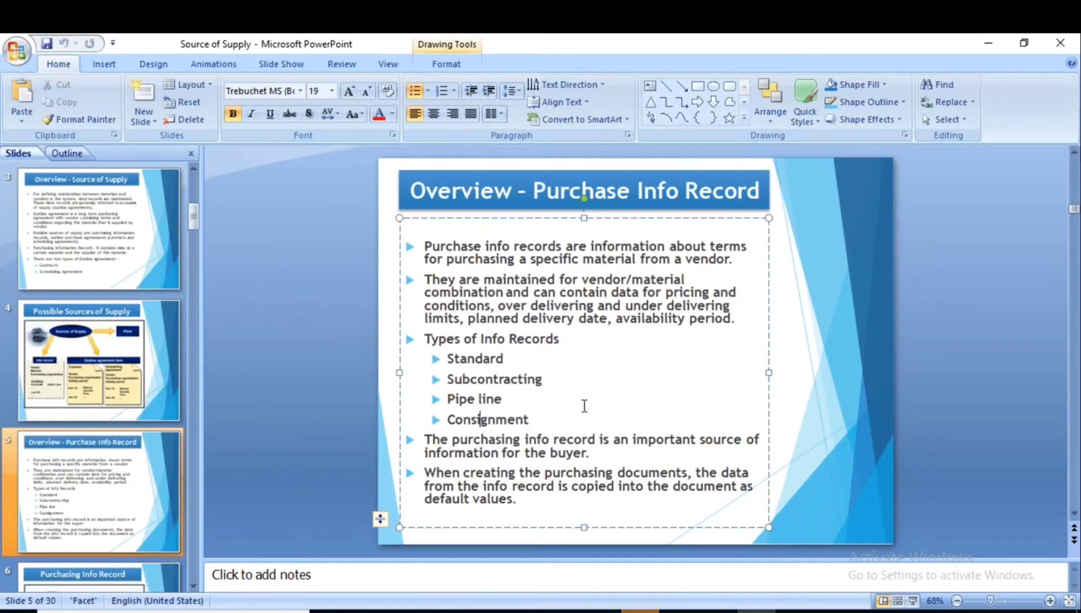
pyautogui.hotkey('alt', 'Tab')
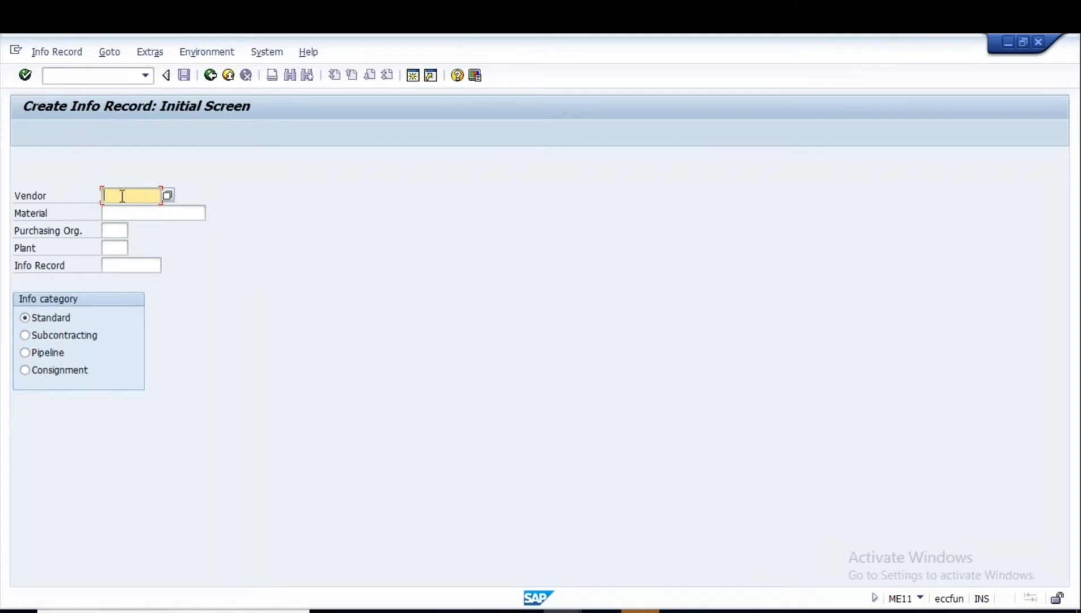
pyautogui.click(121, 212)
pyautogui.click(114, 229)
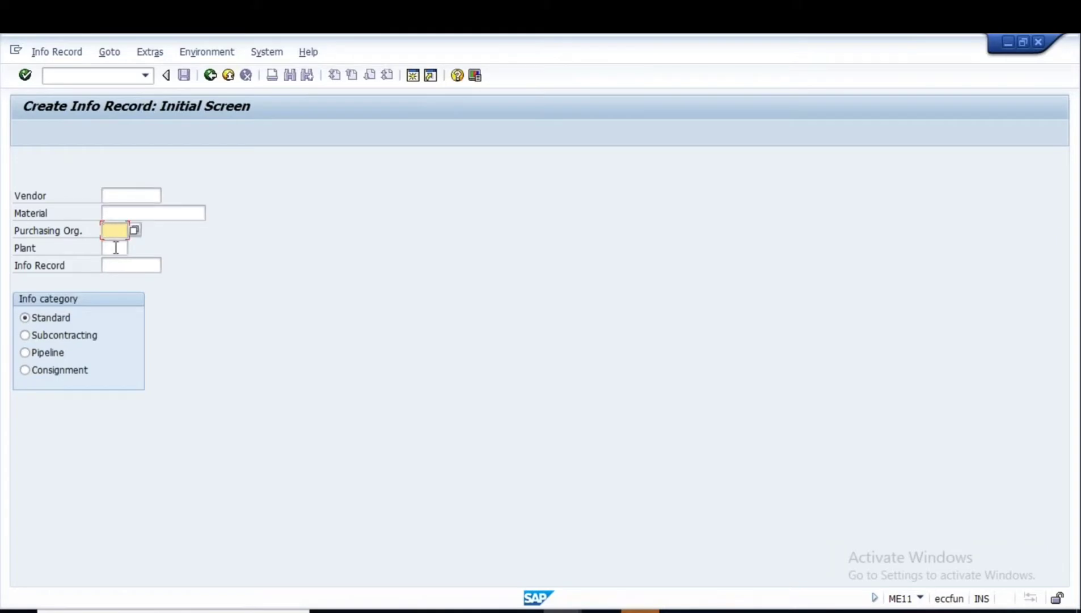
pyautogui.click(114, 247)
# Search for vendors in purchasing organization 1000 and choose ALLIANCE GLOBAL PVT LTD. as the info record's vendor
pyautogui.click(150, 196)
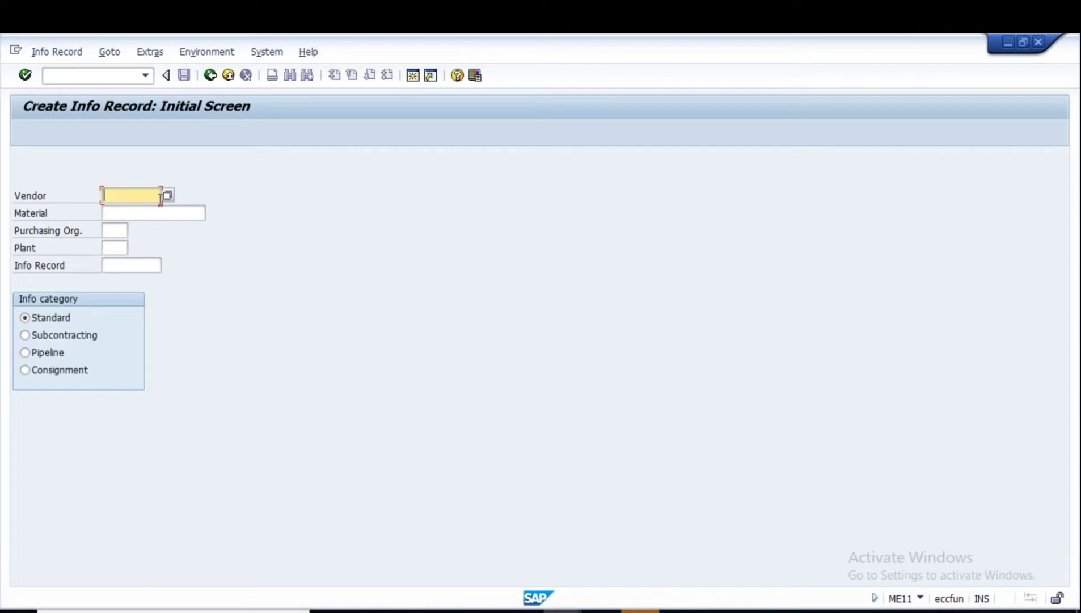
pyautogui.click(167, 196)
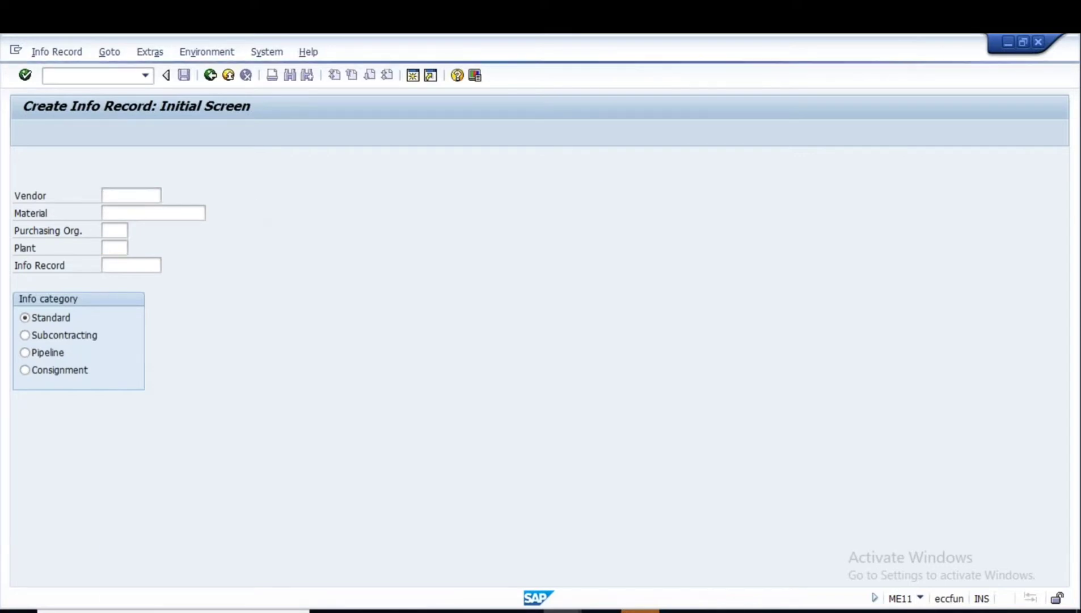
pyautogui.click(284, 384)
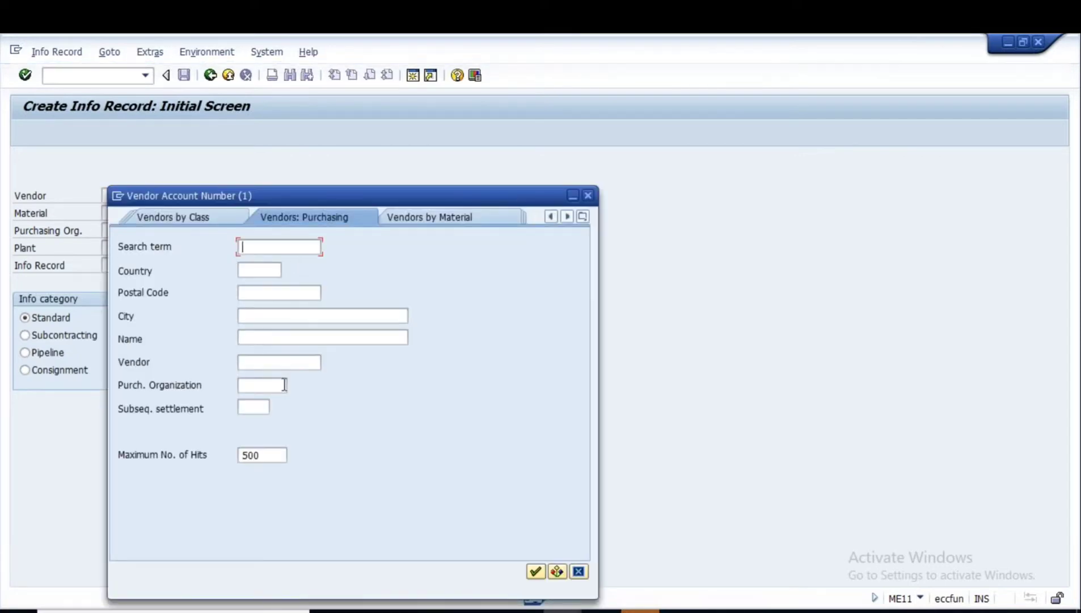
pyautogui.write('1000')
pyautogui.click(536, 571)
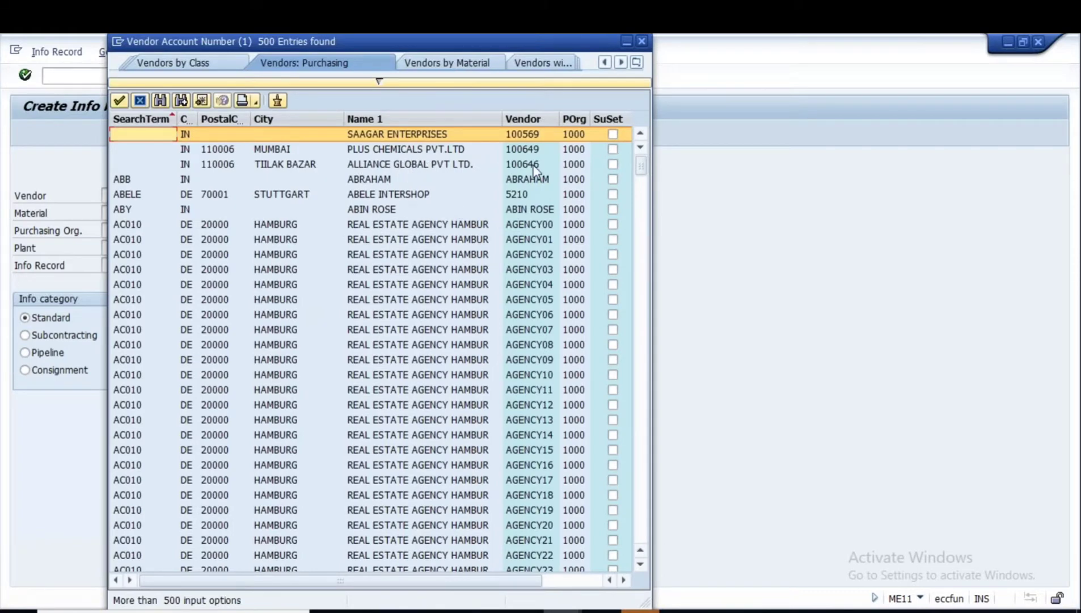
pyautogui.click(436, 168)
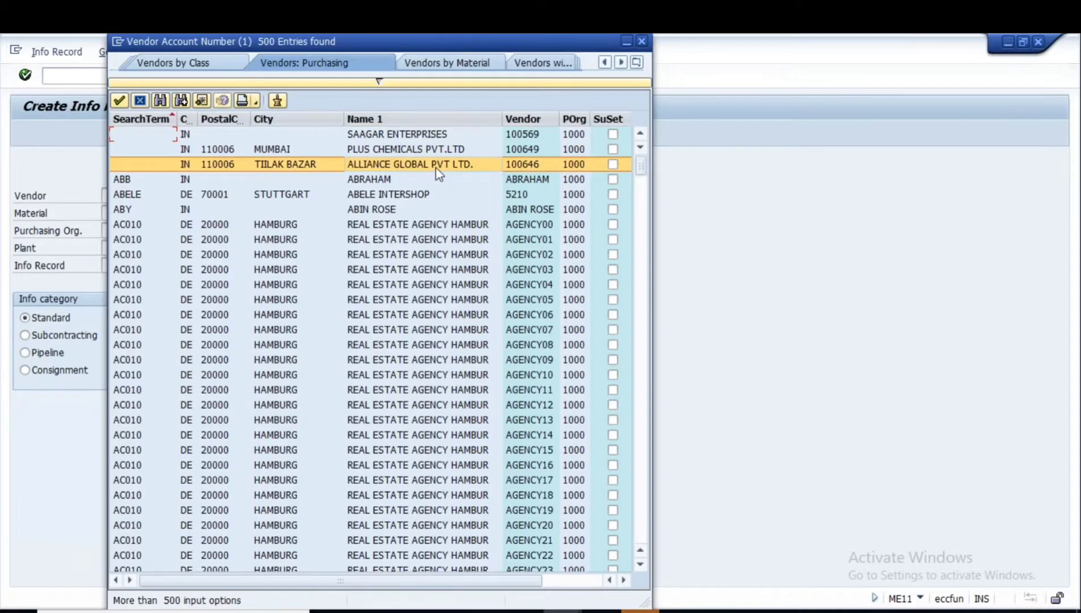
pyautogui.doubleClick(436, 167)
# Start a new SAP session and open the materials list transaction MM60
pyautogui.click(415, 82)
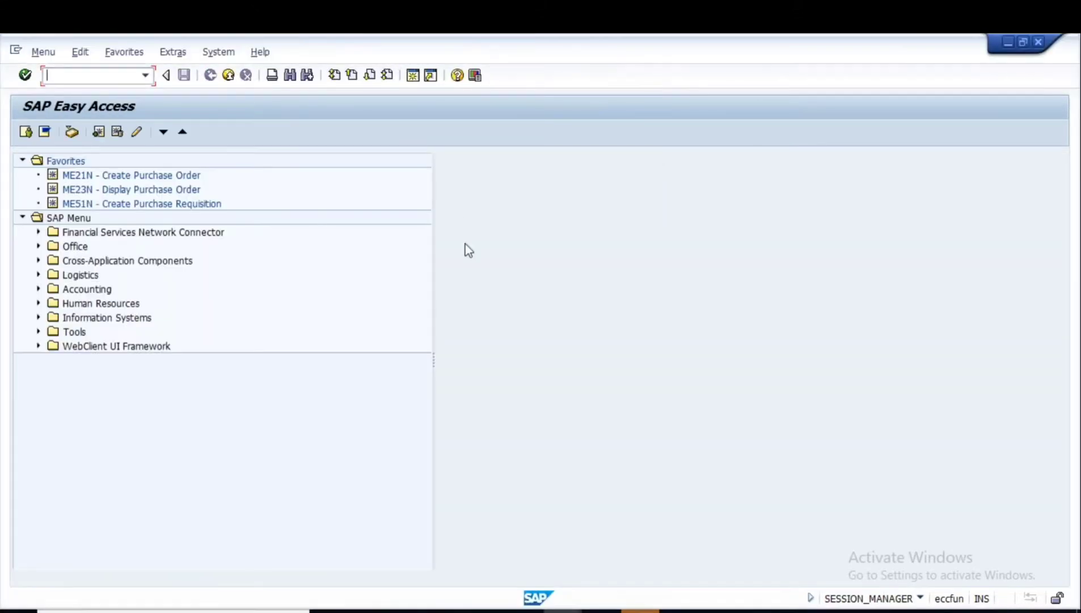
pyautogui.write('mm60')
pyautogui.press('Return')
# Run the materials list for plant 1000, material type roh, restricted to materials created by the logon user
pyautogui.click(214, 195)
pyautogui.write('1000')
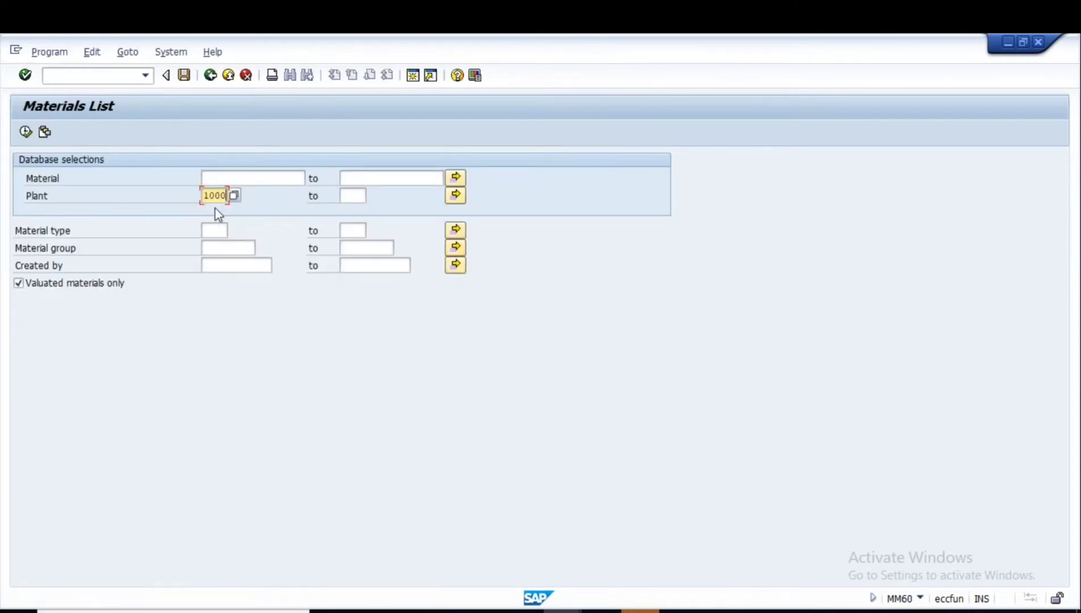
pyautogui.click(215, 231)
pyautogui.write('roh')
pyautogui.click(240, 266)
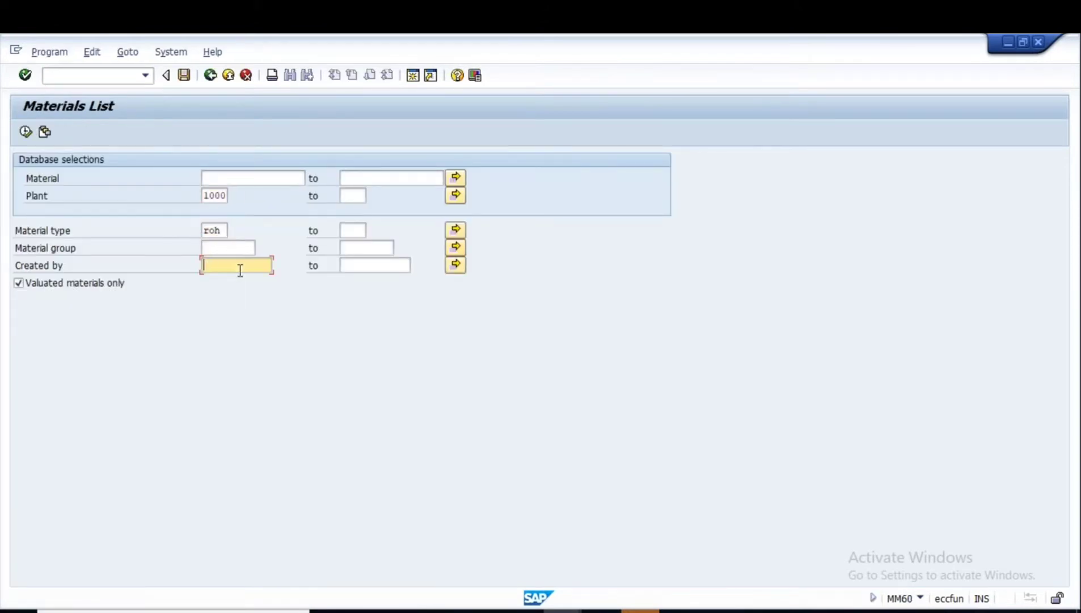
pyautogui.click(240, 269)
pyautogui.click(233, 282)
pyautogui.click(26, 133)
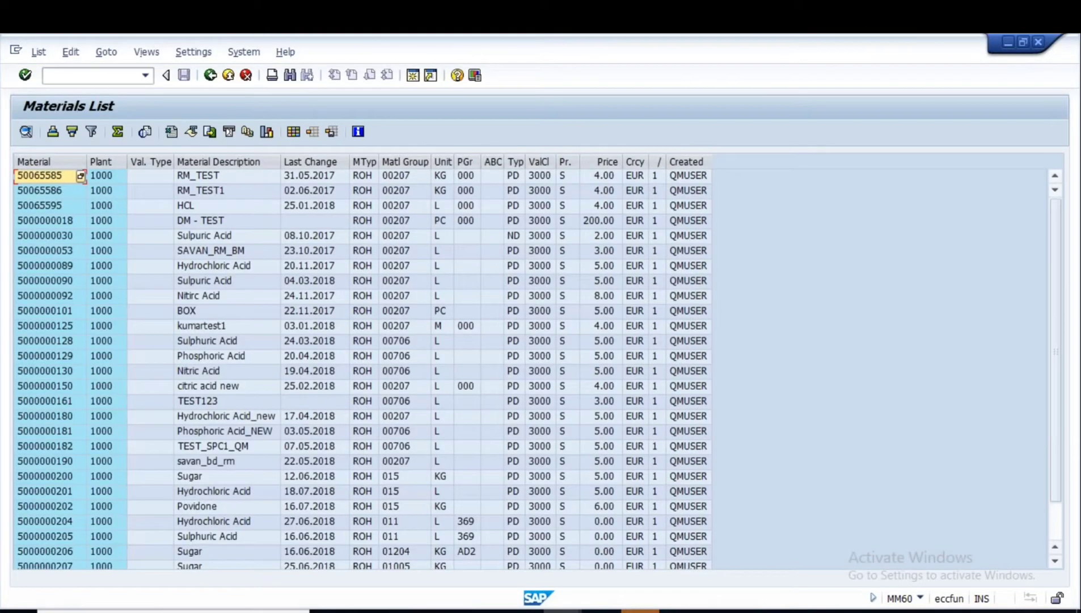
pyautogui.scroll(-1, 48, 445)
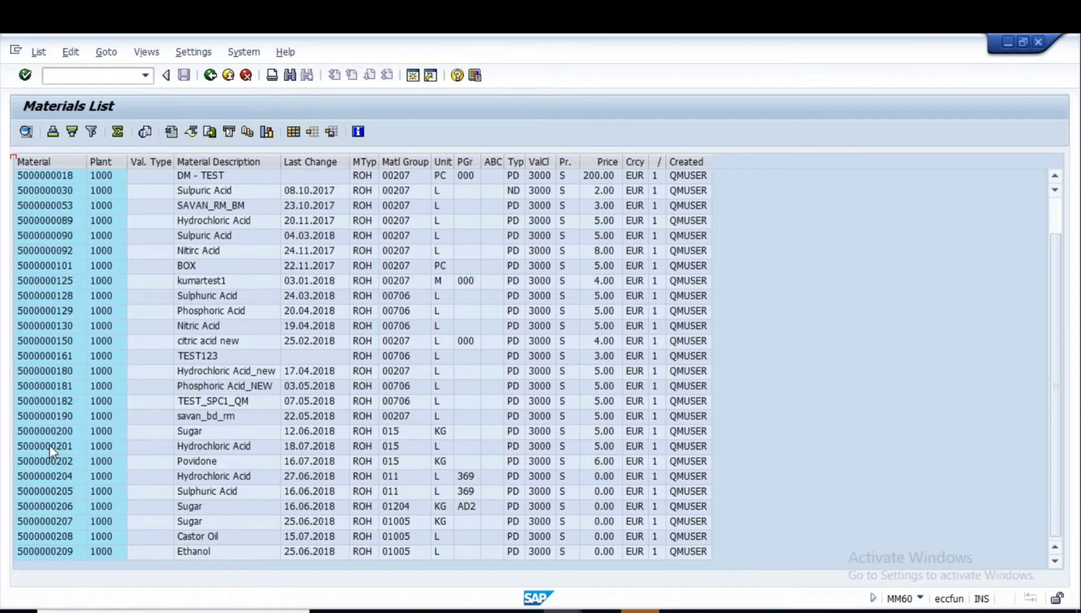
pyautogui.click(49, 445)
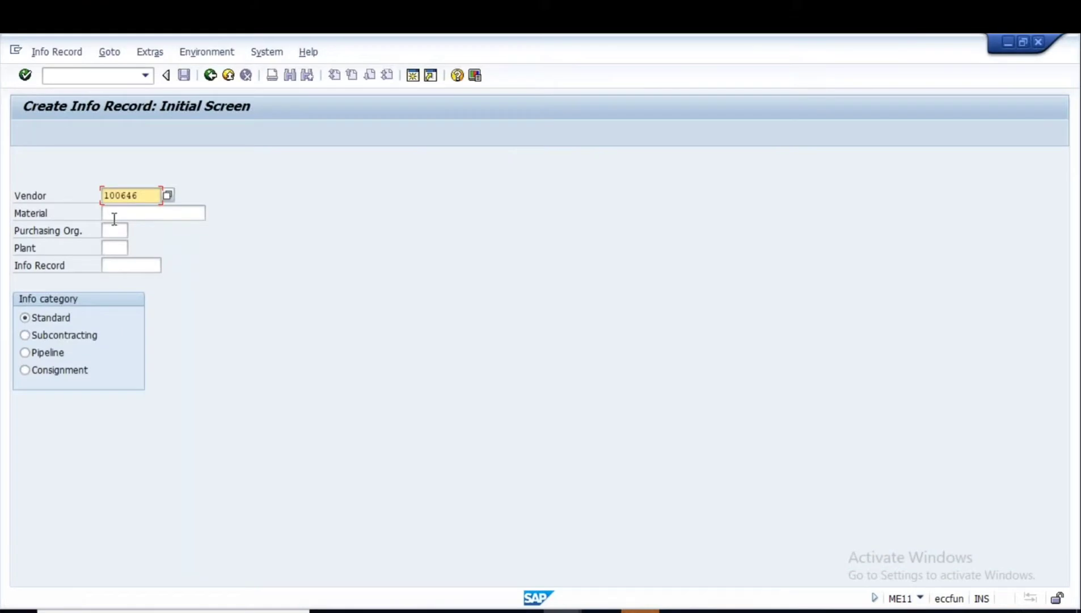
pyautogui.click(113, 214)
pyautogui.hotkey('ctrl', 'v')
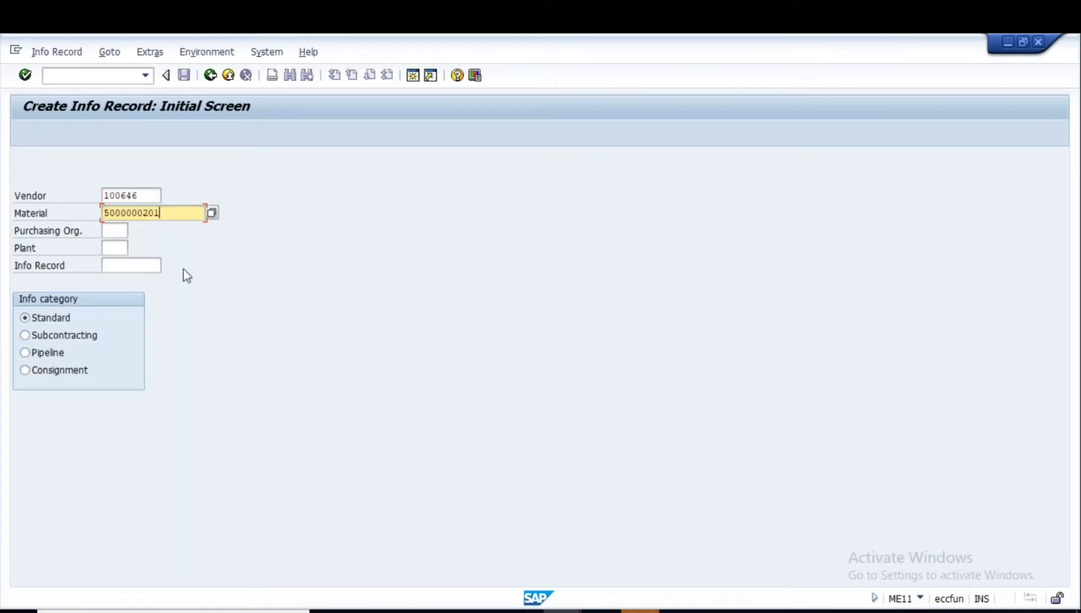
# Set both the purchasing organization and the plant of the new info record to 1000
pyautogui.click(116, 230)
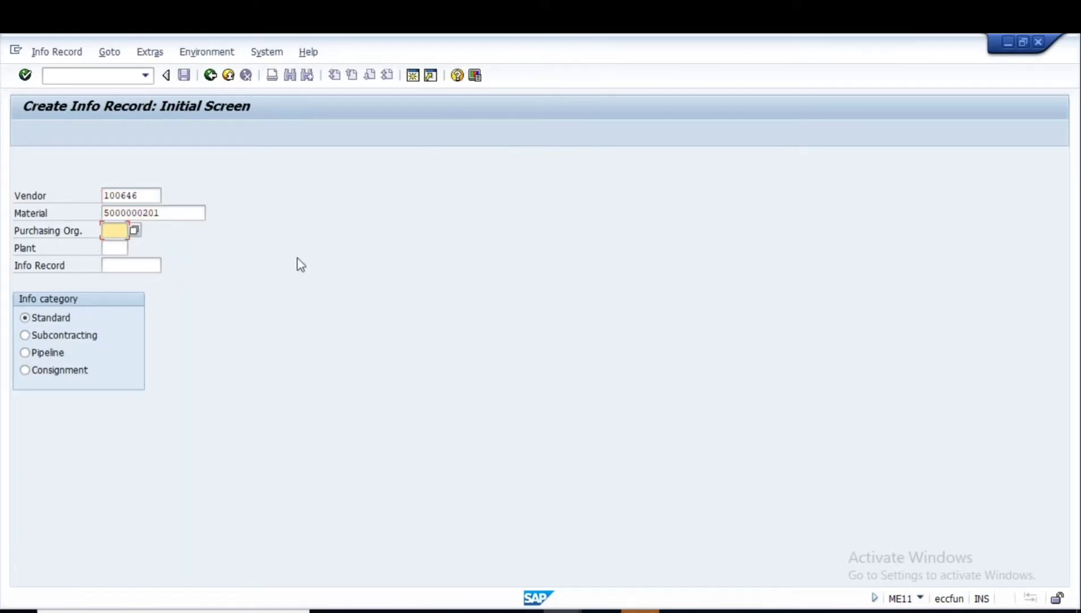
pyautogui.write('1000')
pyautogui.click(120, 249)
pyautogui.write('1000')
pyautogui.click(150, 193)
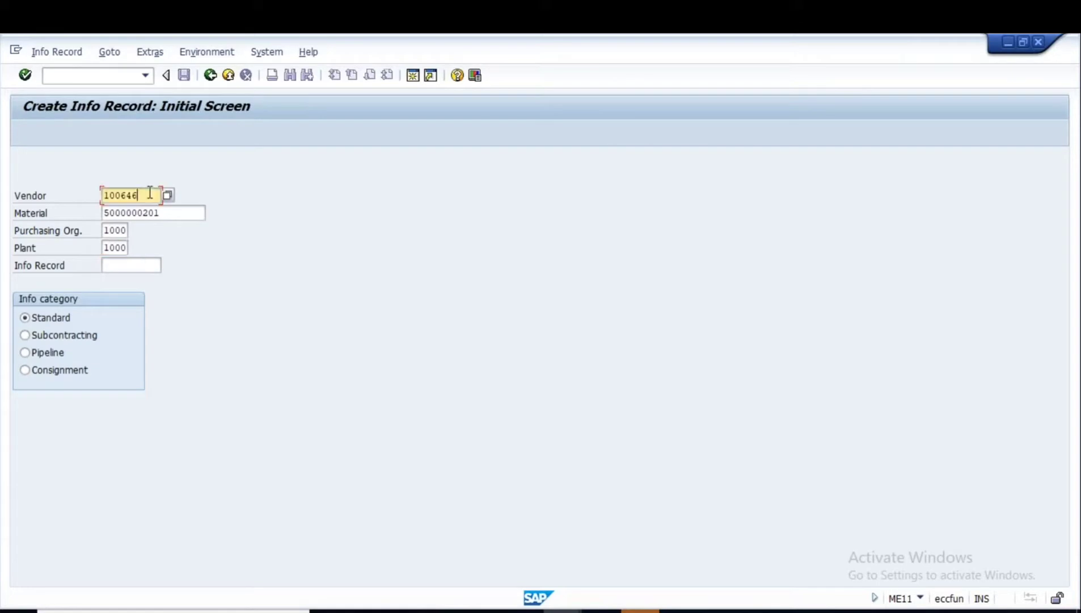
pyautogui.moveTo(162, 213); pyautogui.dragTo(100, 246)
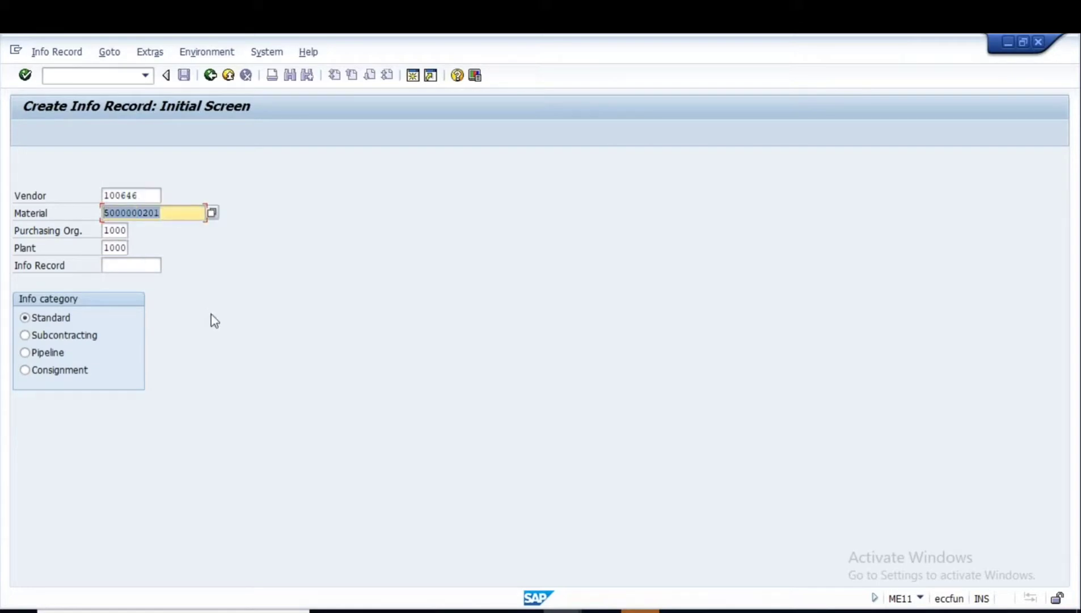
pyautogui.press('Return')
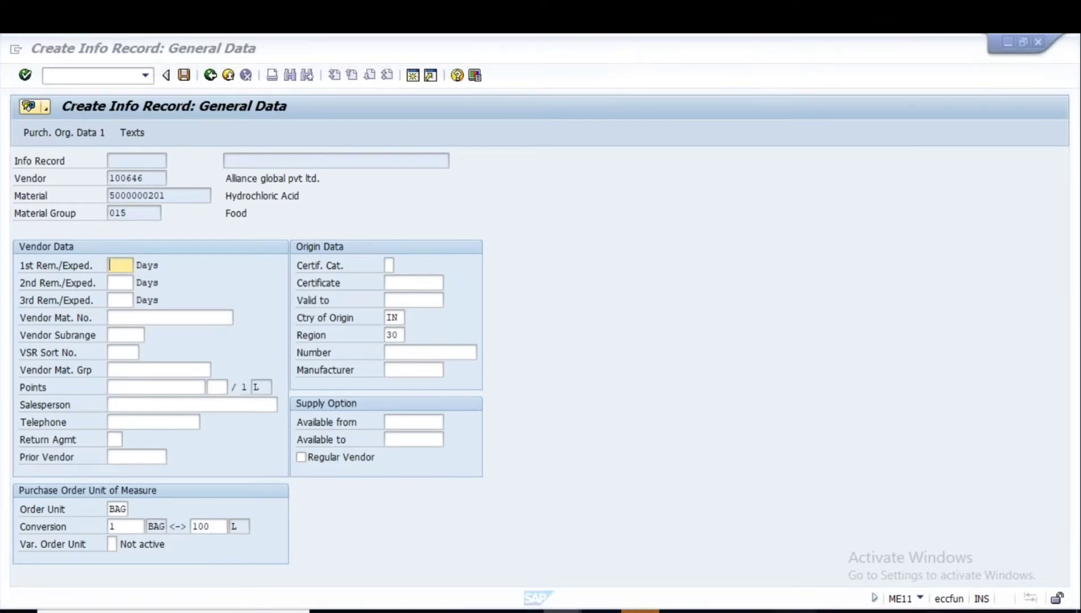
pyautogui.hotkey('alt', 'Tab')
pyautogui.hotkey('ctrl', 'Home')
pyautogui.press('End')
pyautogui.press('BackSpace')
pyautogui.press('BackSpace')
pyautogui.press('BackSpace')
pyautogui.press('BackSpace')
pyautogui.press('BackSpace')
pyautogui.press('BackSpace')
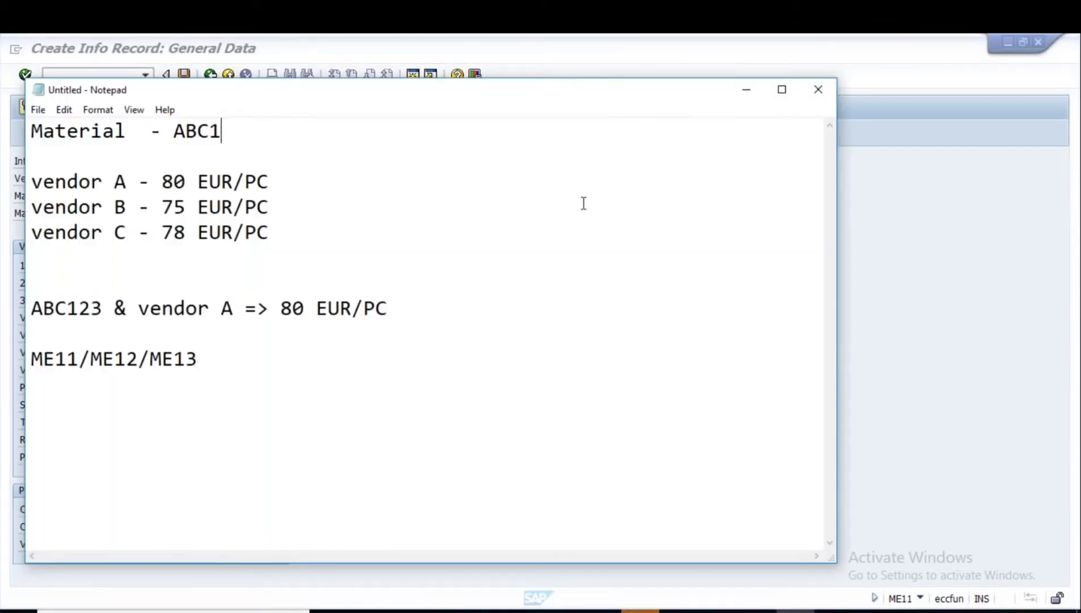
pyautogui.hotkey('alt', 'Tab')
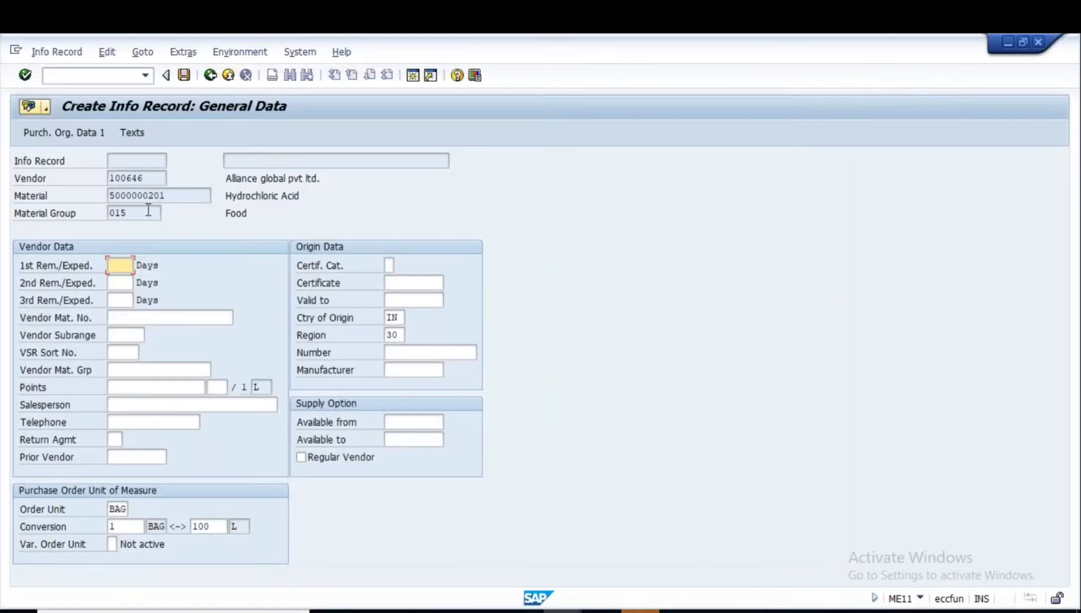
pyautogui.moveTo(167, 196); pyautogui.dragTo(107, 196)
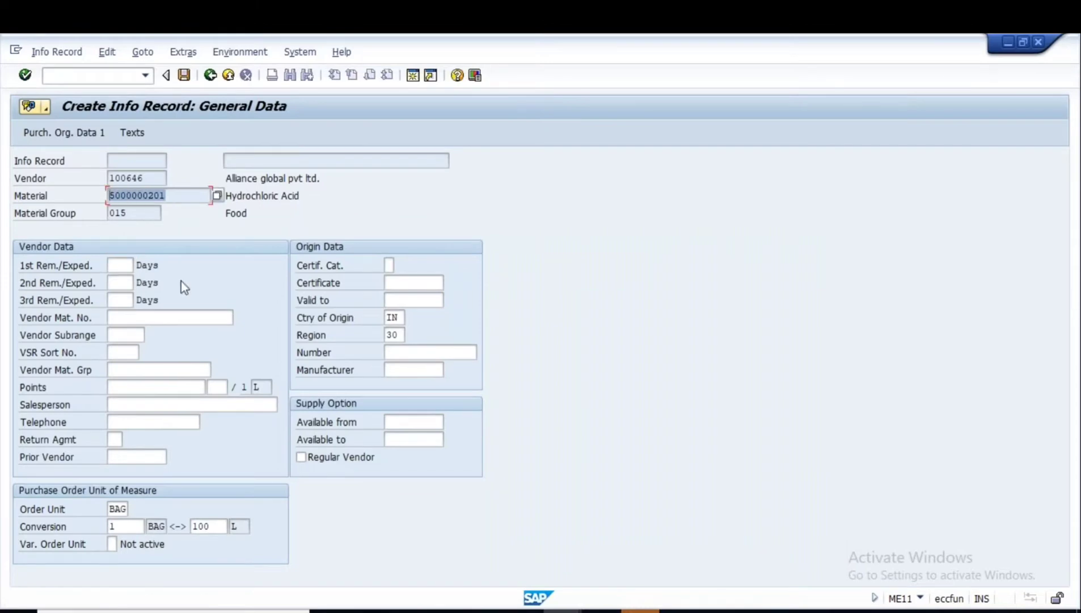
pyautogui.hotkey('ctrl', 'c')
pyautogui.hotkey('alt', 'Tab')
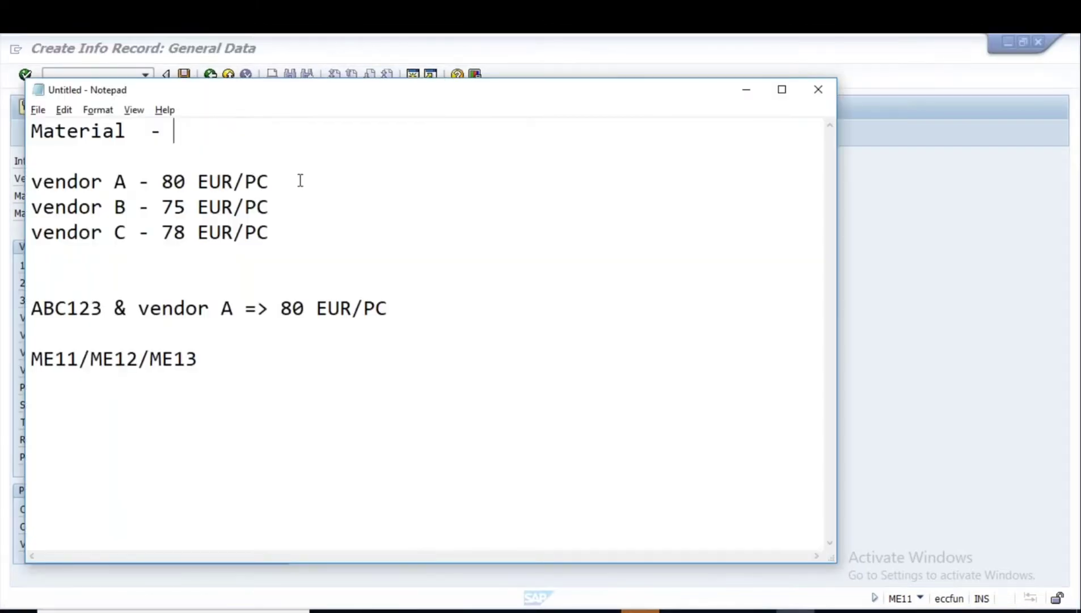
pyautogui.hotkey('ctrl', 'v')
# Replace the letter A of the first vendor line in the Notepad notes with the vendor number from the info record
pyautogui.click(130, 180)
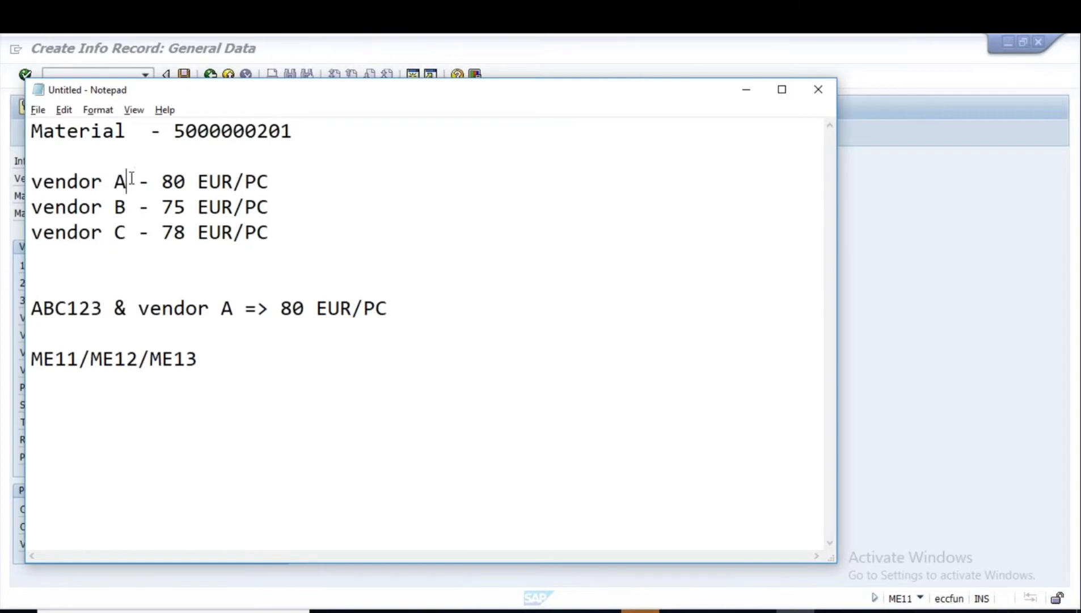
pyautogui.press('BackSpace')
pyautogui.hotkey('alt', 'Tab')
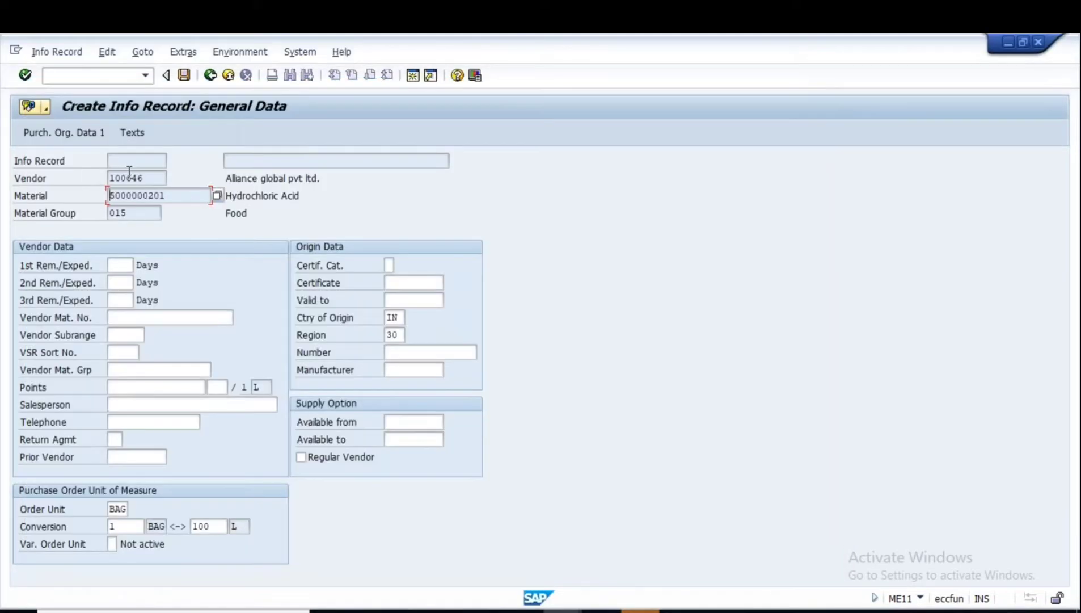
pyautogui.click(148, 175)
pyautogui.moveTo(147, 179); pyautogui.dragTo(111, 178)
pyautogui.hotkey('ctrl', 'c')
pyautogui.hotkey('alt', 'Tab')
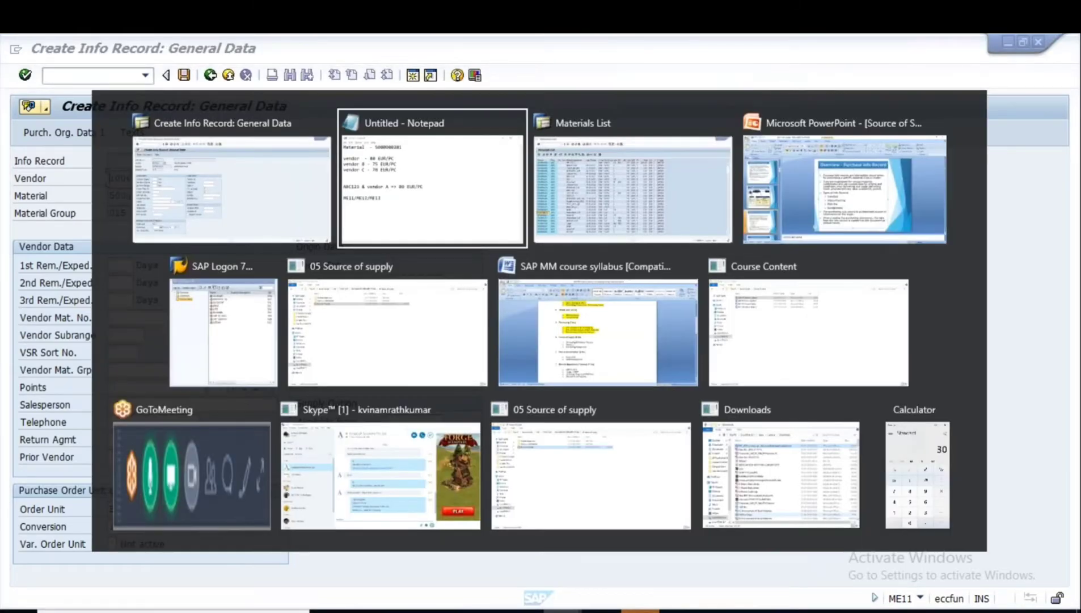
pyautogui.hotkey('ctrl', 'v')
pyautogui.hotkey('alt', 'Tab')
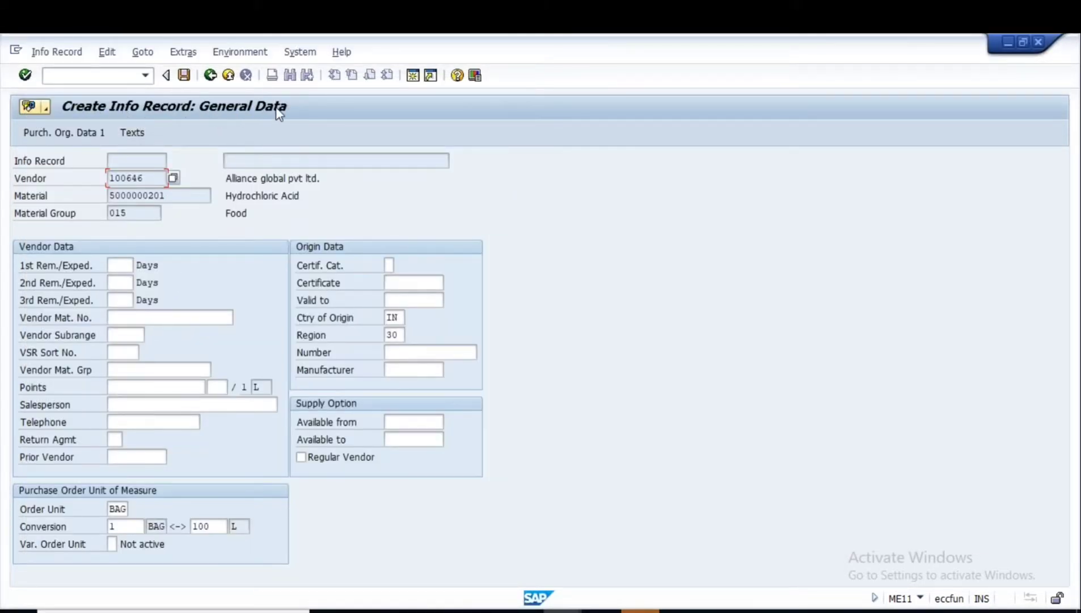
# Switch to the Source of Supply presentation in PowerPoint and view slide 8 on the structure of the purchase info record
pyautogui.hotkey('alt', 'Tab')
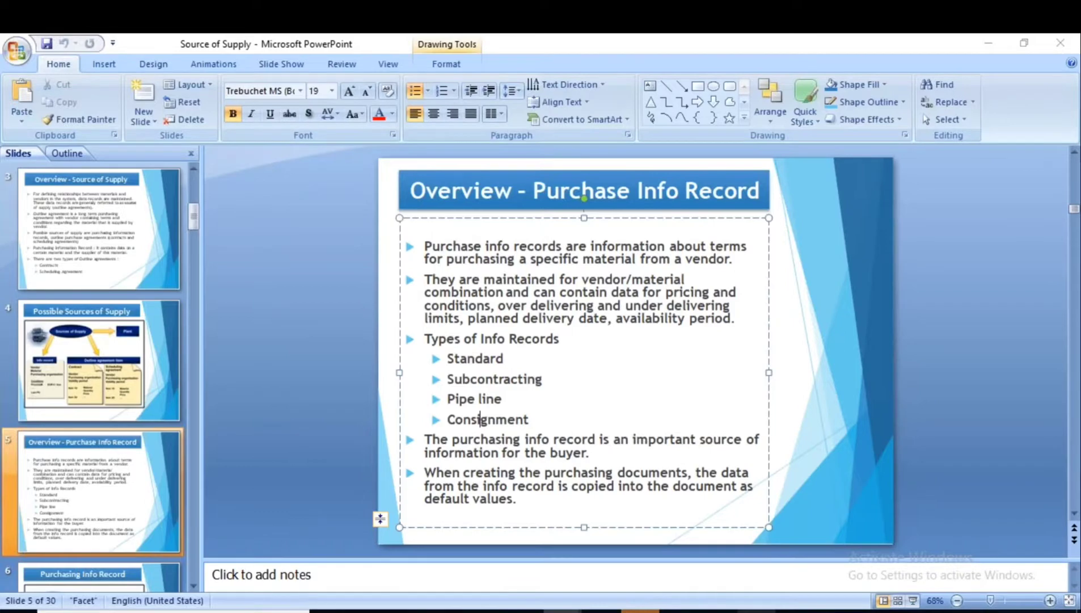
pyautogui.click(113, 443)
pyautogui.scroll(-2, 114, 424)
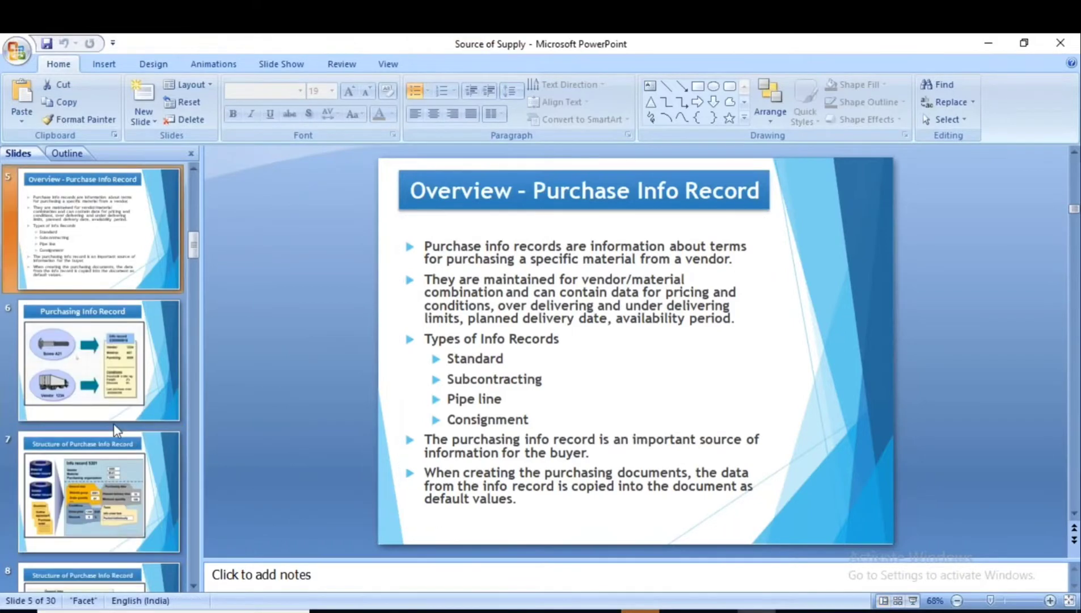
pyautogui.scroll(-2, 113, 423)
pyautogui.click(83, 361)
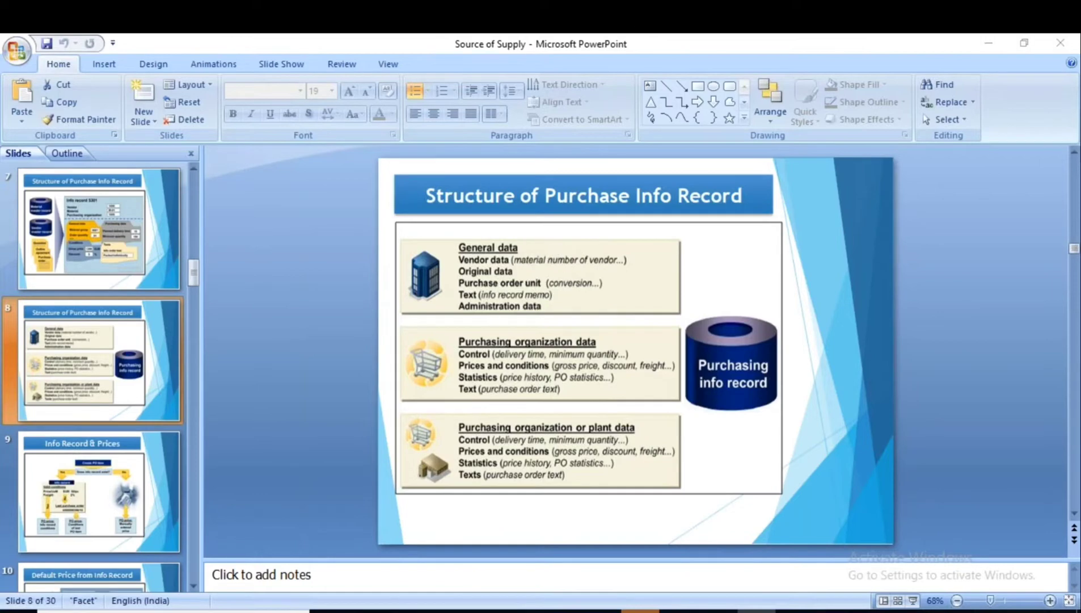
# Return to the SAP info record and enter savan12345 as the vendor's material number
pyautogui.hotkey('alt', 'Tab')
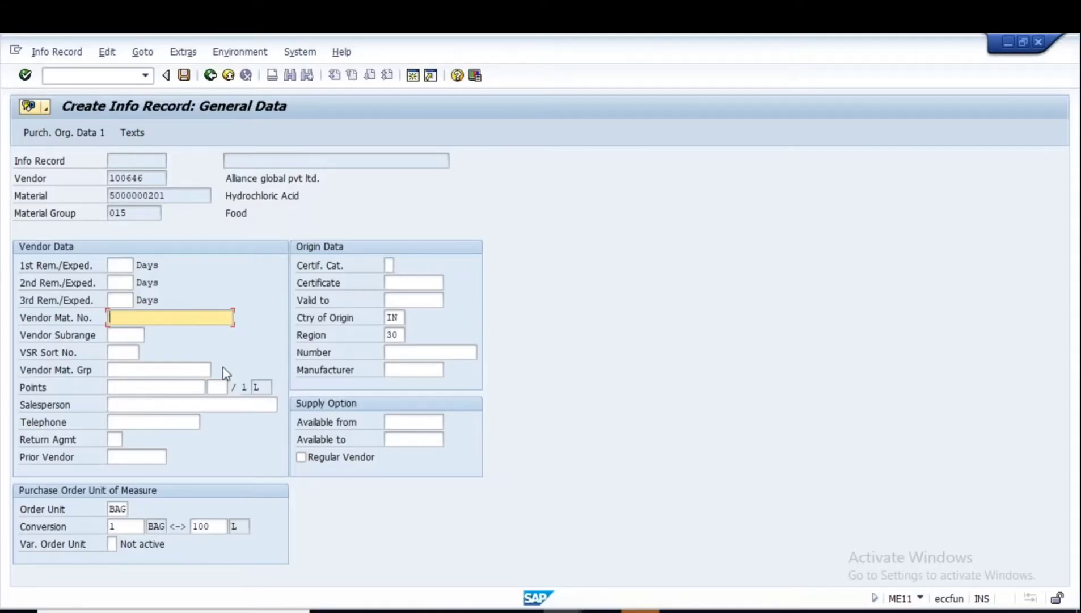
pyautogui.click(165, 195)
pyautogui.moveTo(166, 195); pyautogui.dragTo(98, 197)
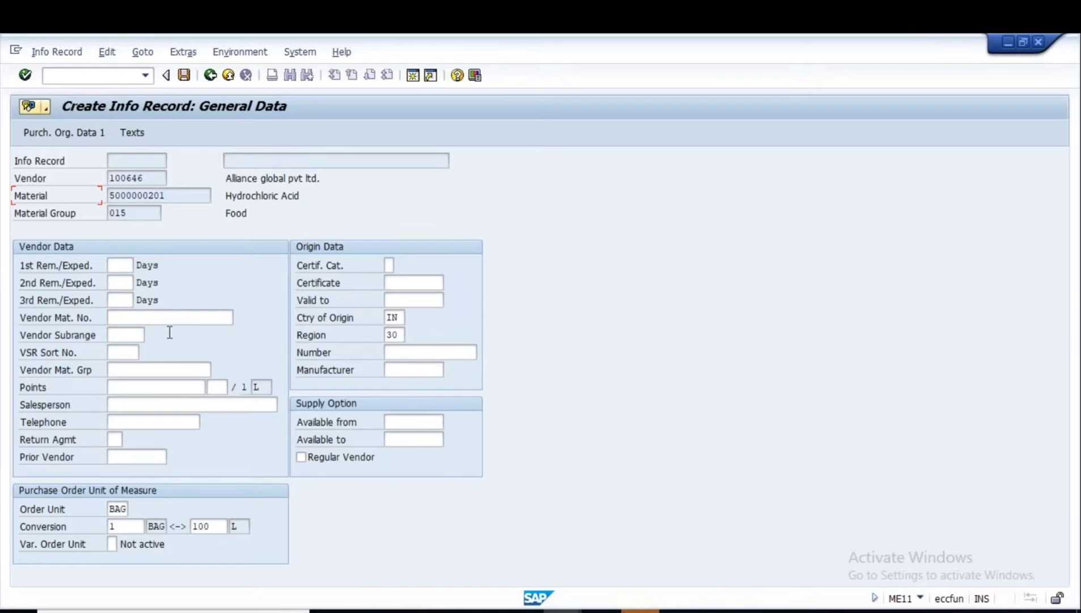
pyautogui.click(148, 316)
pyautogui.write('sa')
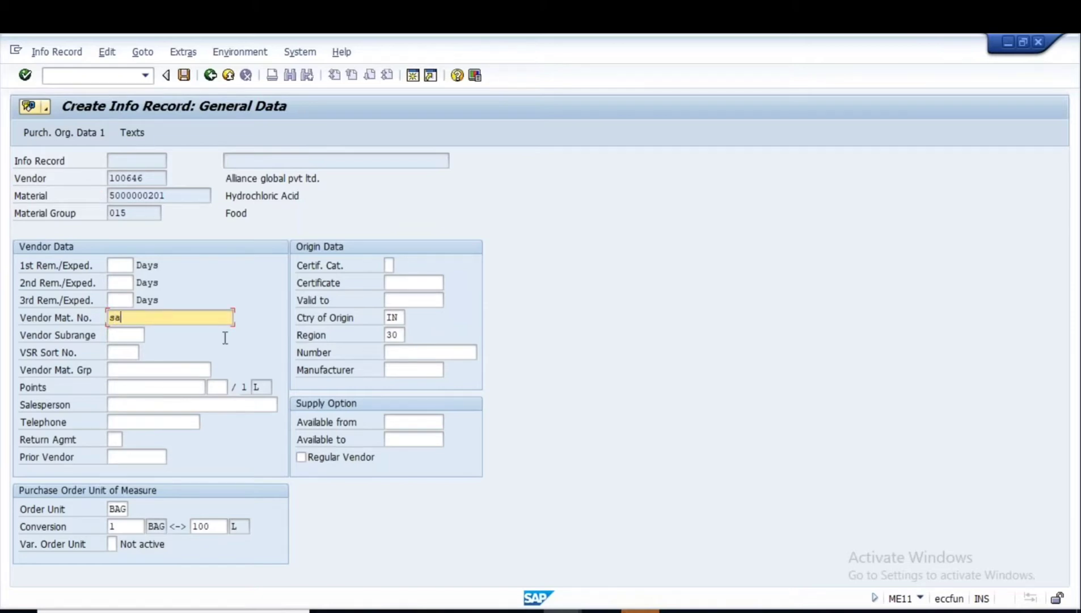
pyautogui.write('van12345')
pyautogui.moveTo(174, 318); pyautogui.dragTo(109, 317)
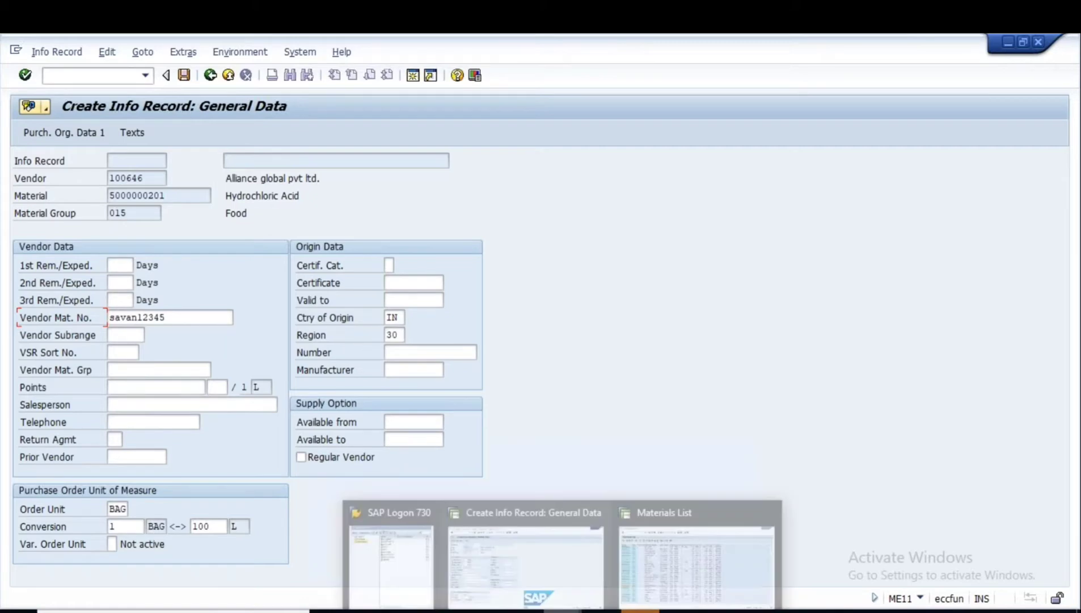
pyautogui.click(562, 612)
pyautogui.click(696, 559)
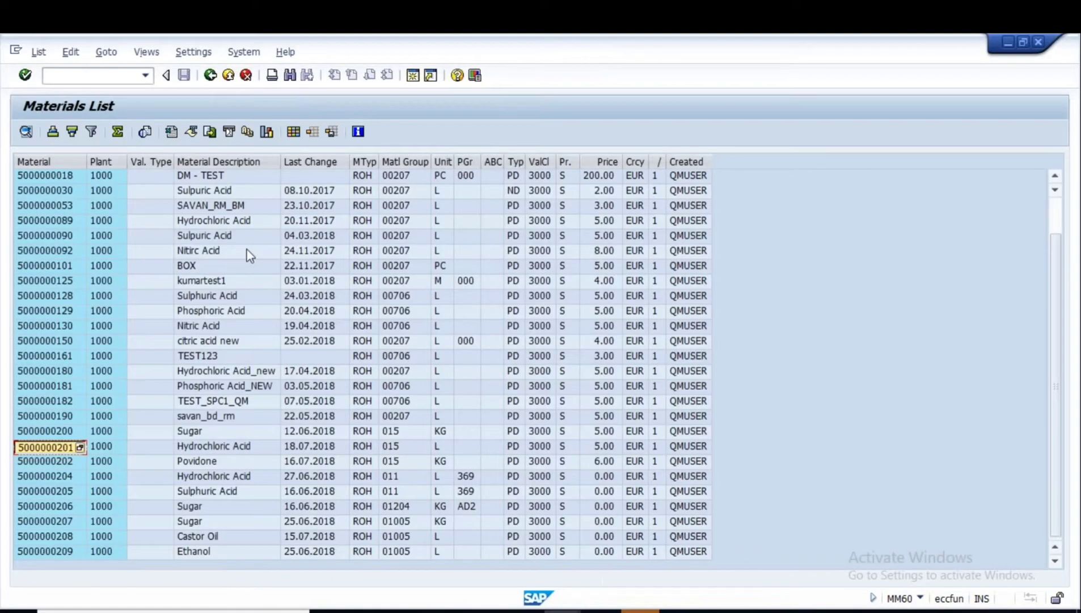
pyautogui.hotkey('ctrl', '/')
pyautogui.write('/n')
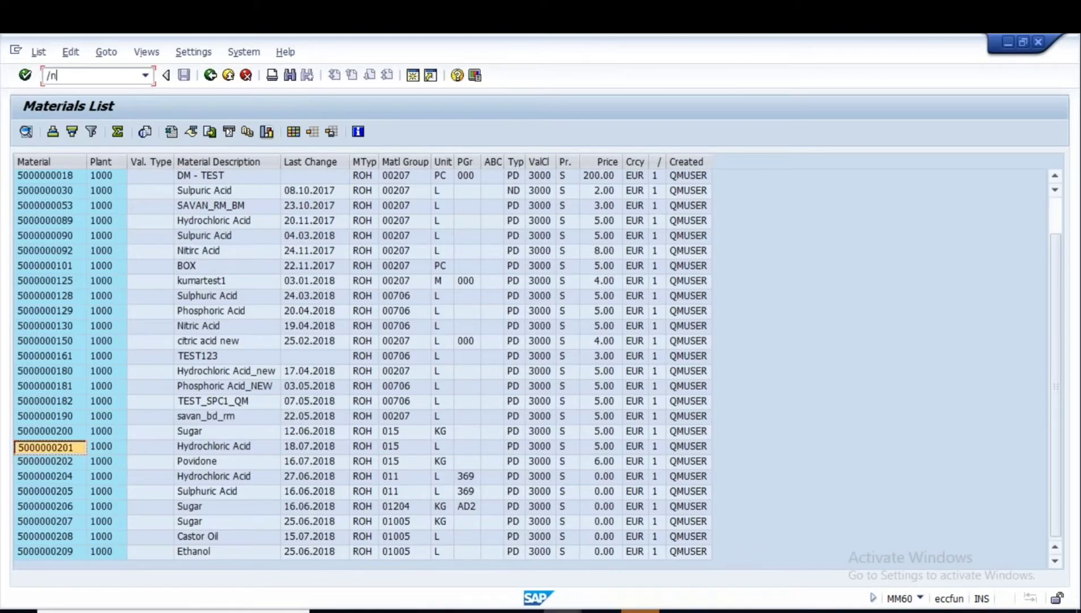
pyautogui.write('mm02')
pyautogui.press('Return')
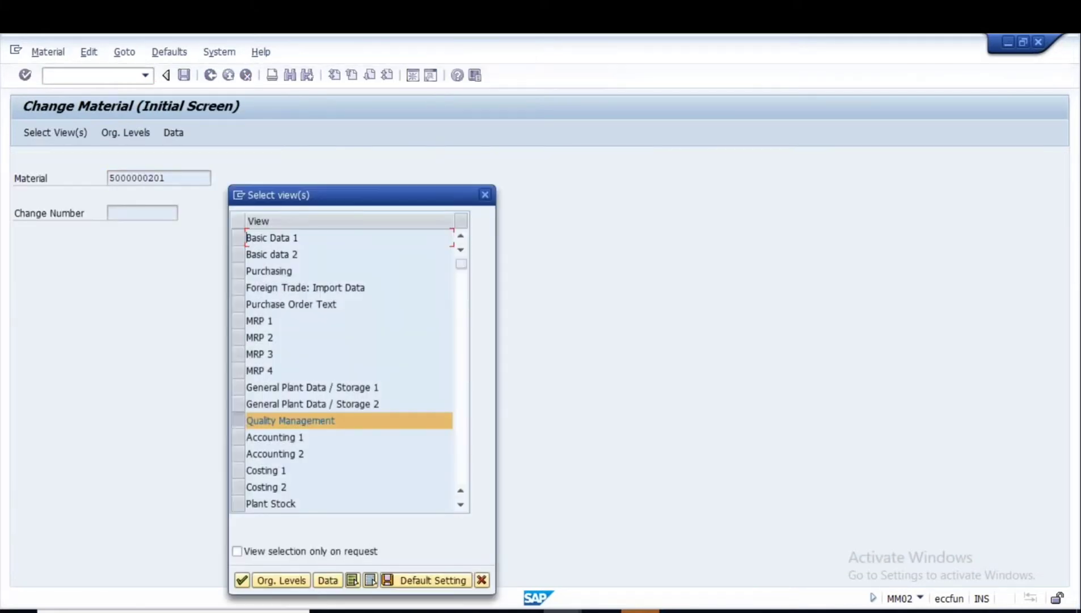
# Deselect the Quality Management view and open the Purchasing view of the Hydrochloric Acid material
pyautogui.click(241, 420)
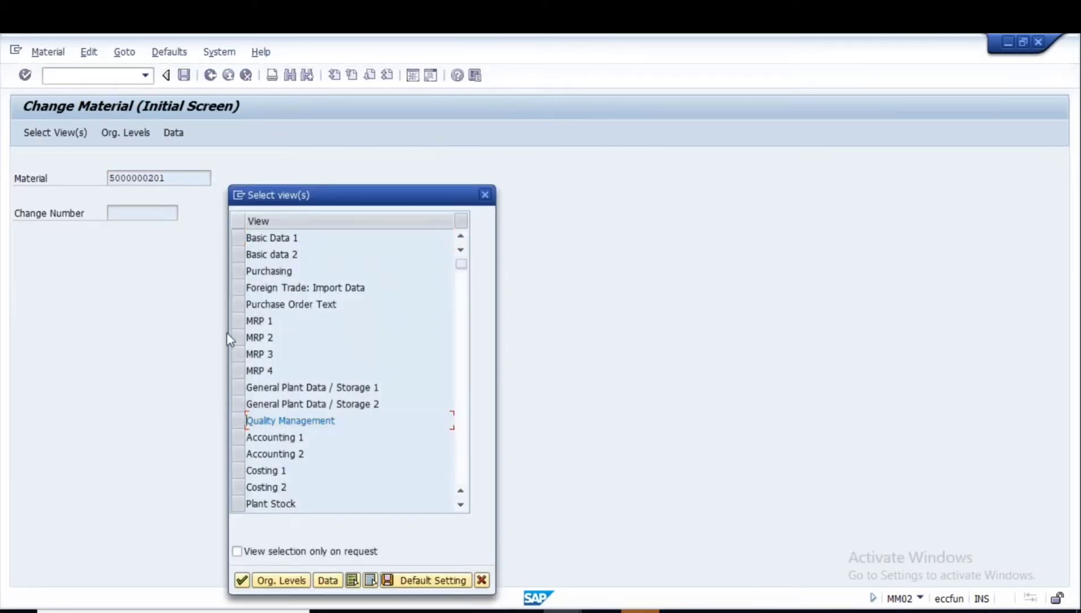
pyautogui.click(238, 270)
pyautogui.click(242, 580)
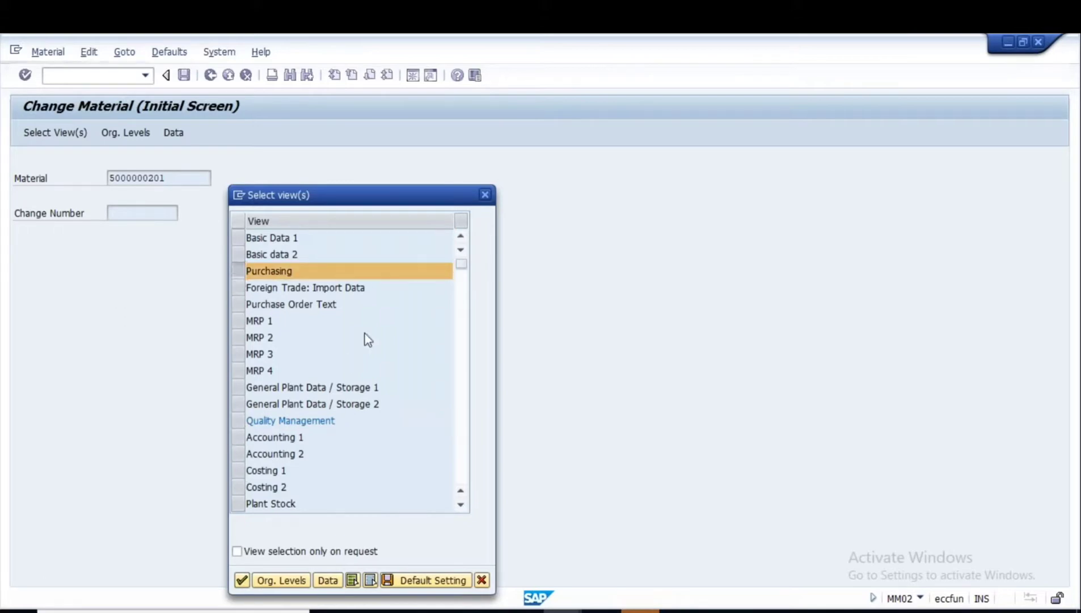
pyautogui.click(342, 284)
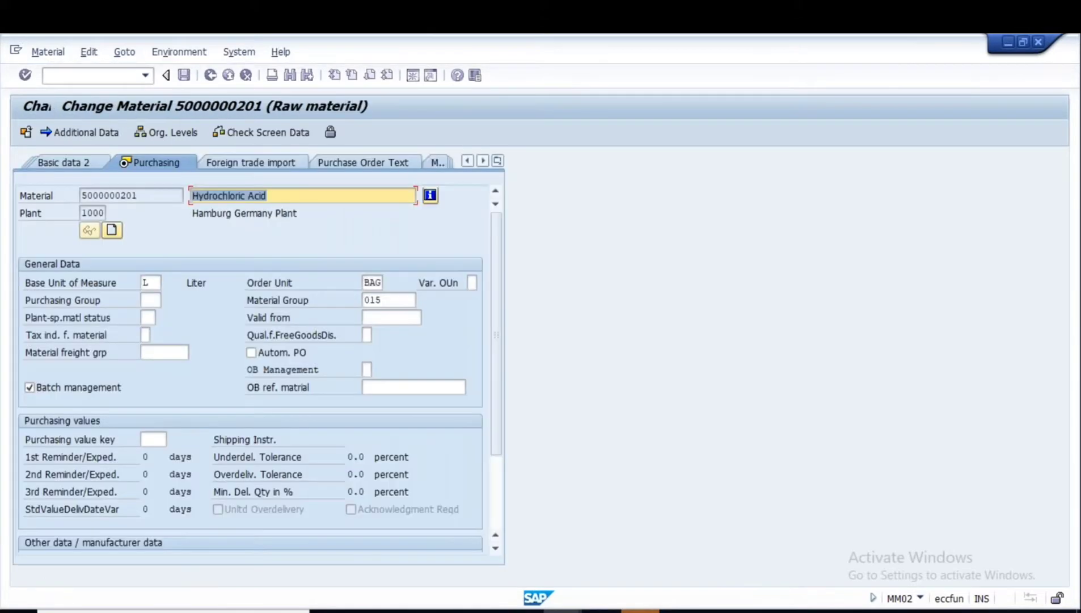
# Clear the order unit in the material's purchasing data and save the material
pyautogui.click(365, 285)
pyautogui.press('Delete')
pyautogui.press('Delete')
pyautogui.press('Delete')
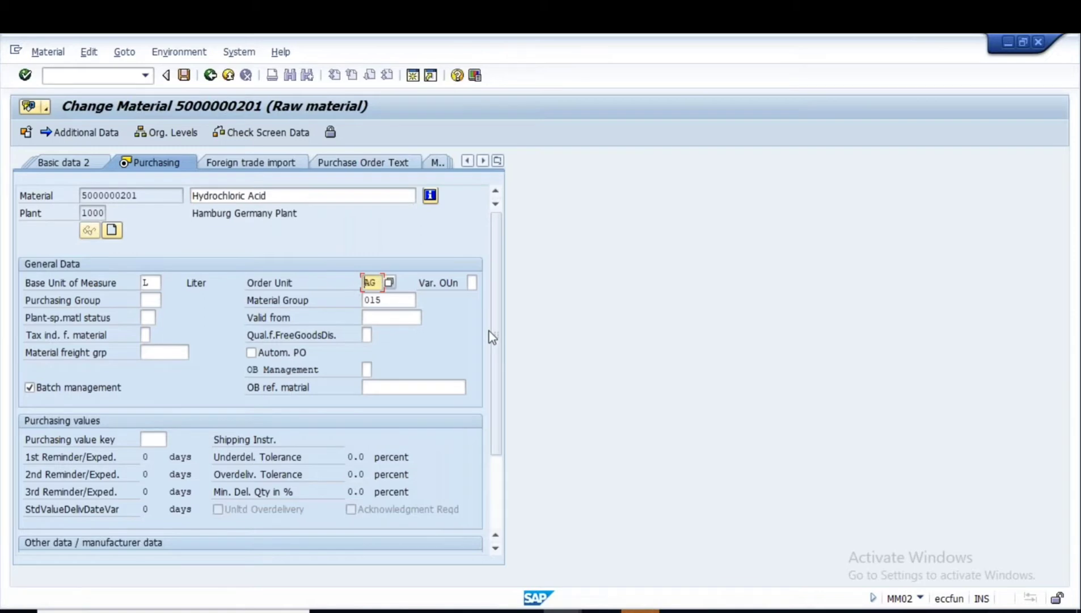
pyautogui.press('Return')
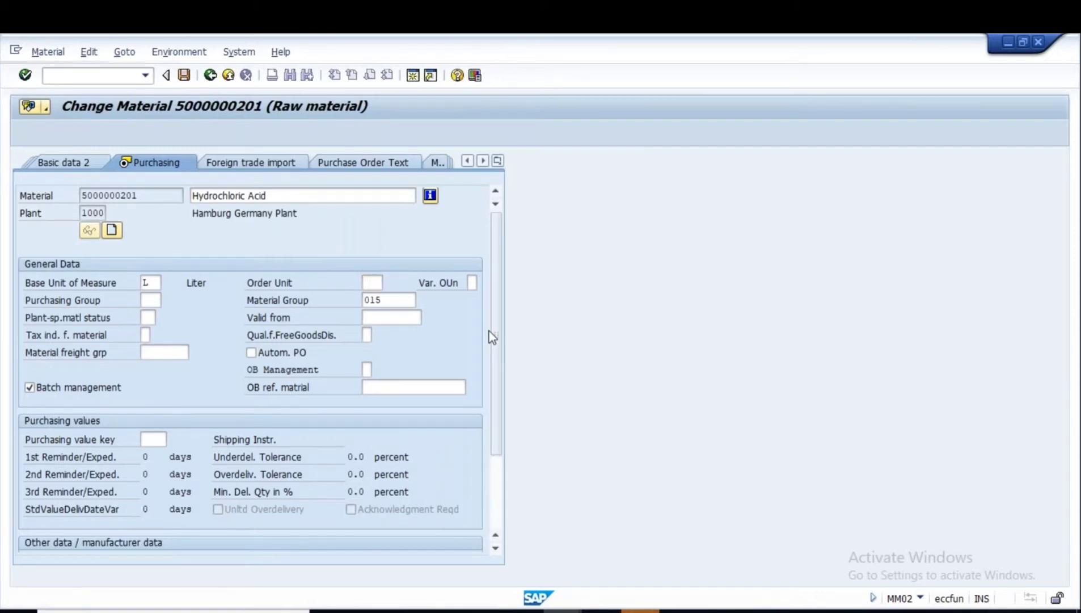
pyautogui.click(224, 359)
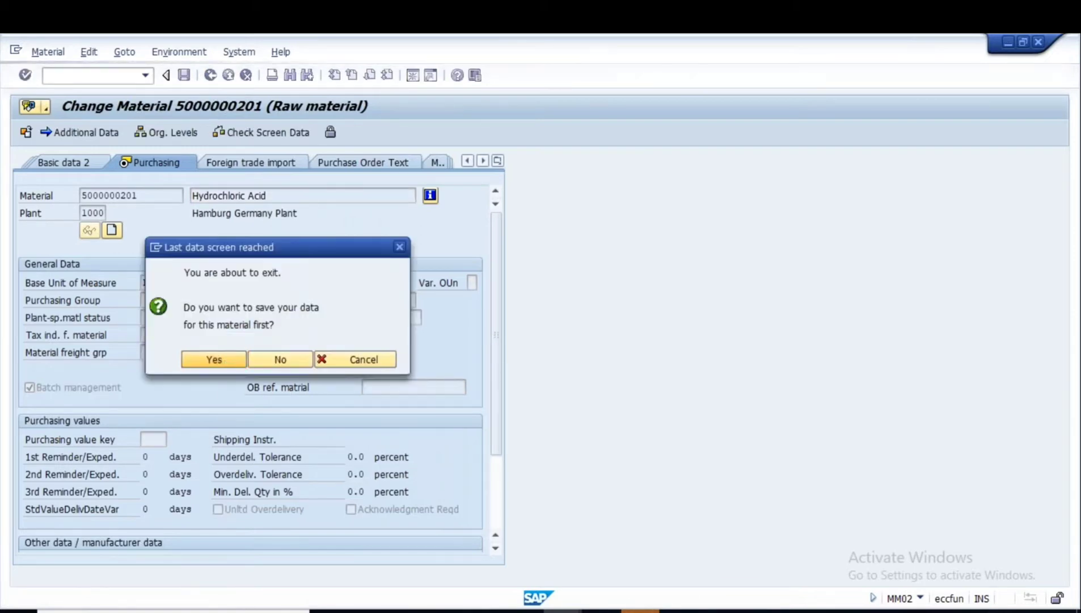
# Leave the open info record without saving and reopen its general data for the same vendor and material
pyautogui.hotkey('alt', 'Tab')
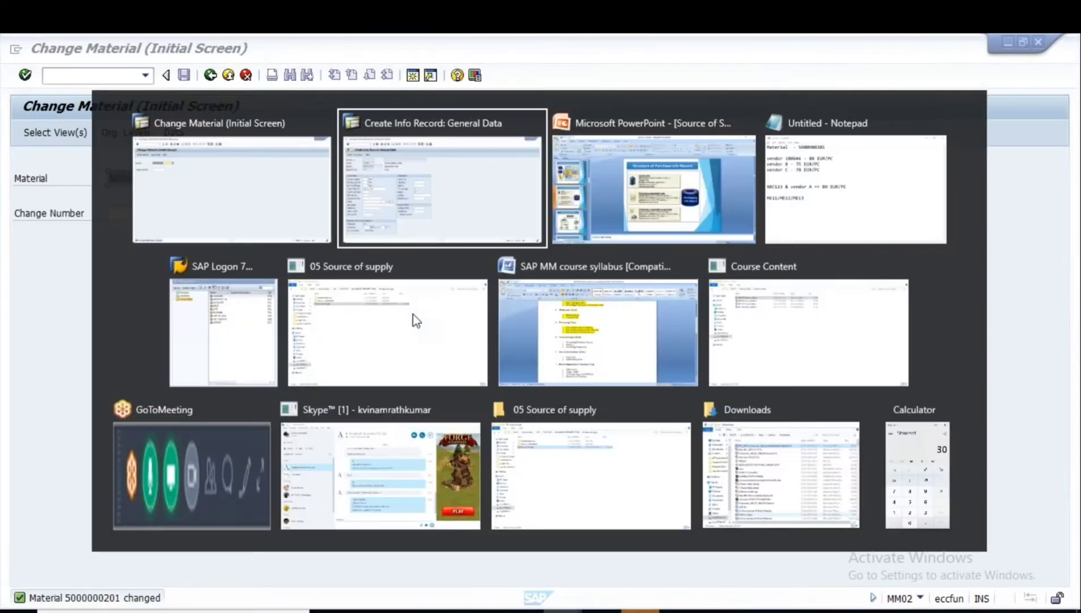
pyautogui.press('F3')
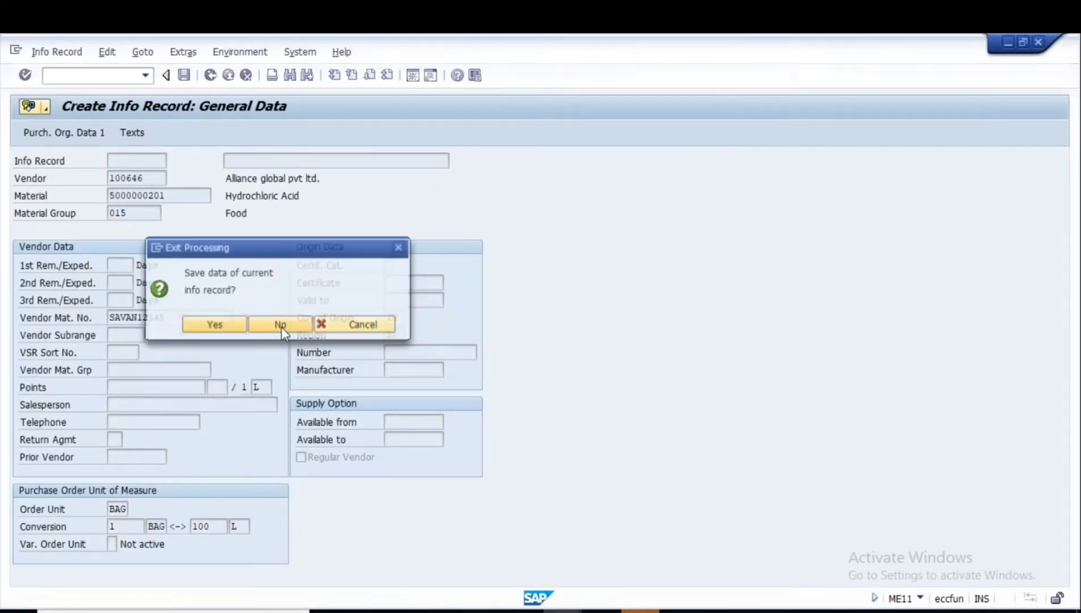
pyautogui.click(281, 326)
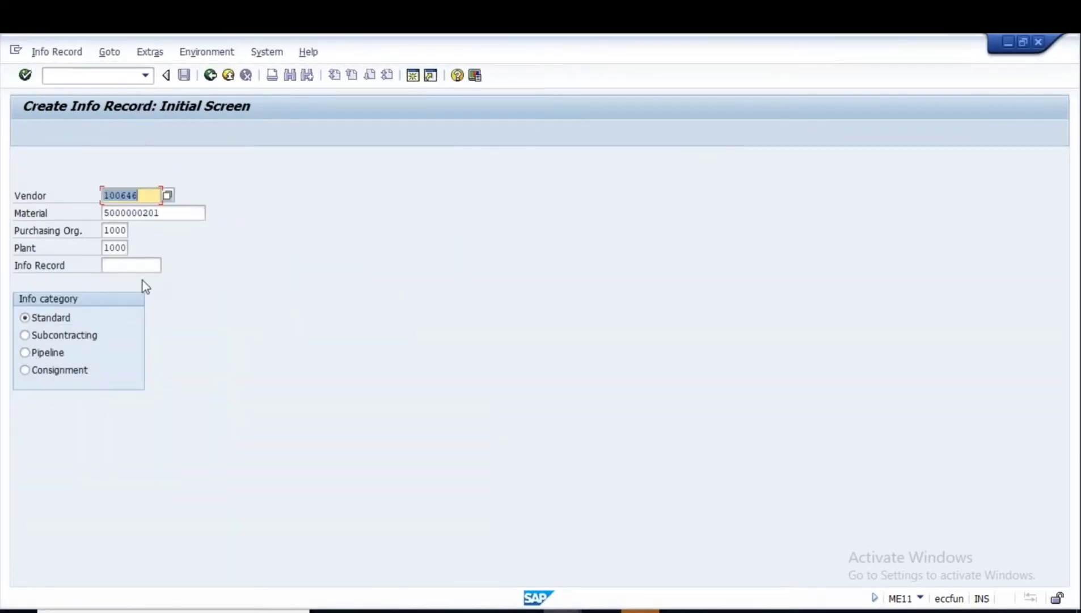
pyautogui.press('Return')
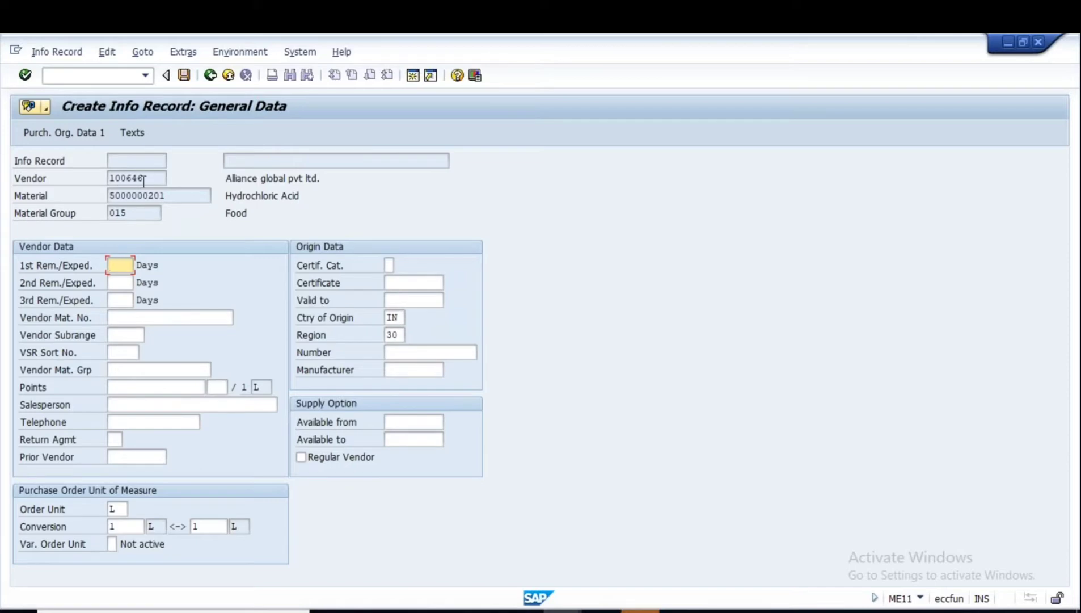
# Check the vendor and material against the Notepad notes and enter savan12345 as the reopened info record's vendor material number
pyautogui.moveTo(146, 180); pyautogui.dragTo(101, 200)
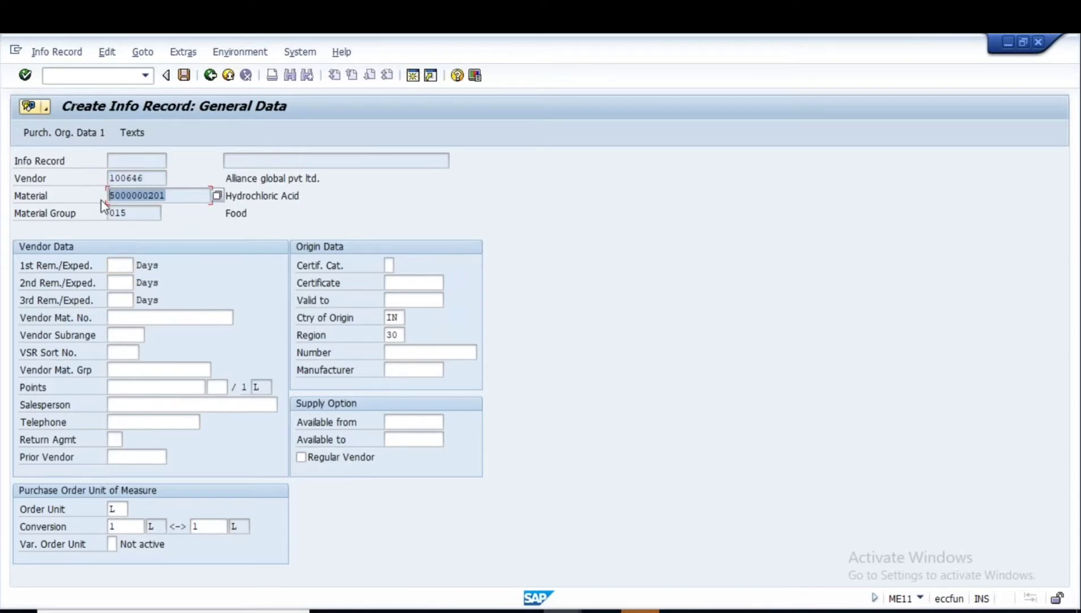
pyautogui.click(794, 610)
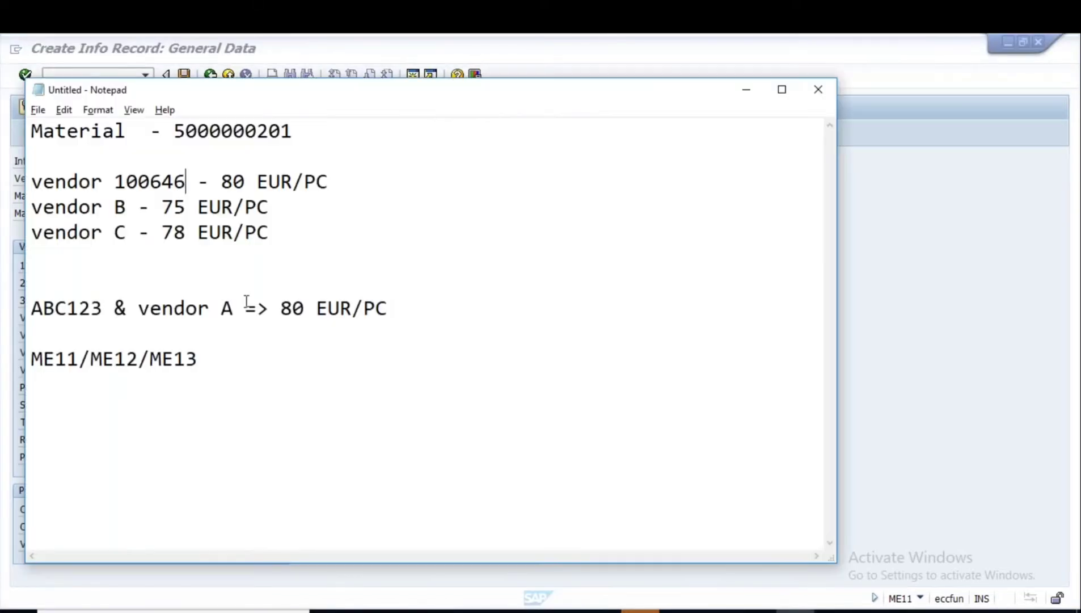
pyautogui.hotkey('alt', 'Tab')
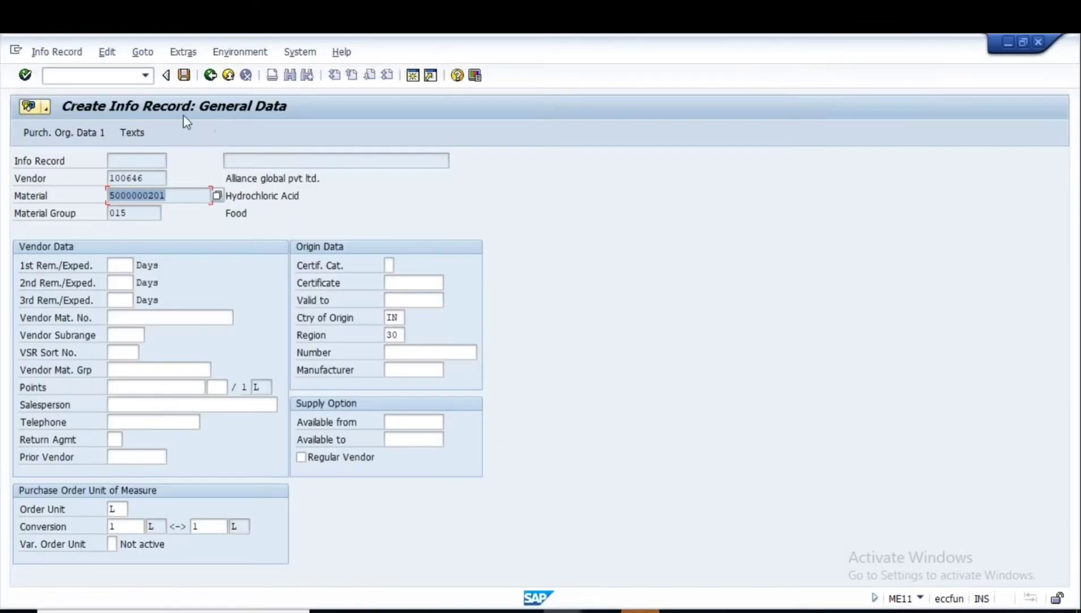
pyautogui.click(143, 317)
pyautogui.click(141, 333)
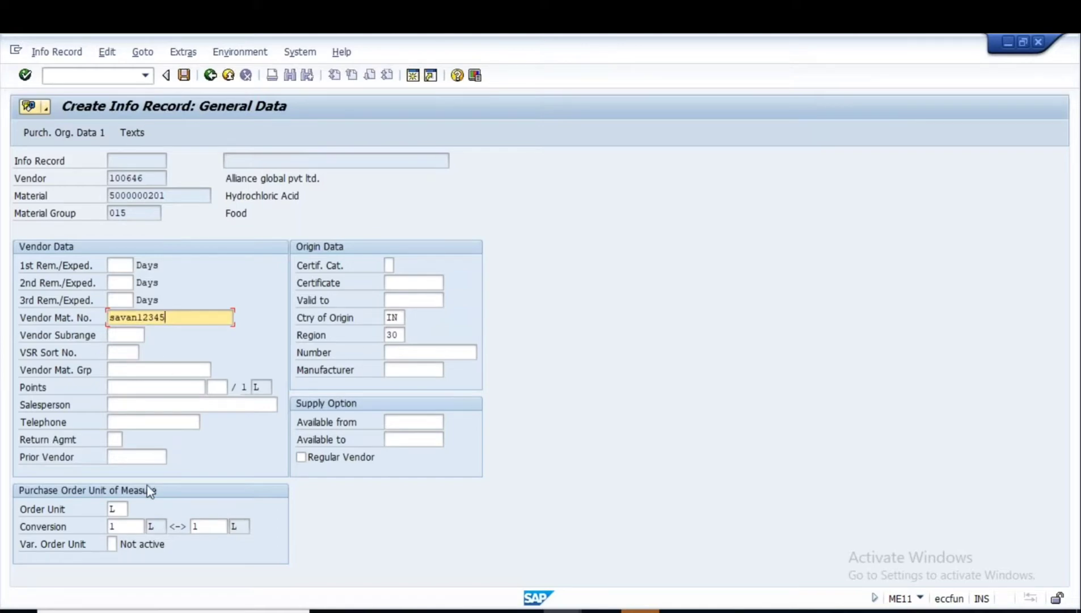
# Switch to the PowerPoint presentation and view slide 7 with the example layout of info record 5301
pyautogui.click(756, 611)
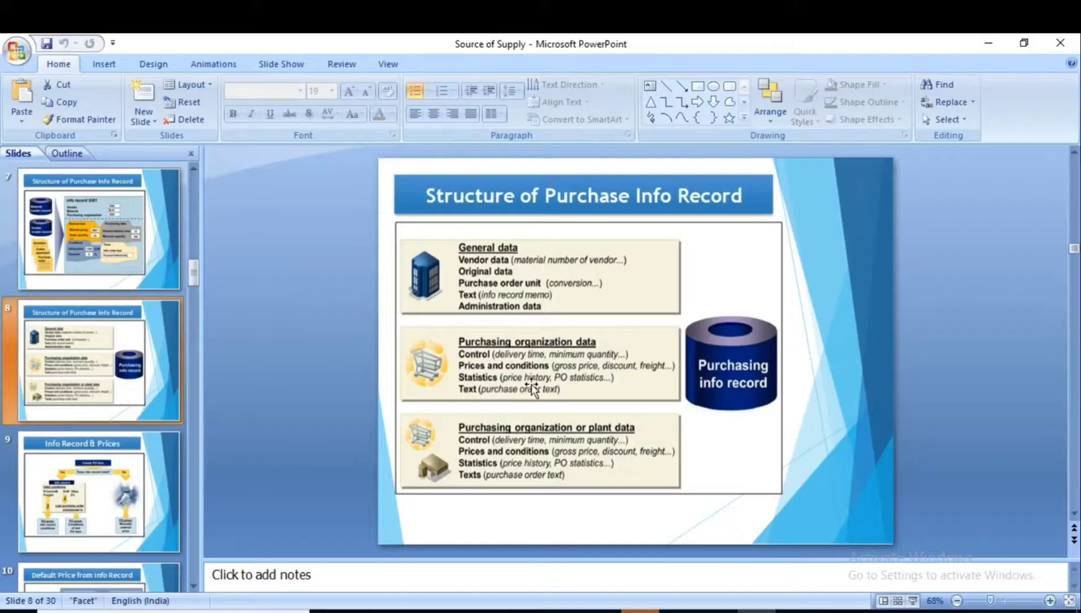
pyautogui.click(116, 242)
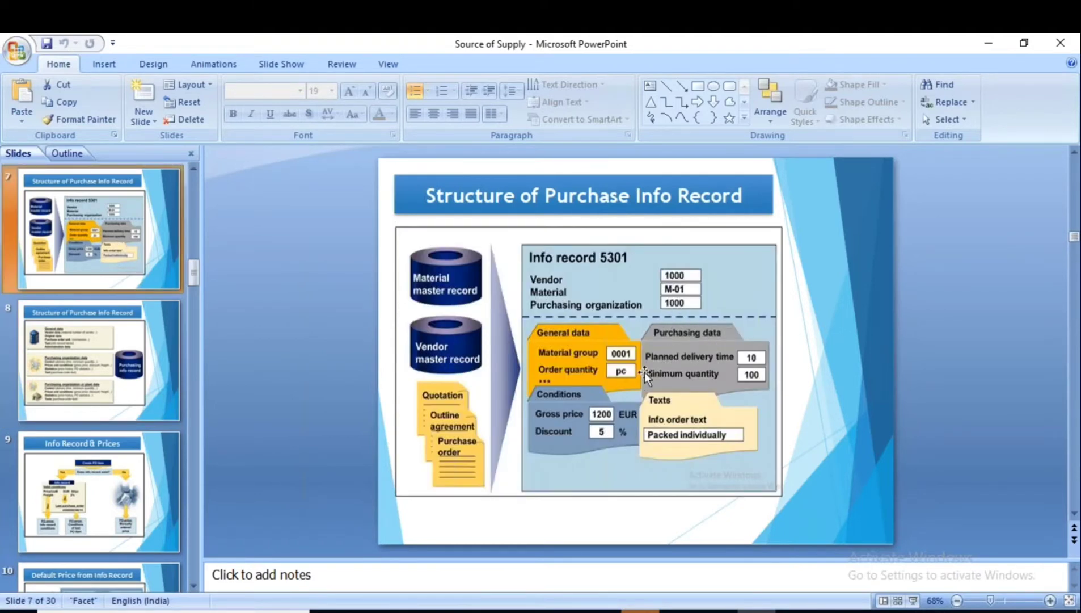
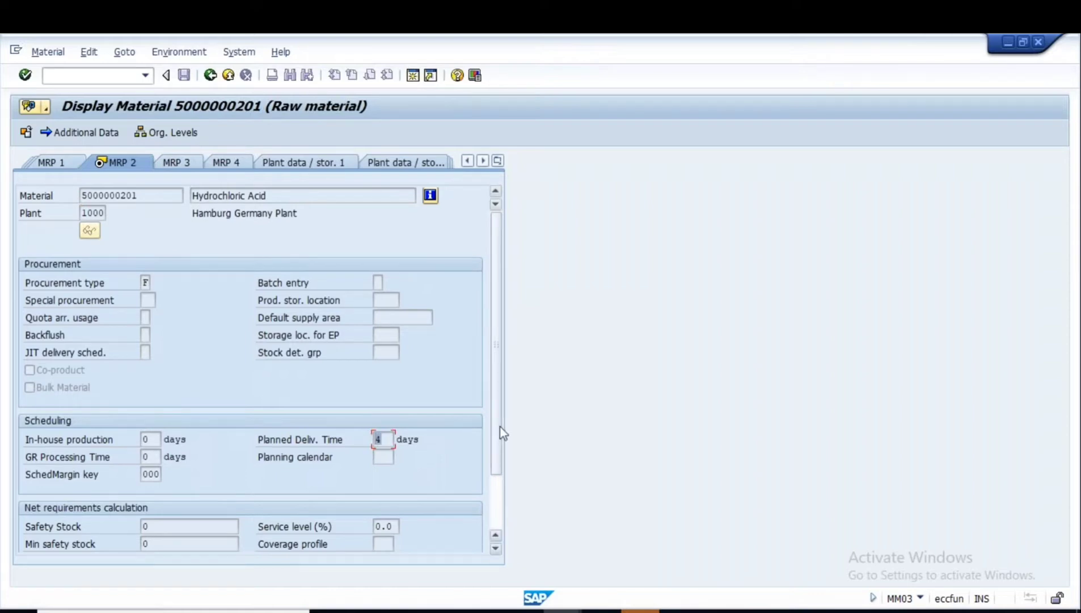
# Return to the info record's purchasing organization data in SAP and set the planned delivery time to 5 days
pyautogui.hotkey('alt', 'Tab')
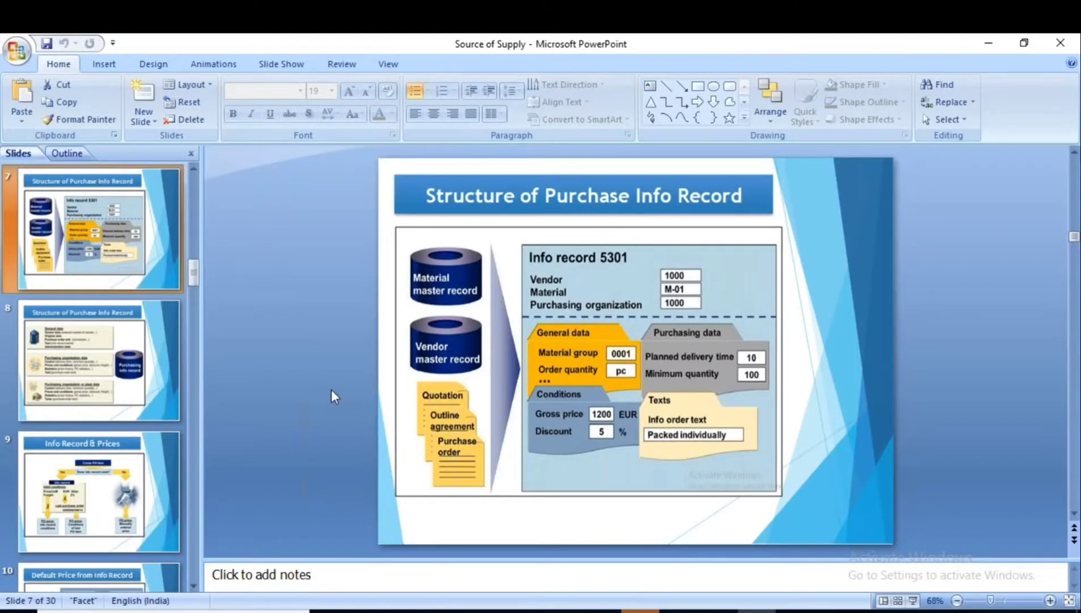
pyautogui.hotkey('alt', 'Tab')
pyautogui.hotkey('alt', 'Tab')
pyautogui.hotkey('alt', 'Tab')
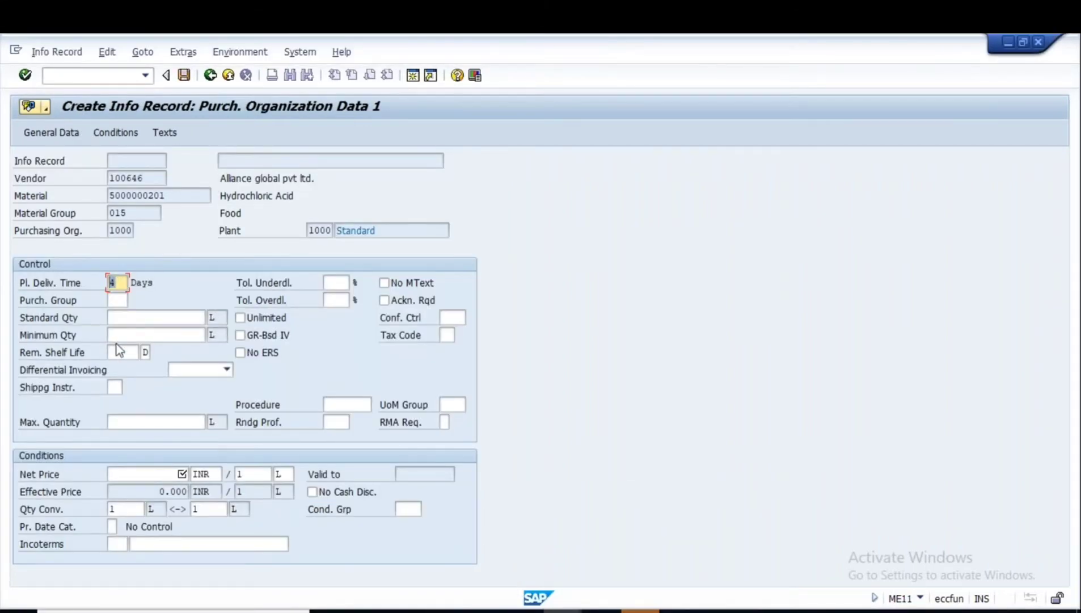
pyautogui.moveTo(151, 182)
pyautogui.mouseDown()
pyautogui.moveTo(104, 182)
pyautogui.moveTo(157, 196)
pyautogui.mouseUp()
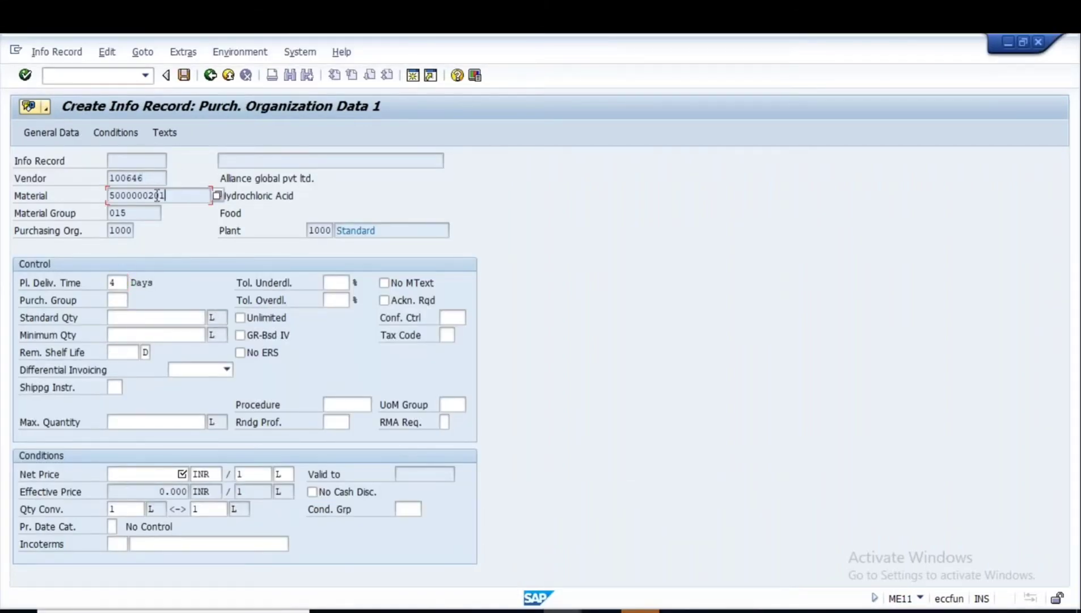
pyautogui.doubleClick(157, 196)
pyautogui.click(122, 282)
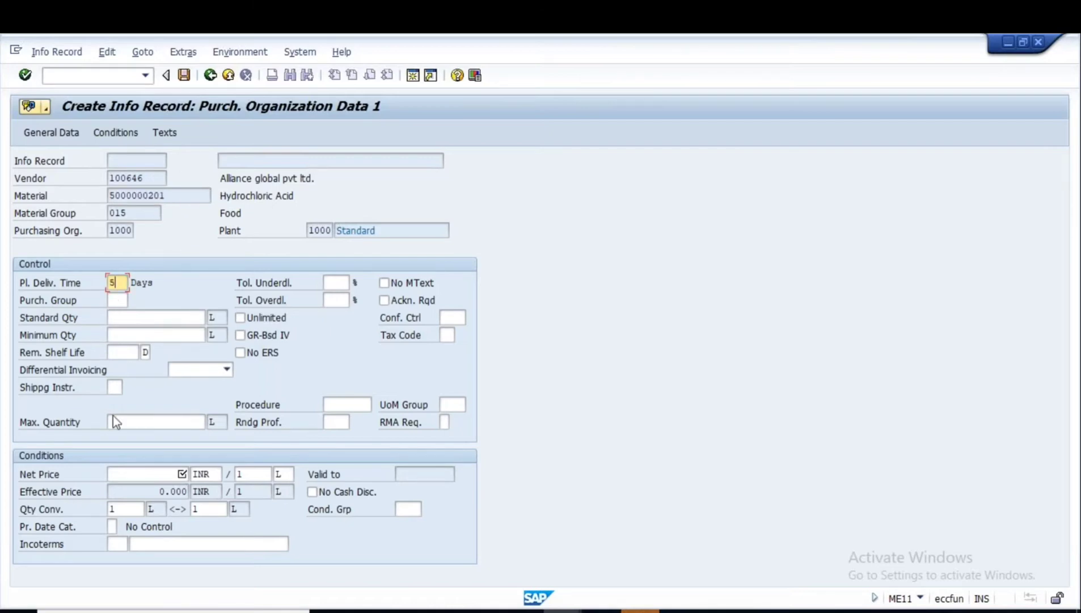
# In the Notepad notes, change the currency of the first vendor's price of 80 to INR
pyautogui.click(161, 475)
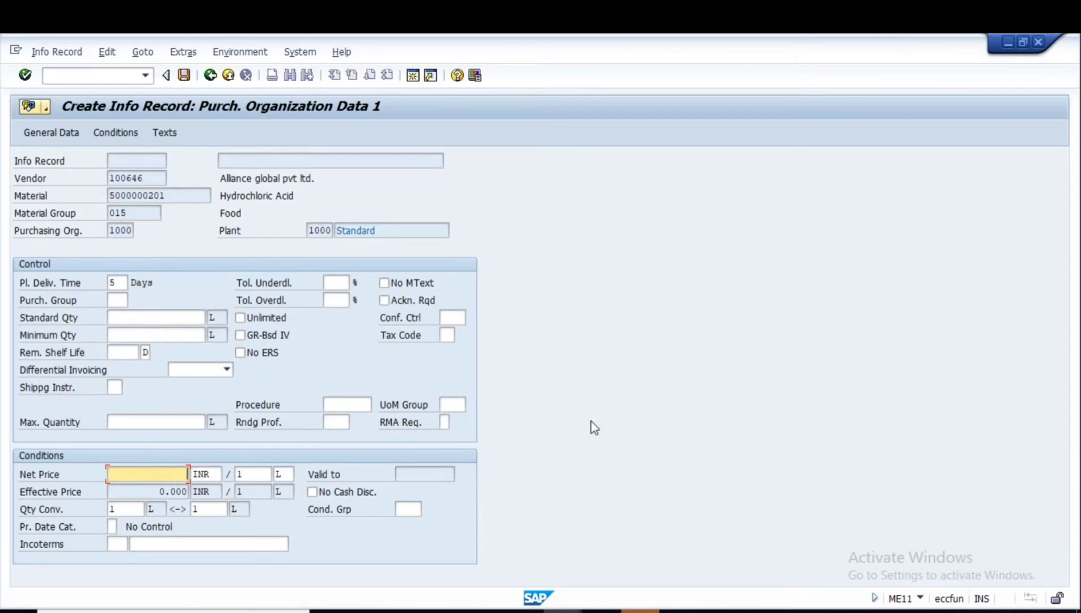
pyautogui.click(795, 610)
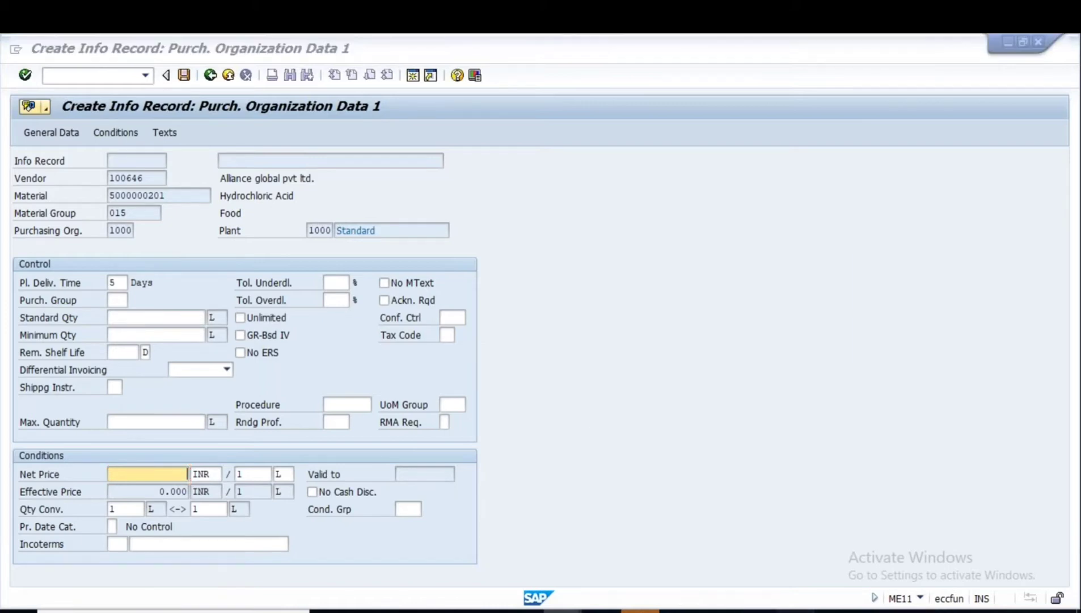
pyautogui.click(262, 181)
pyautogui.press('Delete')
pyautogui.press('Delete')
pyautogui.press('Delete')
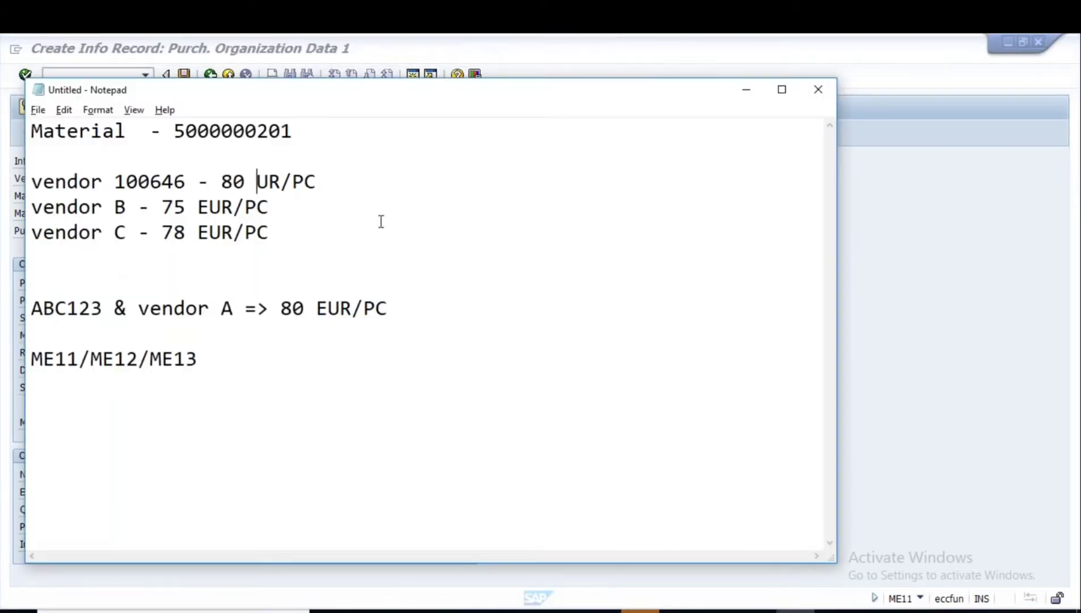
pyautogui.press('capslock')
pyautogui.write('INR')
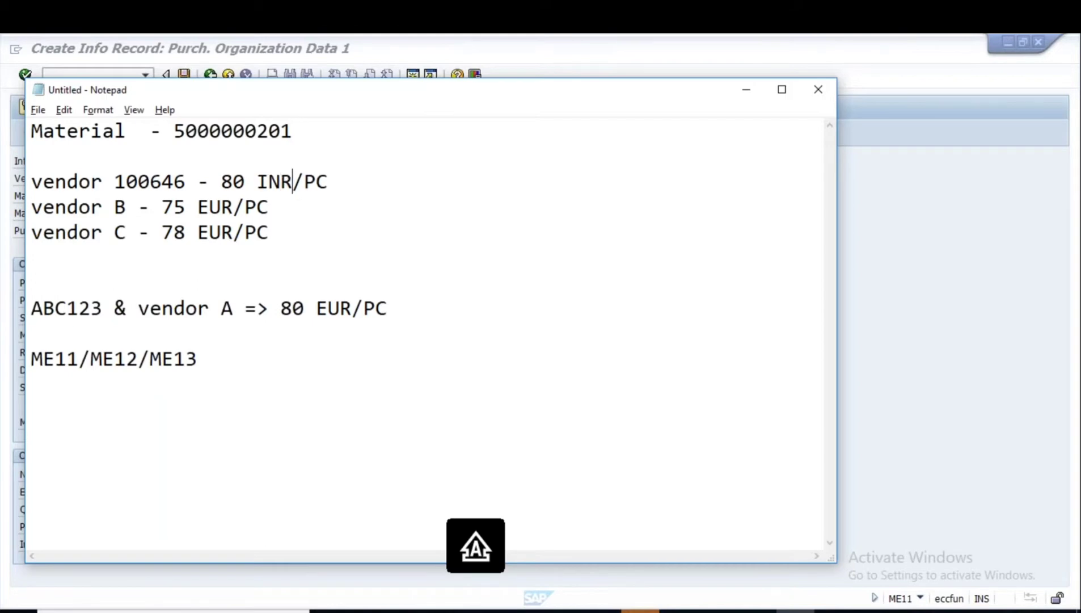
pyautogui.hotkey('alt', 'Tab')
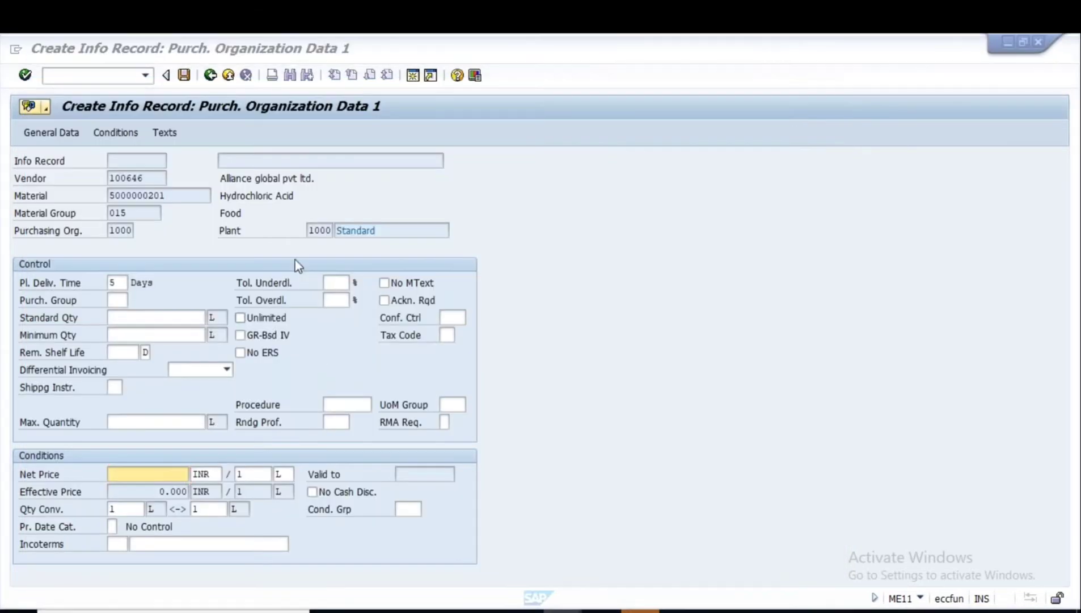
# Change the unit of the first vendor's price in the Notepad notes to L
pyautogui.hotkey('alt', 'Tab')
pyautogui.click(345, 190)
pyautogui.press('BackSpace')
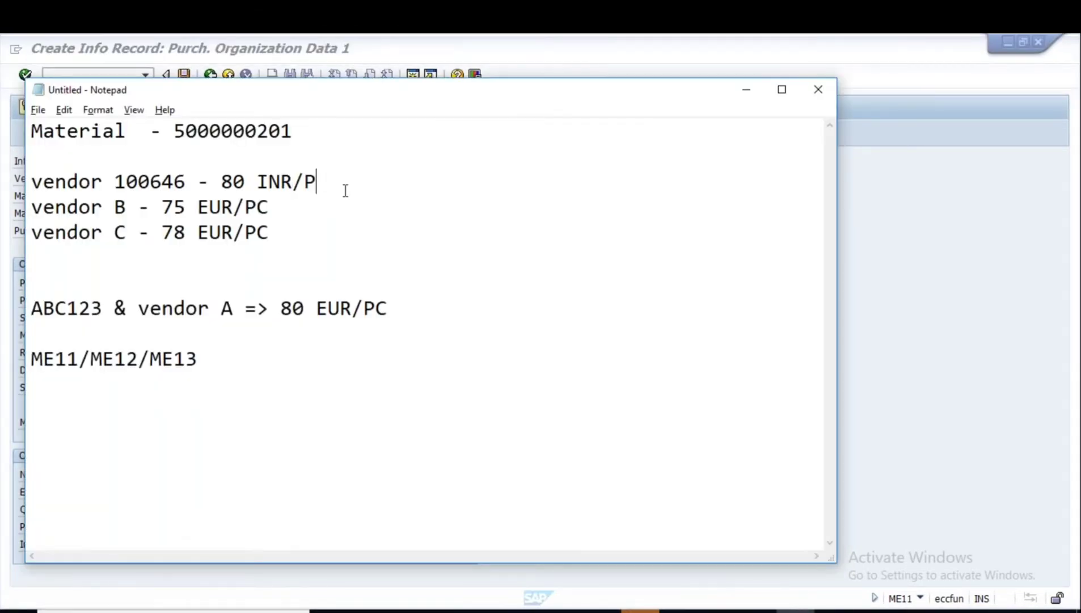
pyautogui.press('BackSpace')
pyautogui.press('capslock')
pyautogui.write('L')
pyautogui.hotkey('alt', 'Tab')
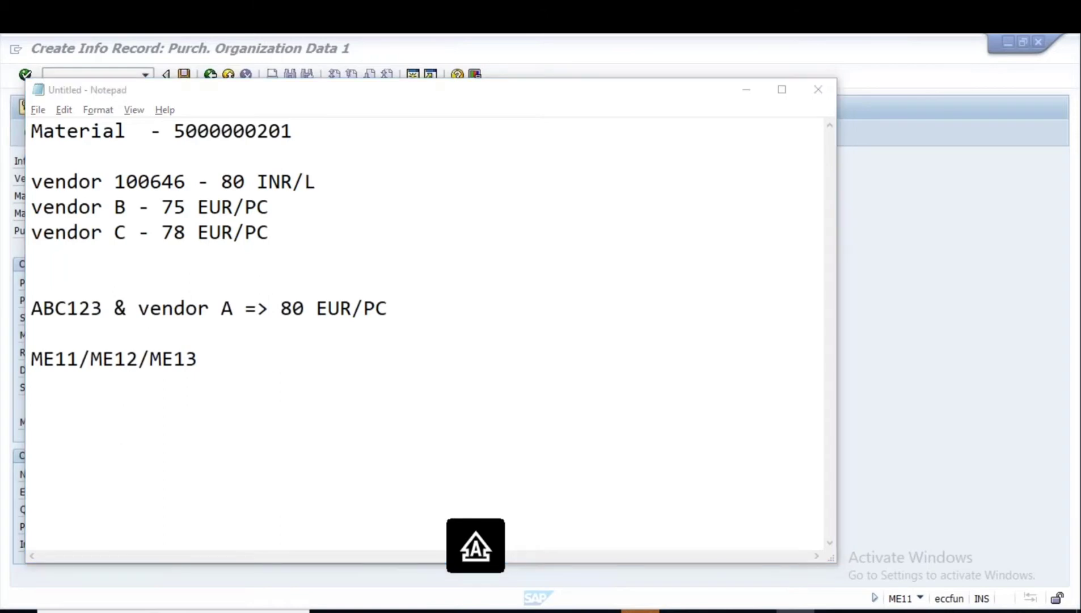
# Back in the SAP info record, set the net price to 80 INR per 1 L and the purchasing group to 000
pyautogui.hotkey('alt', 'Tab')
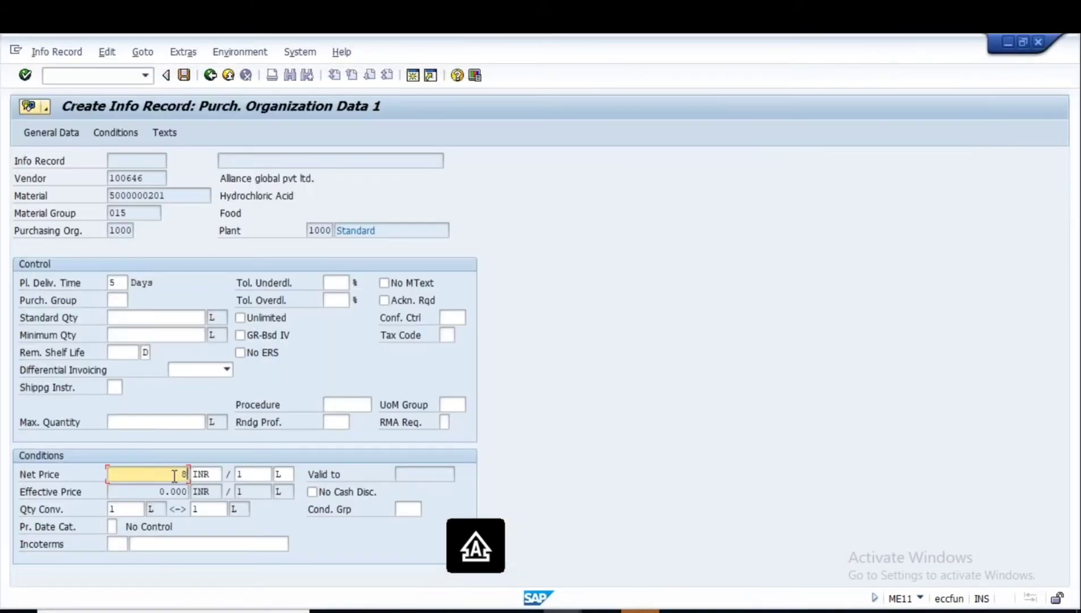
pyautogui.press('Return')
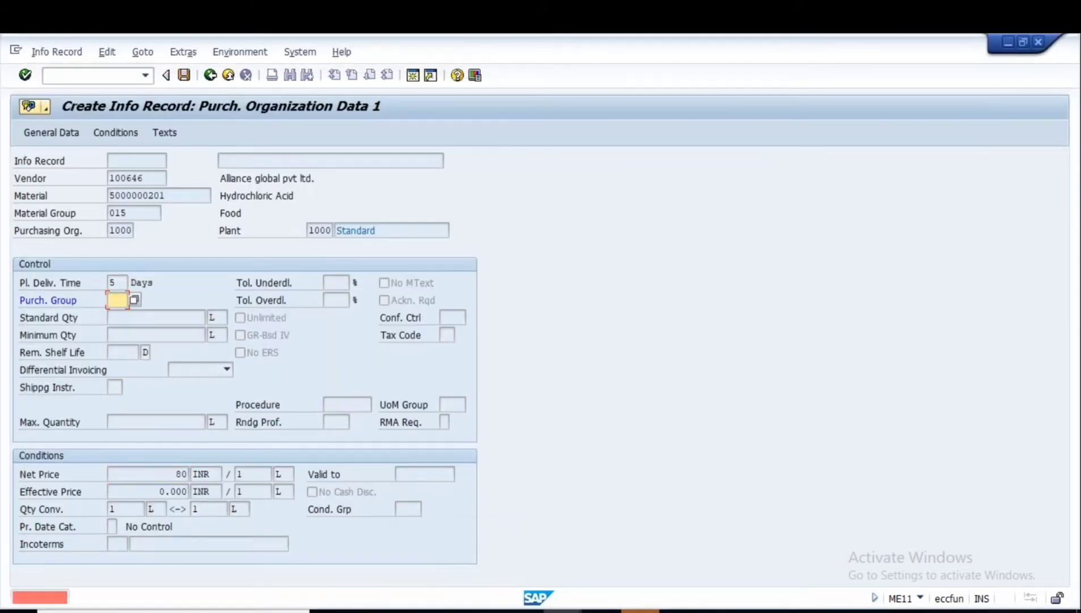
pyautogui.click(121, 314)
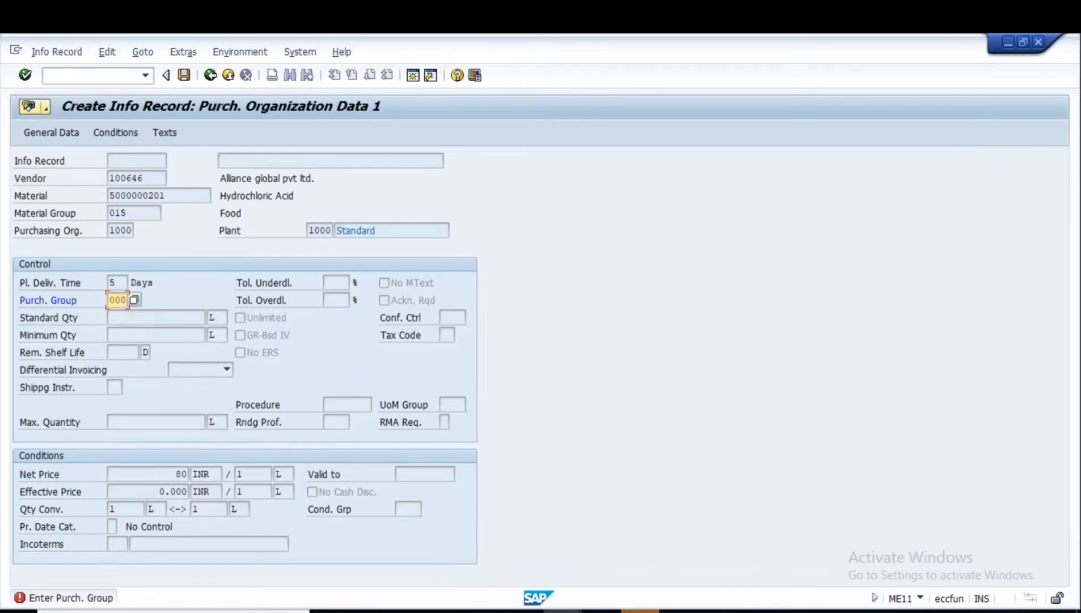
pyautogui.press('Return')
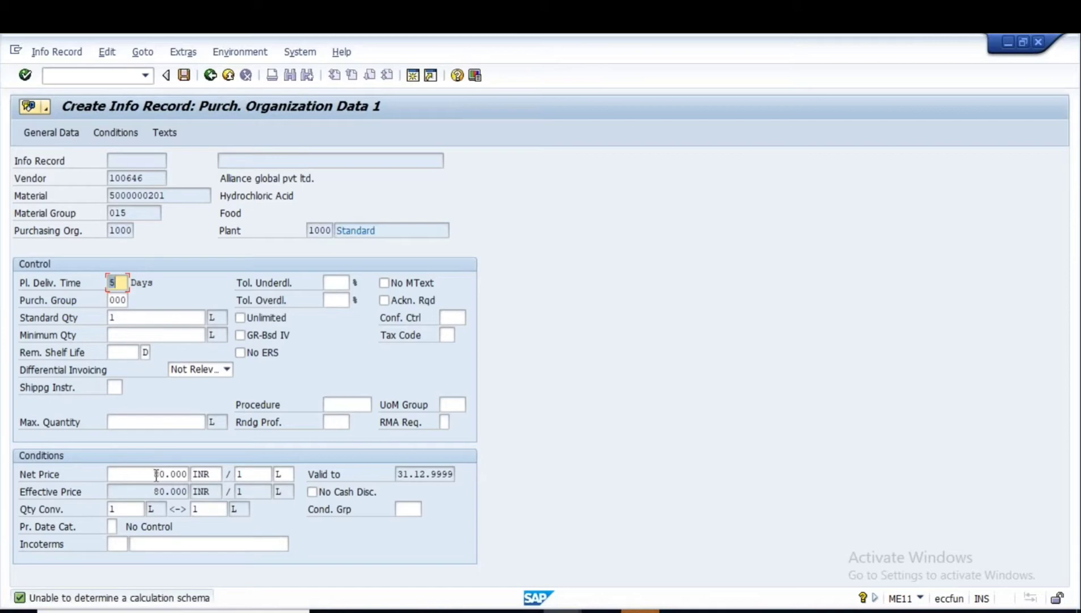
# Compare the info record's price with the PowerPoint slide, then open its conditions and examine the gross price amount and validity dates
pyautogui.click(157, 474)
pyautogui.click(211, 475)
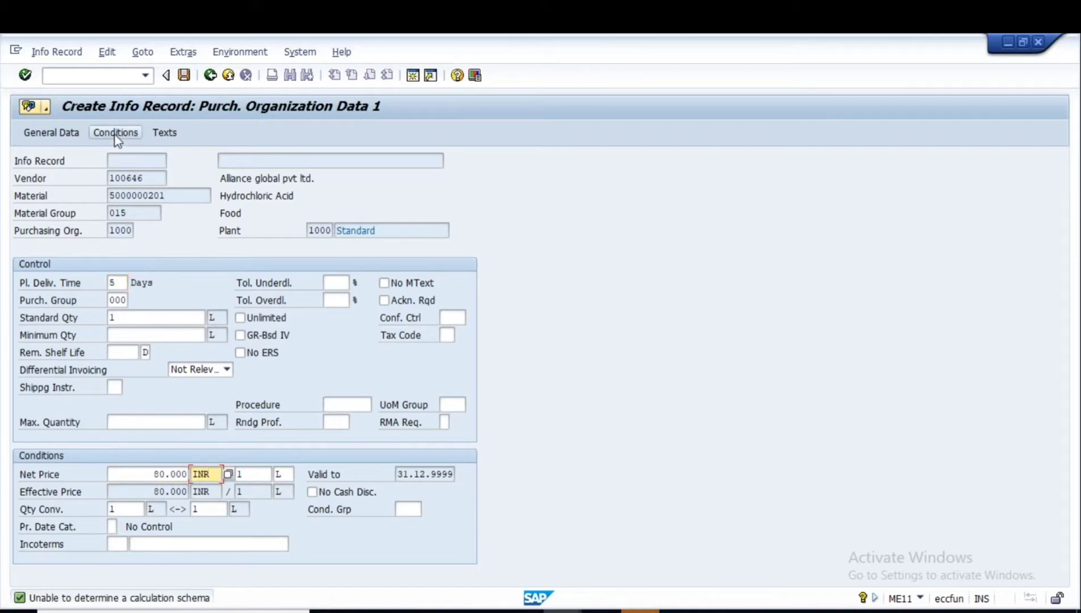
pyautogui.click(756, 611)
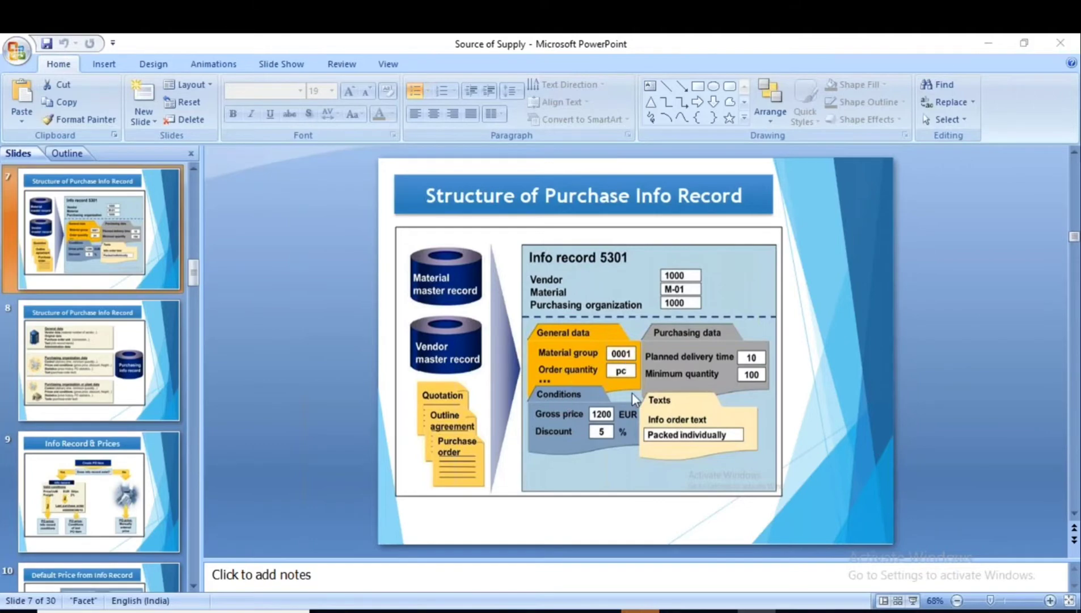
pyautogui.hotkey('alt', 'Tab')
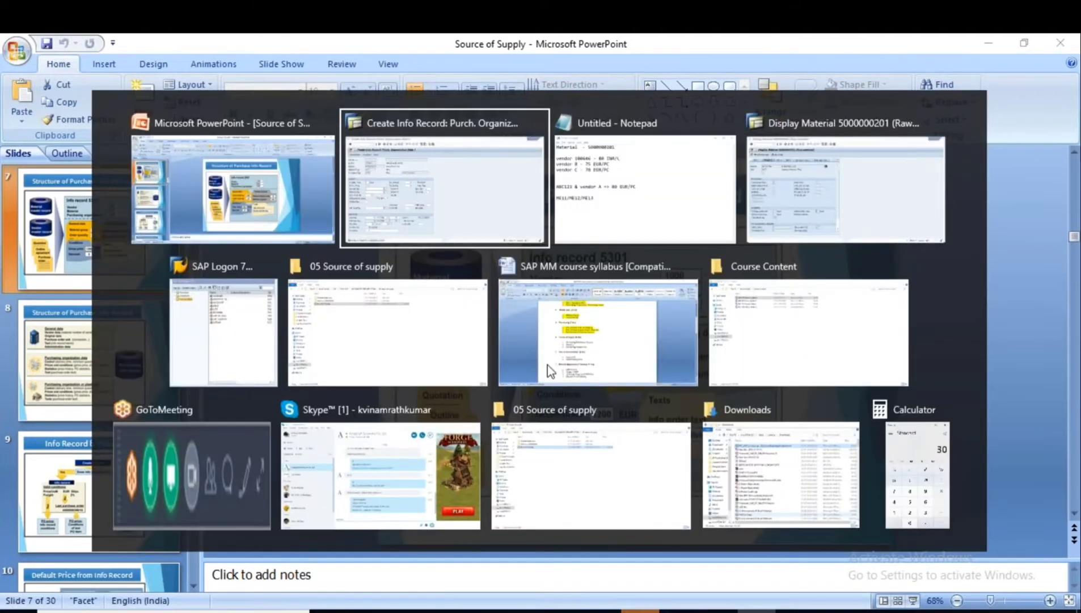
pyautogui.click(116, 133)
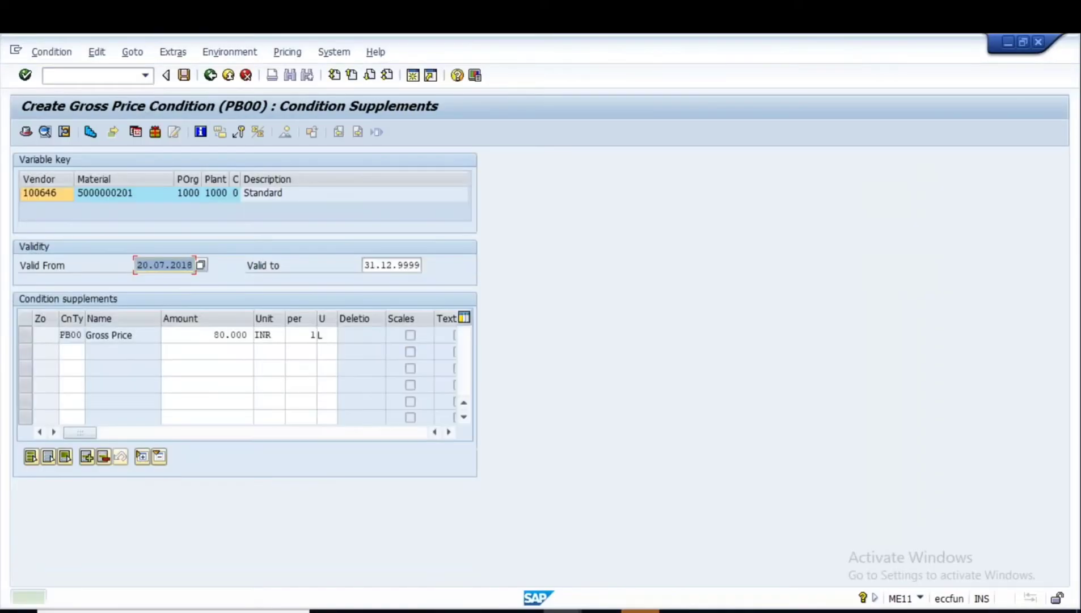
pyautogui.moveTo(215, 335); pyautogui.dragTo(259, 347)
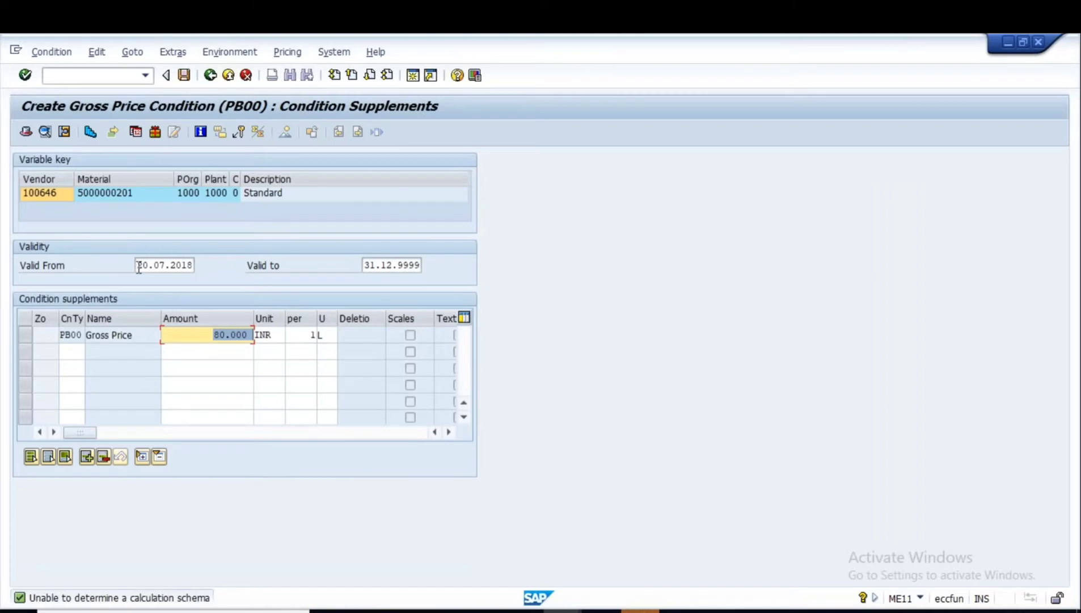
pyautogui.moveTo(138, 265); pyautogui.dragTo(239, 283)
pyautogui.moveTo(365, 265); pyautogui.dragTo(431, 267)
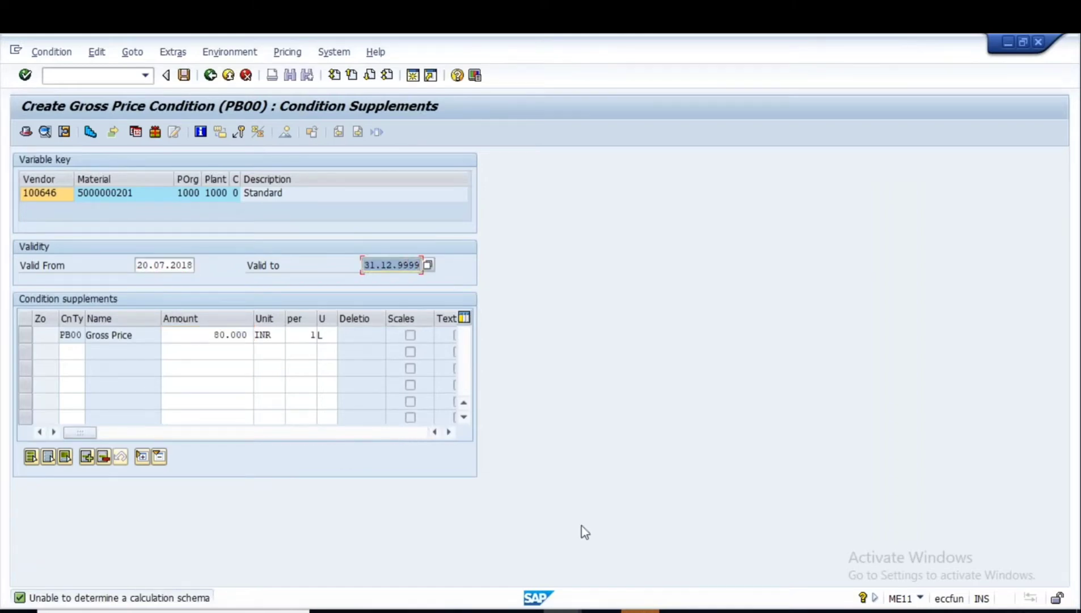
# Add condition type RA01 (Discount % on Gross) with 2 % below the gross price and return to the purchasing organization data
pyautogui.click(758, 611)
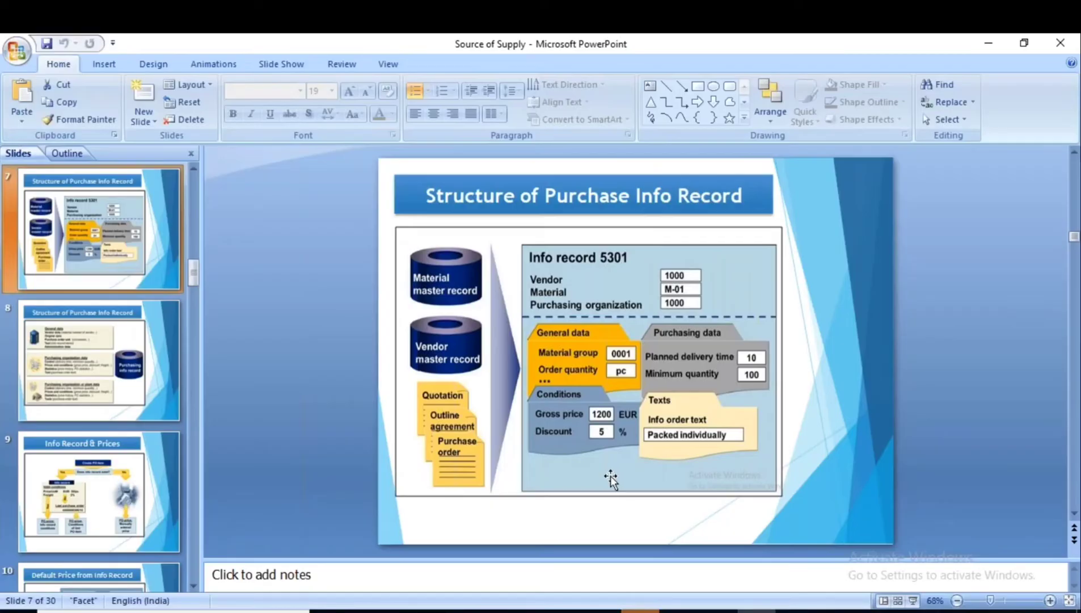
pyautogui.hotkey('alt', 'Tab')
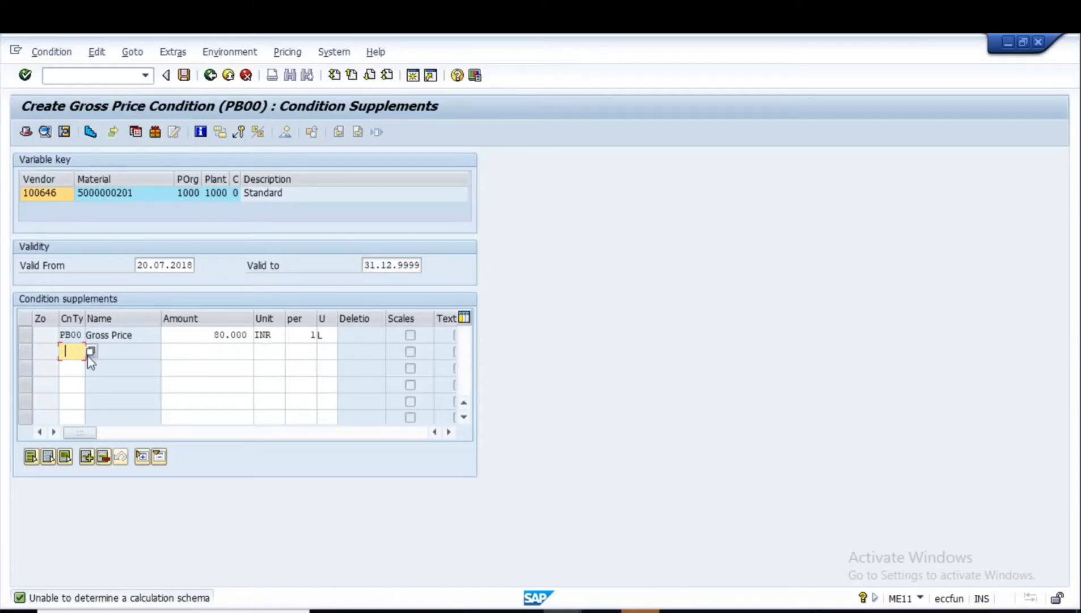
pyautogui.click(89, 353)
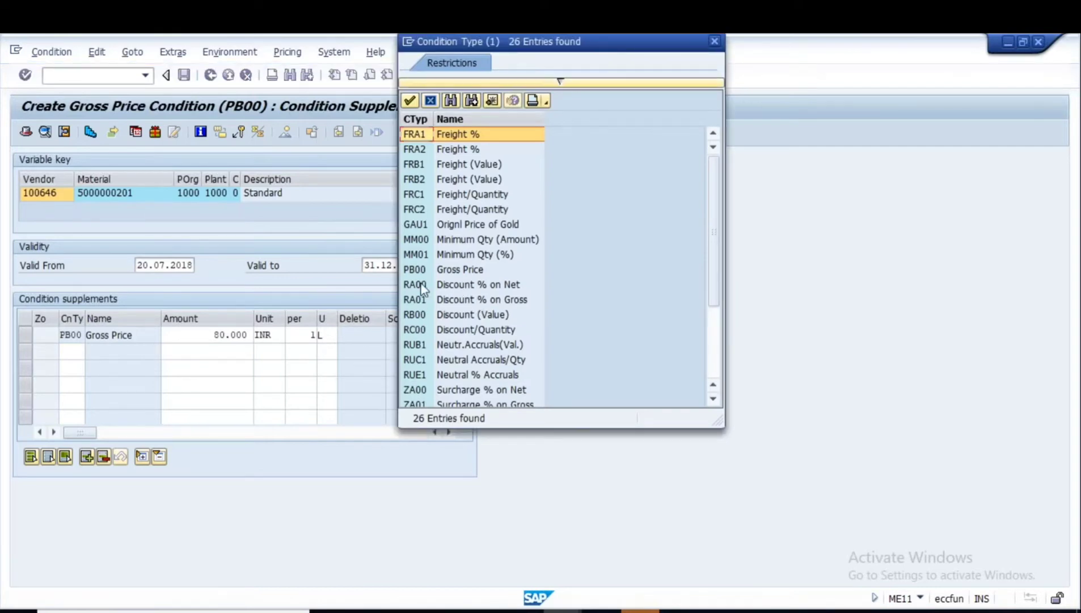
pyautogui.click(462, 304)
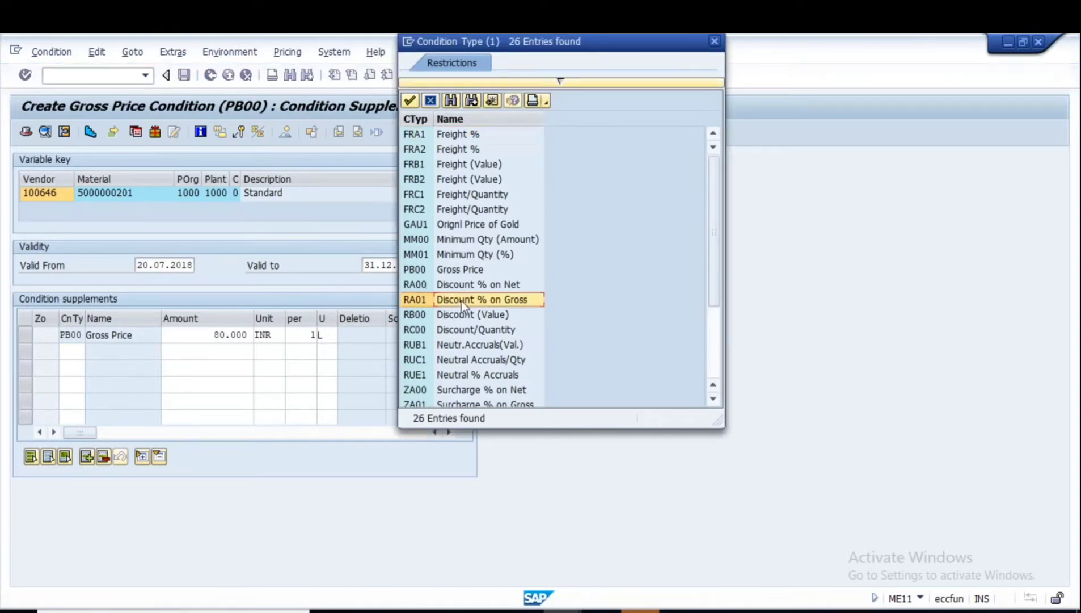
pyautogui.click(410, 101)
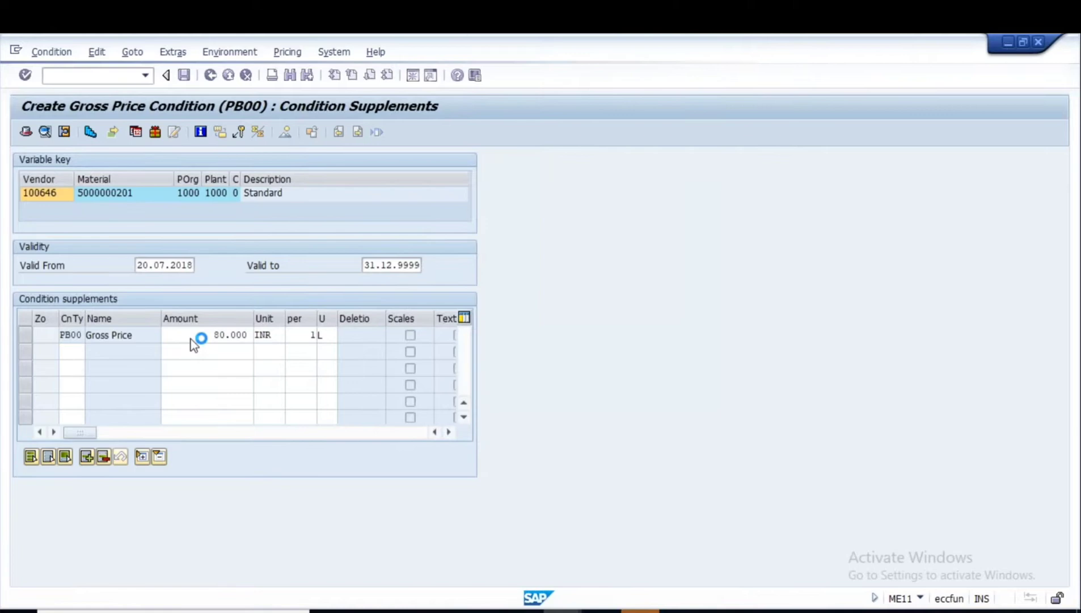
pyautogui.click(246, 353)
pyautogui.write('2')
pyautogui.press('Return')
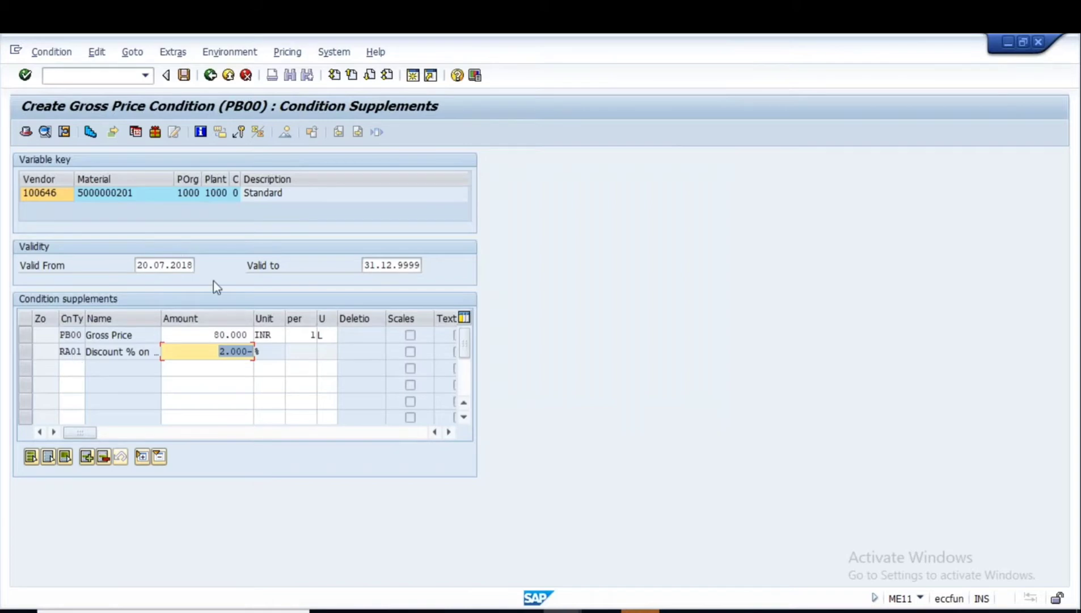
pyautogui.click(210, 74)
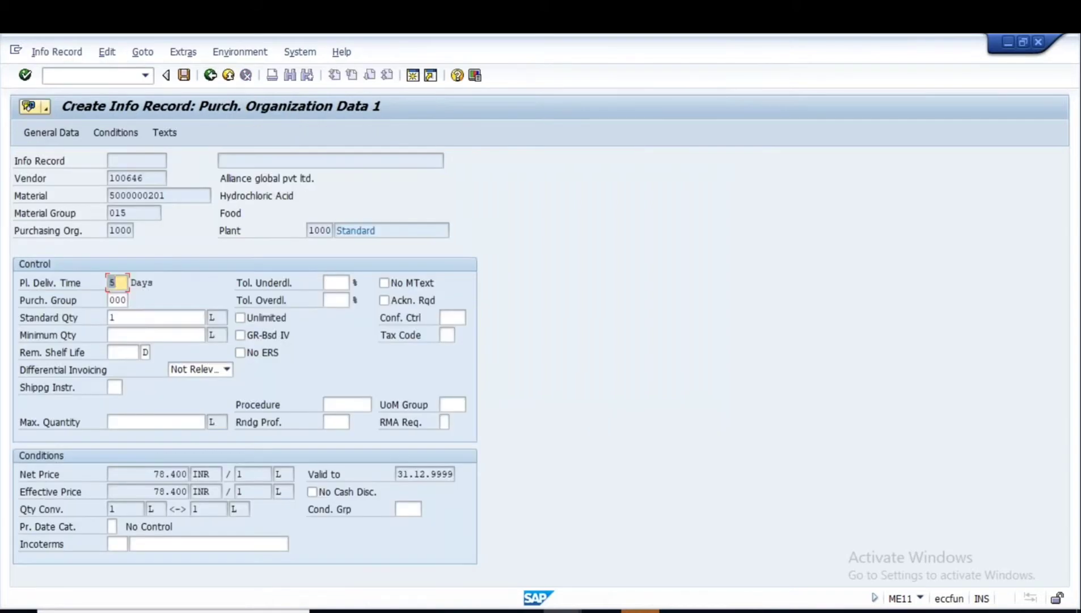
# View the texts example on the PowerPoint slide and open the info record's text overview at the info memo
pyautogui.click(756, 611)
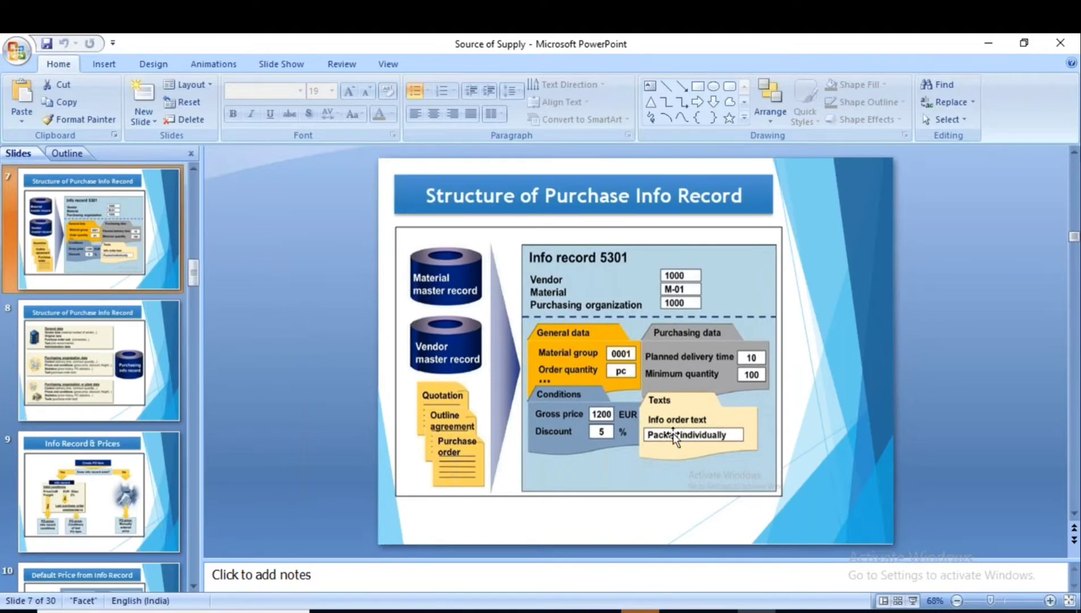
pyautogui.hotkey('alt', 'Tab')
pyautogui.click(167, 133)
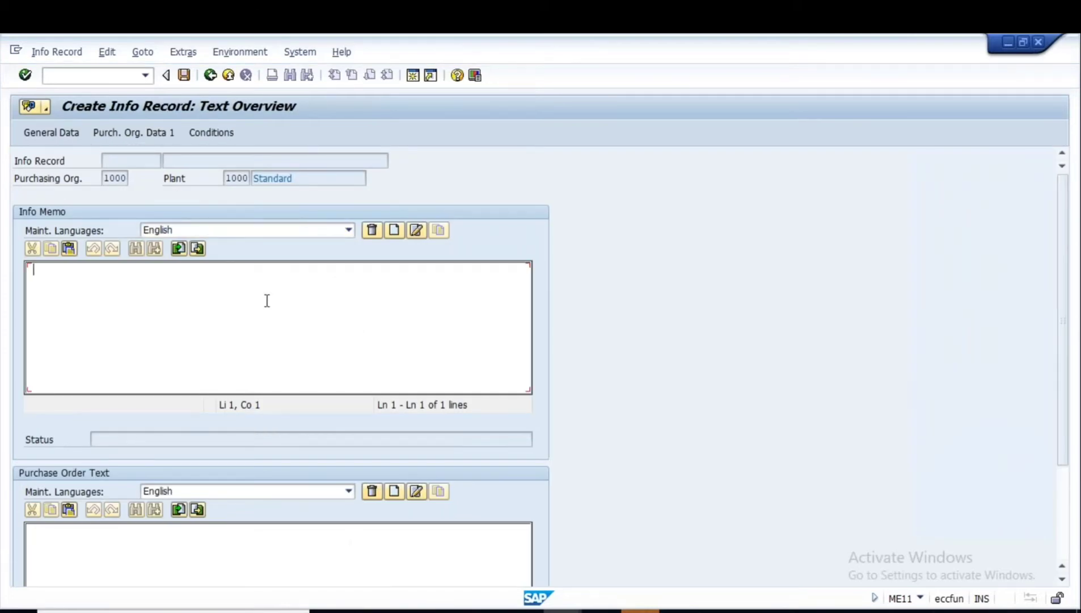
pyautogui.click(262, 546)
pyautogui.click(147, 286)
pyautogui.press('capslock')
pyautogui.write('m')
pyautogui.press('capslock')
pyautogui.write('ATER')
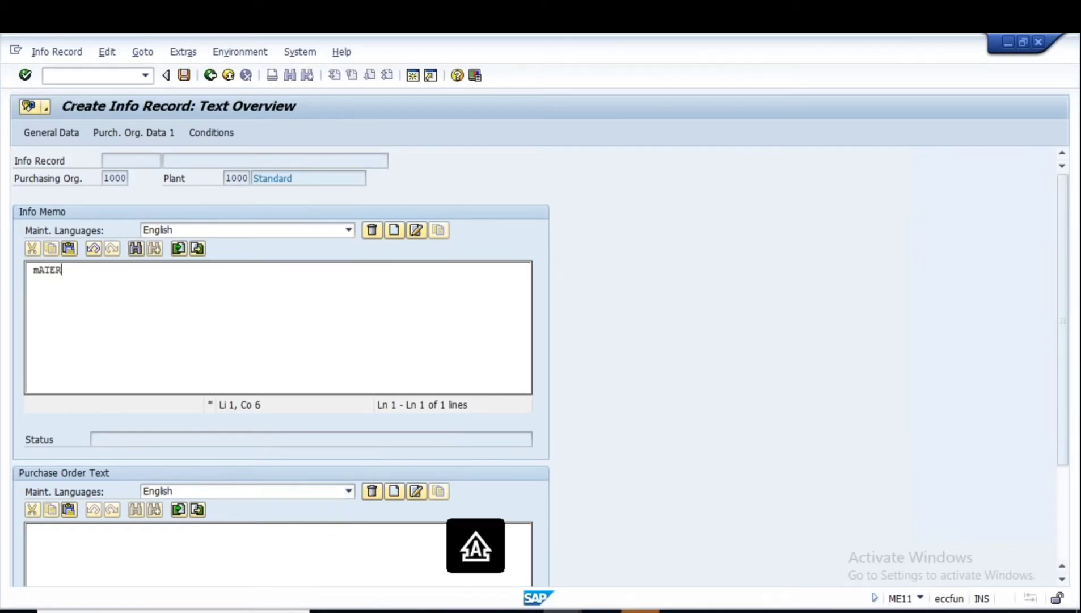
pyautogui.write('IAL')
pyautogui.press('BackSpace')
pyautogui.press('BackSpace')
pyautogui.press('BackSpace')
pyautogui.press('BackSpace')
pyautogui.press('BackSpace')
pyautogui.press('BackSpace')
pyautogui.press('BackSpace')
pyautogui.press('BackSpace')
# Enter "Material to be supplied in drums" as the English info memo text of the info record
pyautogui.write('M')
pyautogui.press('capslock')
pyautogui.write('aterial d')
pyautogui.press('BackSpace')
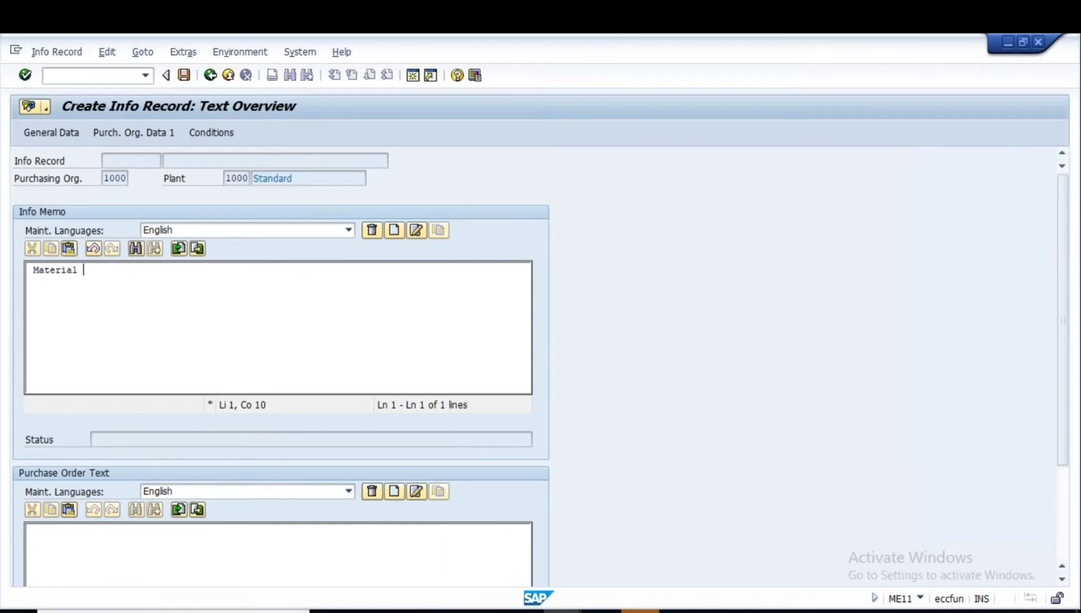
pyautogui.write('to be supplied in')
pyautogui.press('capslock')
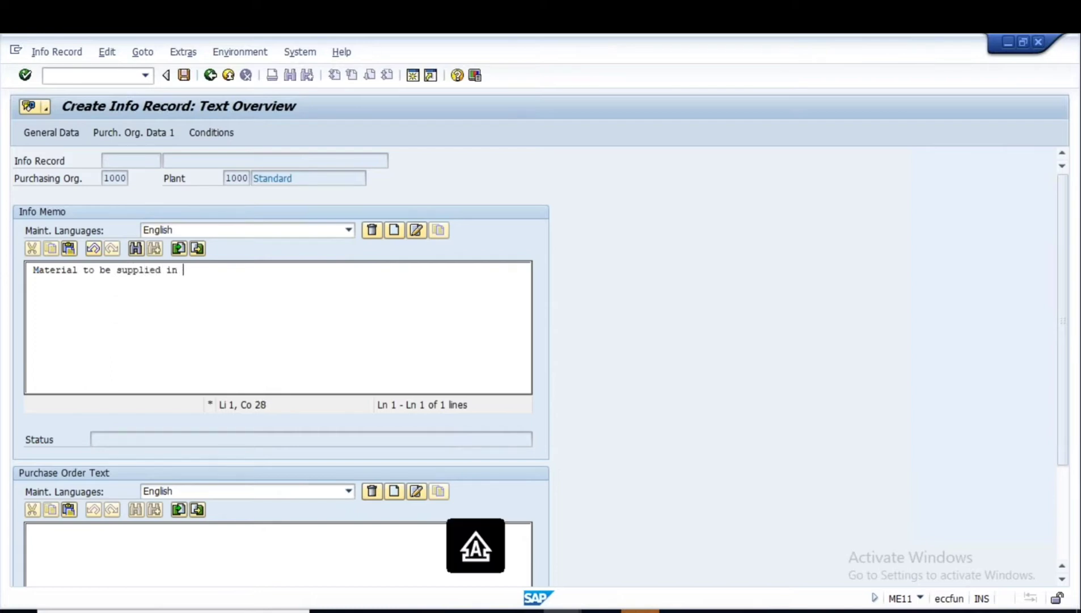
pyautogui.write('DRUMS')
pyautogui.press('BackSpace')
pyautogui.press('BackSpace')
pyautogui.press('BackSpace')
pyautogui.press('BackSpace')
pyautogui.press('capslock')
pyautogui.write('drums')
pyautogui.scroll(-2, 325, 482)
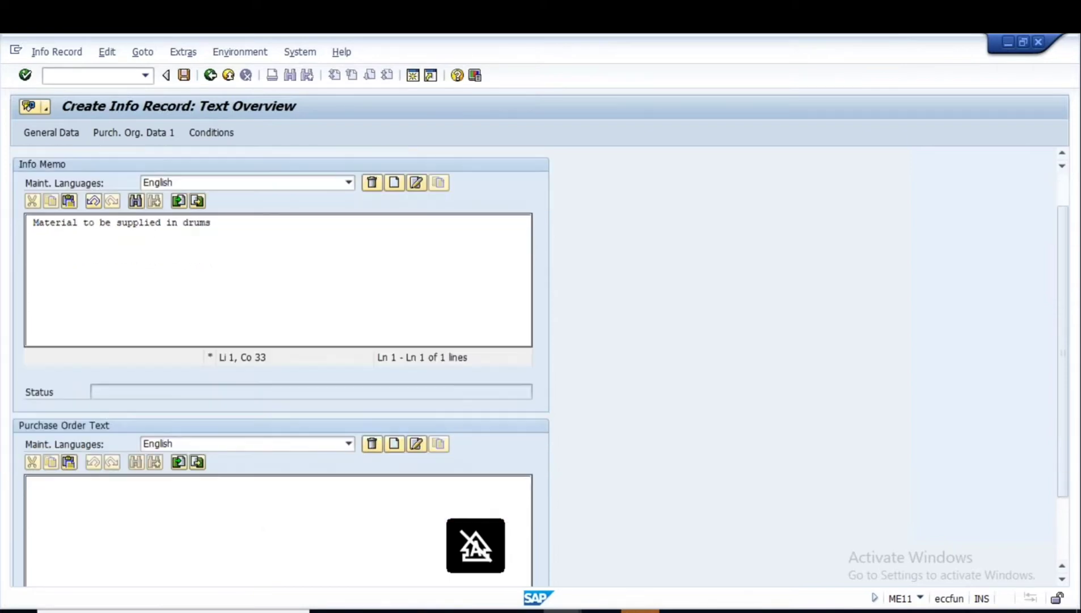
# Enter "Material to be supplied in drums" as the English purchase order text, matching the info memo
pyautogui.moveTo(213, 222); pyautogui.dragTo(31, 222)
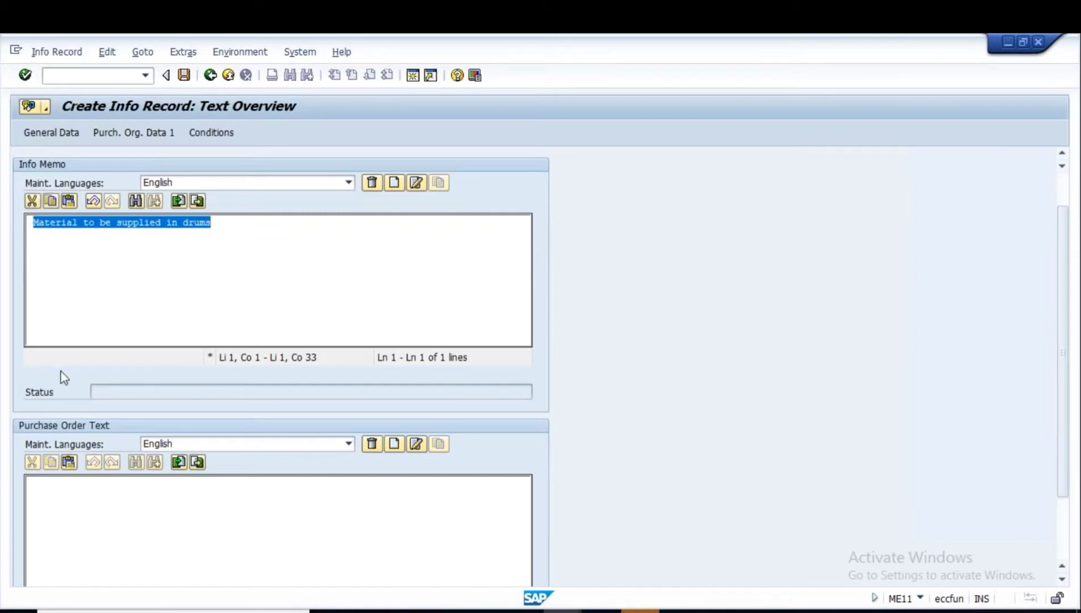
pyautogui.click(171, 507)
pyautogui.write('Material to be supplied in drums')
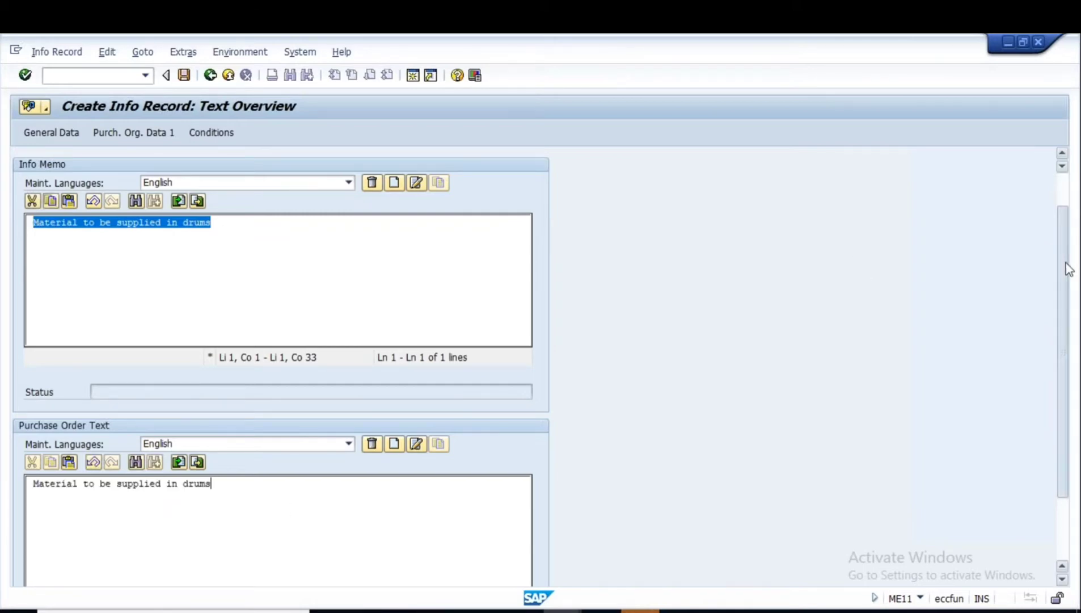
pyautogui.moveTo(1066, 262); pyautogui.dragTo(1059, 195)
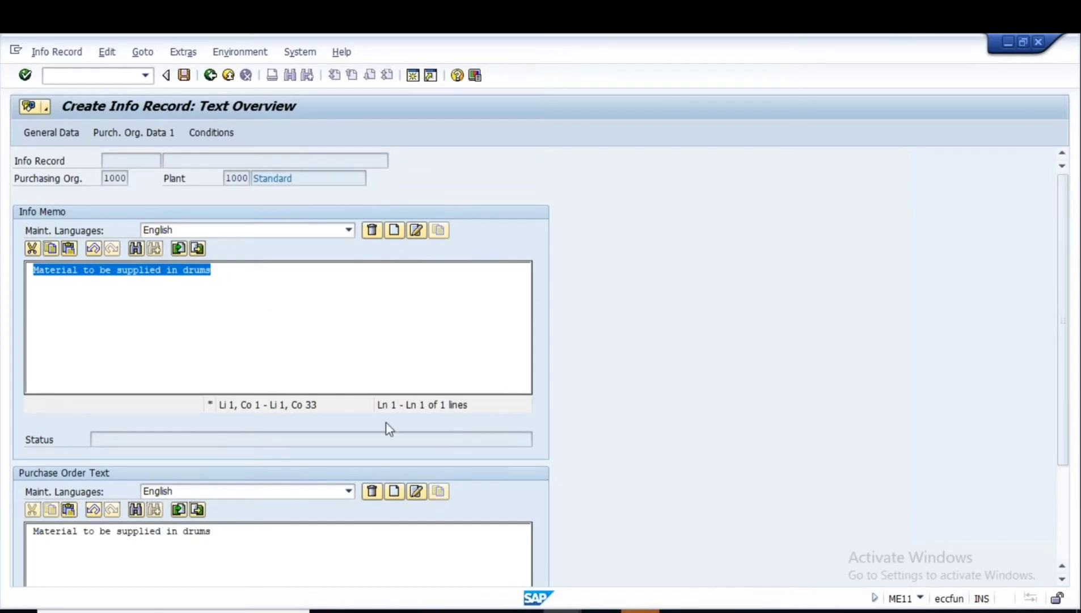
# Review the info record's general data and price conditions, and return to the text overview
pyautogui.click(42, 129)
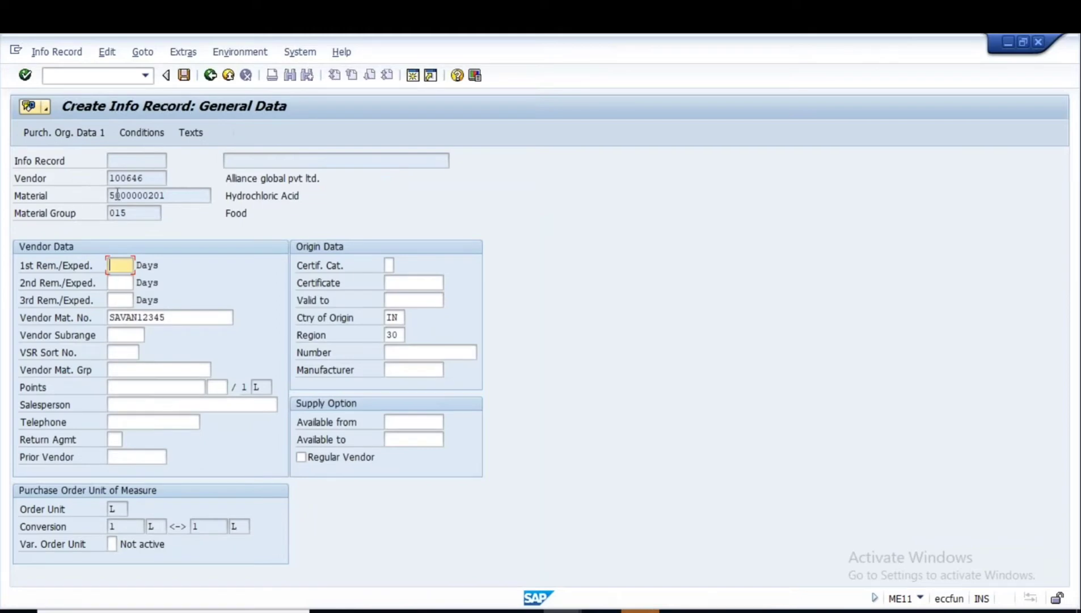
pyautogui.click(145, 132)
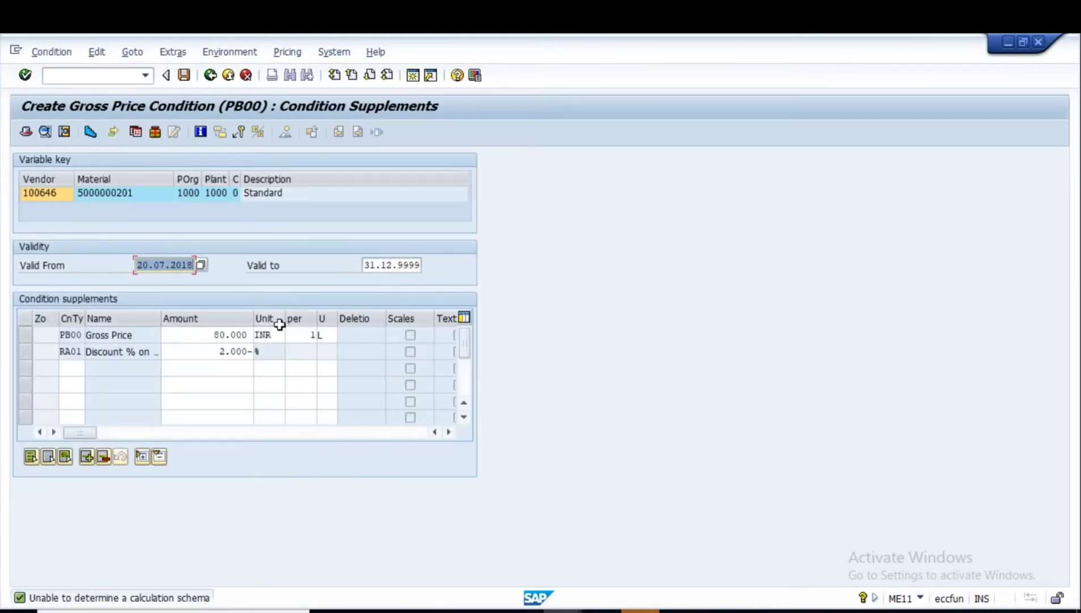
pyautogui.click(210, 76)
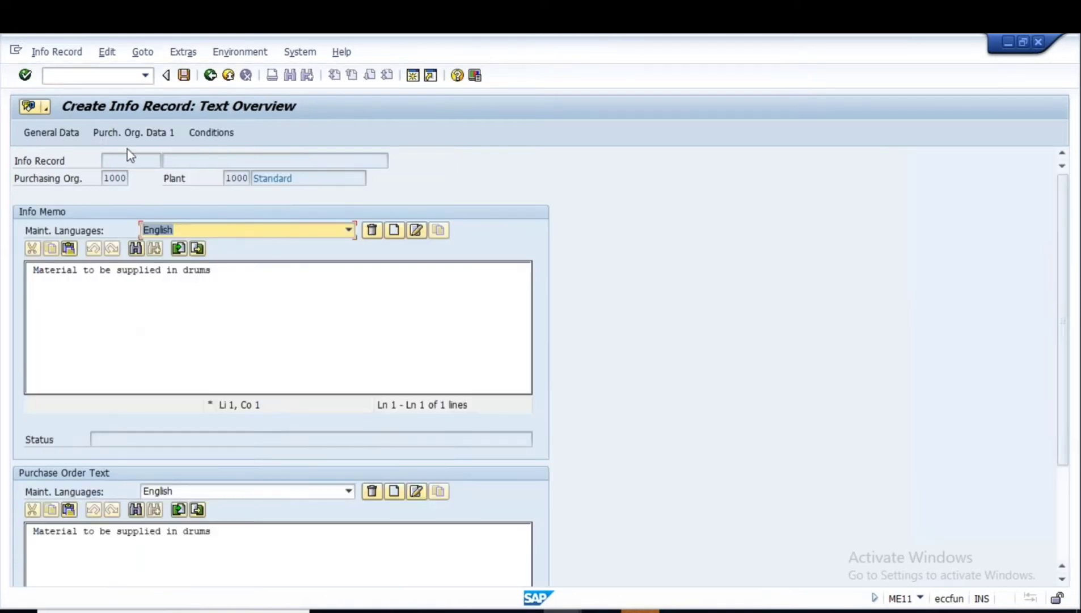
# Open the info record's conditions and delete the RA01 (Discount % on Gross) condition supplement
pyautogui.click(211, 132)
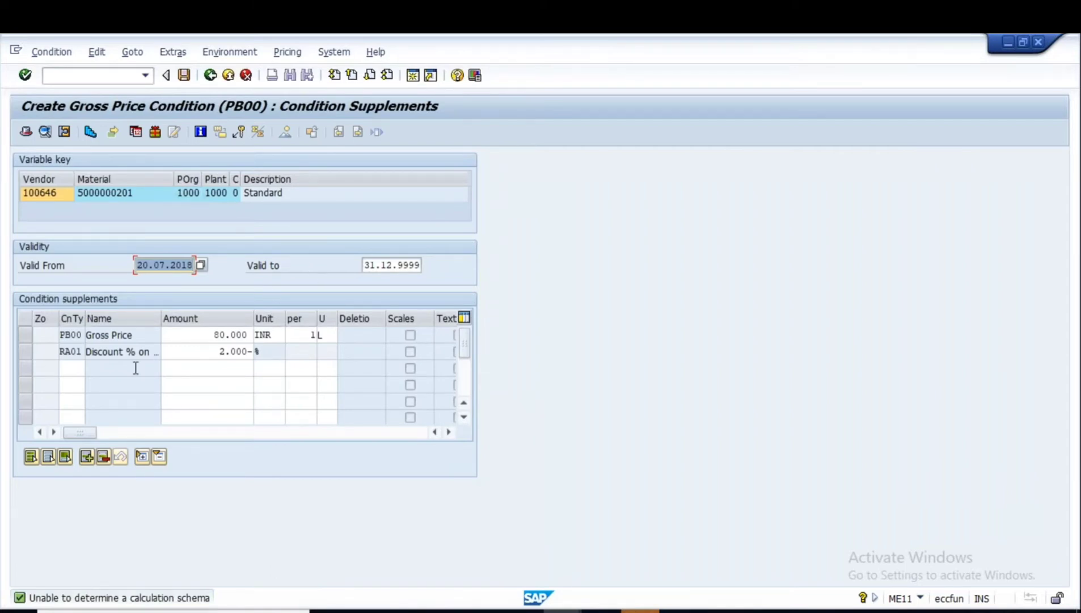
pyautogui.click(24, 351)
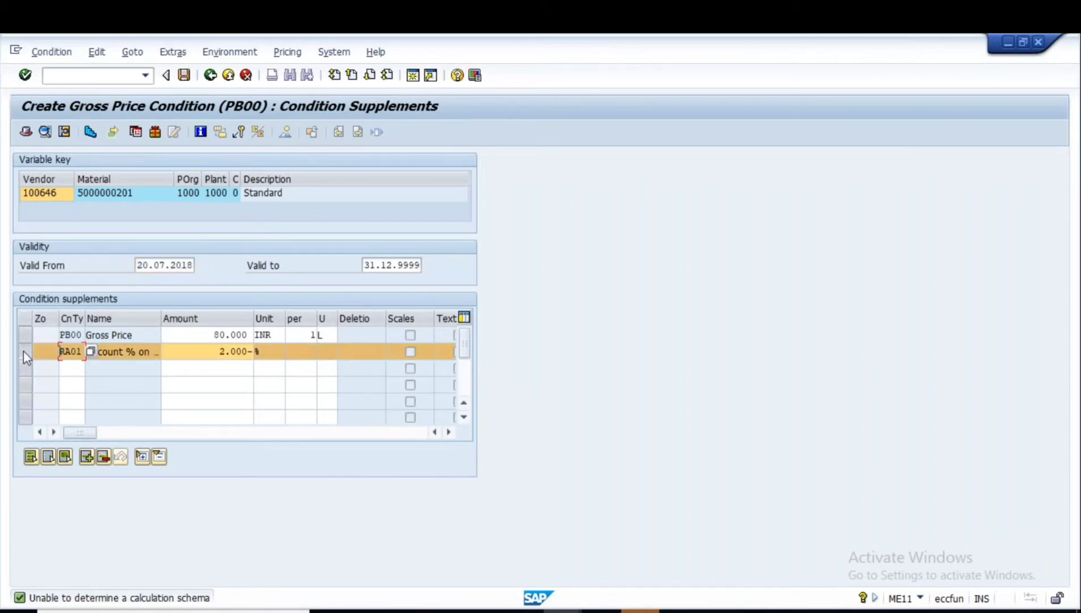
pyautogui.click(102, 456)
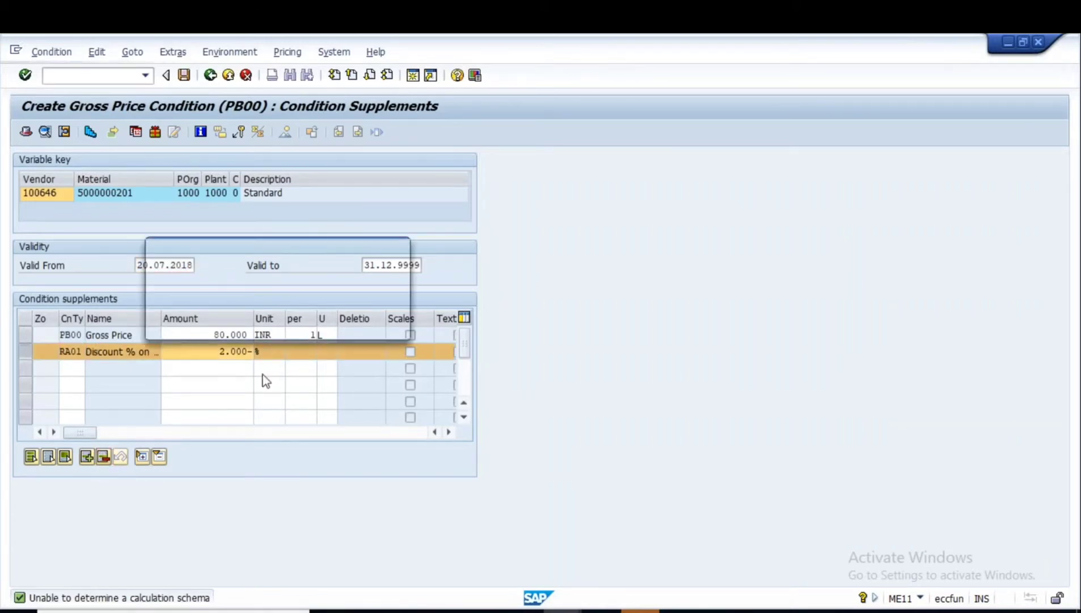
pyautogui.click(213, 324)
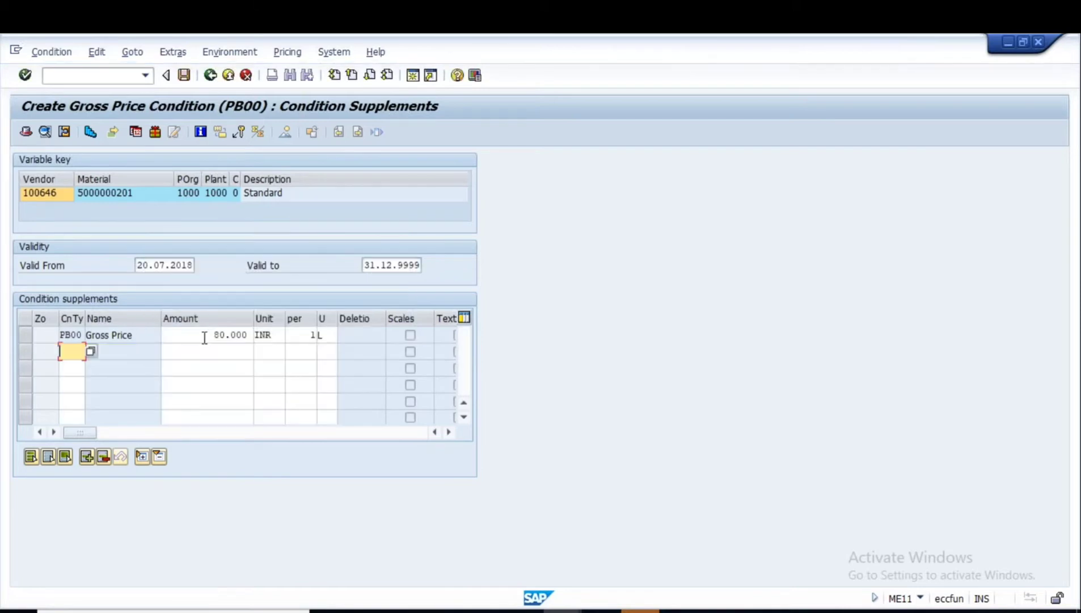
# Open the scales of the PB00 gross price and add a quantity scale of 70 INR from 50 L
pyautogui.moveTo(210, 333); pyautogui.dragTo(261, 333)
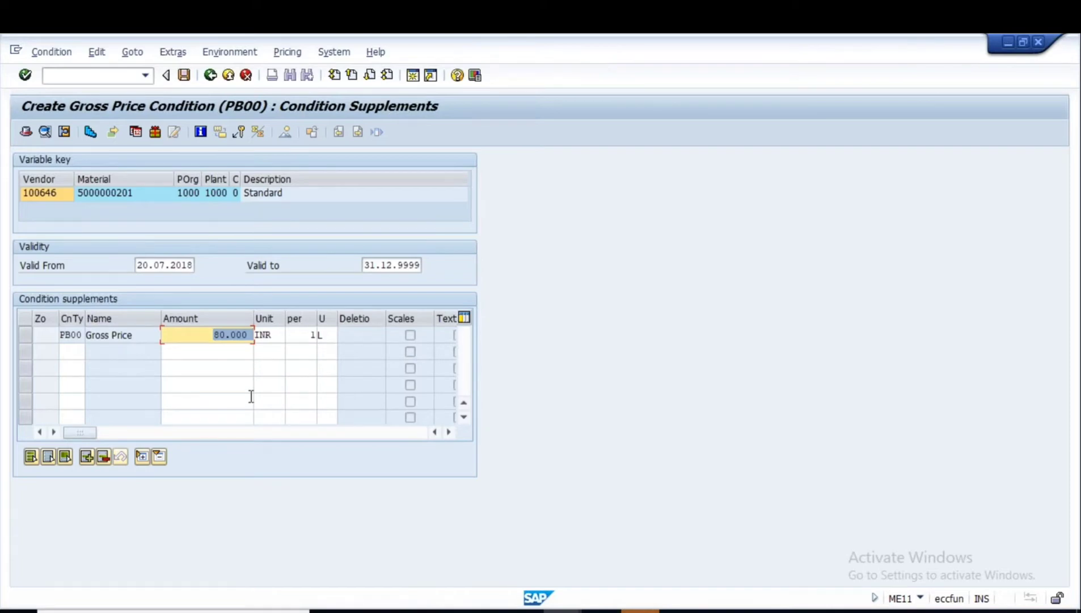
pyautogui.click(92, 135)
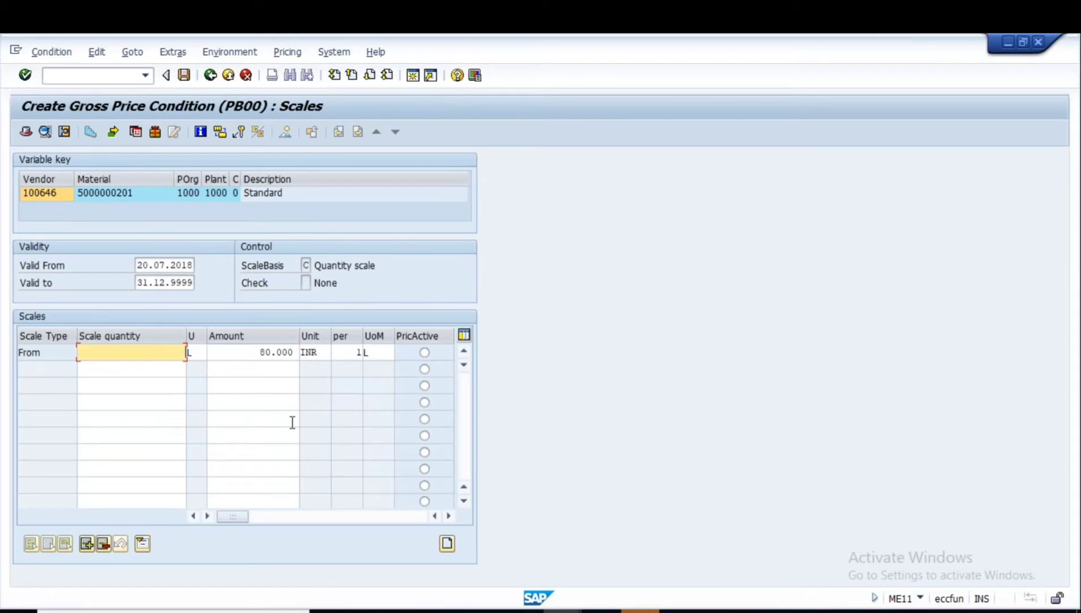
pyautogui.click(162, 370)
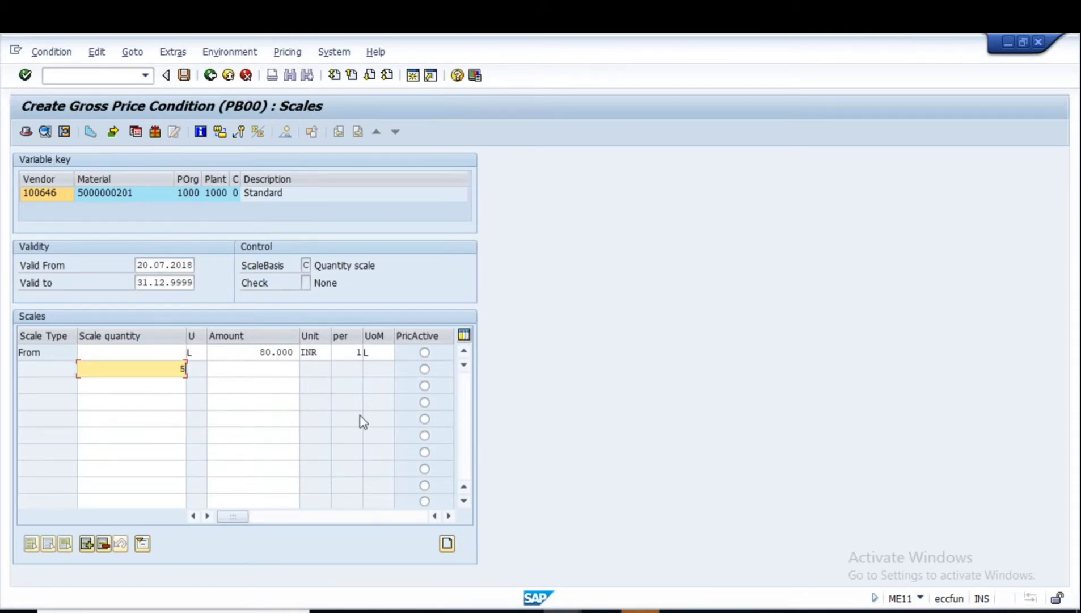
pyautogui.click(276, 369)
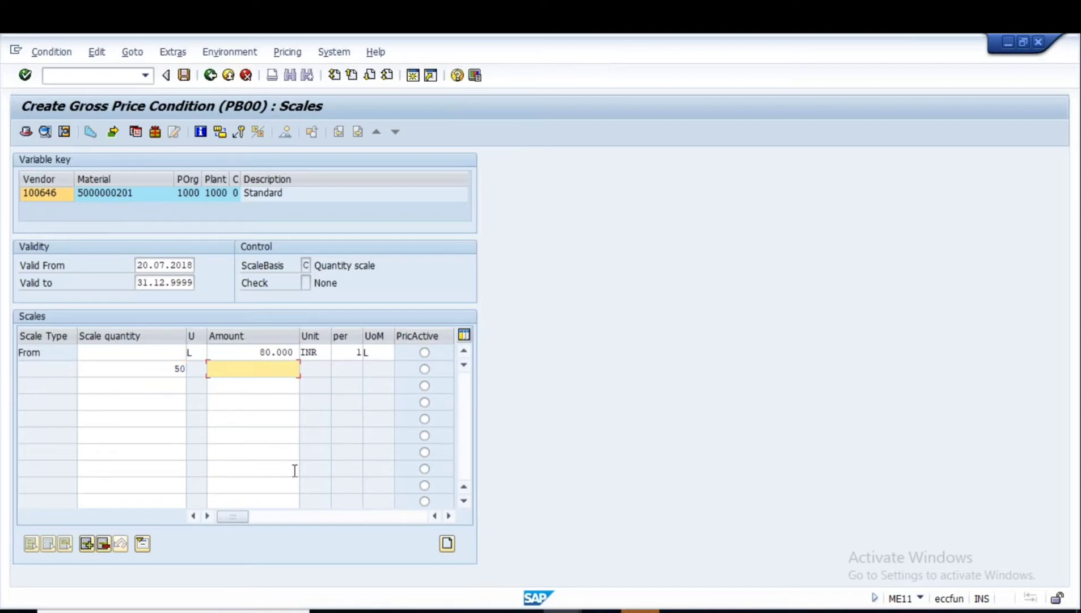
pyautogui.write('70')
pyautogui.press('Return')
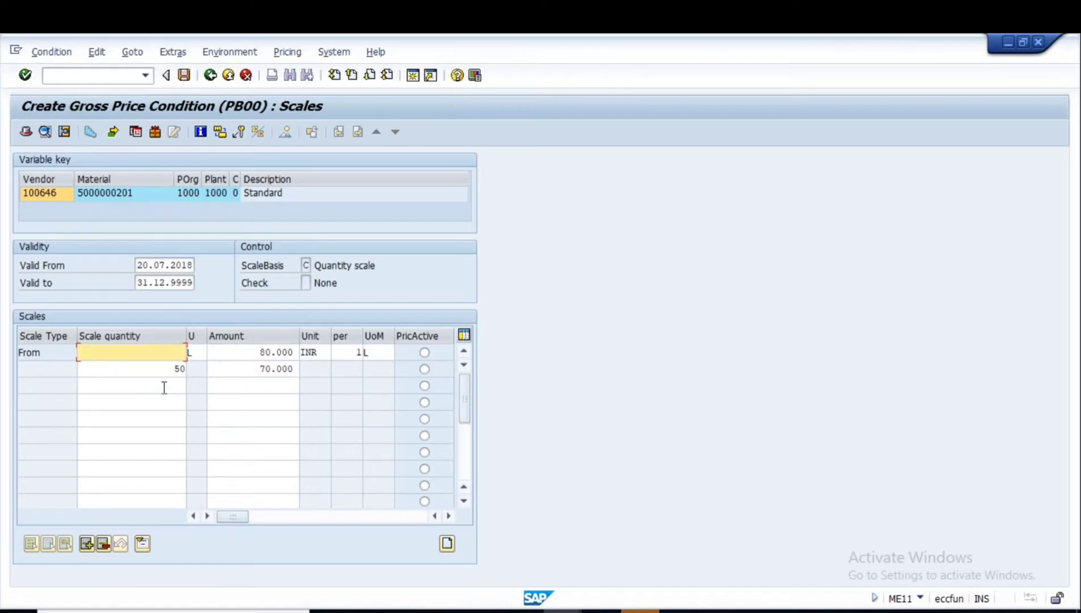
# Add scale levels of 65 INR from 100 L and 60 INR from 150 L to the gross price
pyautogui.click(165, 385)
pyautogui.write('100')
pyautogui.press('Tab')
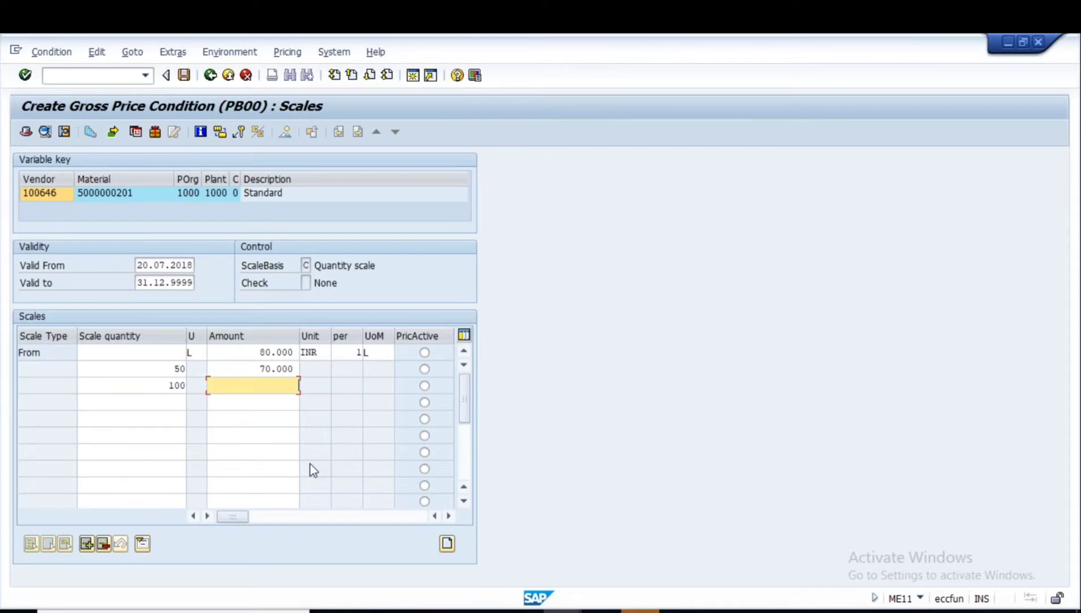
pyautogui.write('65')
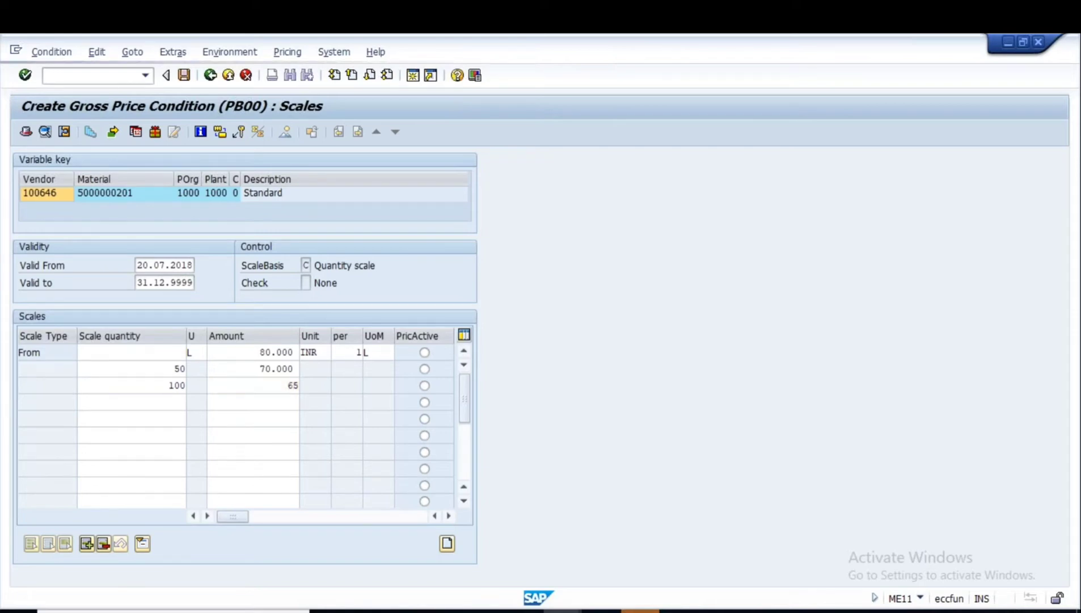
pyautogui.press('Return')
pyautogui.click(167, 403)
pyautogui.write('150')
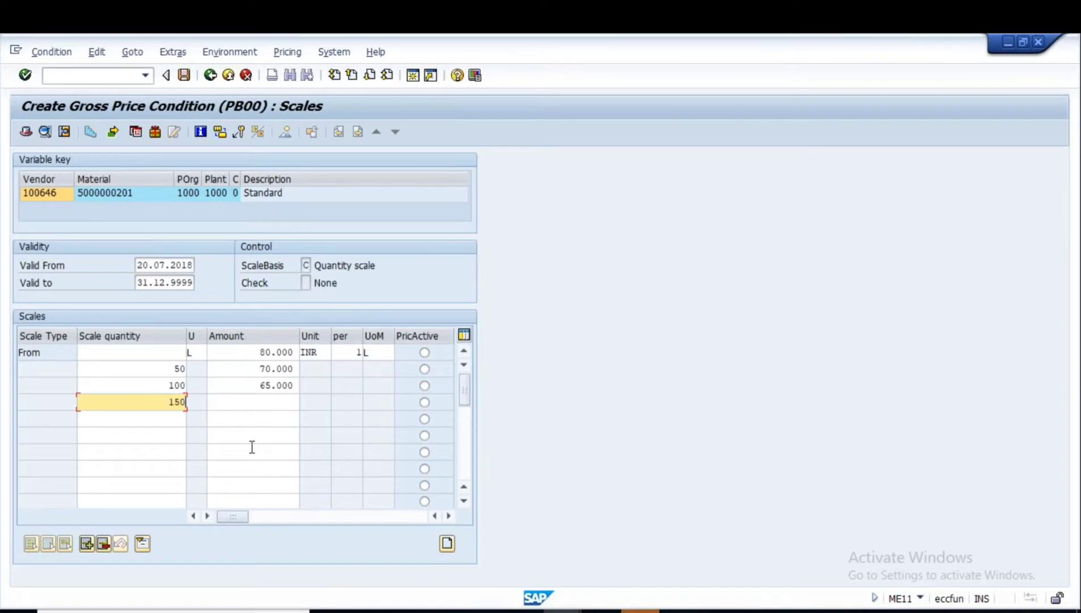
pyautogui.press('Tab')
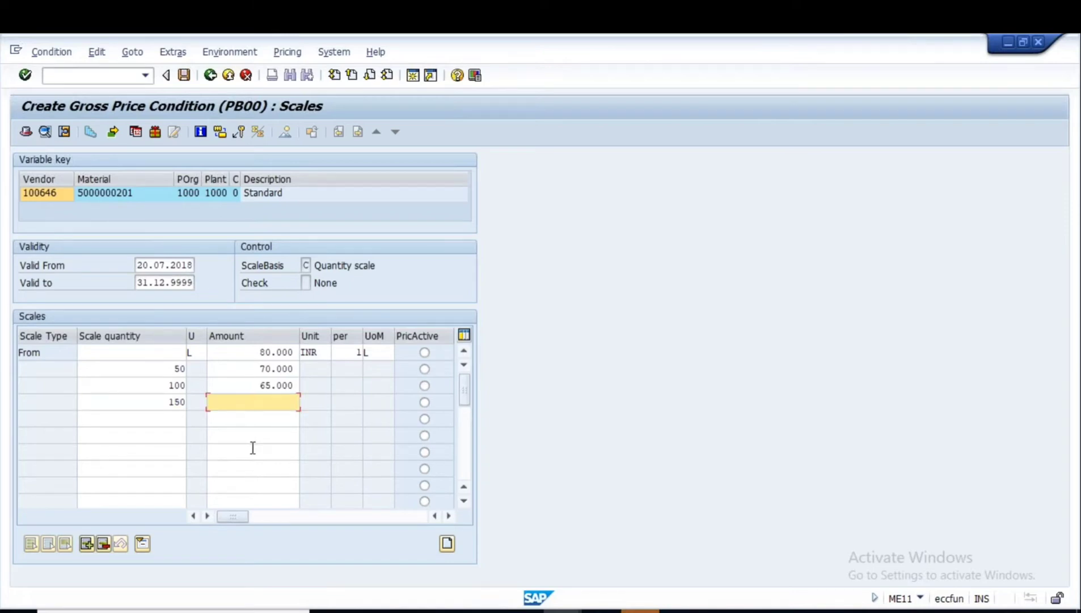
pyautogui.write('60')
pyautogui.press('Return')
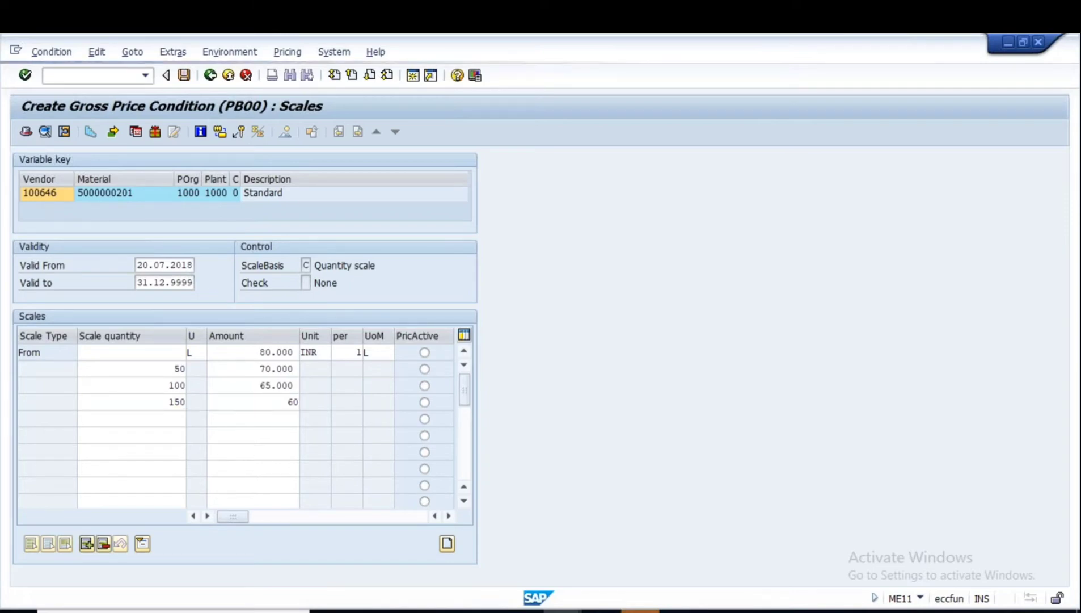
# Review the base amount in the scales, return to the condition supplements and save the purchasing info record
pyautogui.click(280, 354)
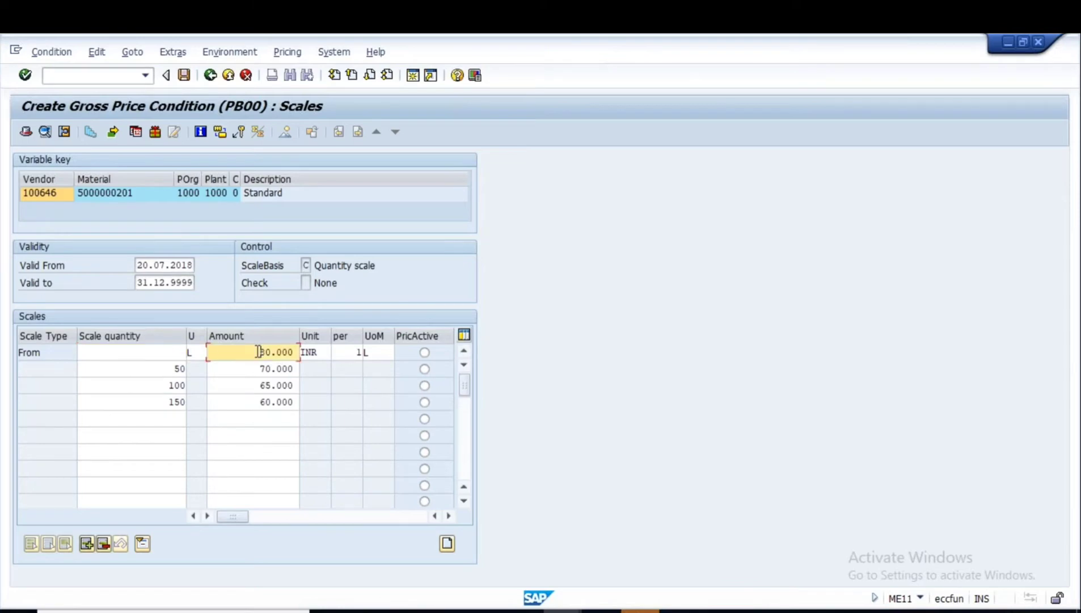
pyautogui.moveTo(259, 352); pyautogui.dragTo(308, 355)
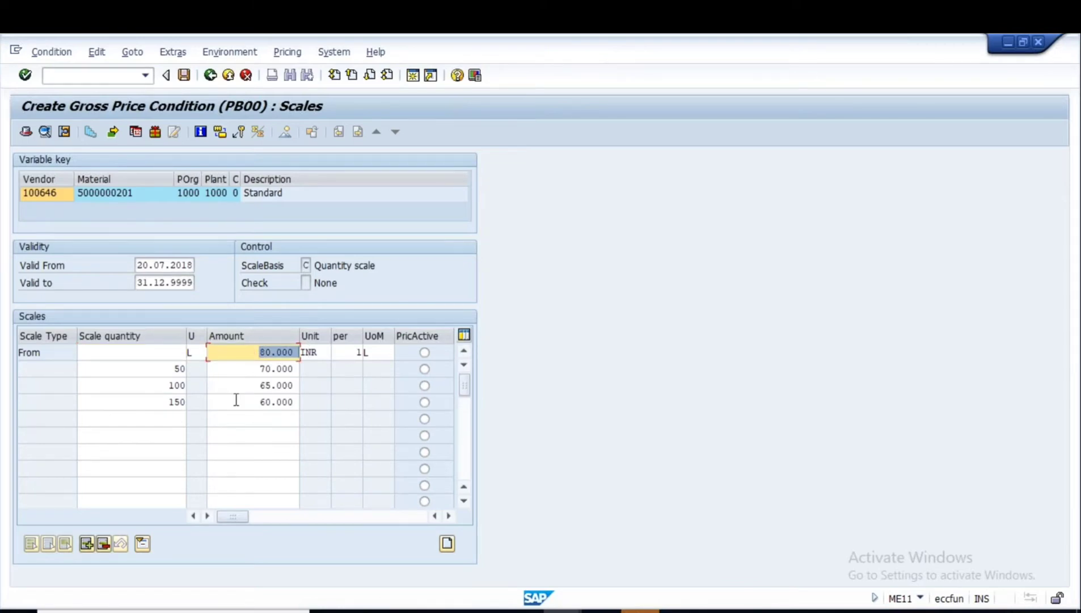
pyautogui.click(210, 75)
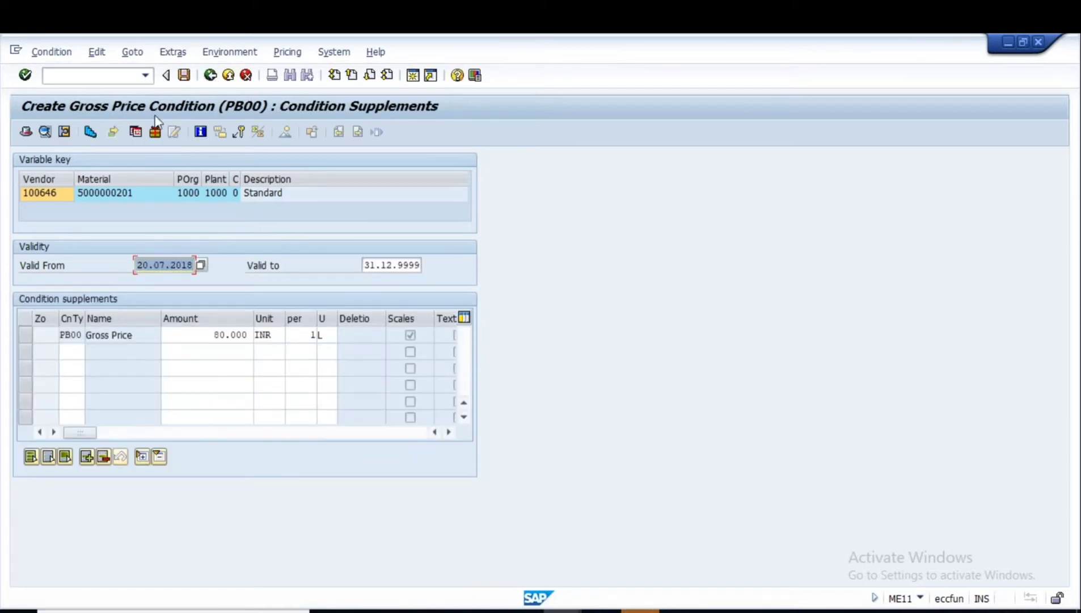
pyautogui.click(183, 75)
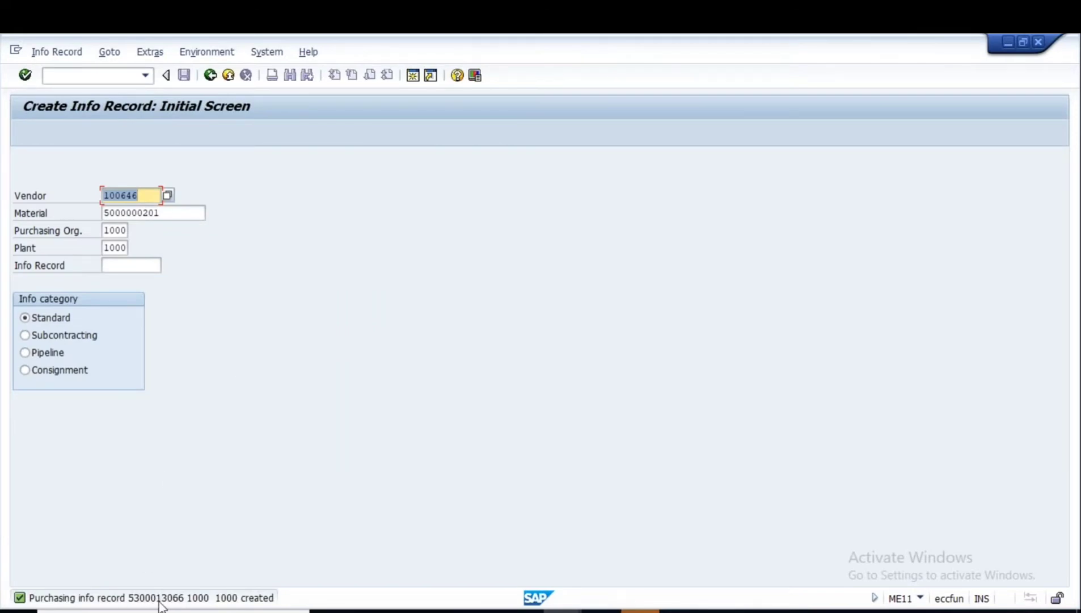
# Switch to changing and on to displaying info records, and open the saved record's general data
pyautogui.click(52, 54)
pyautogui.click(55, 108)
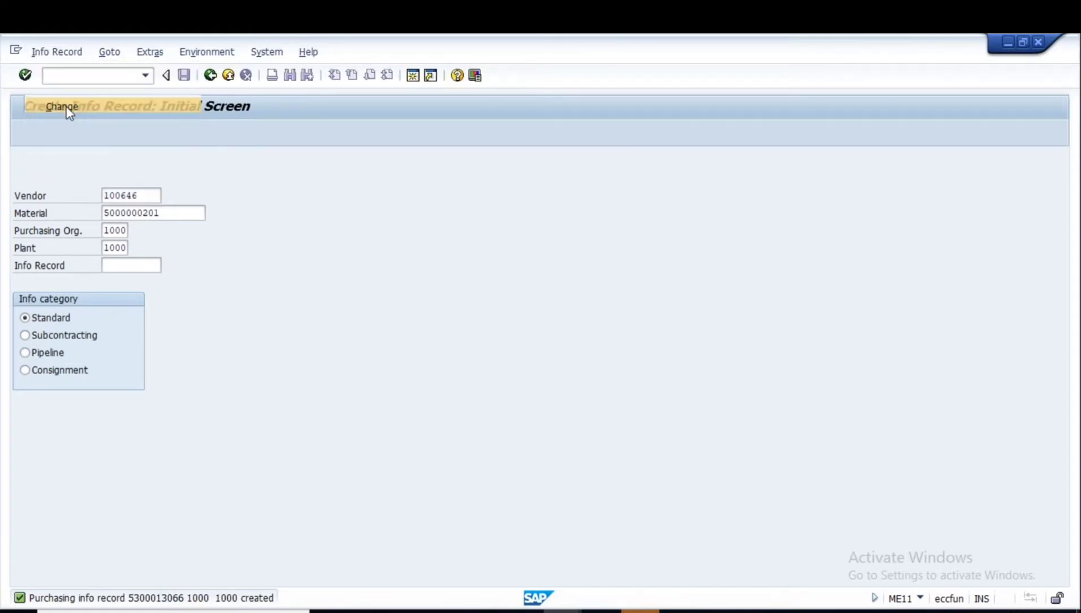
pyautogui.click(57, 54)
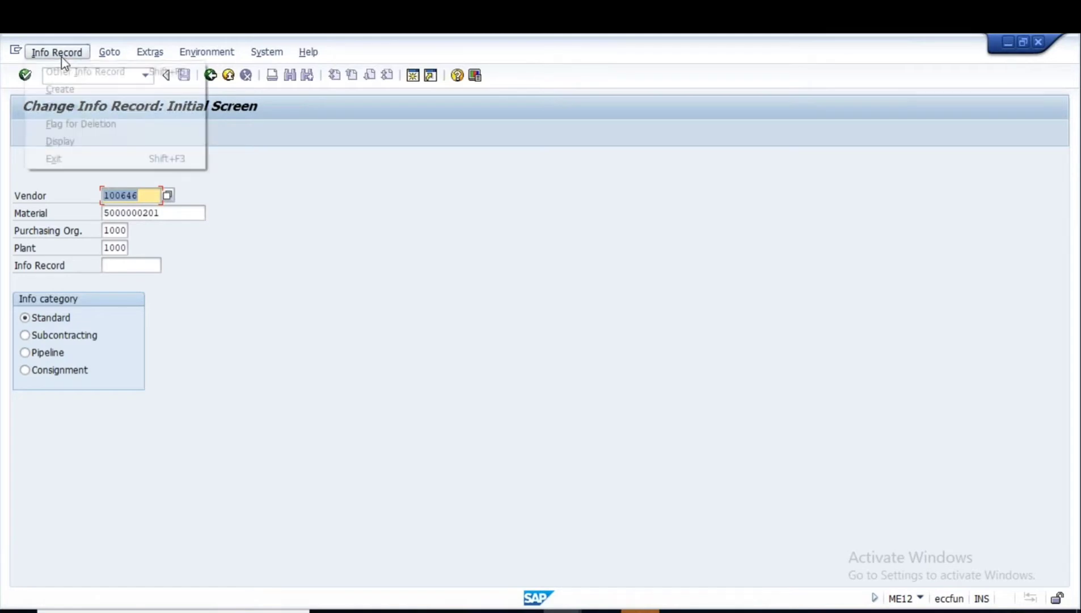
pyautogui.click(59, 140)
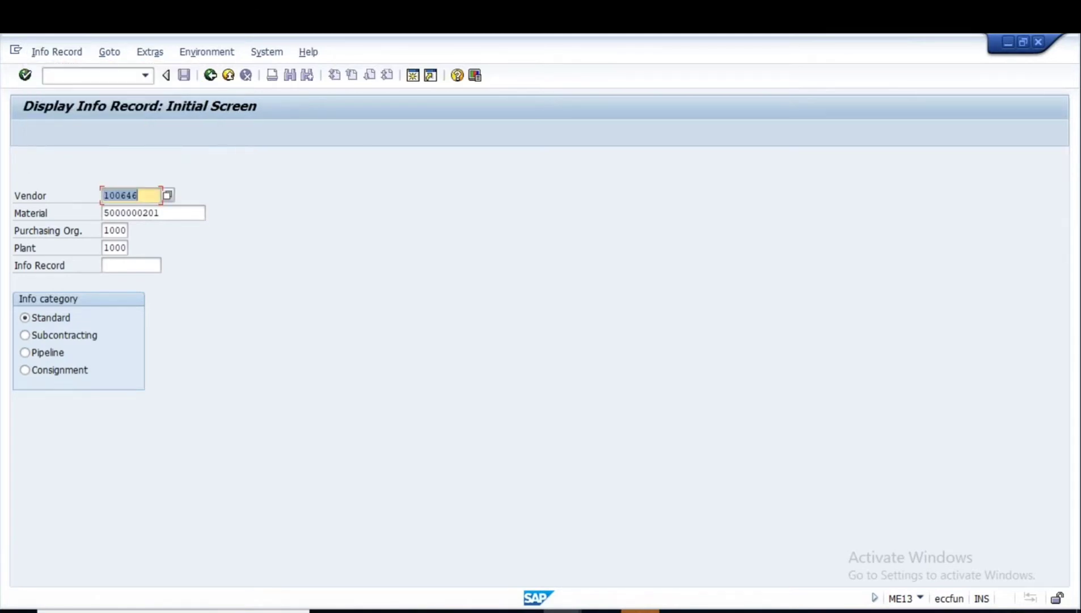
pyautogui.press('Return')
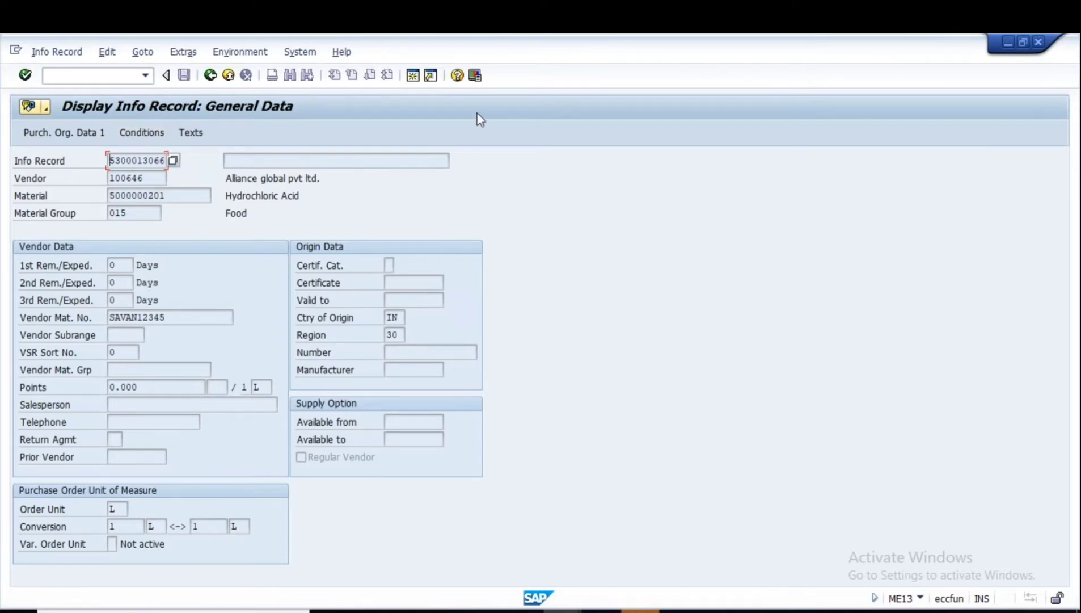
# Check the vendor and material of the displayed info record and open its gross price conditions
pyautogui.click(148, 178)
pyautogui.moveTo(148, 178); pyautogui.dragTo(103, 178)
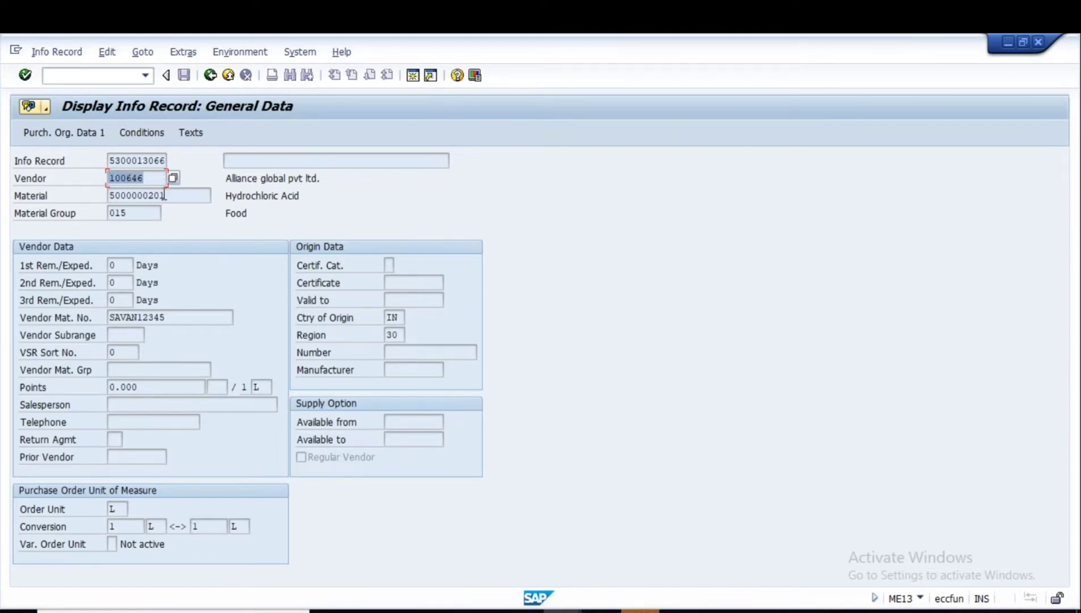
pyautogui.moveTo(163, 195); pyautogui.dragTo(97, 191)
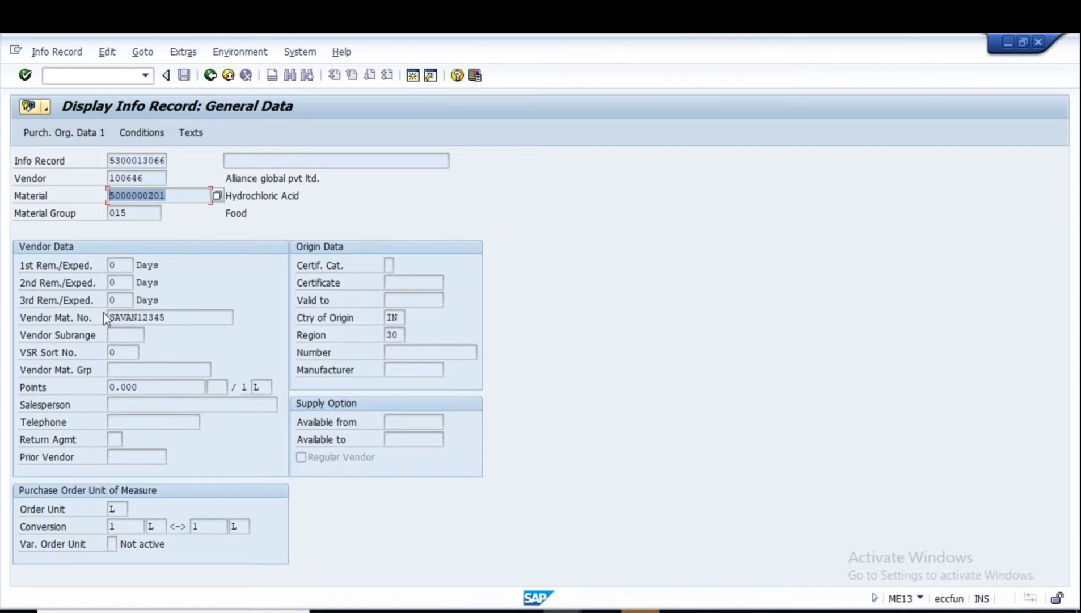
pyautogui.click(143, 134)
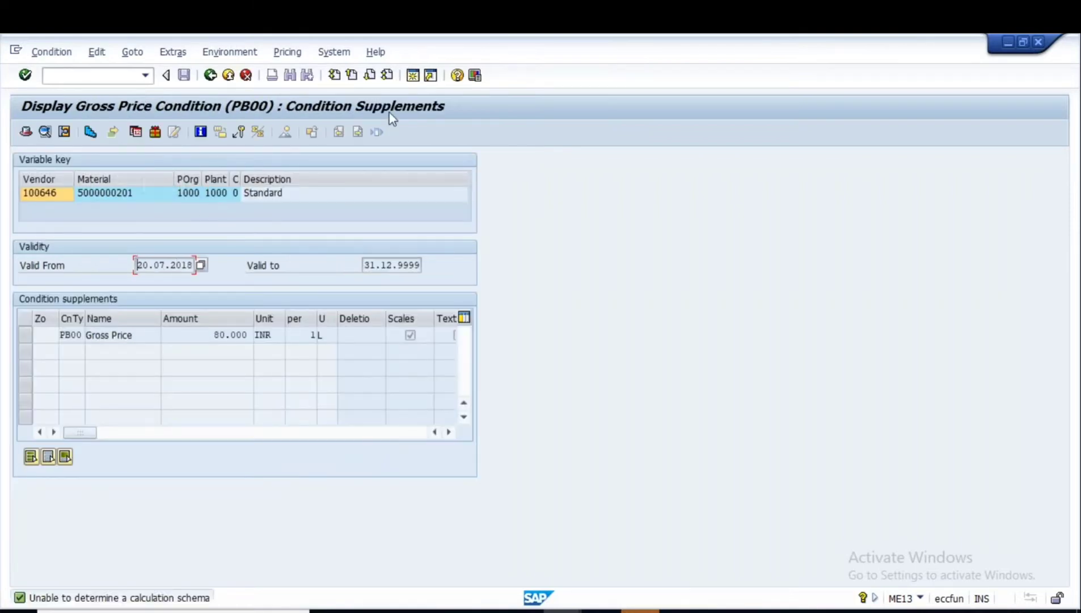
# Open a new SAP session and start creating a purchase order with transaction ME21N
pyautogui.click(412, 75)
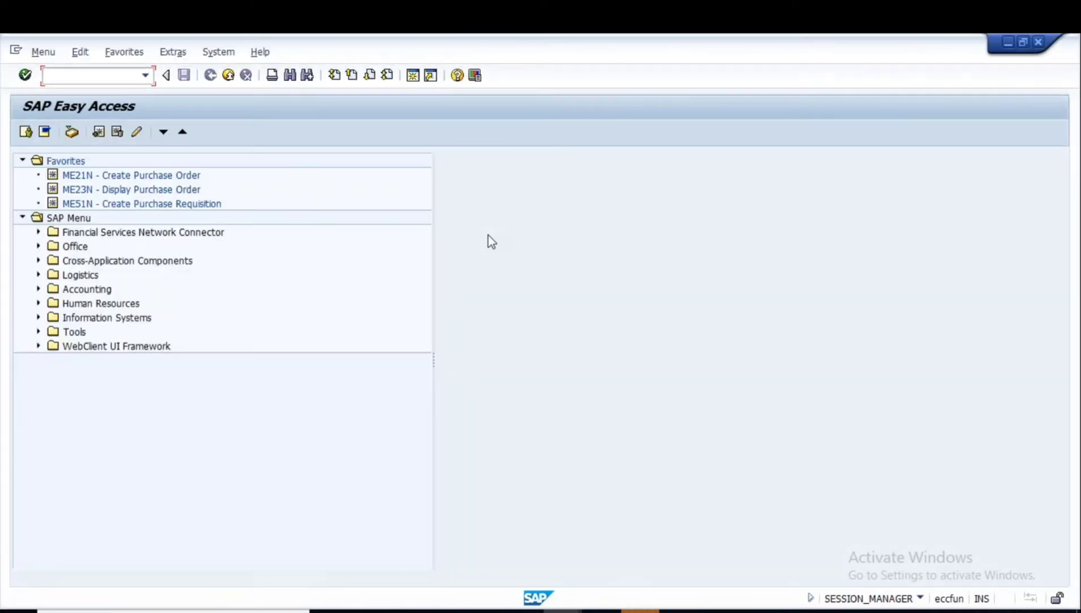
pyautogui.write('me21n')
pyautogui.press('Return')
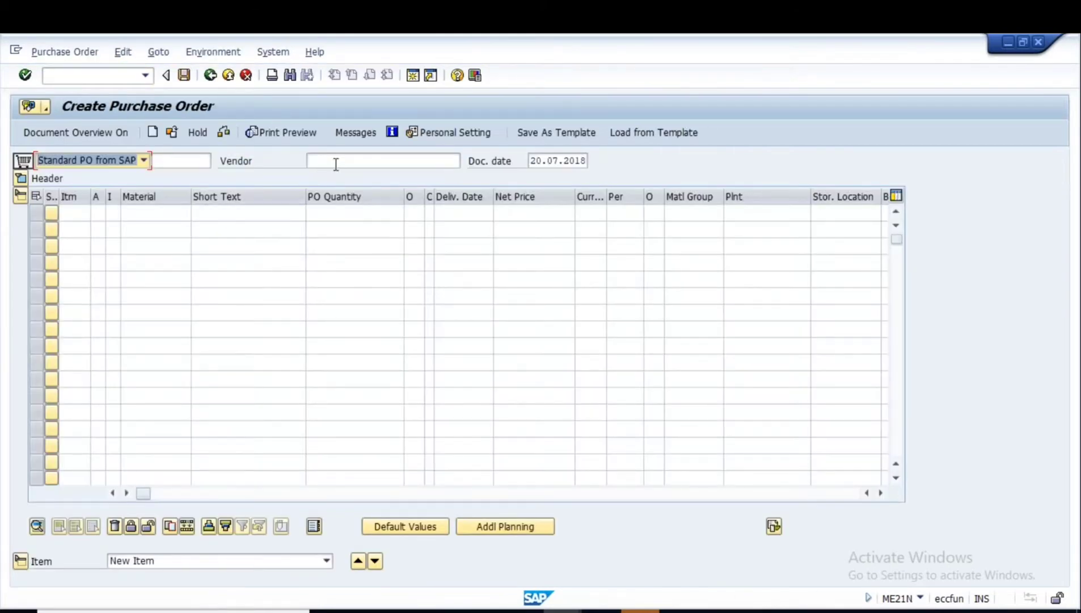
# Copy the first vendor's number from the Notepad notes and enter it as the vendor of the purchase order
pyautogui.click(335, 164)
pyautogui.click(795, 611)
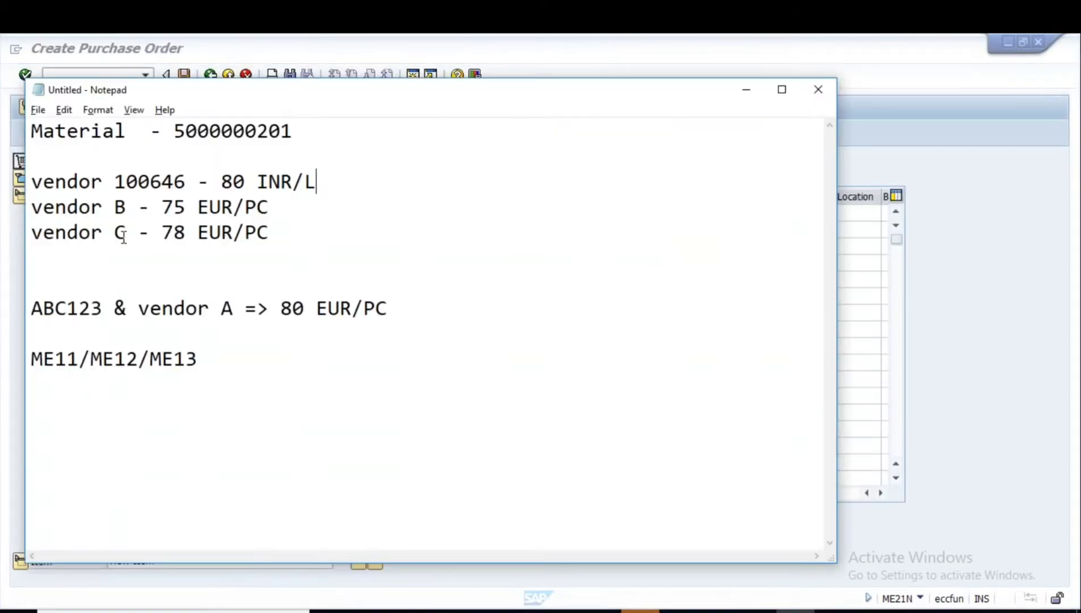
pyautogui.moveTo(116, 182); pyautogui.dragTo(186, 181)
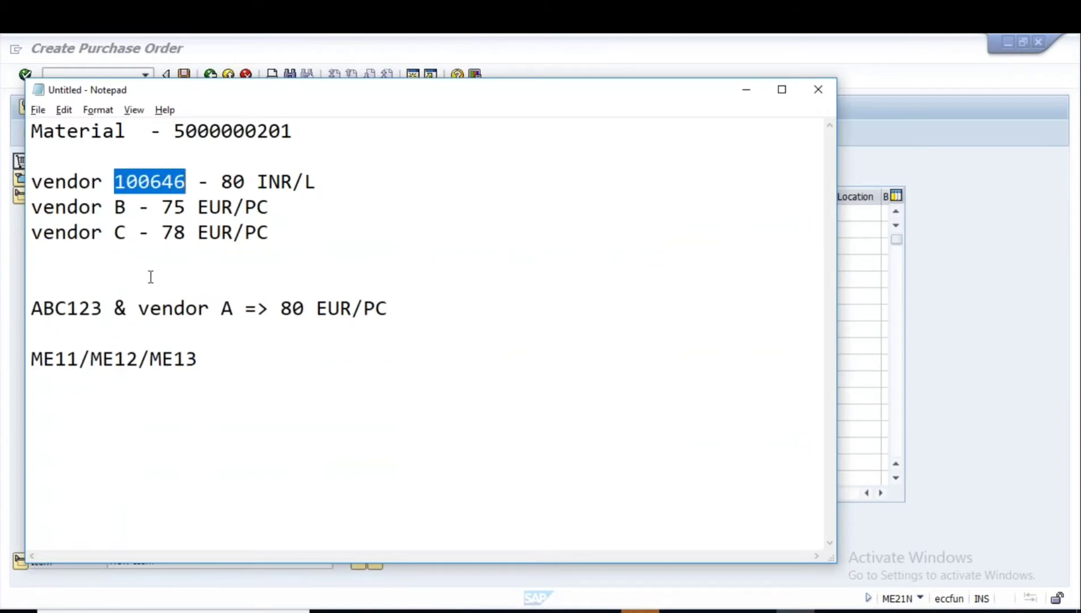
pyautogui.hotkey('ctrl', 'c')
pyautogui.hotkey('alt', 'Tab')
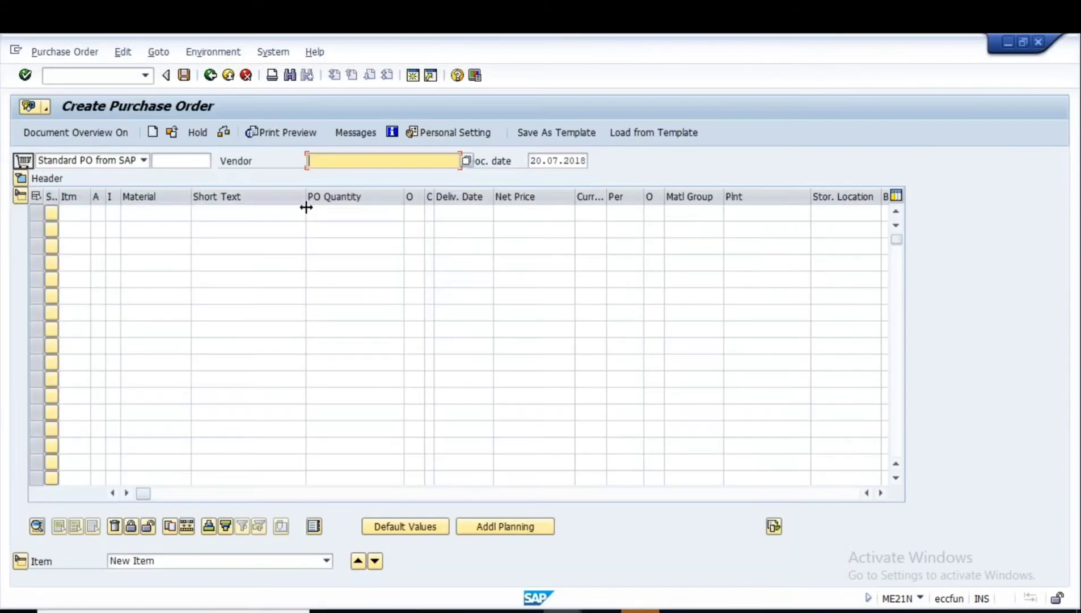
pyautogui.hotkey('ctrl', 'v')
pyautogui.press('Return')
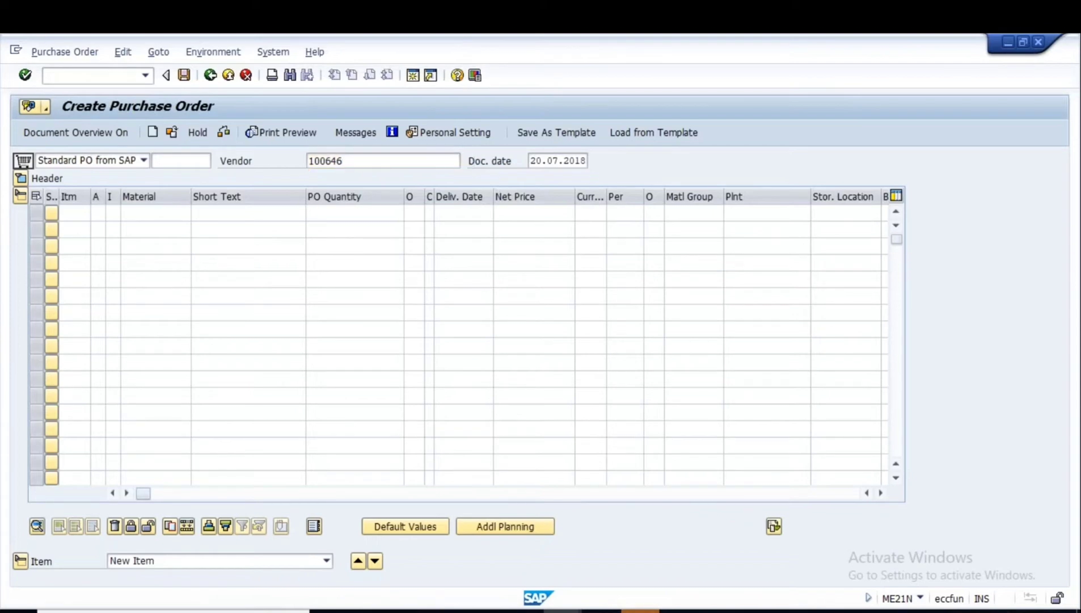
# Enter purchasing organization 1000, purchasing group 100 and company code 1000 in the purchase order's organizational data
pyautogui.write('1000')
pyautogui.press('Tab')
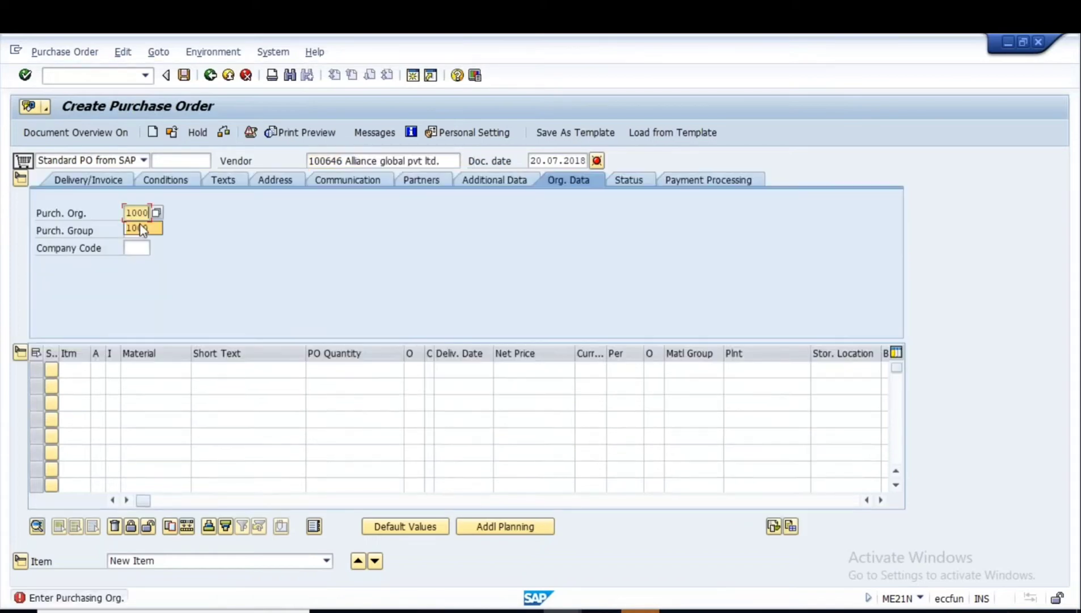
pyautogui.write('100')
pyautogui.click(138, 249)
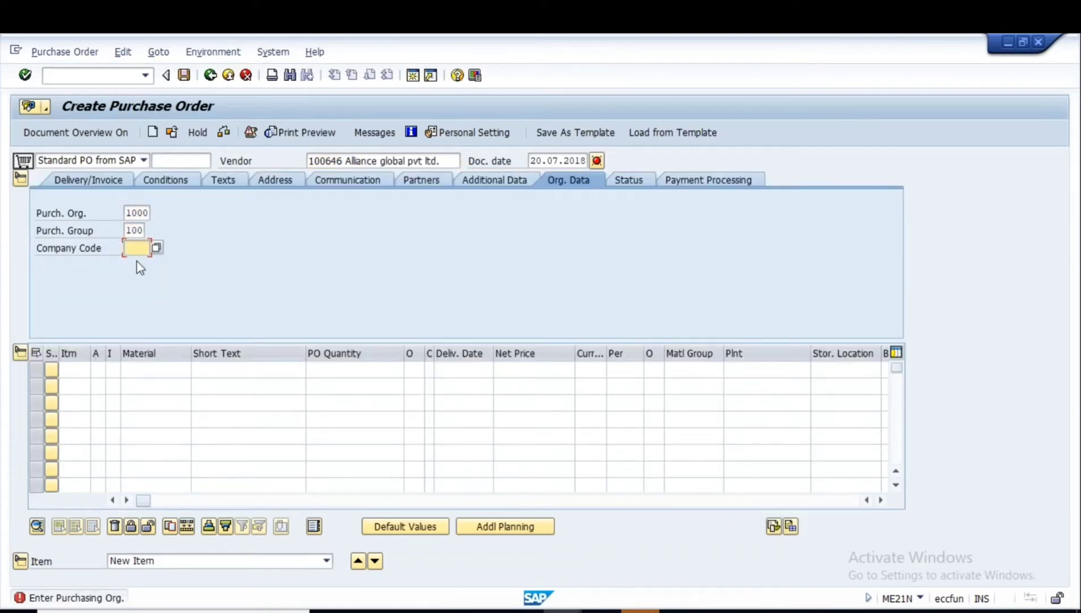
pyautogui.write('1000')
pyautogui.press('Return')
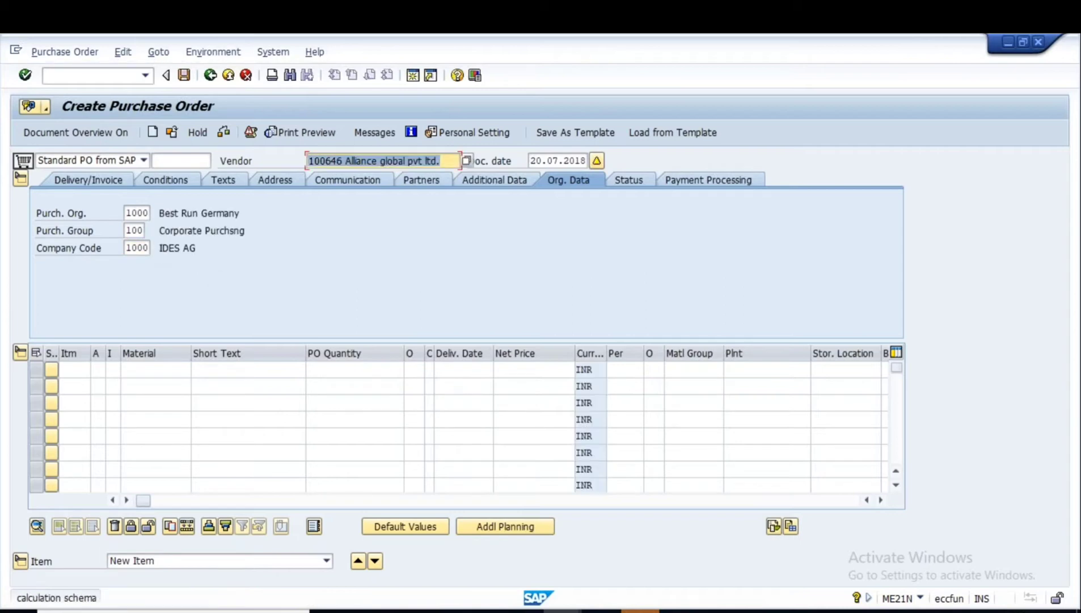
# Switch to the info record session, return to its general data and copy the material number
pyautogui.click(150, 370)
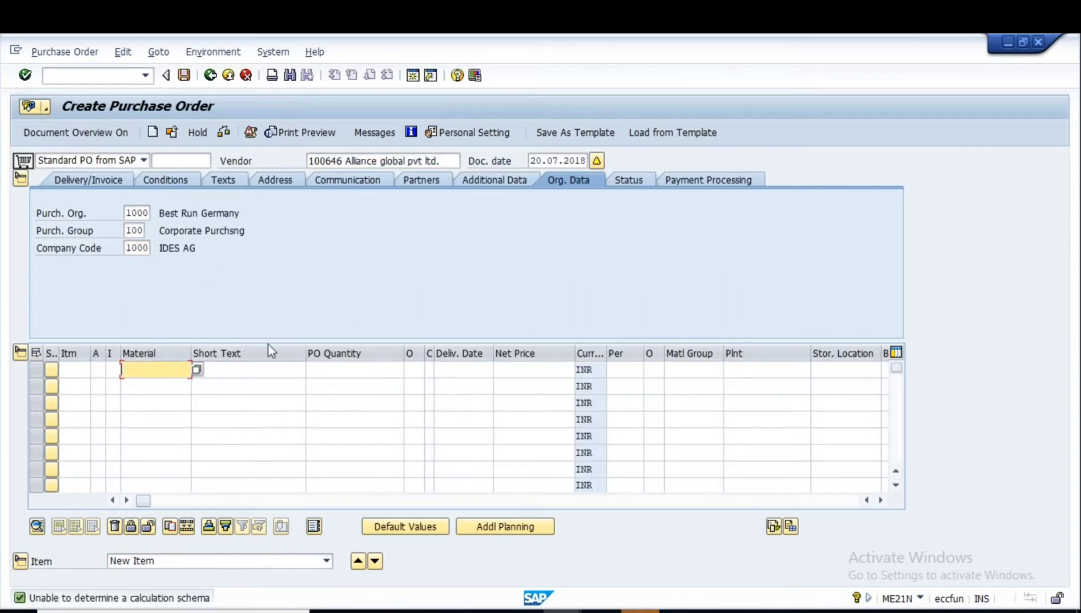
pyautogui.hotkey('alt', 'Tab')
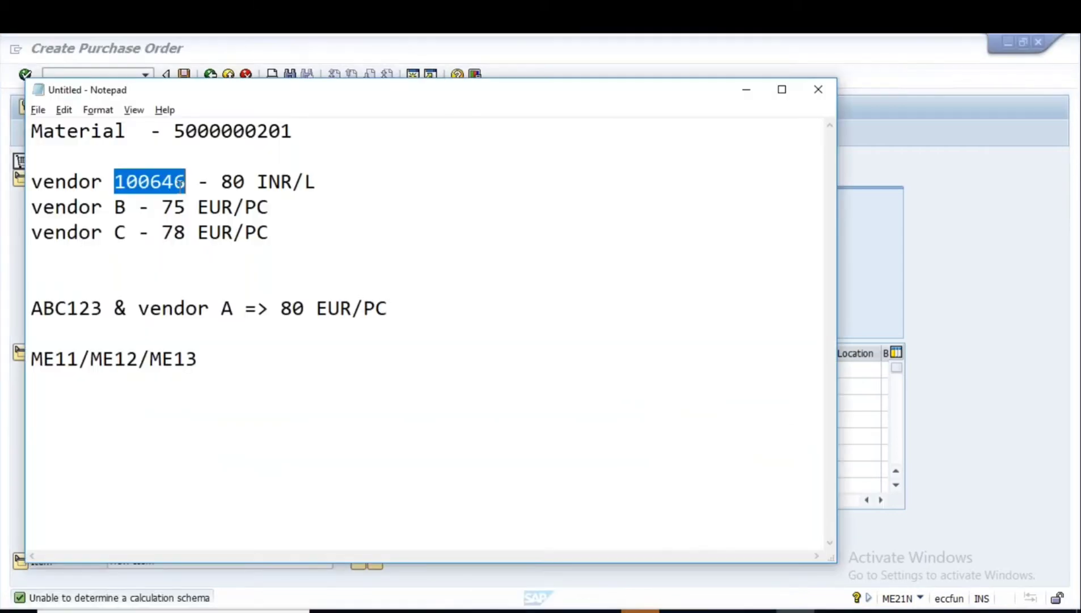
pyautogui.hotkey('alt', 'Tab')
pyautogui.click(562, 610)
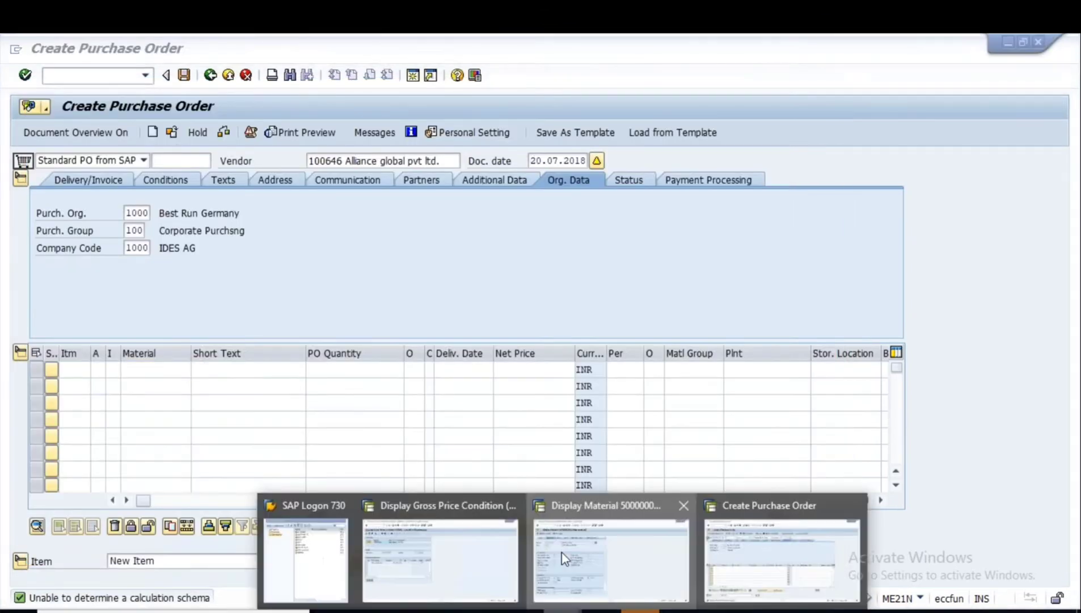
pyautogui.click(562, 553)
pyautogui.click(562, 610)
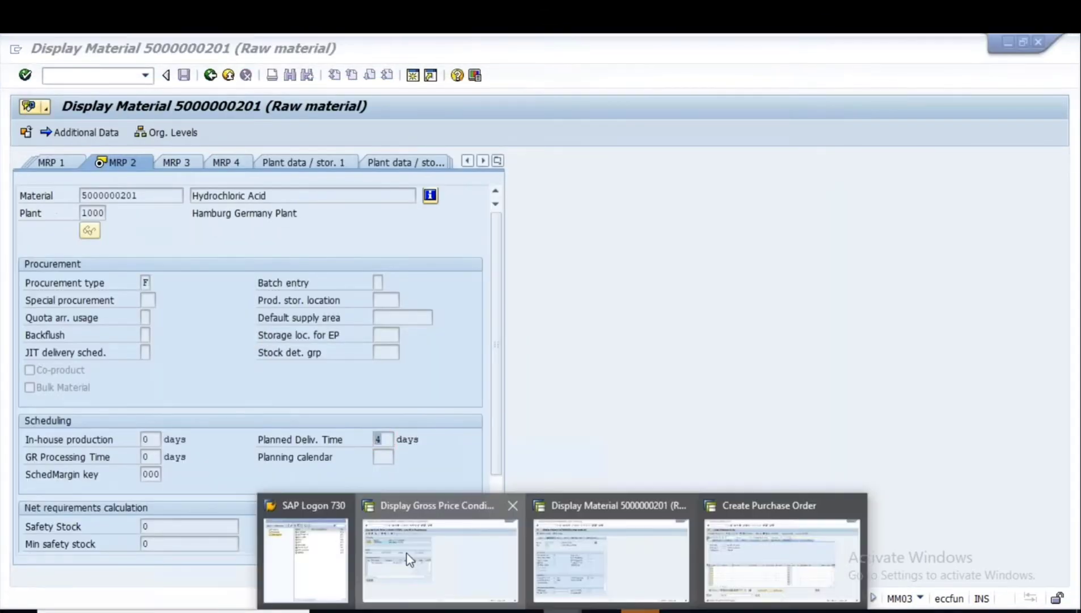
pyautogui.click(408, 553)
pyautogui.press('F3')
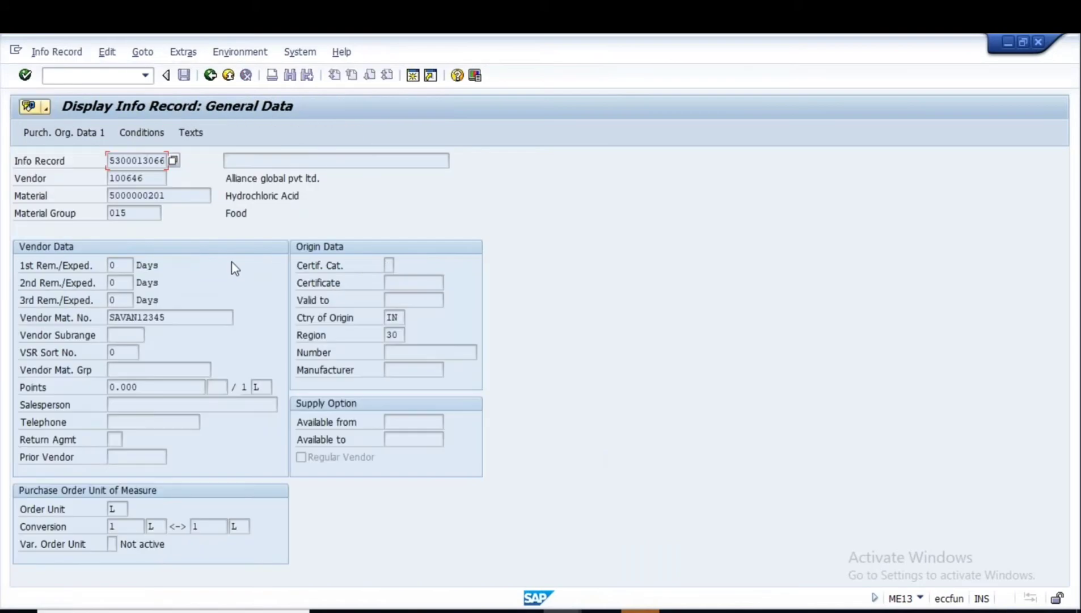
pyautogui.moveTo(166, 195); pyautogui.dragTo(103, 197)
pyautogui.click(148, 285)
pyautogui.hotkey('alt', 'Tab')
pyautogui.hotkey('alt', 'Tab')
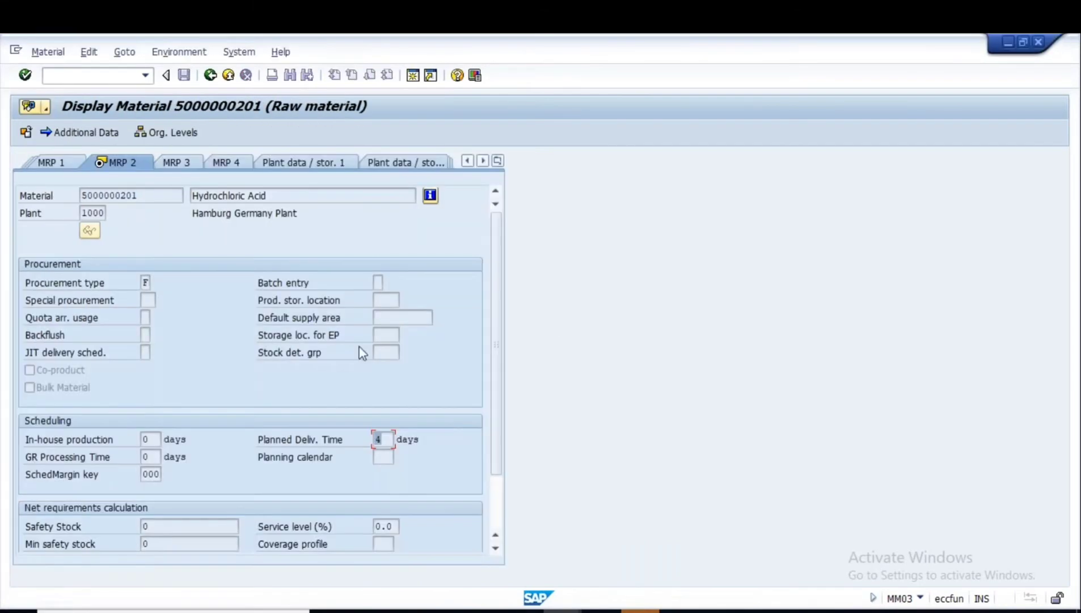
pyautogui.click(229, 76)
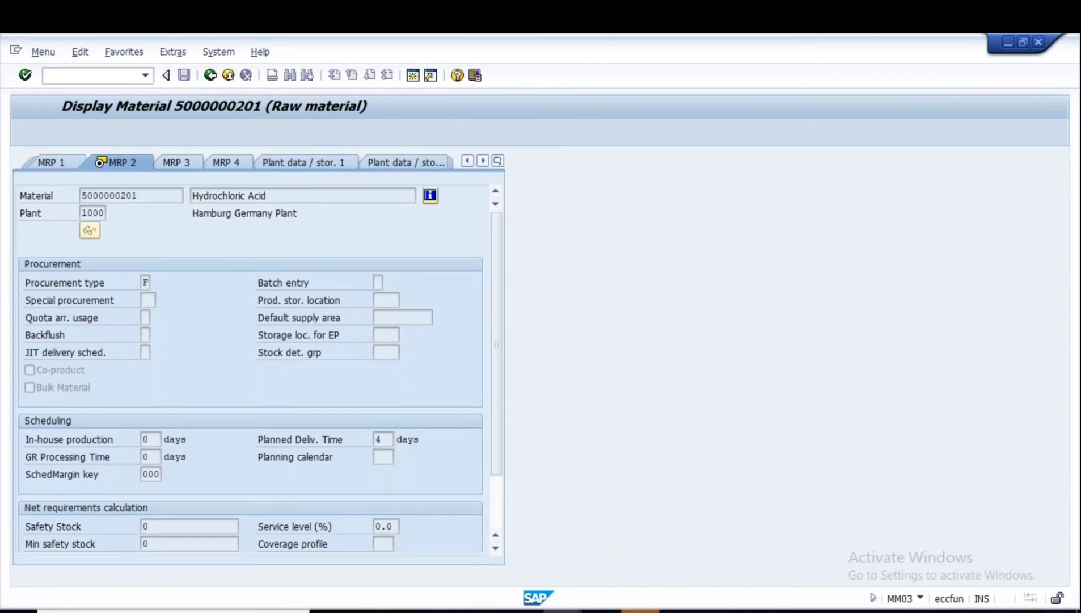
pyautogui.hotkey('alt', 'Tab')
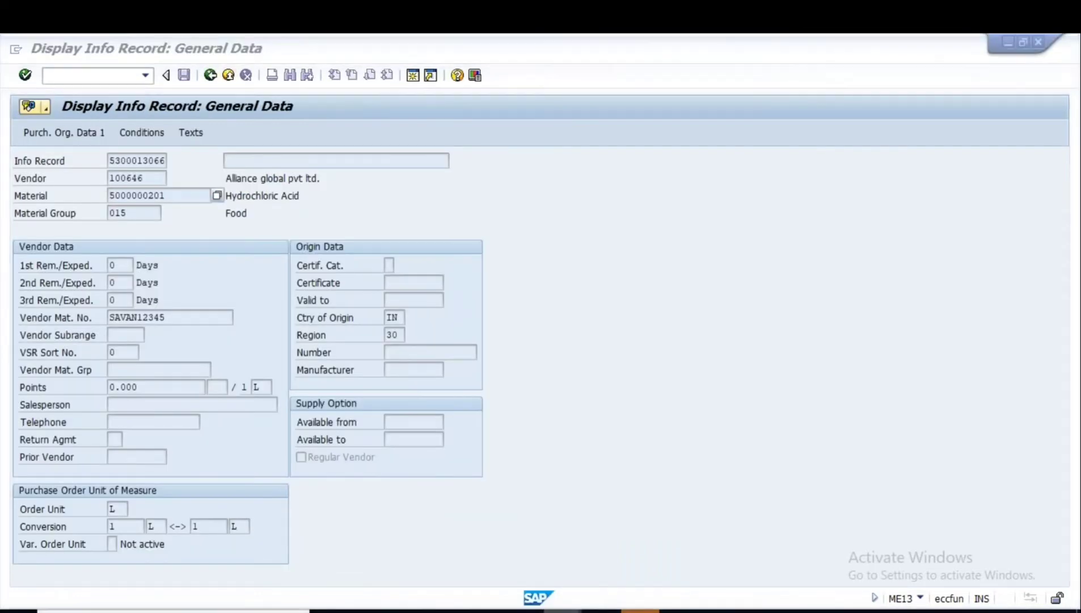
pyautogui.moveTo(581, 597)
pyautogui.click(675, 544)
pyautogui.hotkey('ctrl', 'v')
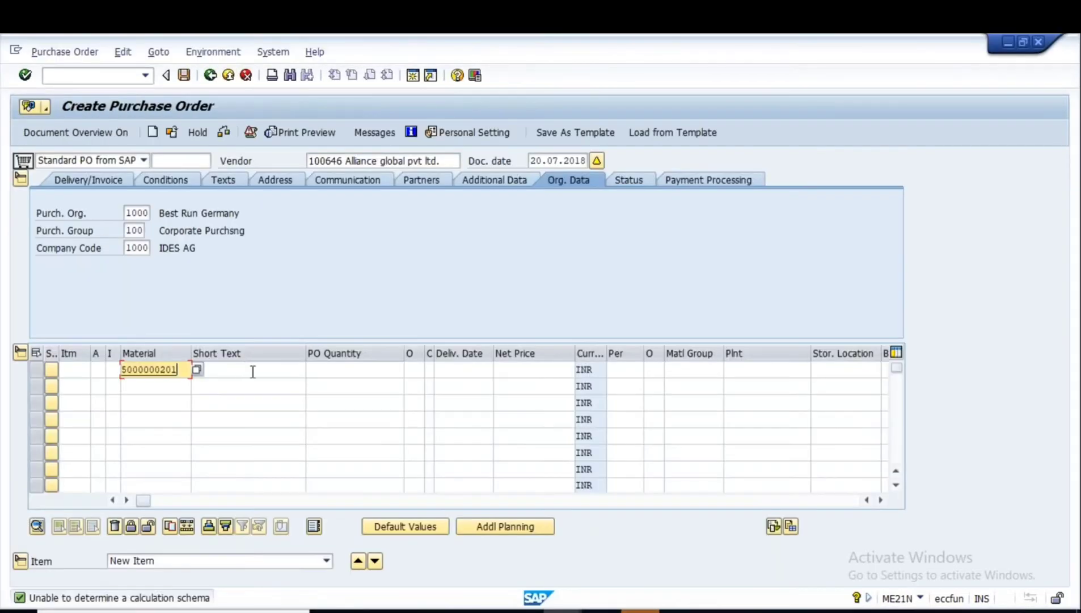
pyautogui.click(370, 370)
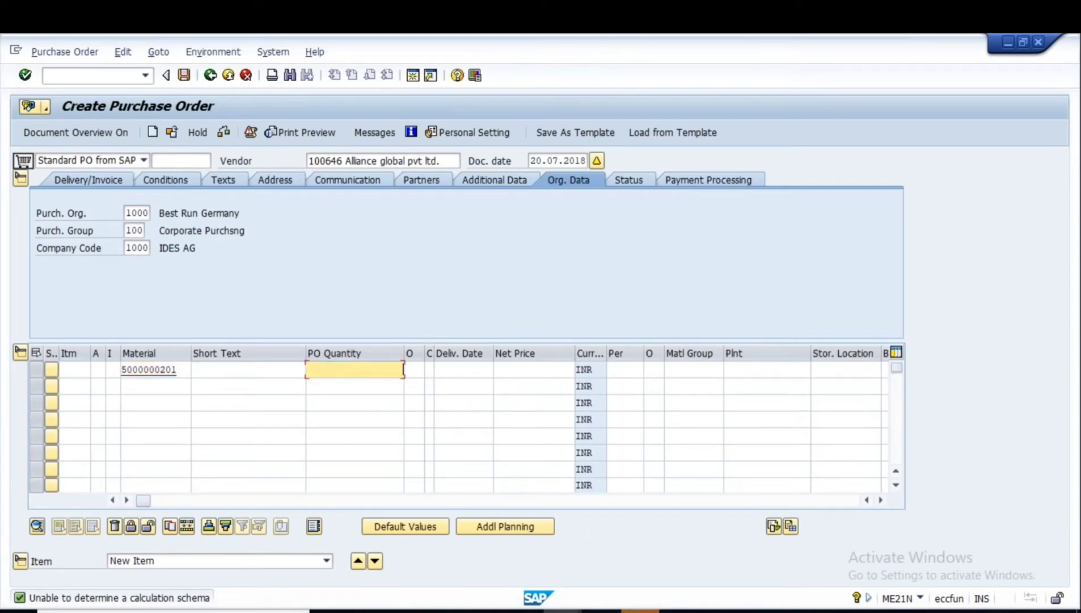
pyautogui.write('30')
pyautogui.click(738, 369)
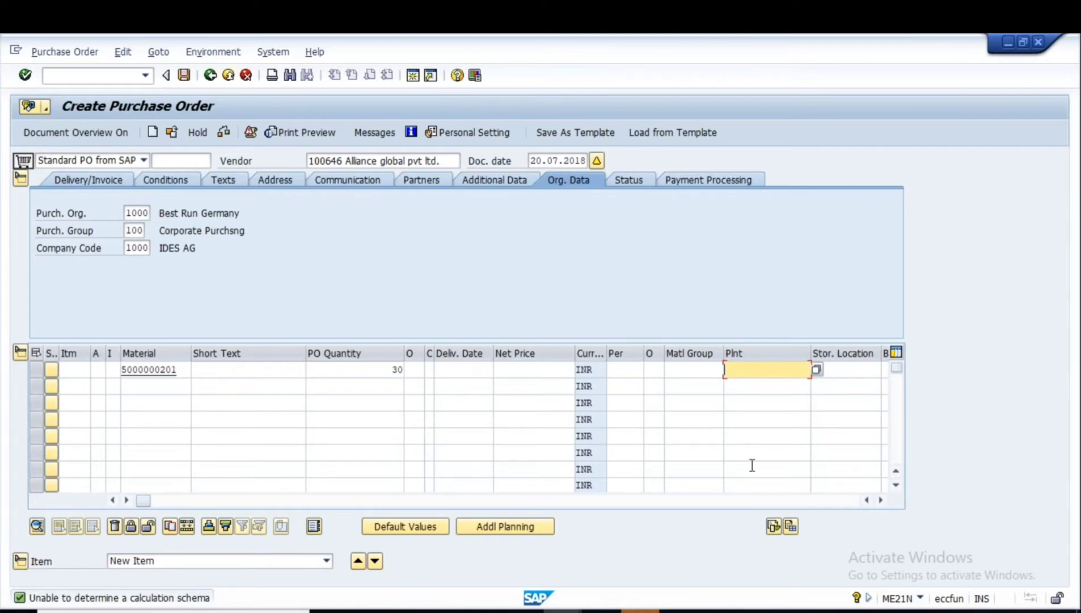
pyautogui.write('1000')
pyautogui.press('Return')
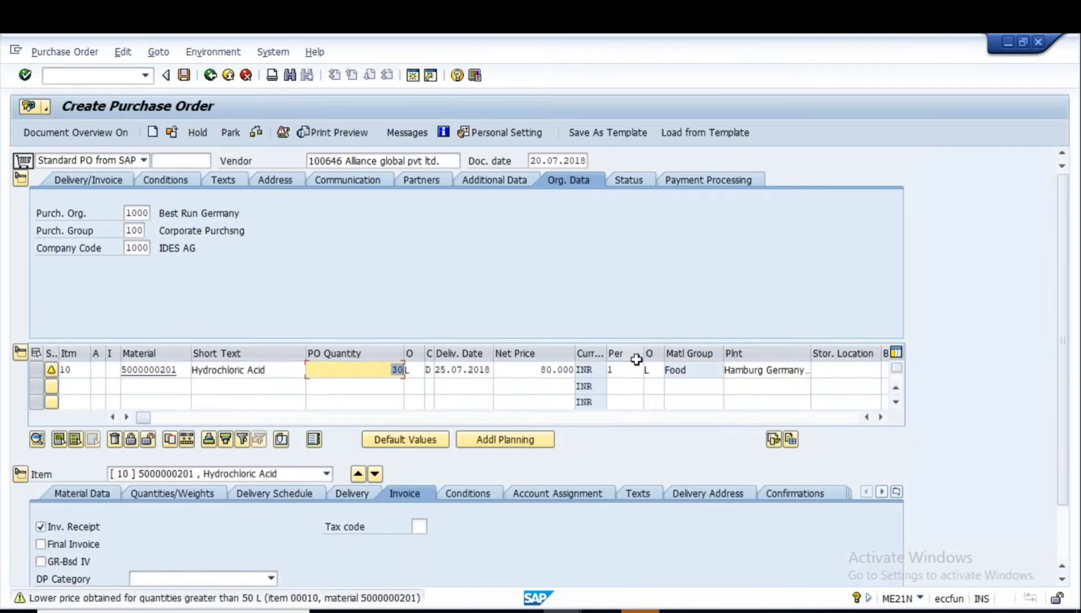
# Compare the item's net price with the gross price in the info record's conditions and return to the purchase order
pyautogui.moveTo(535, 370); pyautogui.dragTo(574, 369)
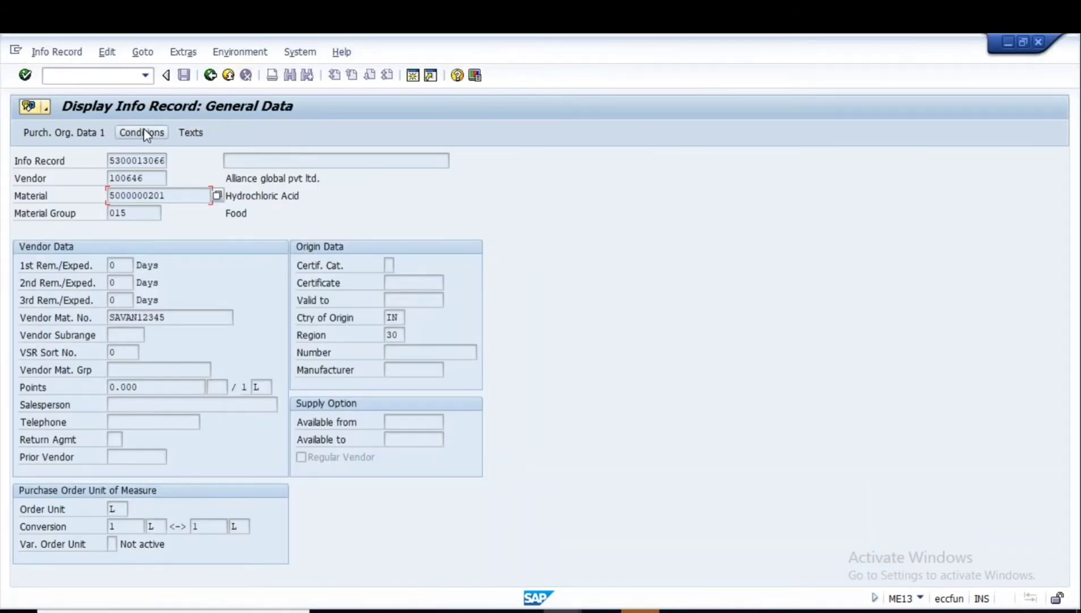
pyautogui.click(143, 133)
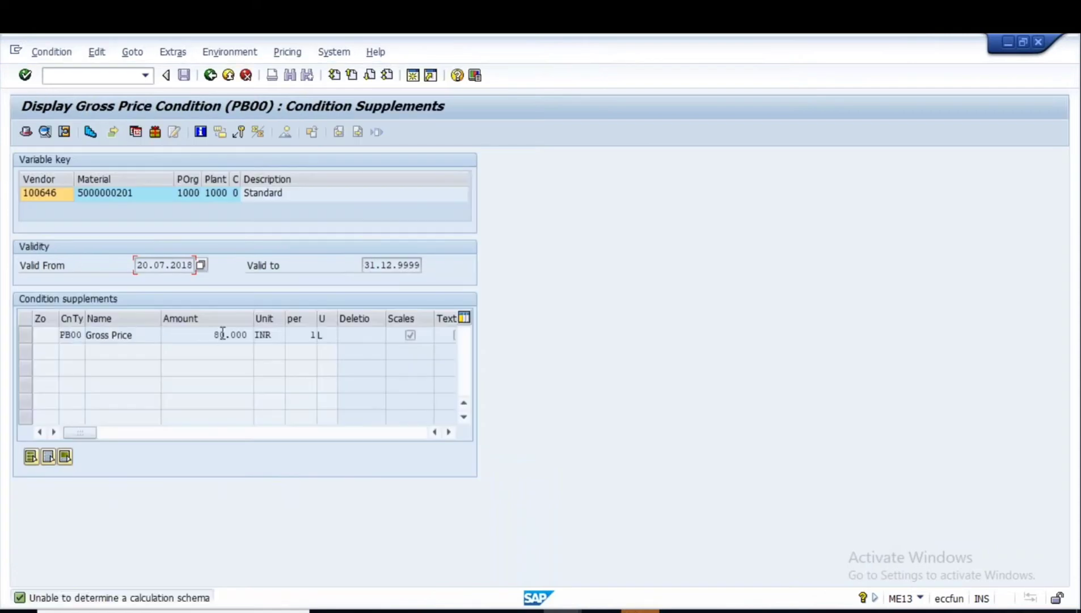
pyautogui.moveTo(216, 332); pyautogui.dragTo(258, 424)
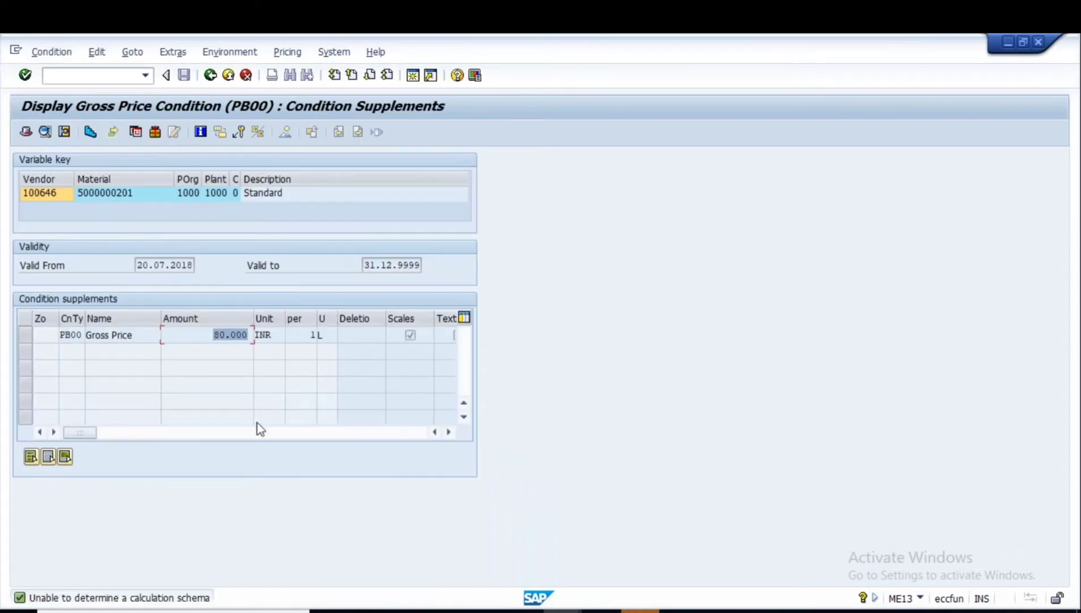
pyautogui.hotkey('alt', 'Tab')
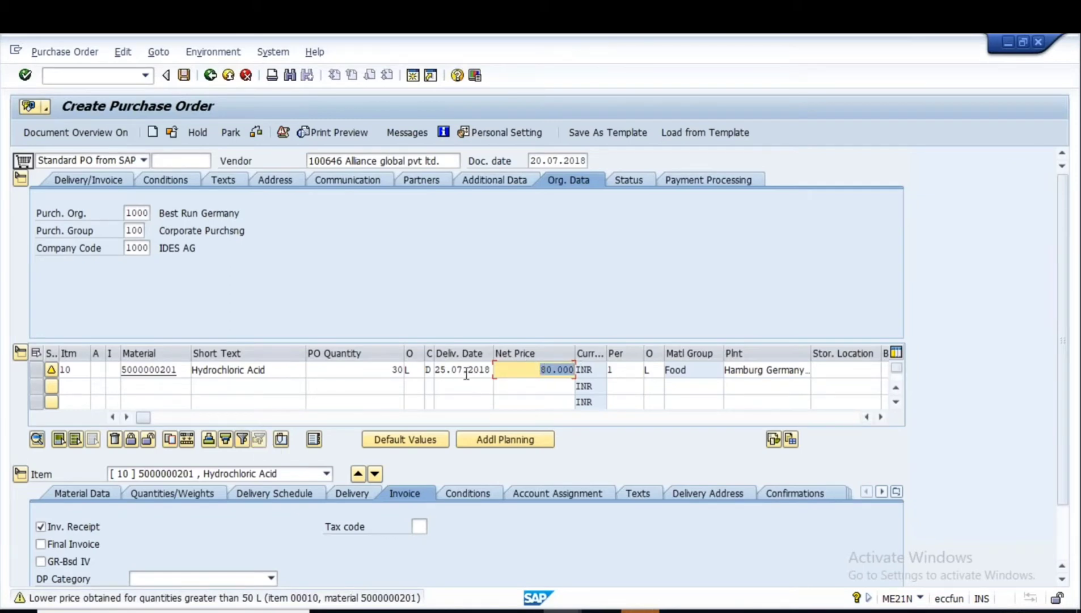
# Check the delivery date of the Hydrochloric Acid item
pyautogui.click(438, 374)
pyautogui.moveTo(437, 374); pyautogui.dragTo(497, 370)
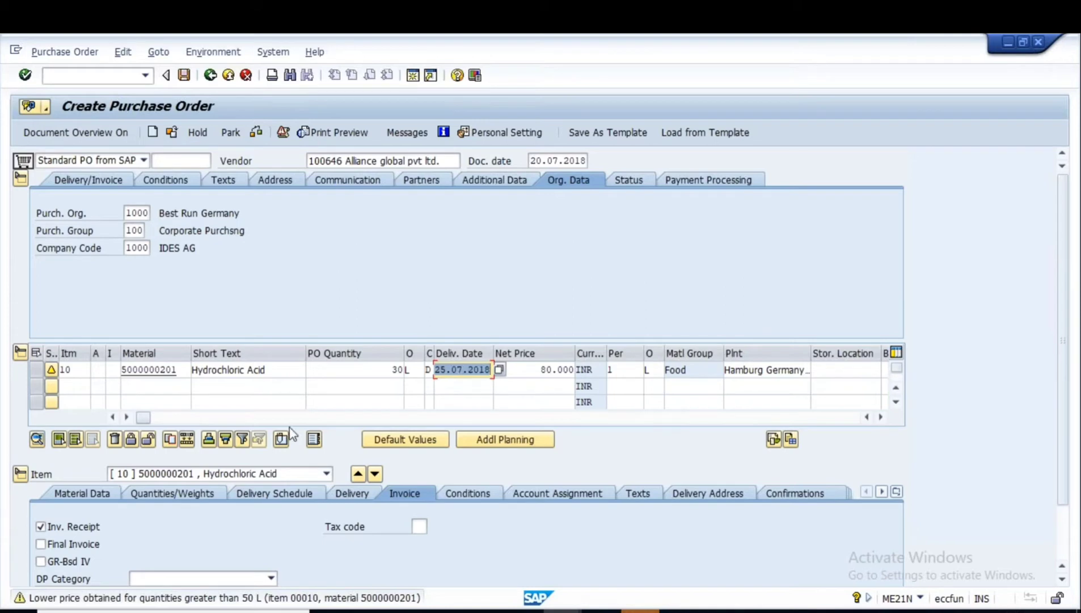
pyautogui.click(457, 370)
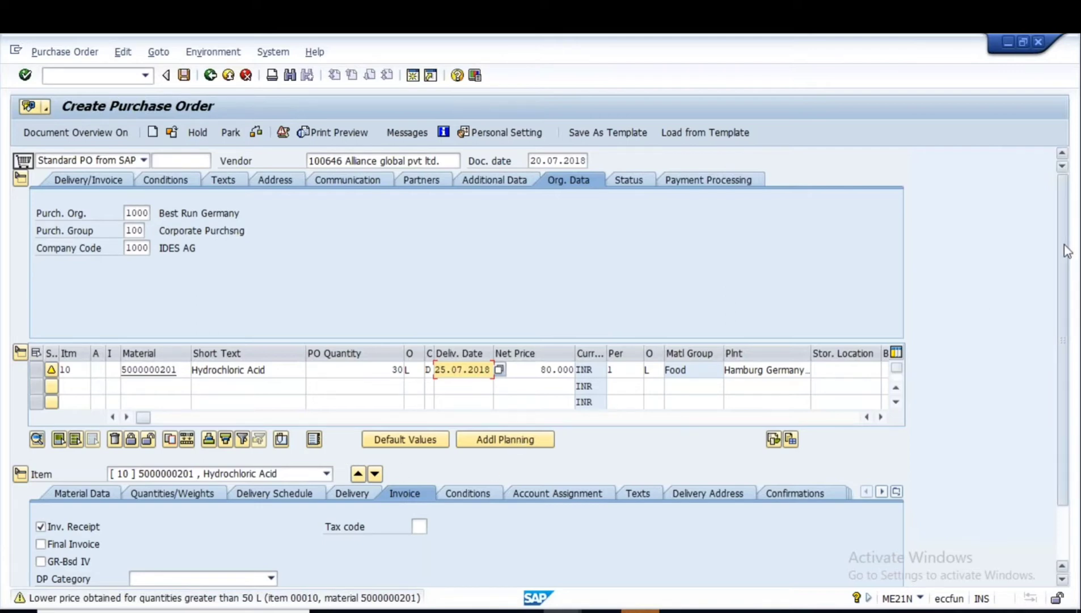
# Open the texts of item 10 and read the info record PO text
pyautogui.moveTo(1065, 250); pyautogui.dragTo(1065, 305)
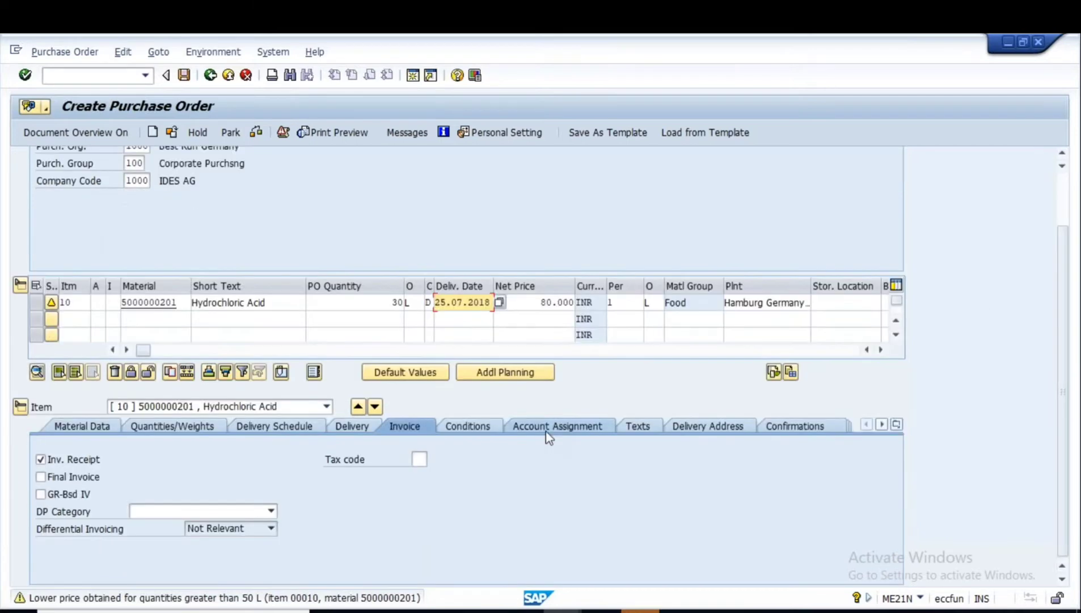
pyautogui.click(637, 426)
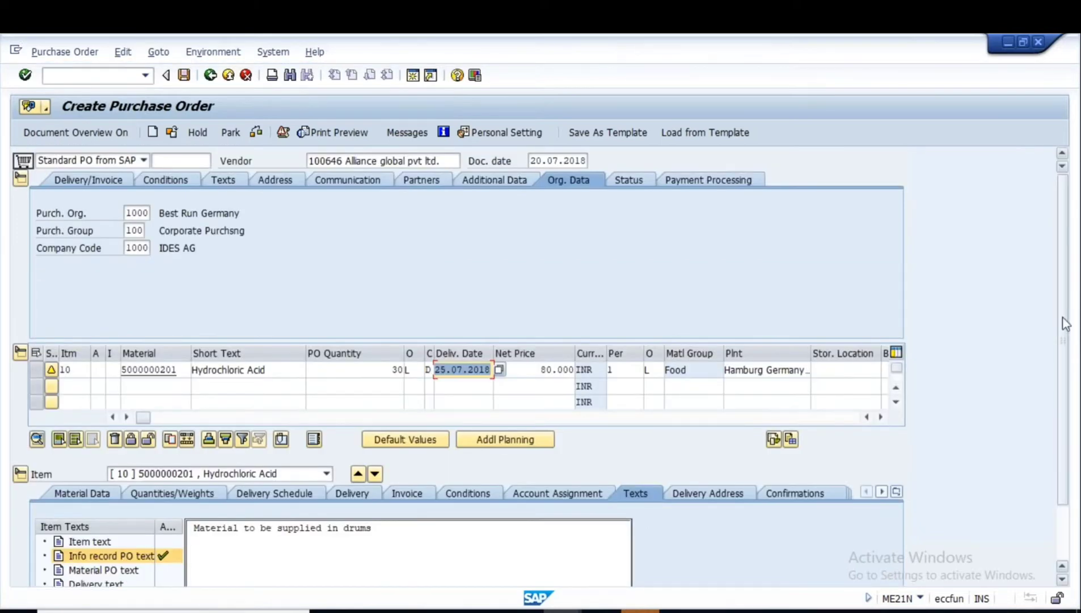
pyautogui.moveTo(1062, 317); pyautogui.dragTo(1062, 354)
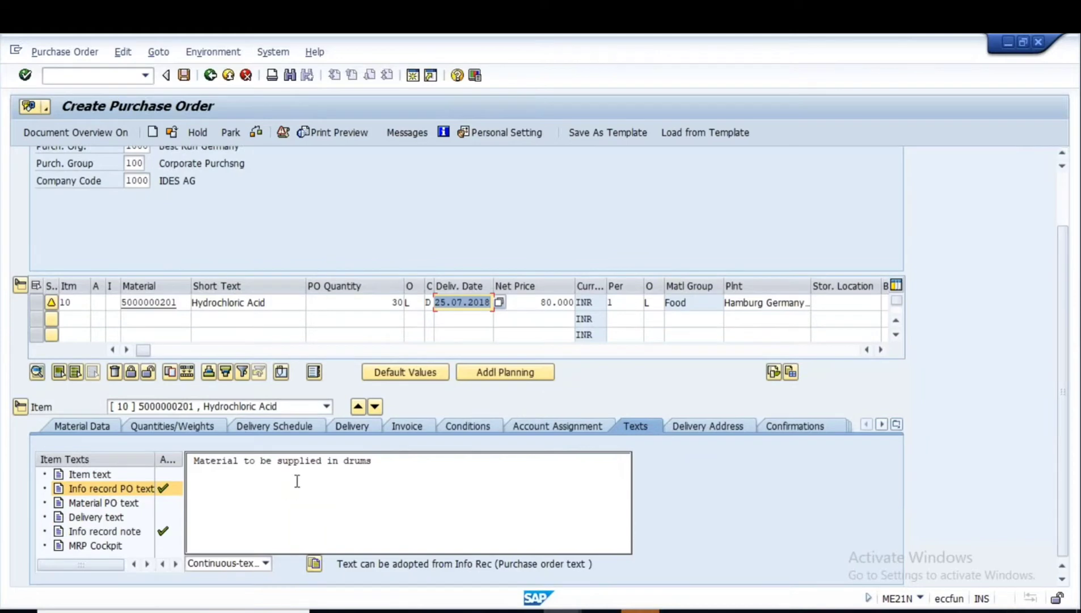
pyautogui.click(380, 460)
pyautogui.moveTo(380, 460); pyautogui.dragTo(218, 453)
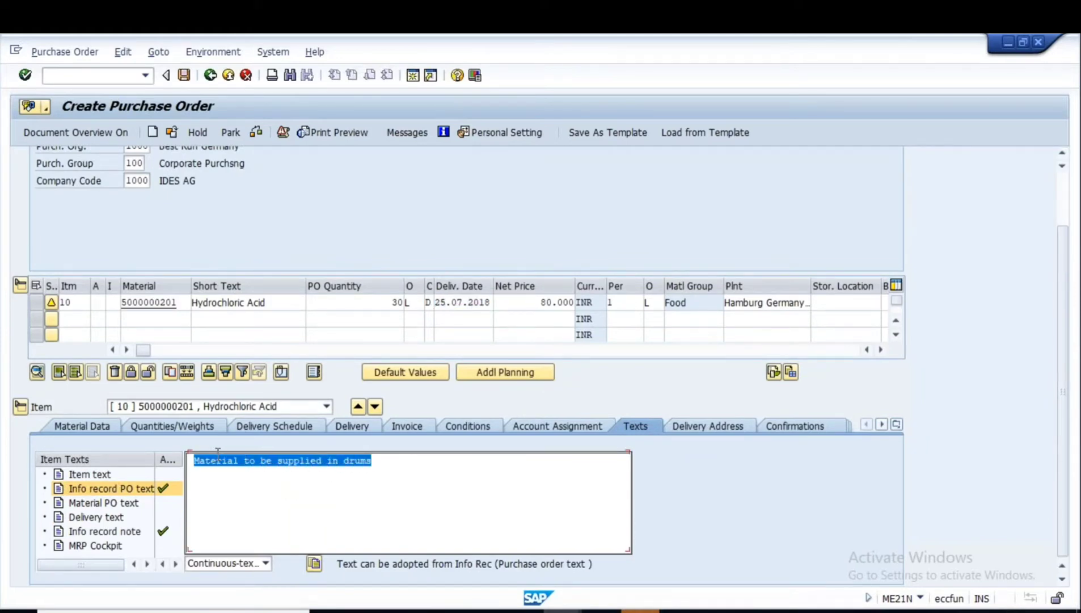
pyautogui.click(290, 471)
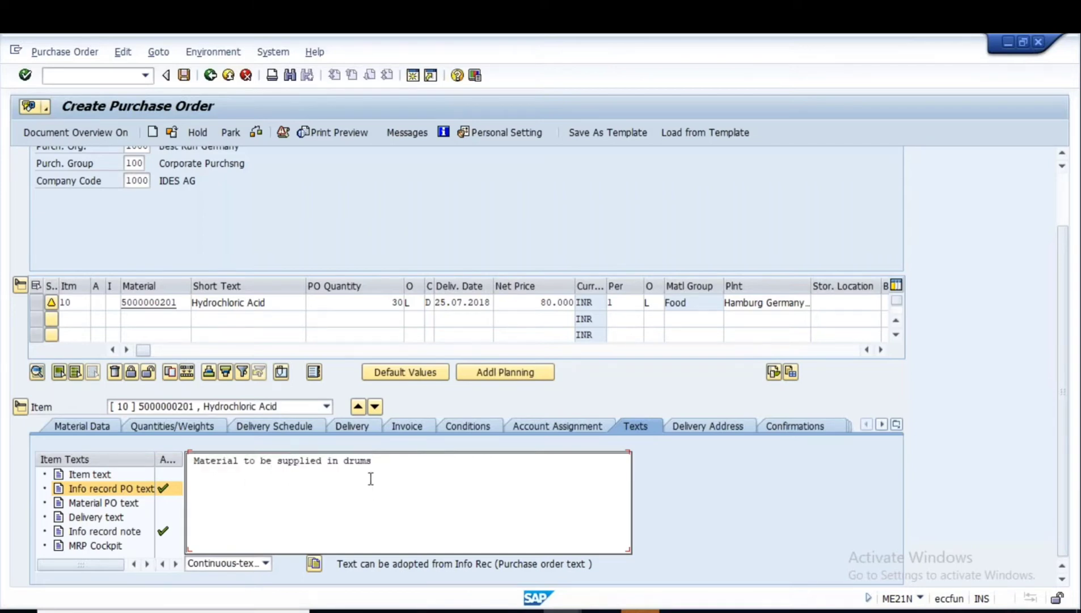
pyautogui.moveTo(384, 461); pyautogui.dragTo(206, 452)
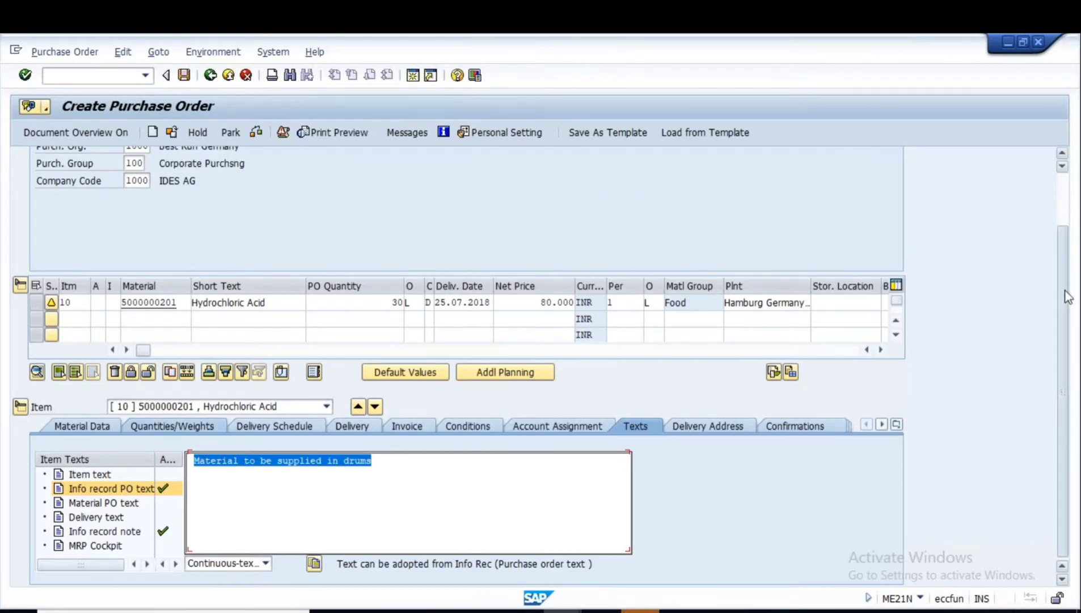
# Review the item's net price again together with the info record PO text
pyautogui.scroll(2, 1064, 274)
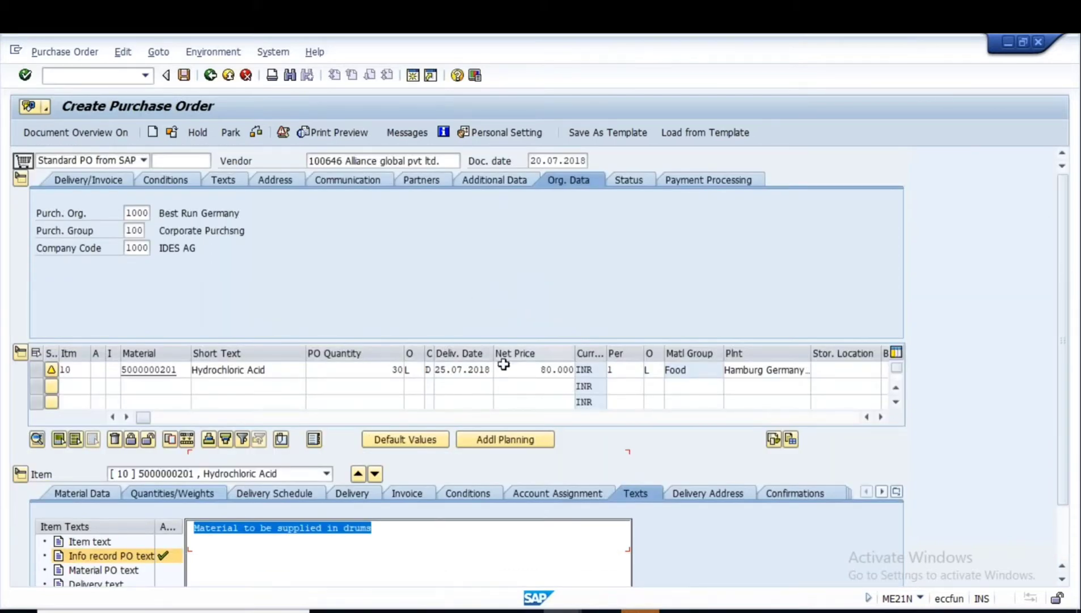
pyautogui.click(540, 371)
pyautogui.moveTo(540, 372); pyautogui.dragTo(579, 373)
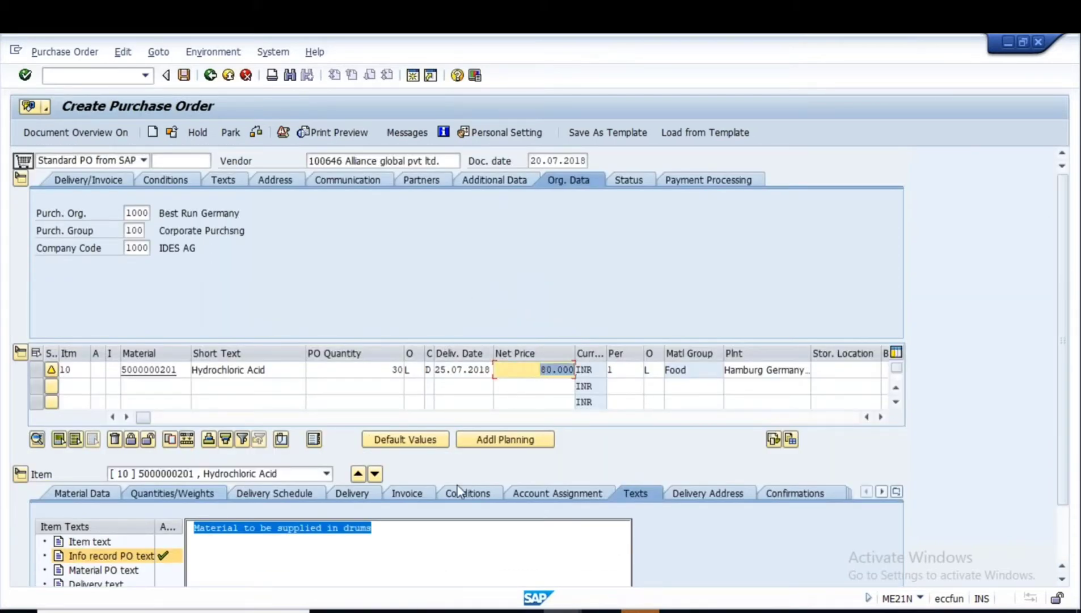
pyautogui.click(395, 530)
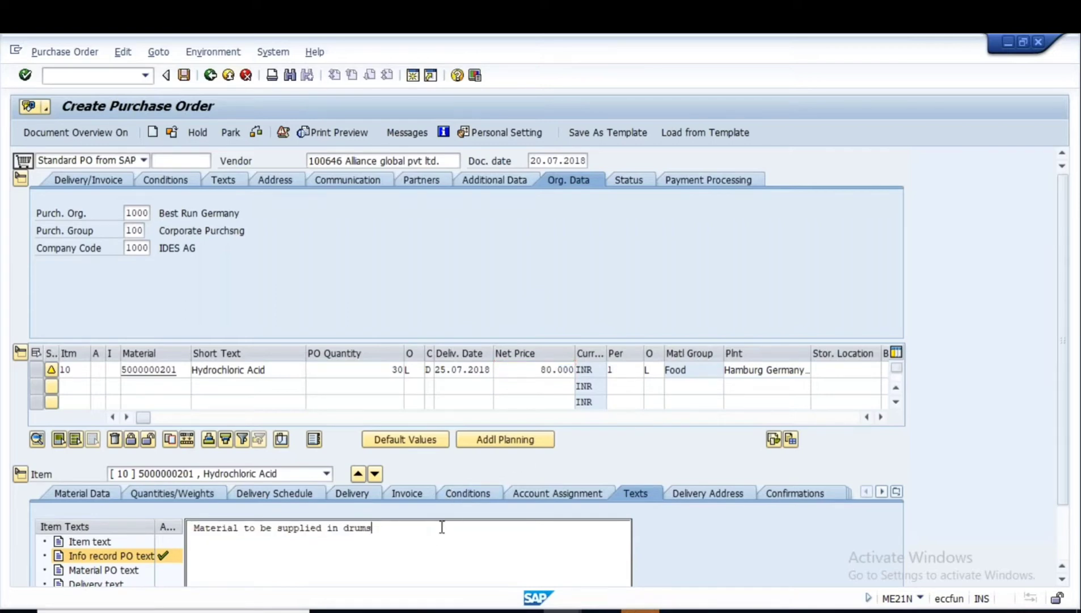
pyautogui.click(540, 370)
pyautogui.click(382, 537)
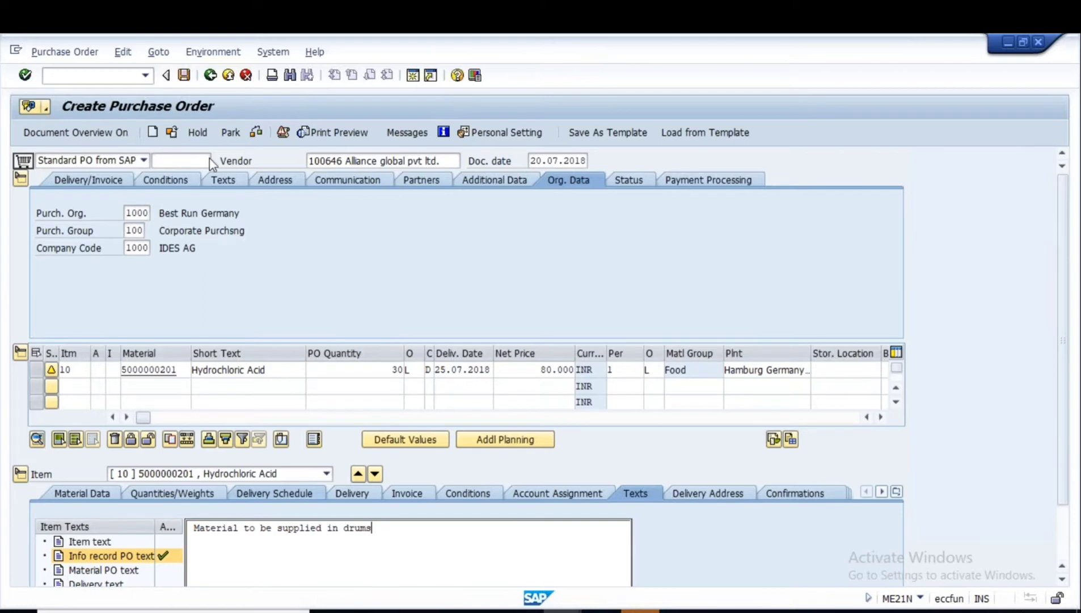
# Set the PO quantity of the Hydrochloric Acid item to 60 L and check its net price
pyautogui.click(383, 370)
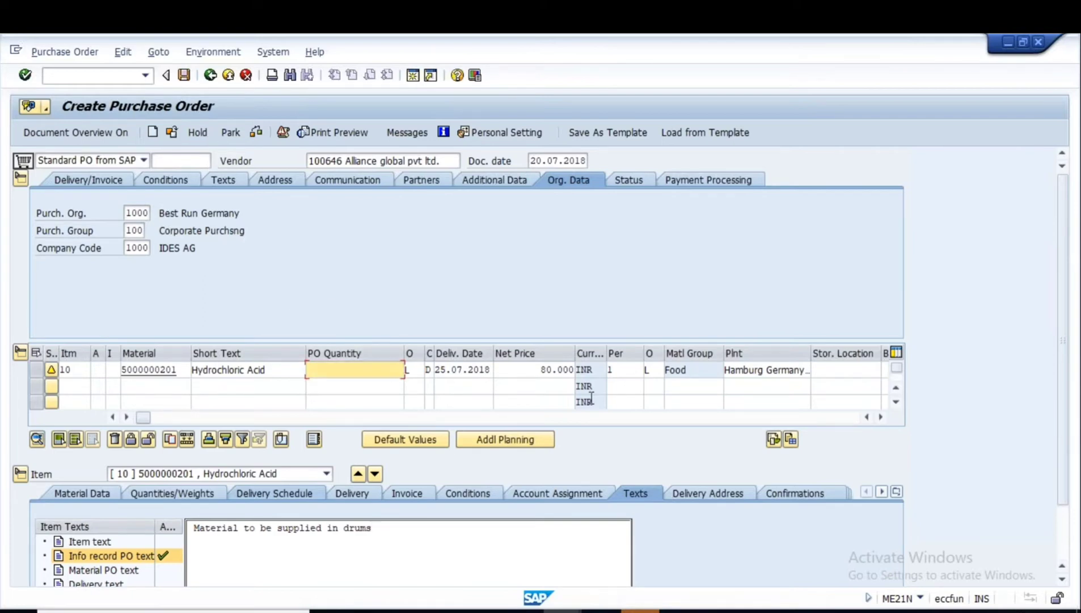
pyautogui.write('60')
pyautogui.press('Return')
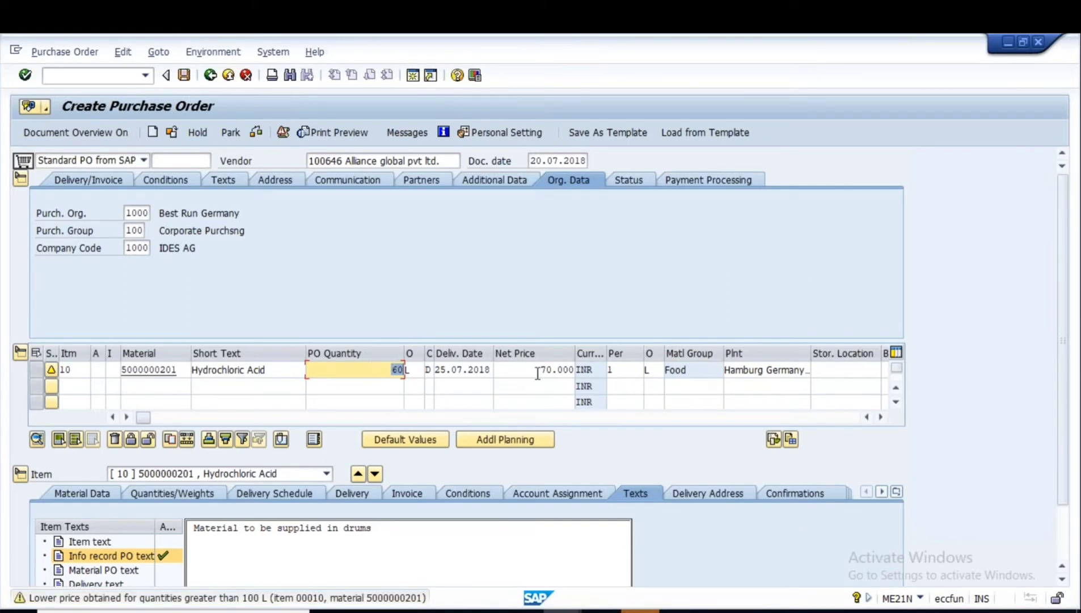
pyautogui.moveTo(537, 369); pyautogui.dragTo(584, 375)
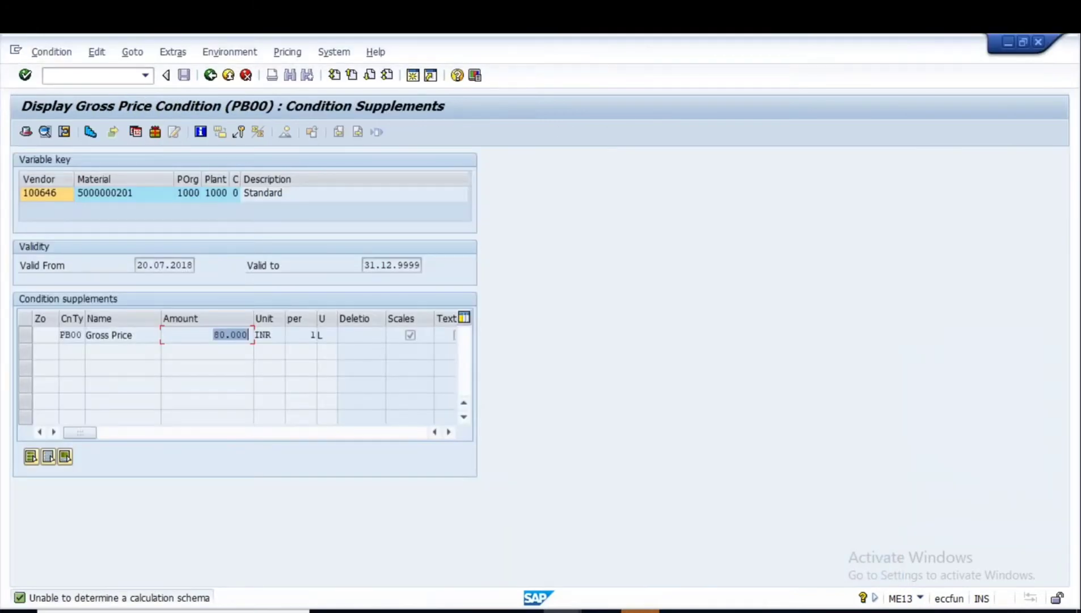
# Compare the item's net price with the matching quantity scale of the info record's gross price condition PB00
pyautogui.click(91, 132)
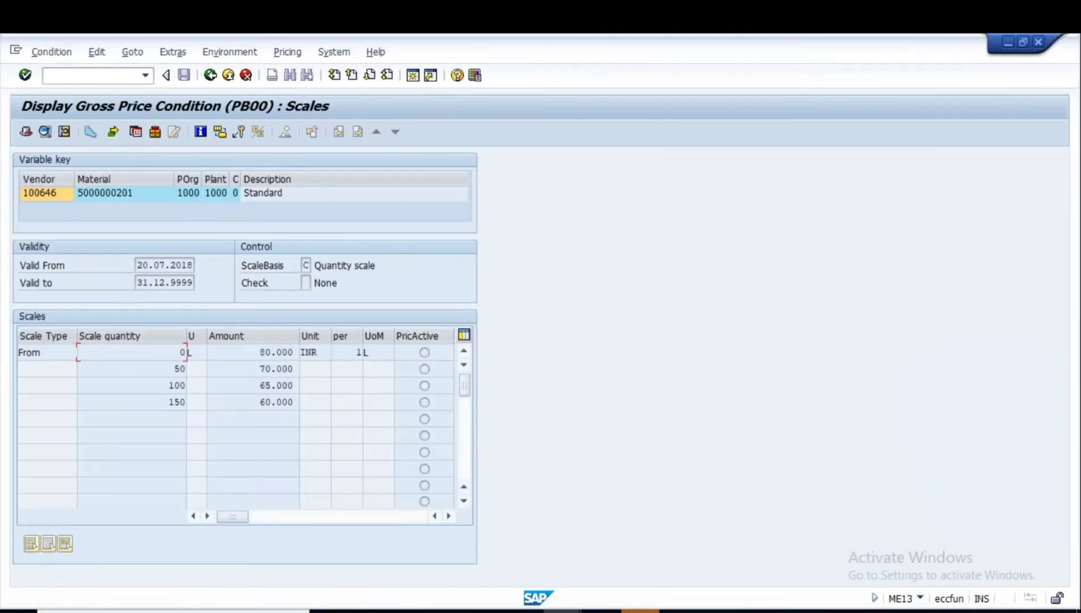
pyautogui.moveTo(175, 368); pyautogui.dragTo(302, 372)
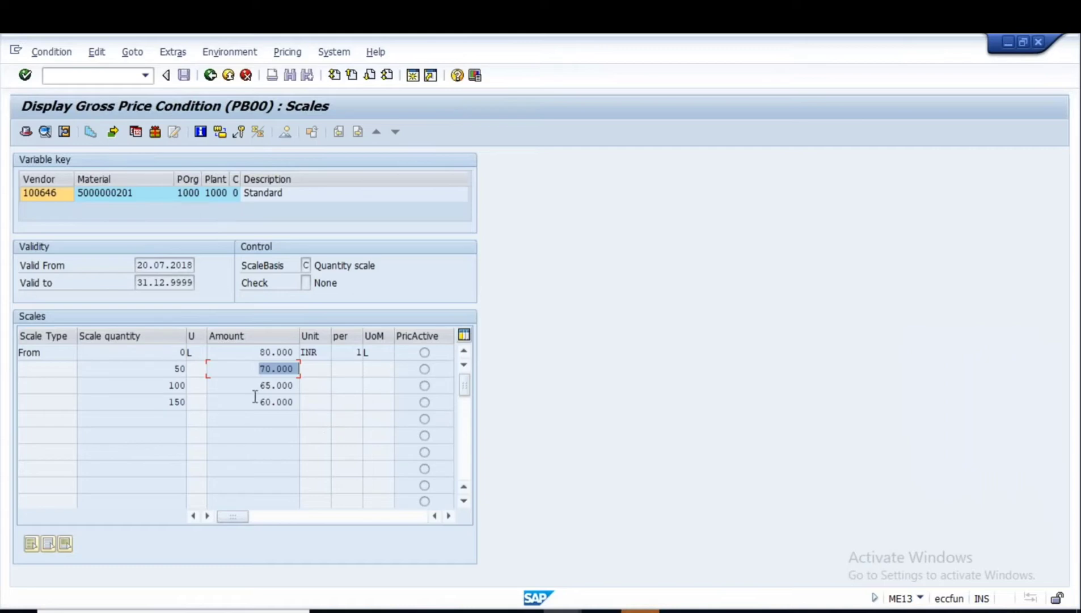
pyautogui.moveTo(262, 373); pyautogui.dragTo(317, 369)
pyautogui.hotkey('alt', 'Tab')
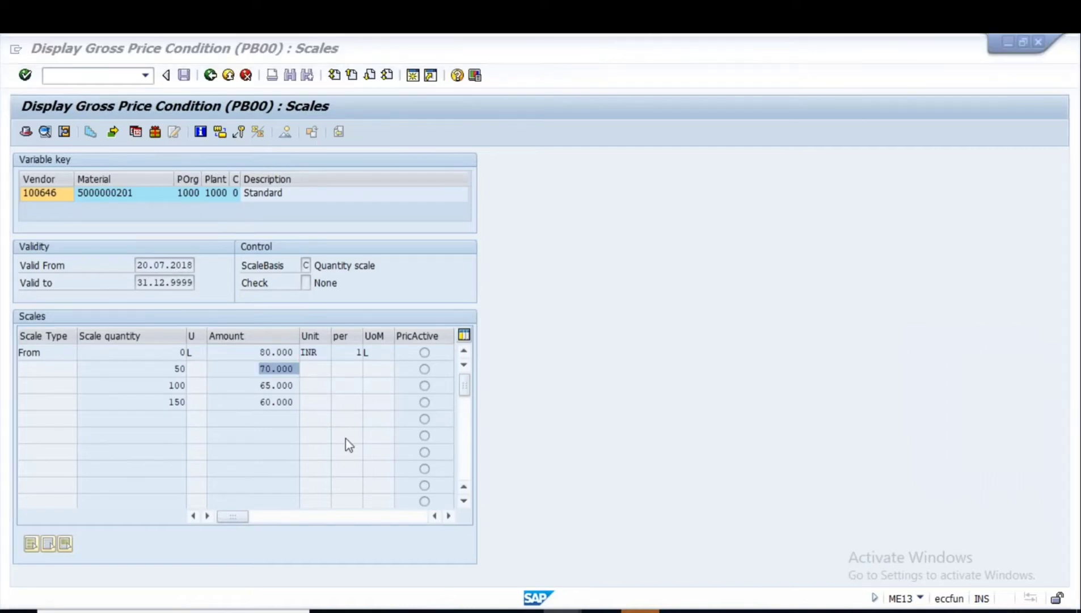
pyautogui.moveTo(540, 370); pyautogui.dragTo(574, 370)
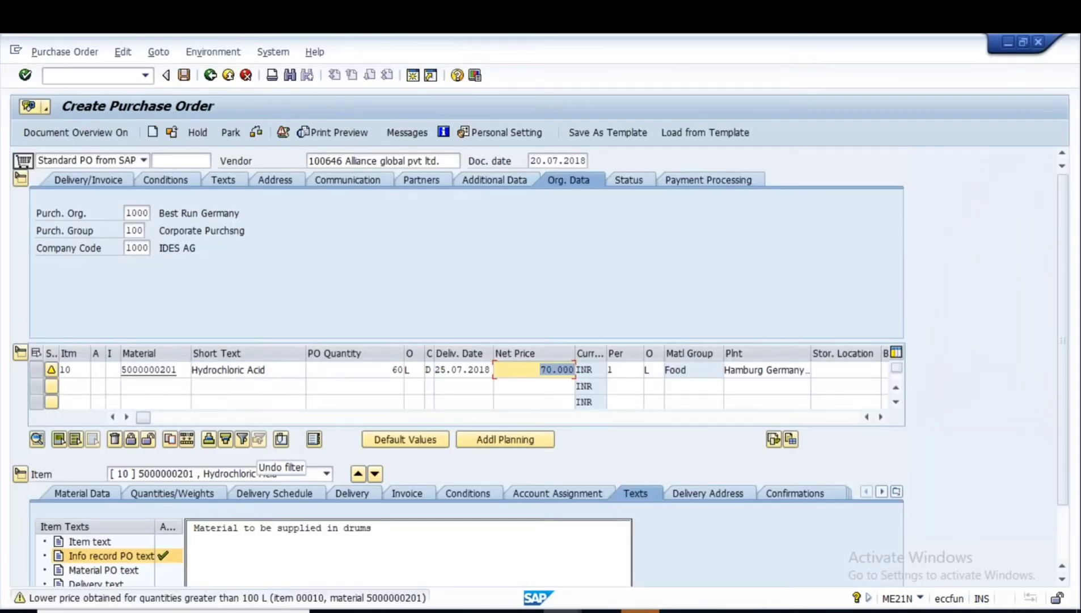
# Set the PO quantity of the Hydrochloric Acid item to 120 L and check its net price
pyautogui.moveTo(387, 371); pyautogui.dragTo(423, 375)
pyautogui.write('1')
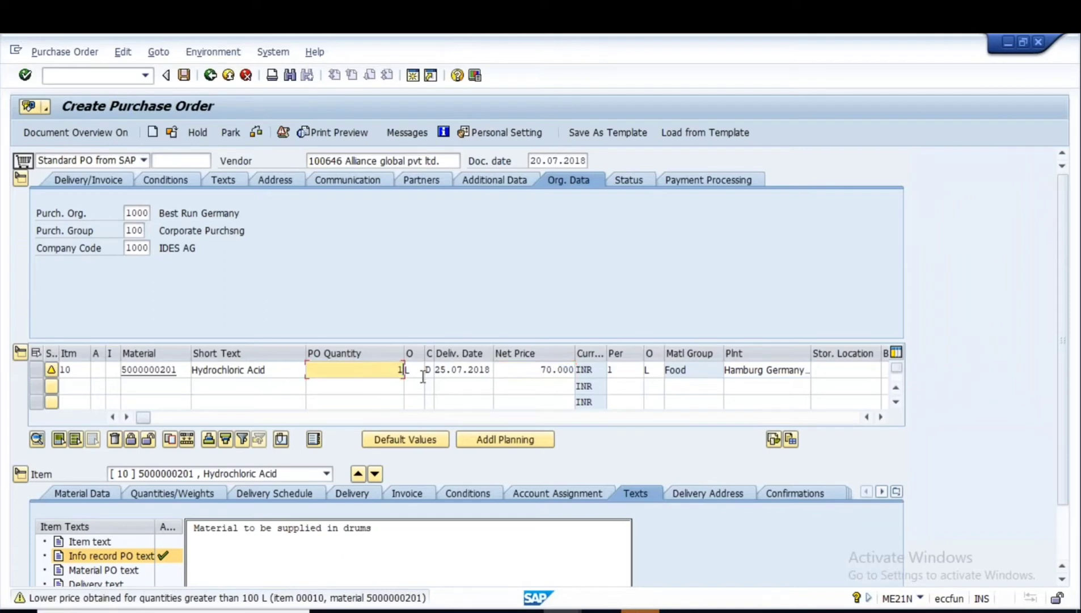
pyautogui.write('20')
pyautogui.press('Return')
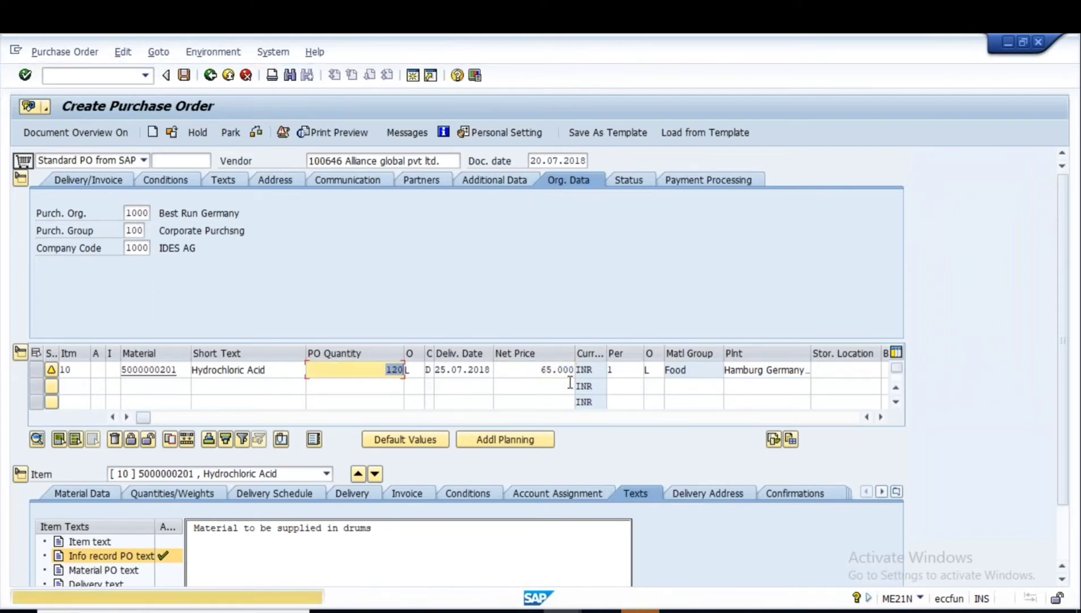
pyautogui.doubleClick(544, 369)
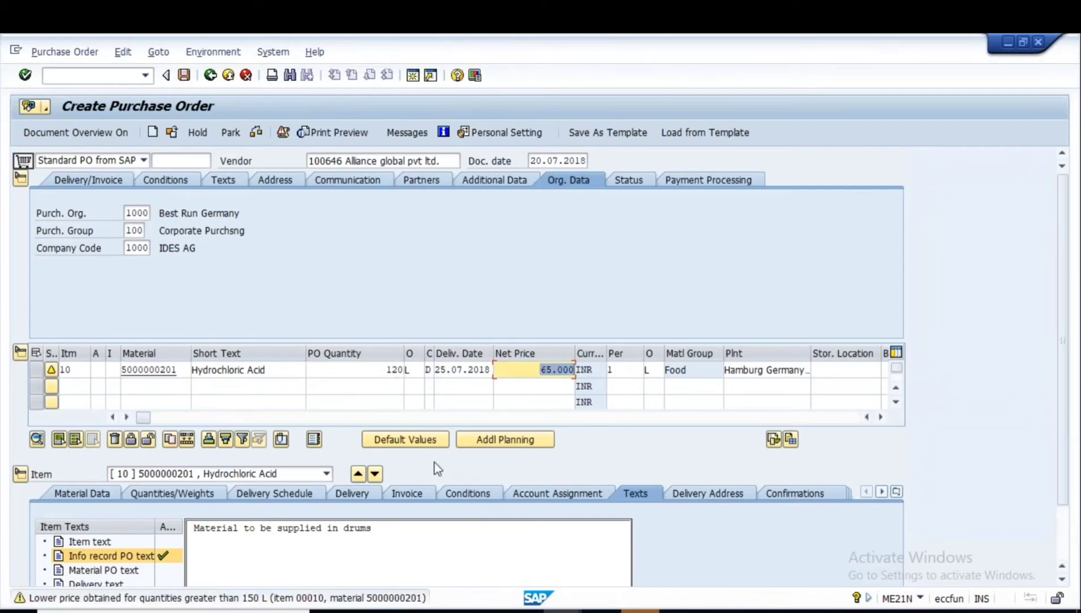
pyautogui.click(381, 367)
pyautogui.moveTo(381, 367); pyautogui.dragTo(416, 368)
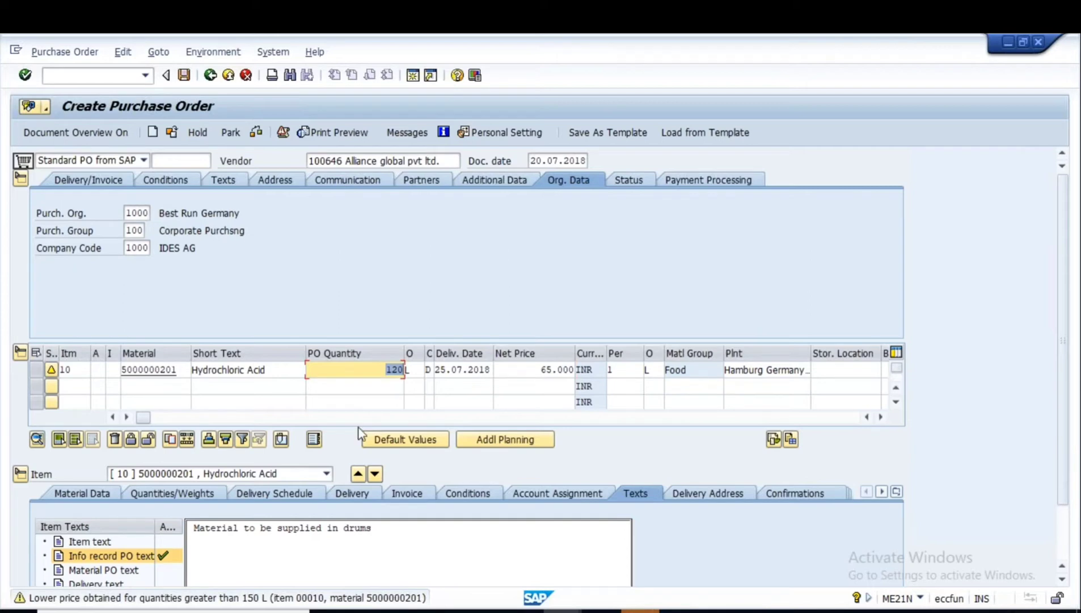
pyautogui.moveTo(542, 370); pyautogui.dragTo(575, 370)
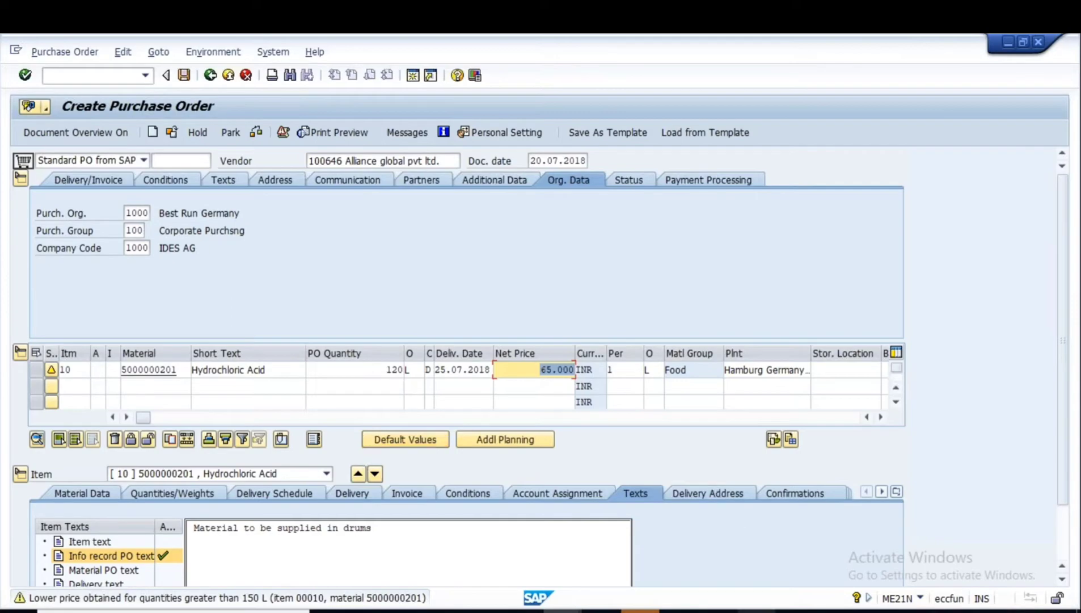
# Switch to PowerPoint and present the Info Record & Prices slide full screen
pyautogui.click(757, 611)
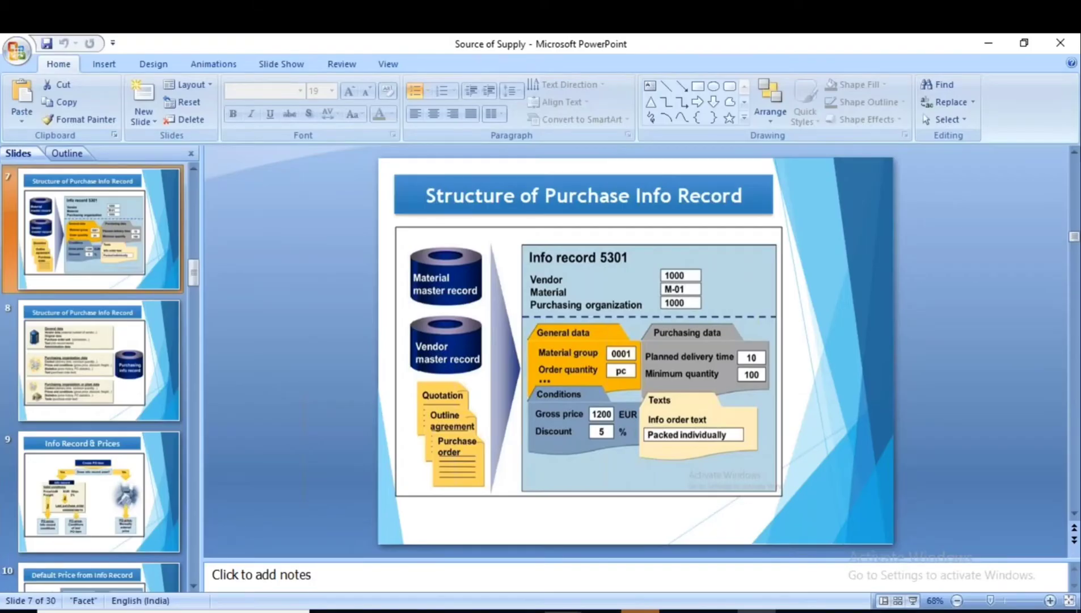
pyautogui.click(86, 482)
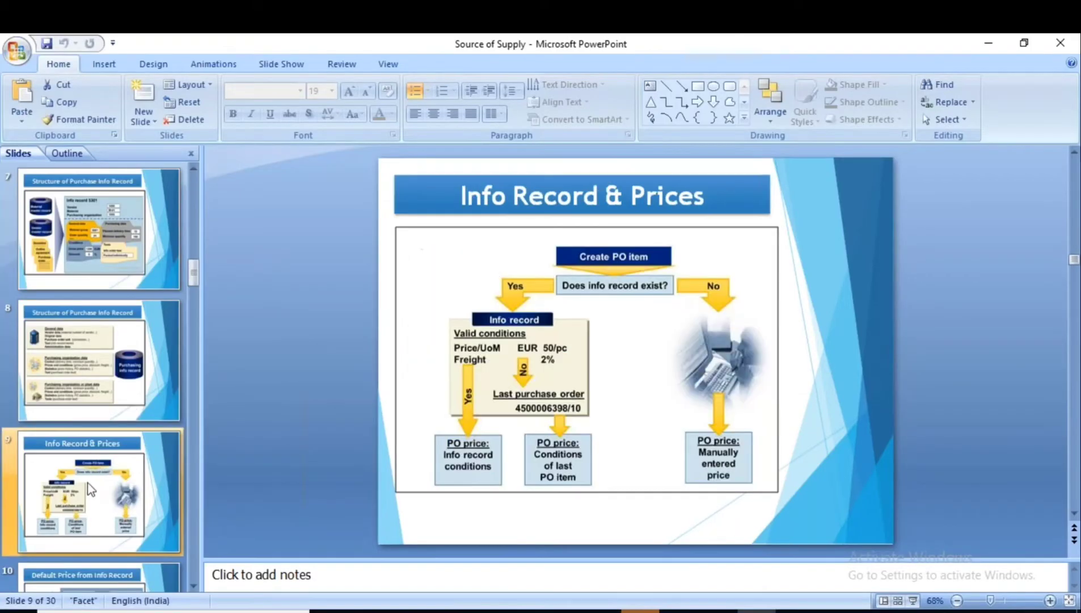
pyautogui.click(913, 600)
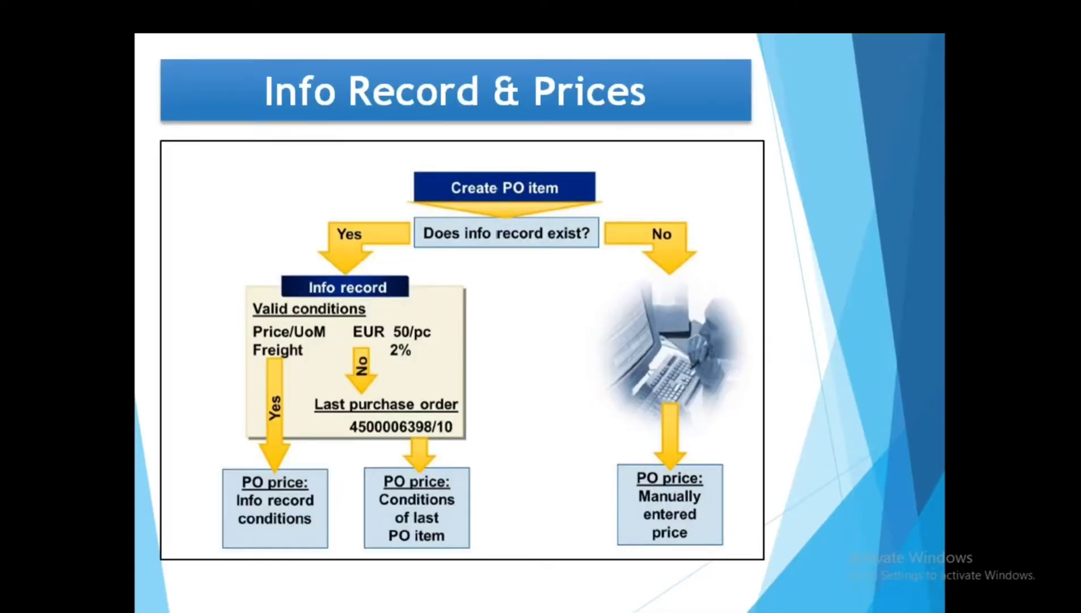
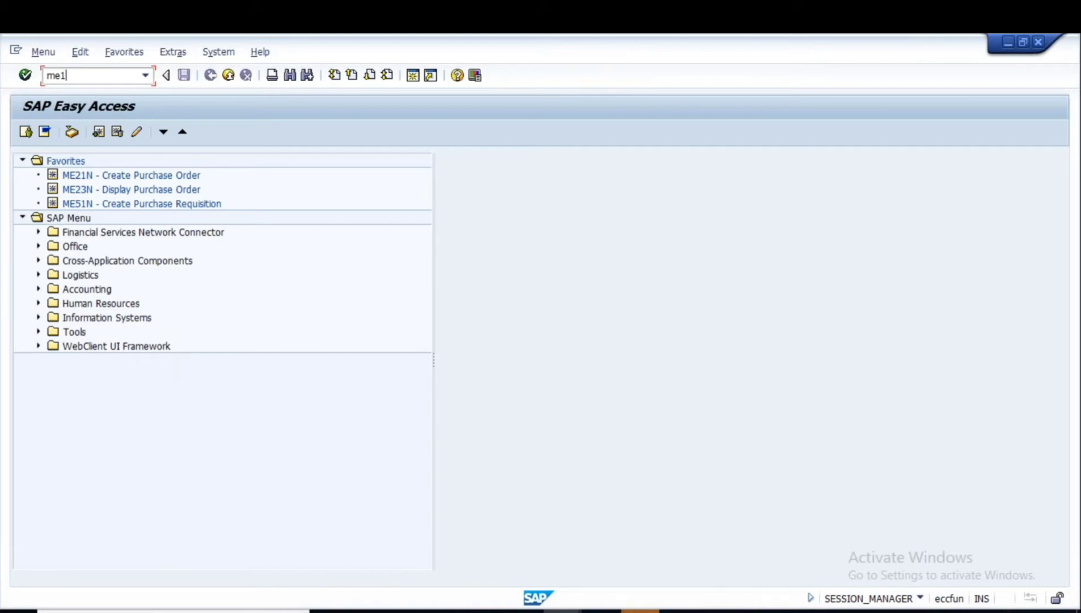
# Start transaction ME11 in SAP and find Plus Chemicals Pvt.Ltd in the vendor search list
pyautogui.press('Return')
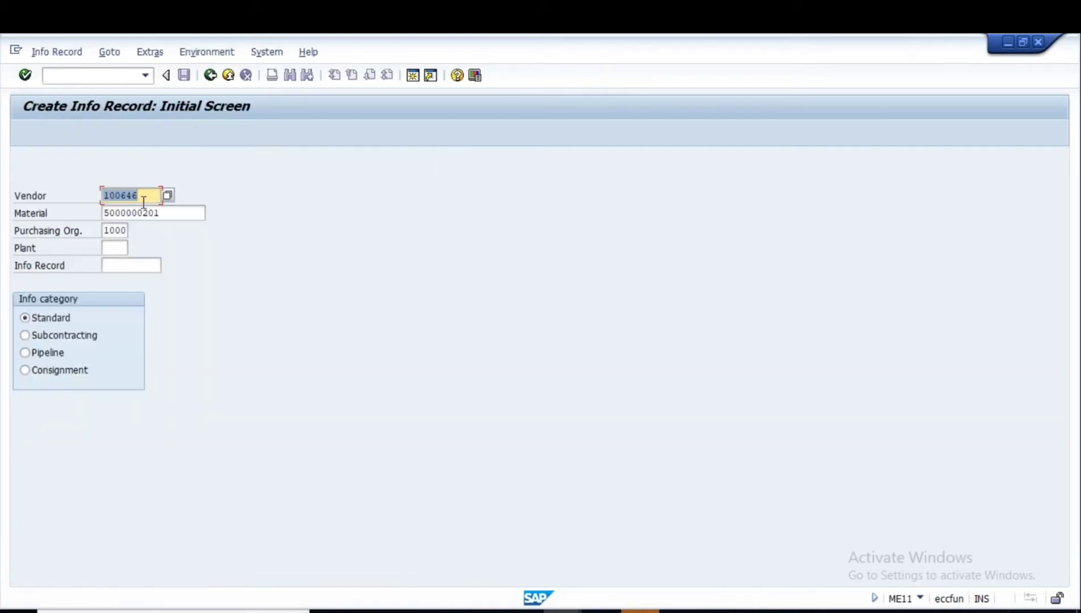
pyautogui.click(168, 197)
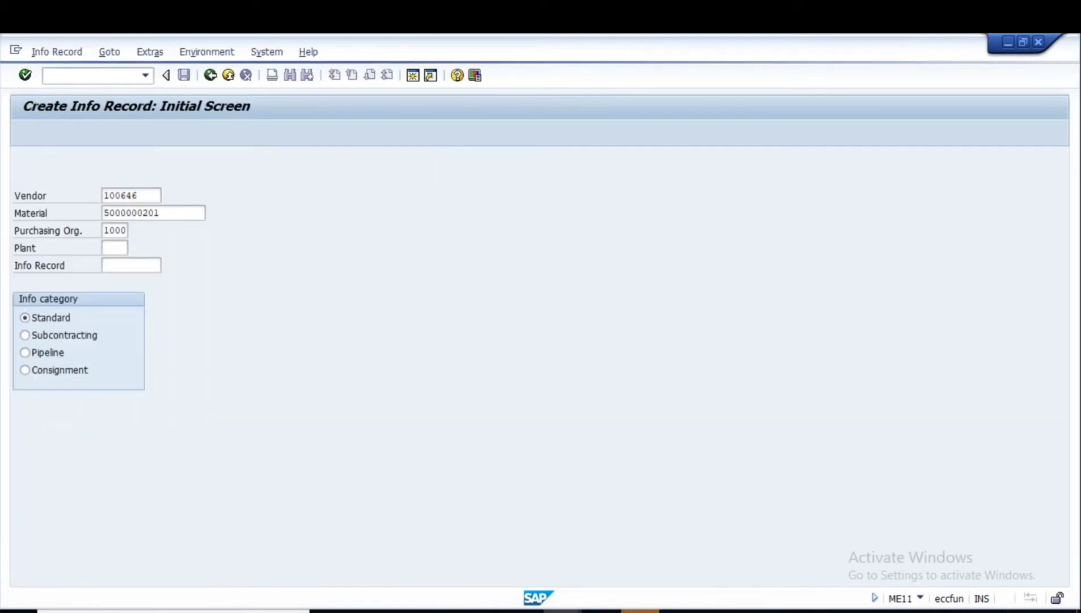
pyautogui.click(535, 571)
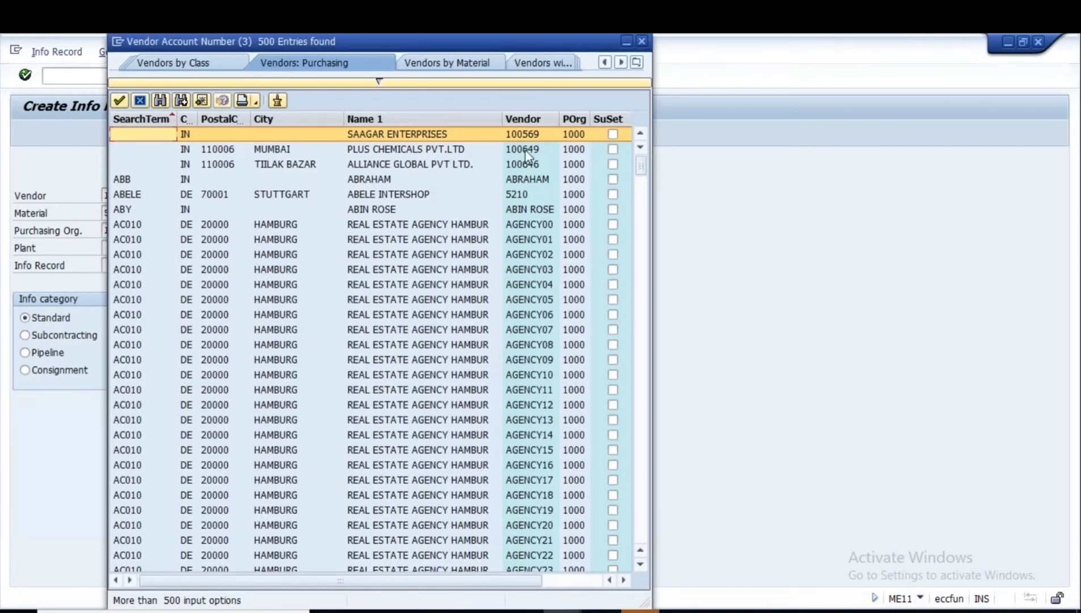
pyautogui.click(527, 151)
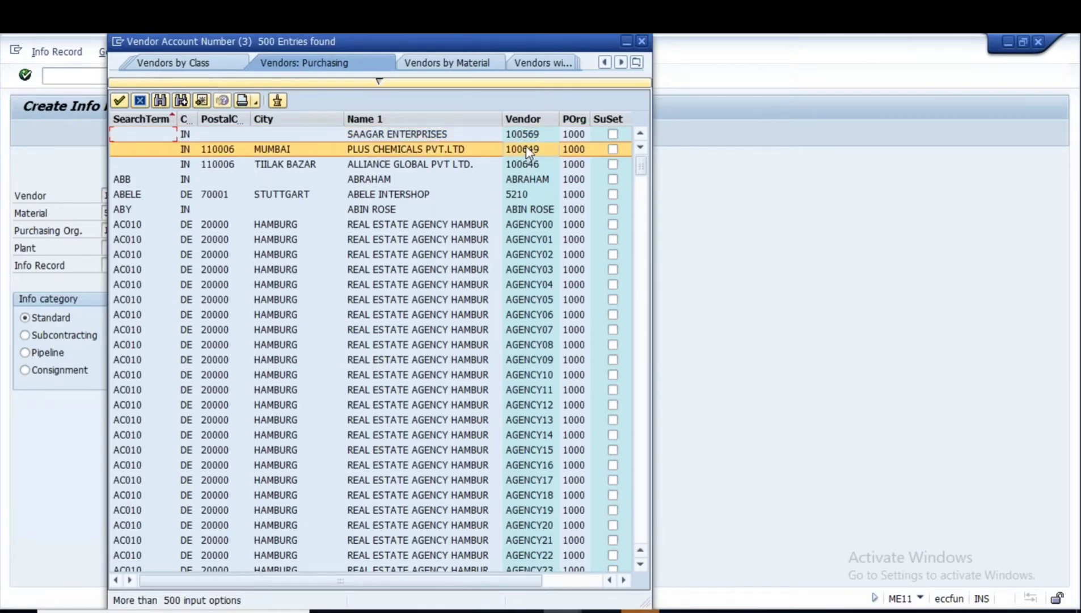
# Note the Plus Chemicals vendor number in Notepad beneath the transaction codes and label it "vendor"
pyautogui.click(805, 611)
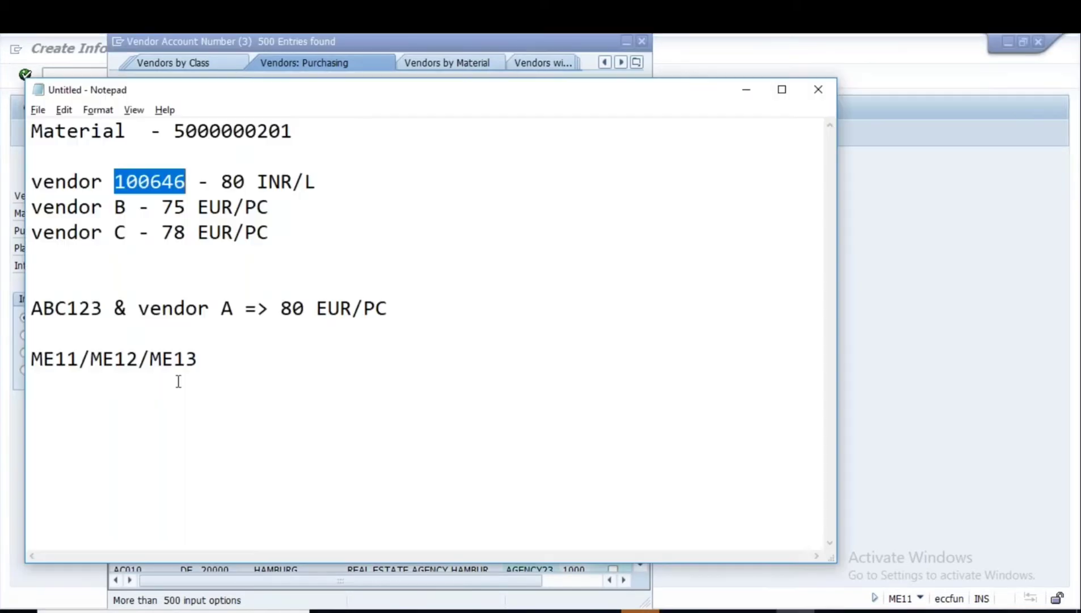
pyautogui.click(178, 381)
pyautogui.press('Return')
pyautogui.write('10064')
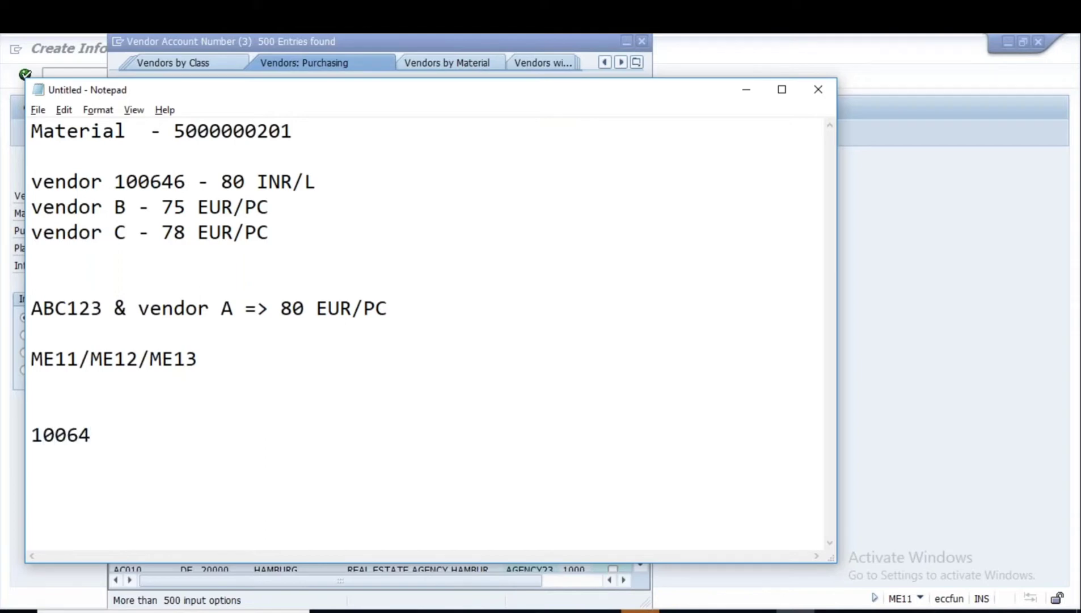
pyautogui.write('9')
pyautogui.moveTo(106, 434); pyautogui.dragTo(29, 431)
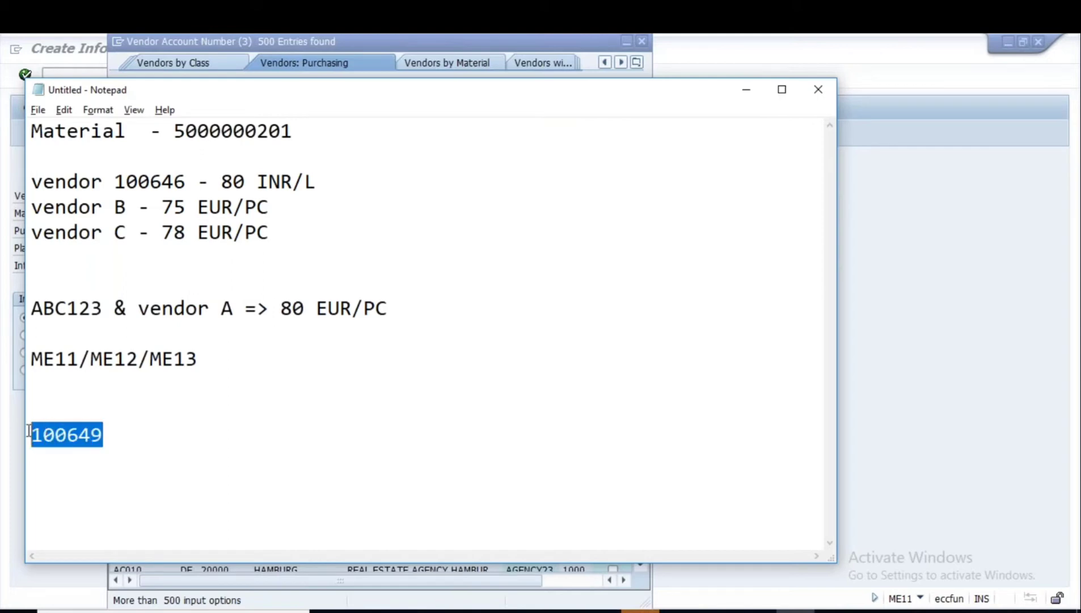
pyautogui.click(131, 436)
pyautogui.write('- ')
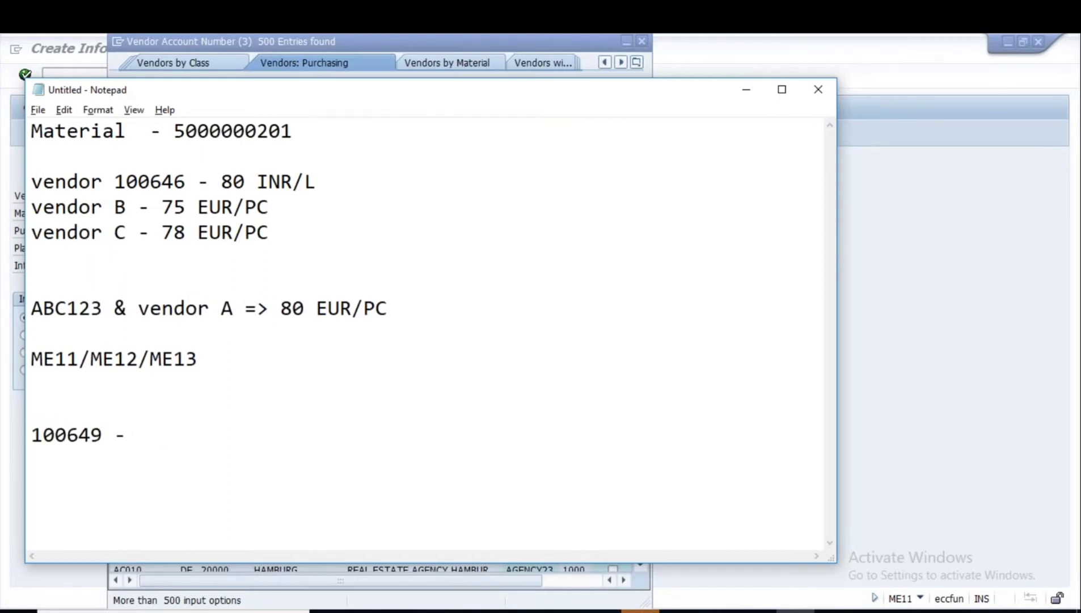
pyautogui.write('vendor')
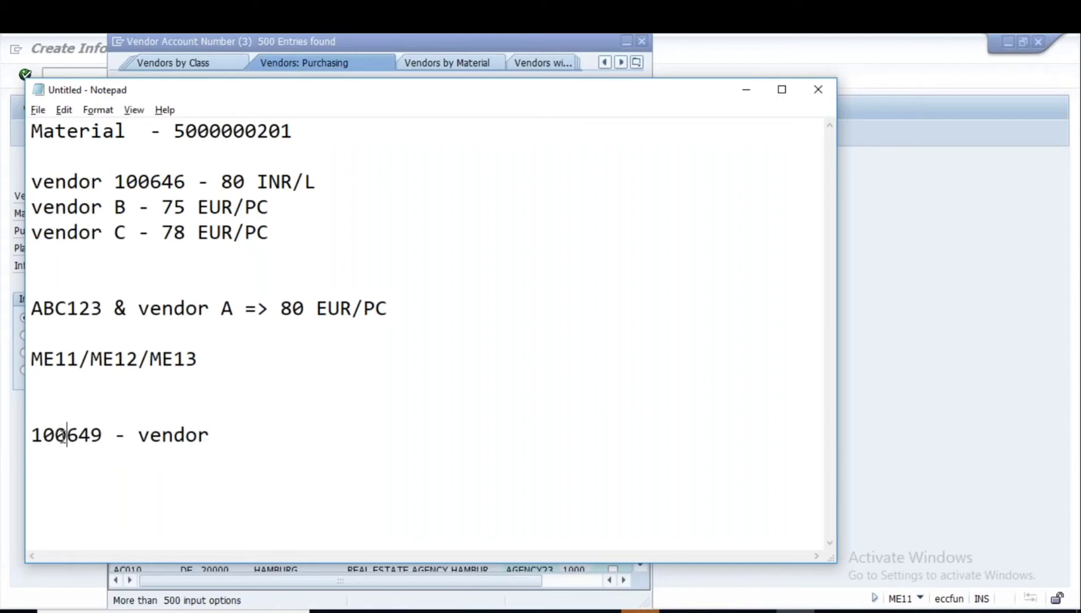
# Close the vendor search list in SAP and switch from creating to displaying an info record
pyautogui.click(208, 136)
pyautogui.hotkey('alt', 'Tab')
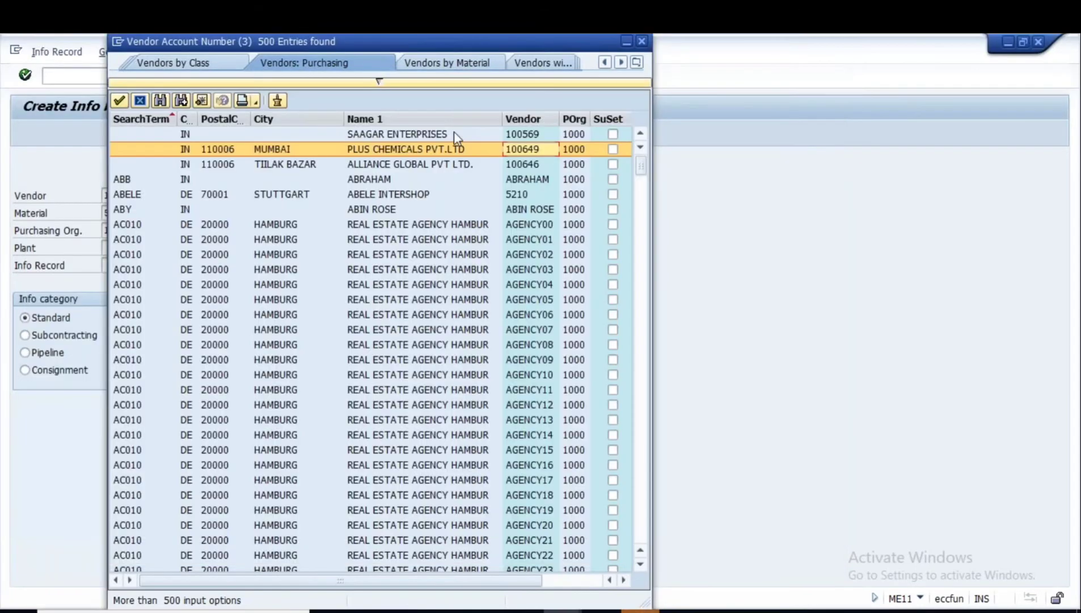
pyautogui.moveTo(499, 49); pyautogui.dragTo(496, 59)
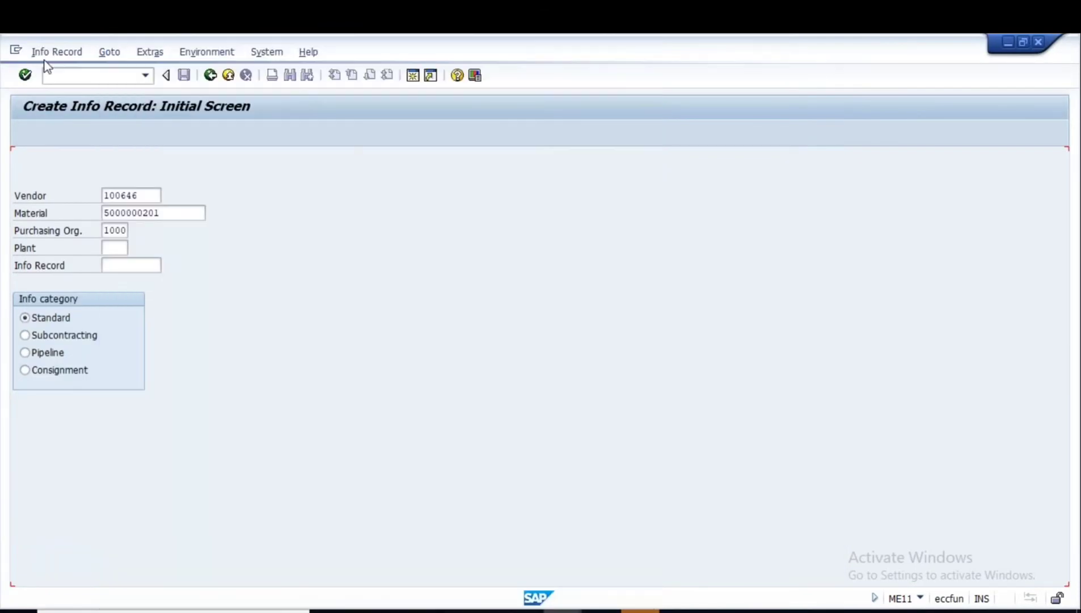
pyautogui.click(47, 53)
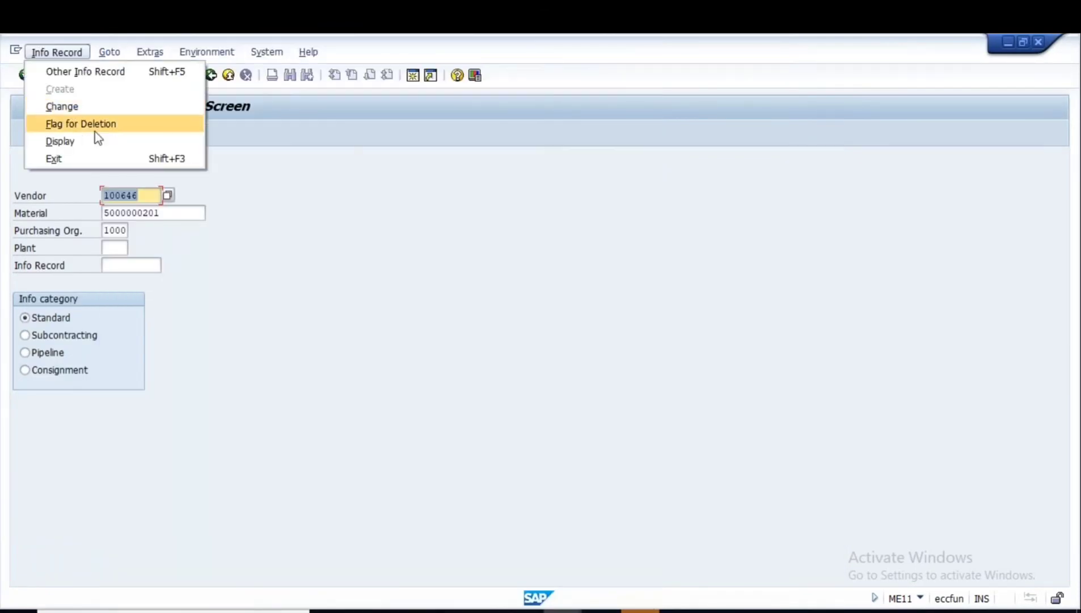
pyautogui.click(73, 141)
pyautogui.hotkey('alt', 'Tab')
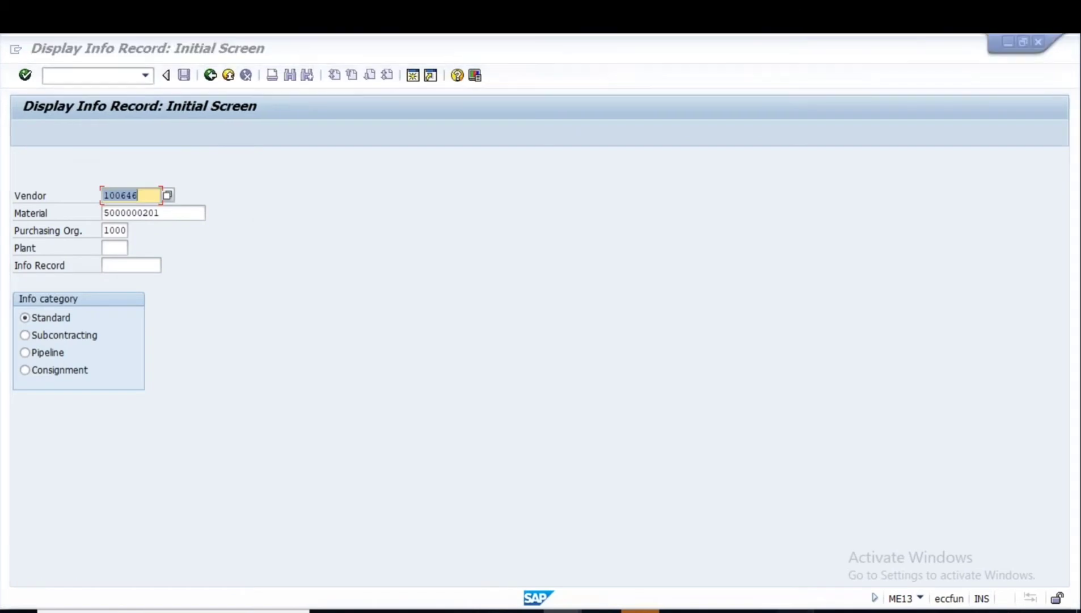
pyautogui.hotkey('alt', 'Tab')
pyautogui.click(143, 198)
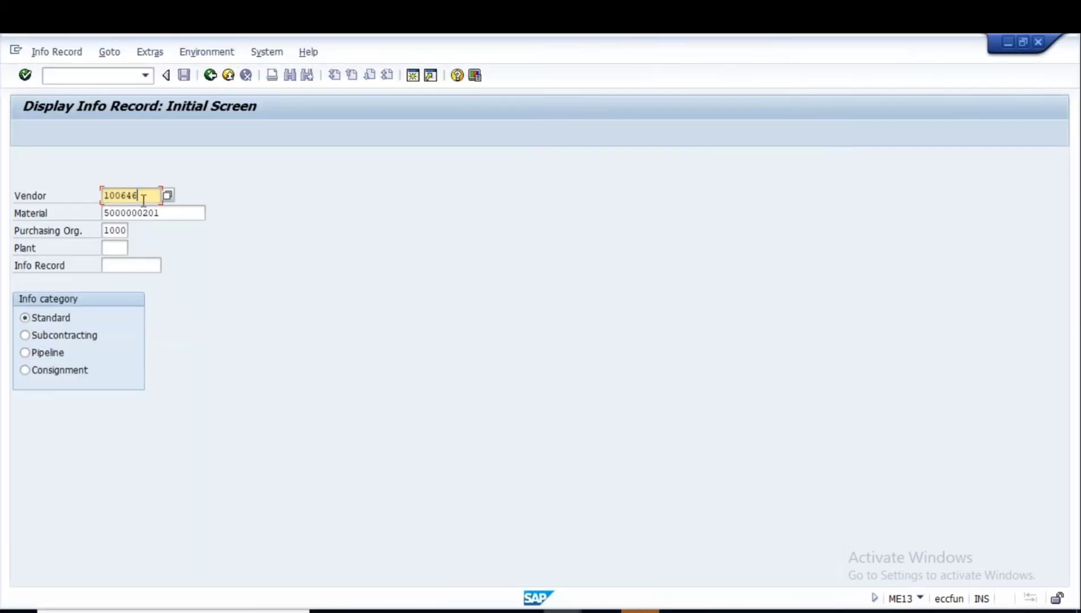
pyautogui.press('BackSpace')
pyautogui.write('9')
pyautogui.press('Tab')
pyautogui.press('Tab')
pyautogui.press('Tab')
pyautogui.write('10')
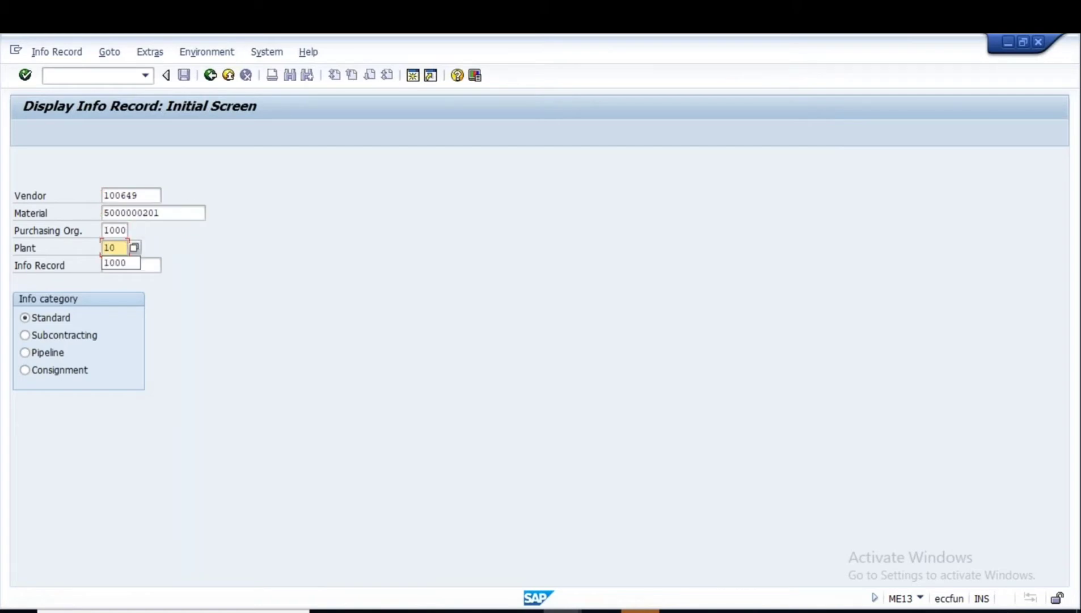
pyautogui.write('00')
pyautogui.press('Return')
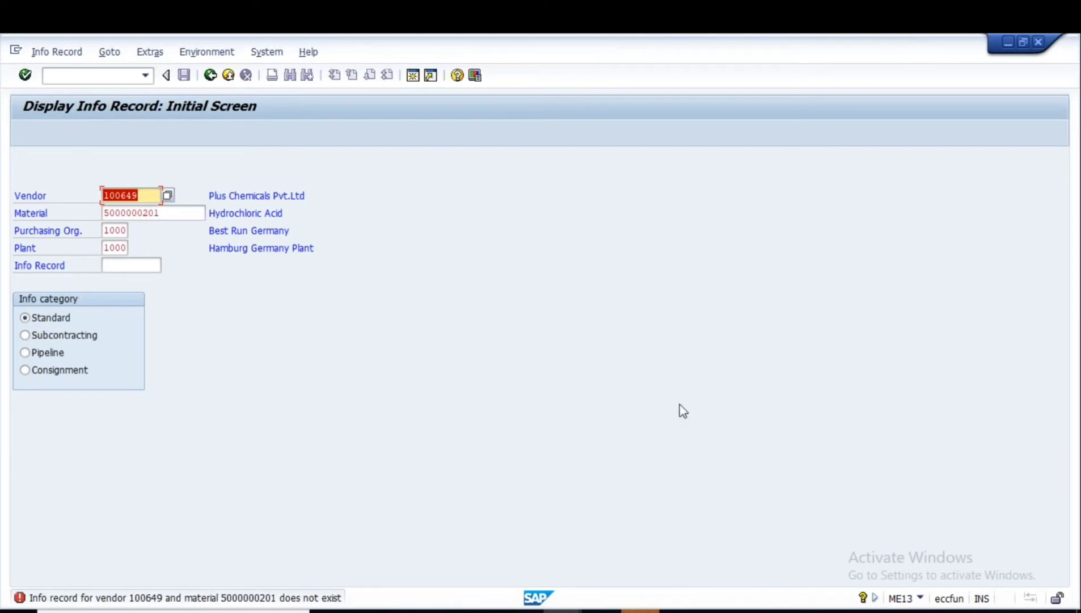
# Glance at the Options for Maintaining Info Records slide in PowerPoint, and open a new session back in SAP
pyautogui.click(756, 611)
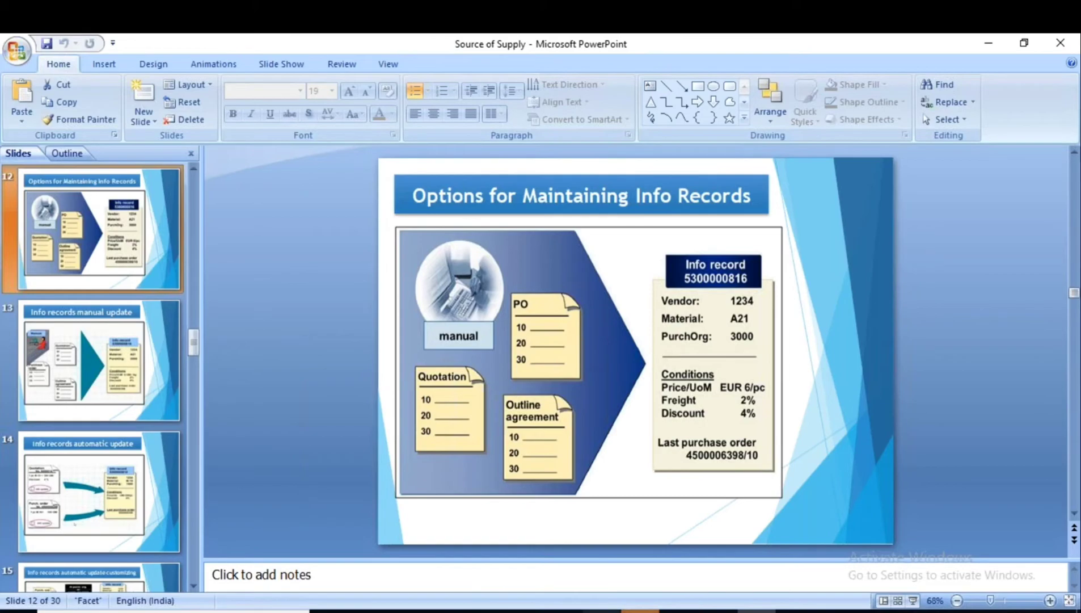
pyautogui.moveTo(564, 611)
pyautogui.click(696, 561)
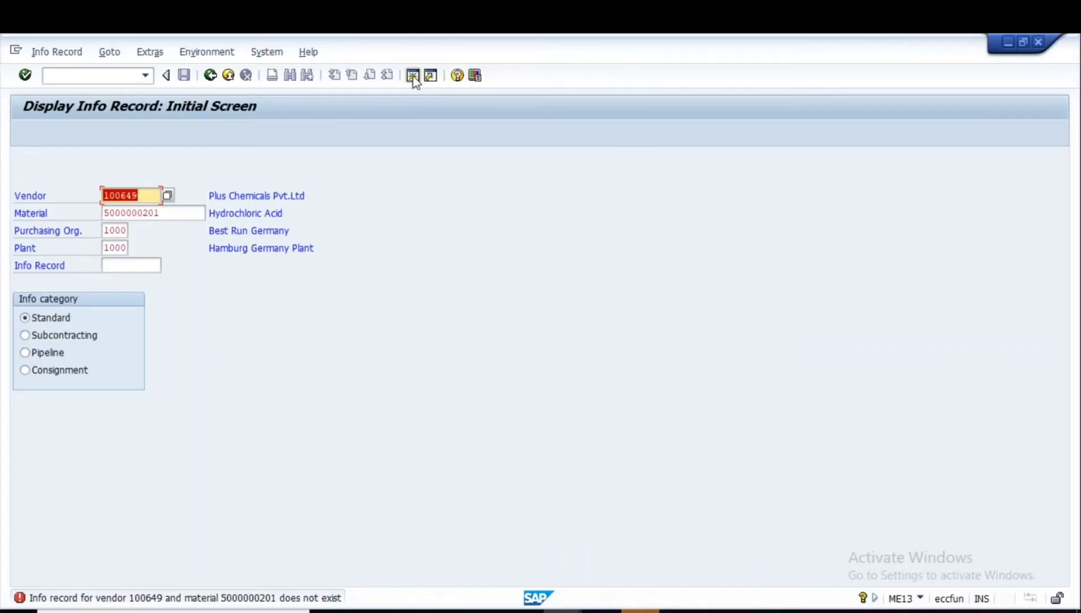
pyautogui.click(413, 76)
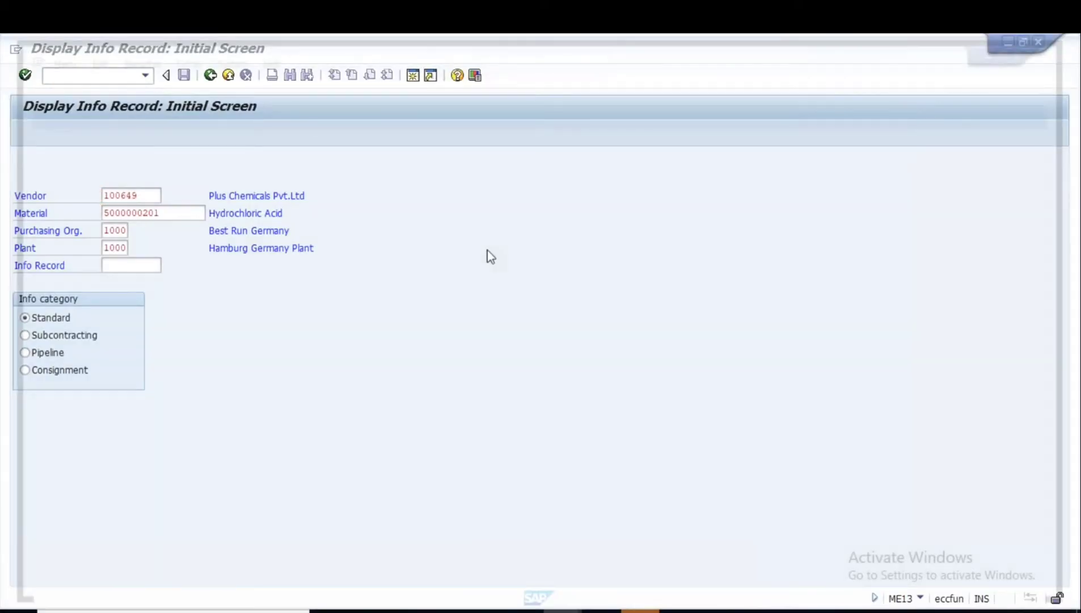
# Start a purchase order with transaction ME21N and enter the Plus Chemicals vendor number copied from Notepad
pyautogui.write('me21n')
pyautogui.press('Return')
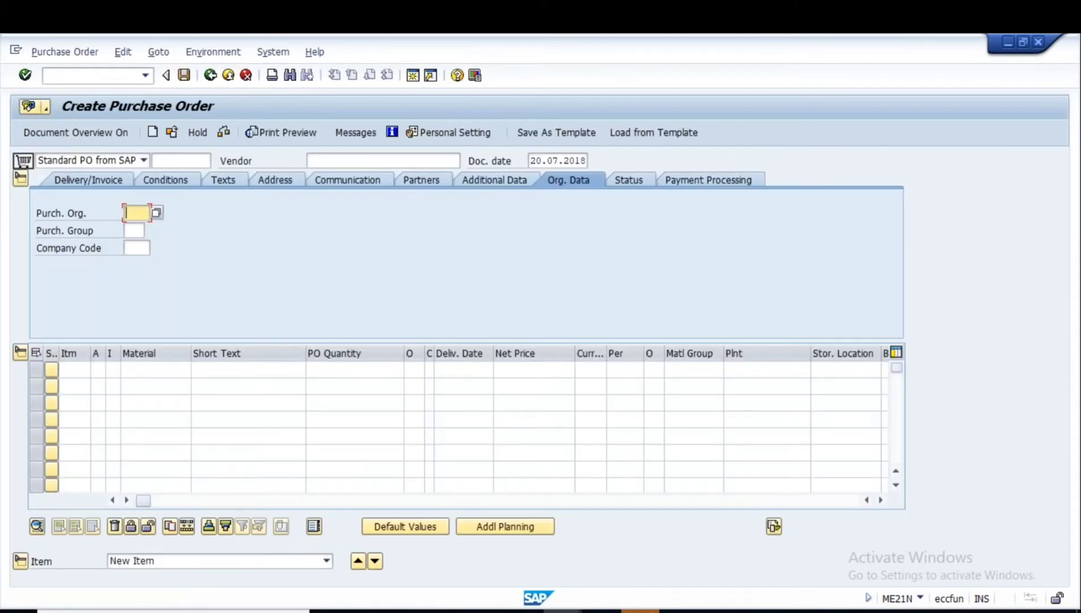
pyautogui.hotkey('alt', 'Tab')
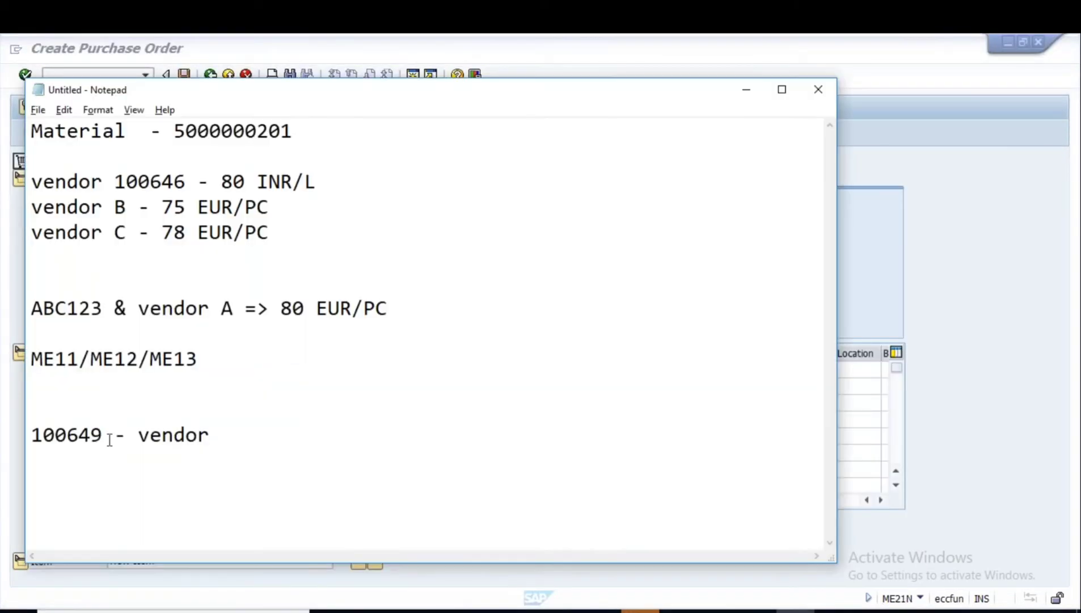
pyautogui.moveTo(105, 434); pyautogui.dragTo(32, 435)
pyautogui.hotkey('ctrl', 'c')
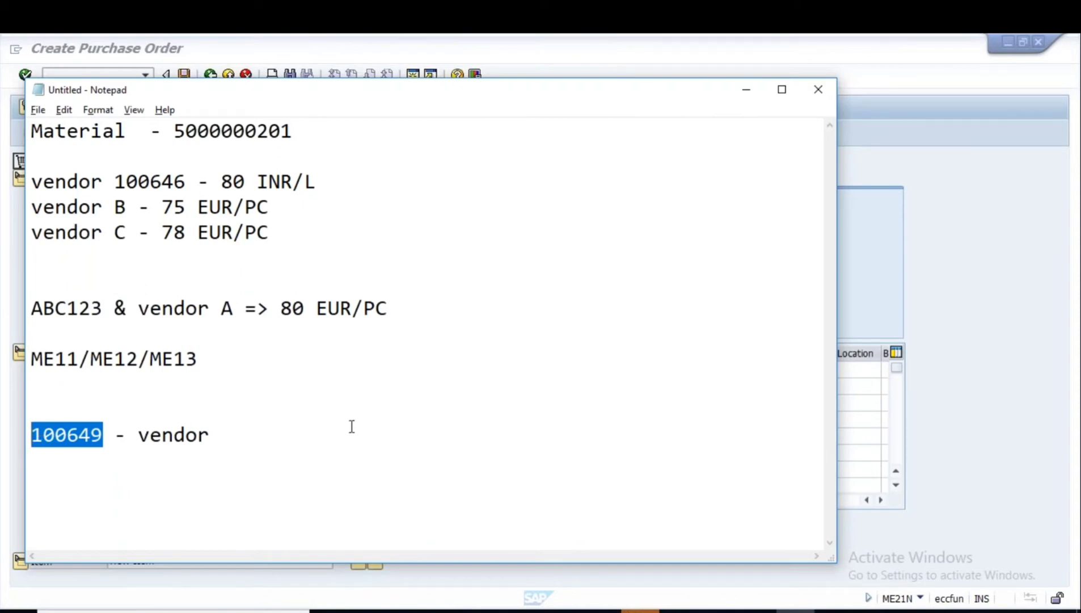
pyautogui.hotkey('alt', 'Tab')
pyautogui.click(327, 160)
pyautogui.hotkey('ctrl', 'v')
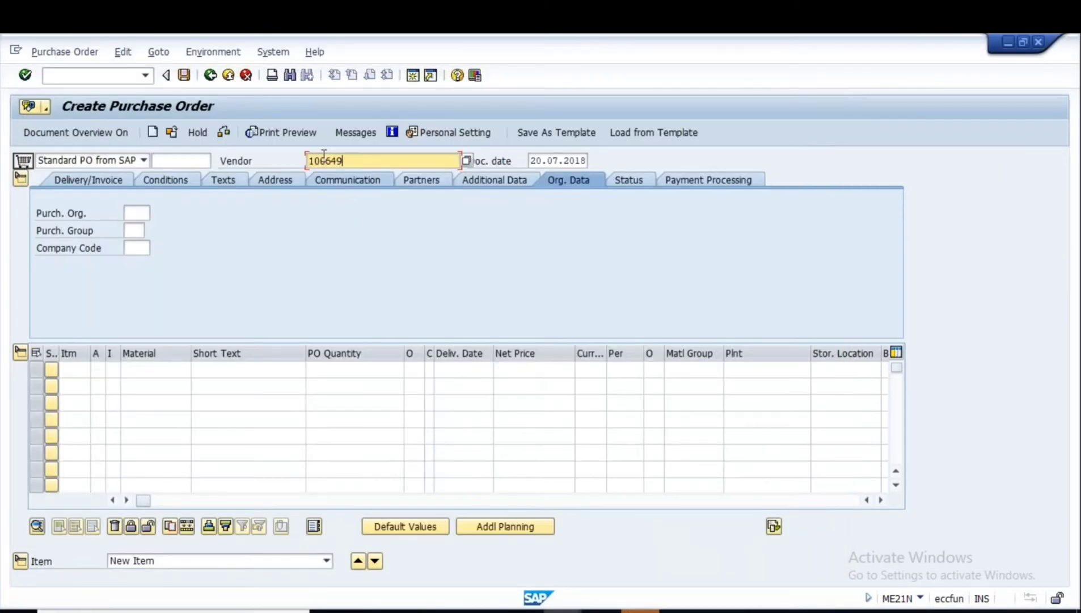
pyautogui.press('Return')
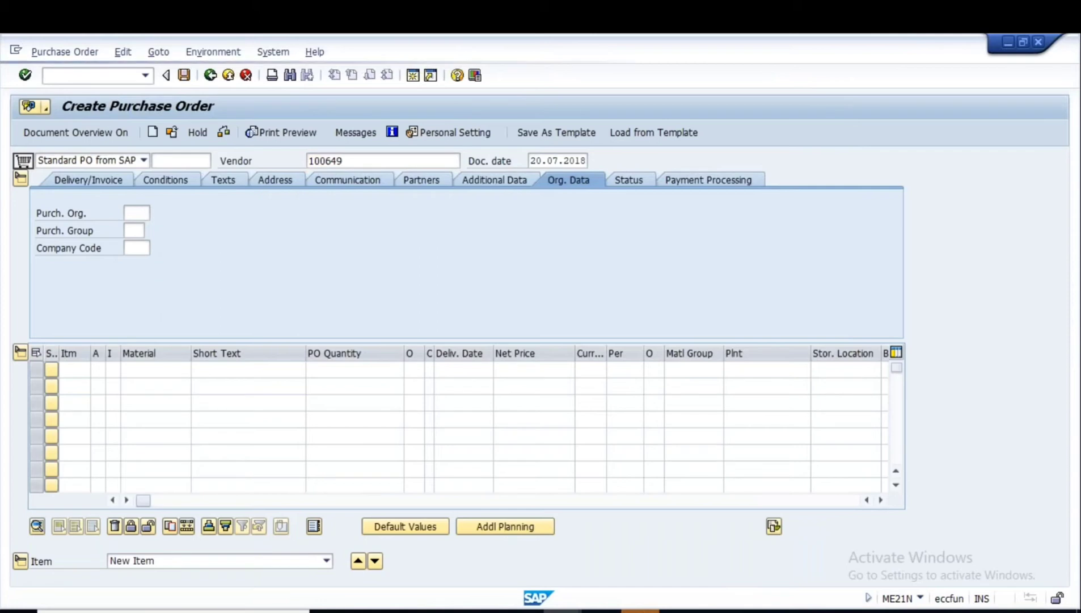
# Set the order's organizational data to purchasing organization 1000, purchasing group 100 and company code 1000
pyautogui.click(136, 213)
pyautogui.click(145, 228)
pyautogui.click(139, 231)
pyautogui.click(137, 247)
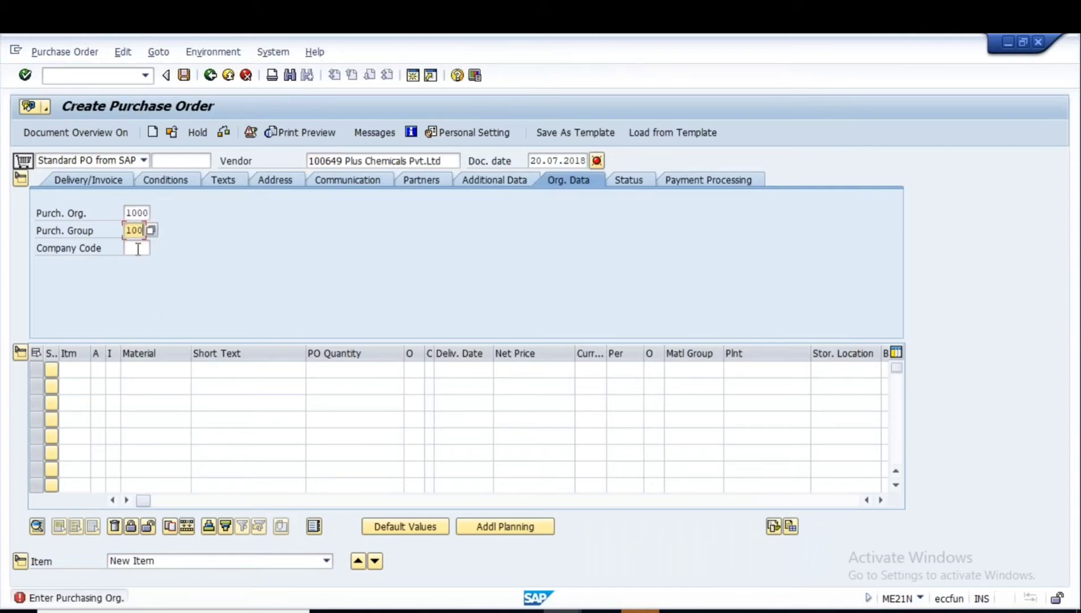
pyautogui.click(137, 249)
pyautogui.click(140, 263)
pyautogui.click(150, 373)
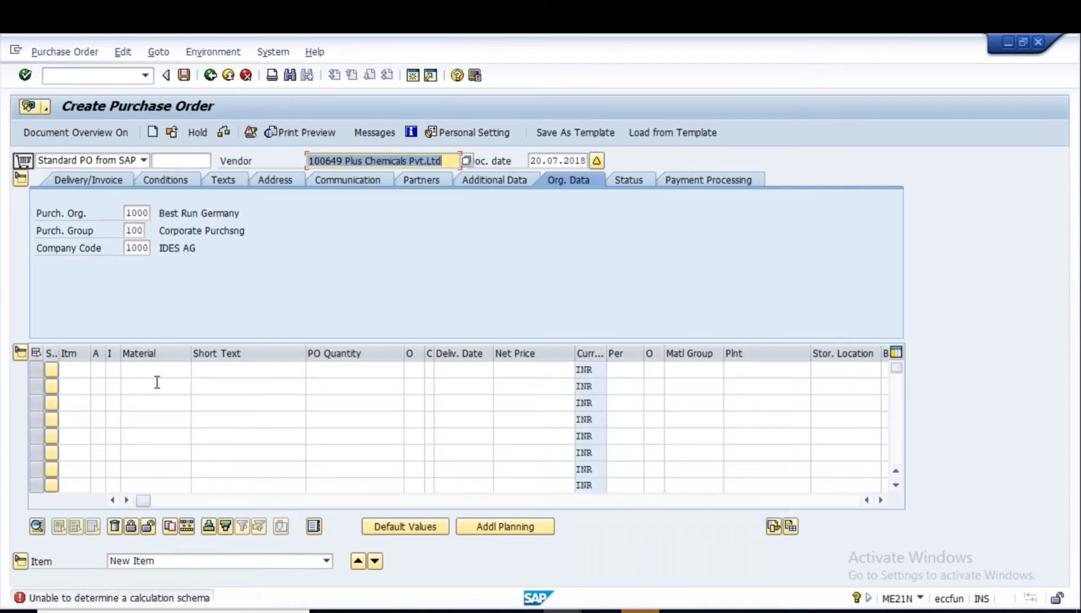
pyautogui.click(796, 611)
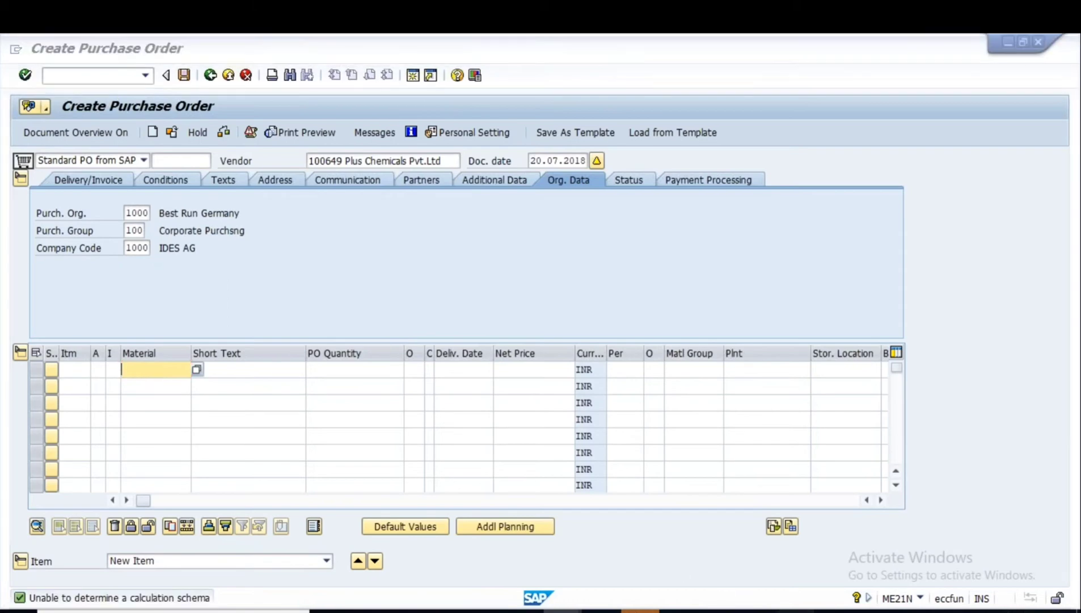
pyautogui.moveTo(176, 131); pyautogui.dragTo(292, 131)
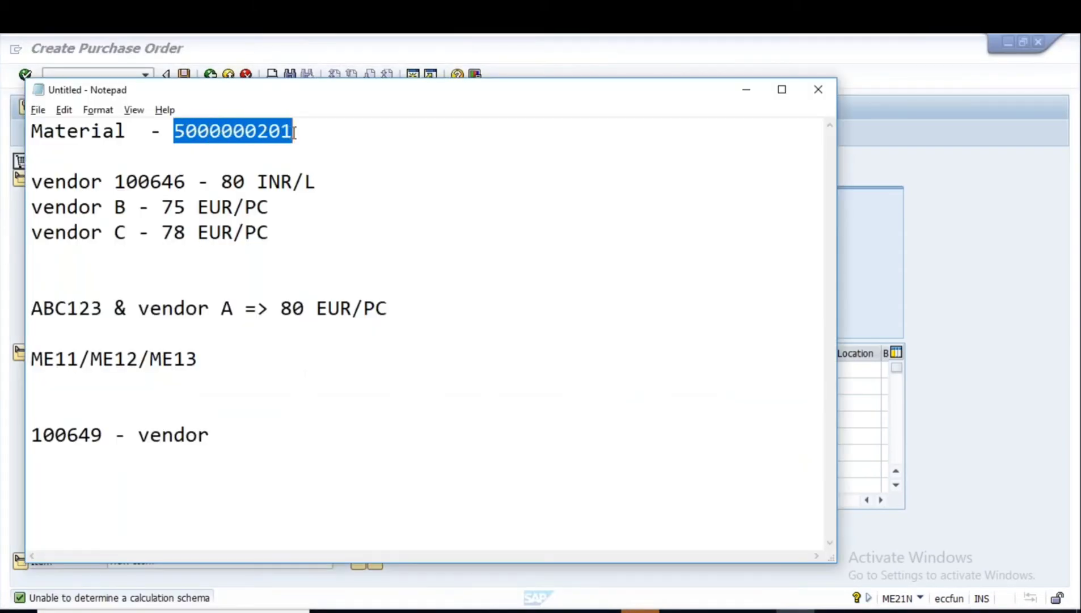
pyautogui.hotkey('ctrl', 'c')
pyautogui.hotkey('alt', 'Tab')
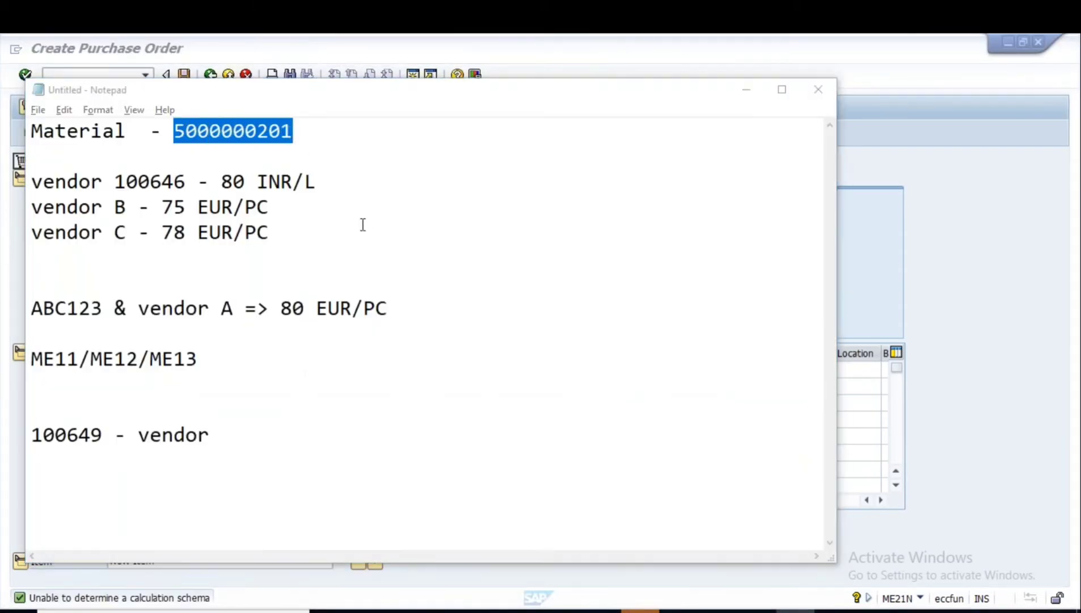
pyautogui.hotkey('ctrl', 'v')
pyautogui.click(339, 368)
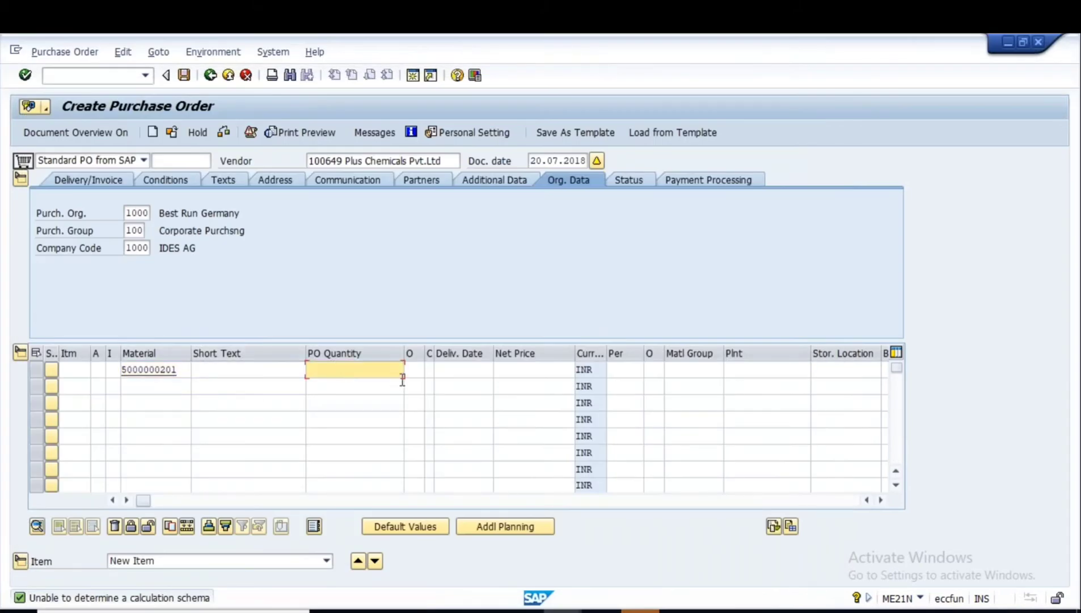
pyautogui.write('100')
pyautogui.click(747, 369)
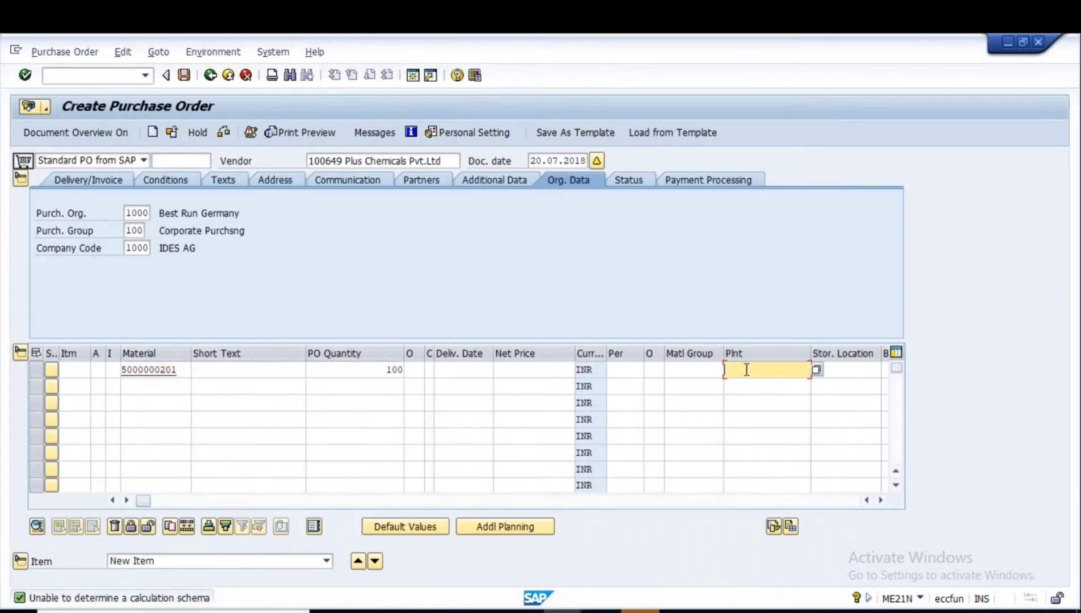
pyautogui.write('1000')
pyautogui.press('Return')
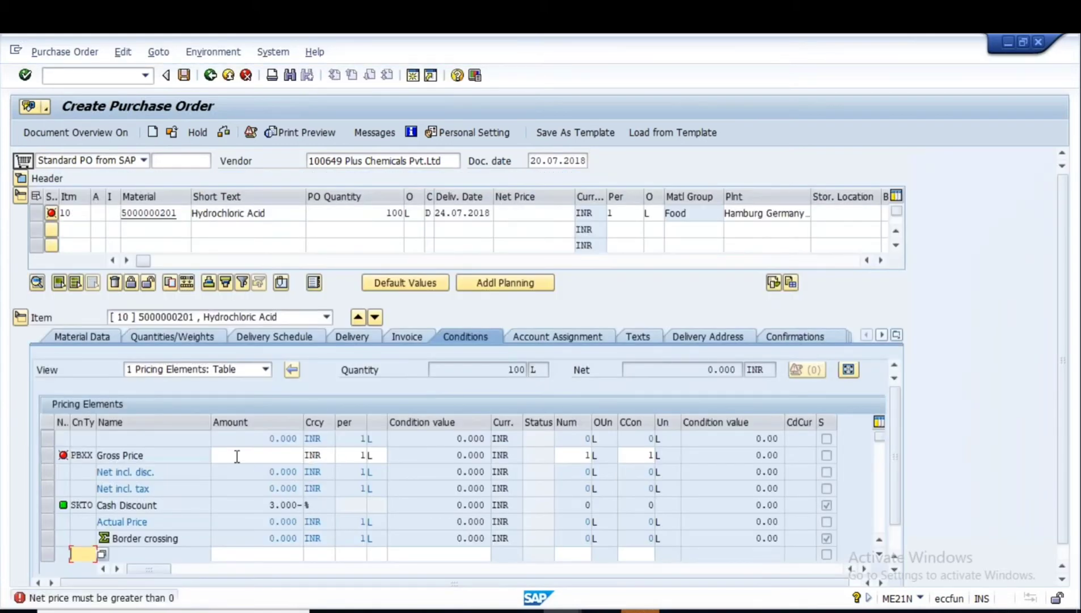
# Set the item's gross price to 50 INR per litre and save the purchase order with InfoUpdate left selected
pyautogui.click(262, 459)
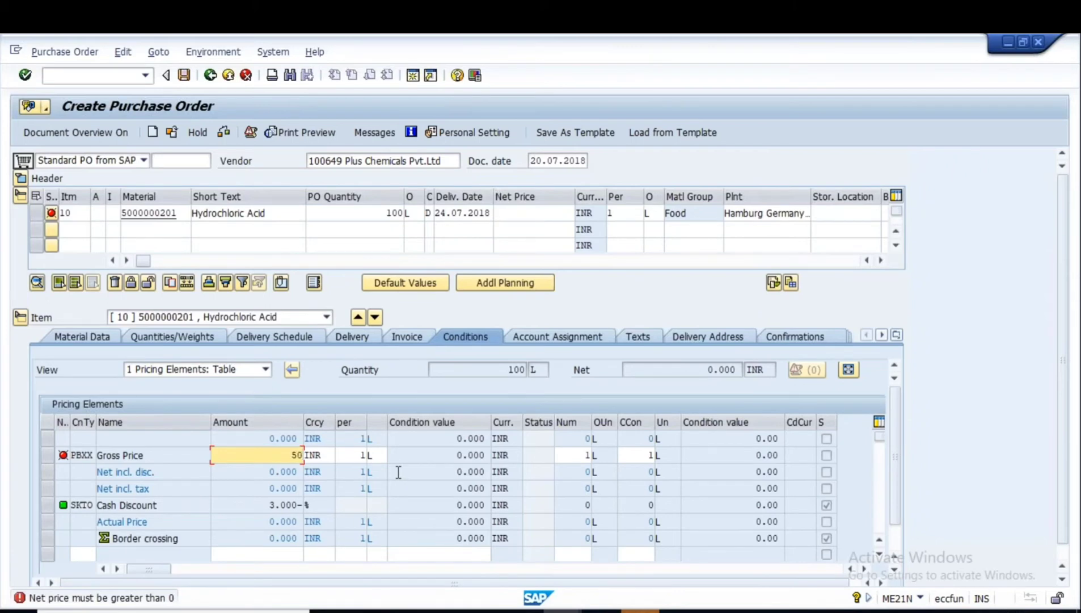
pyautogui.press('Return')
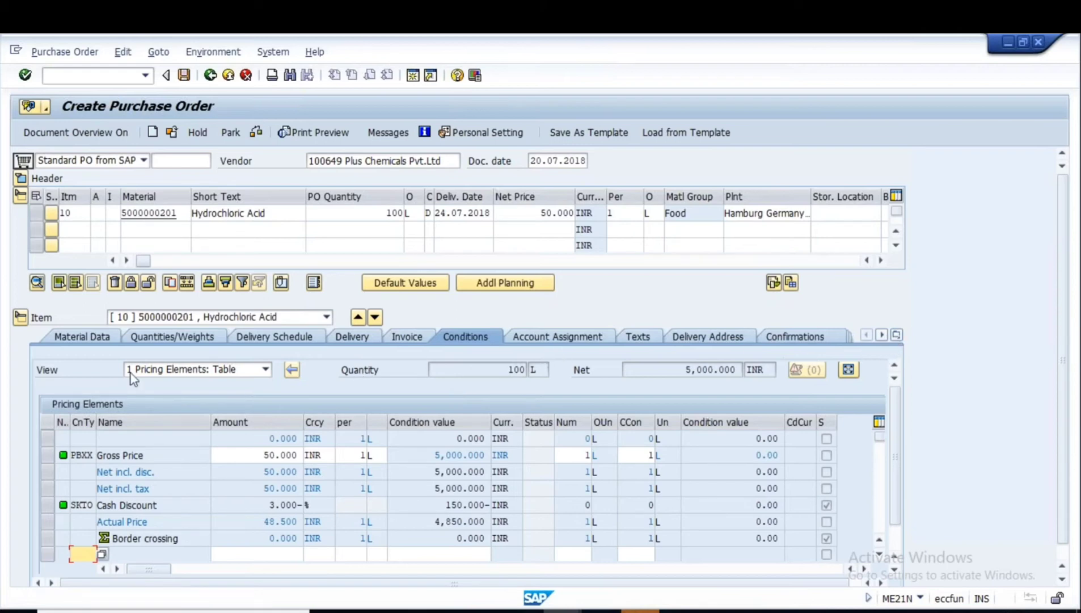
pyautogui.click(88, 335)
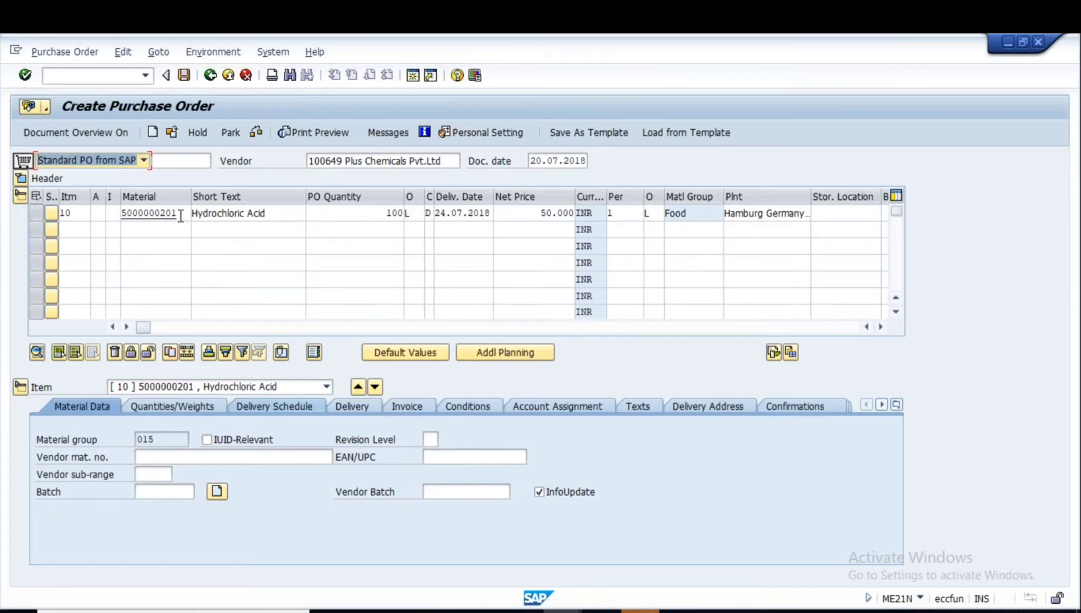
pyautogui.click(343, 163)
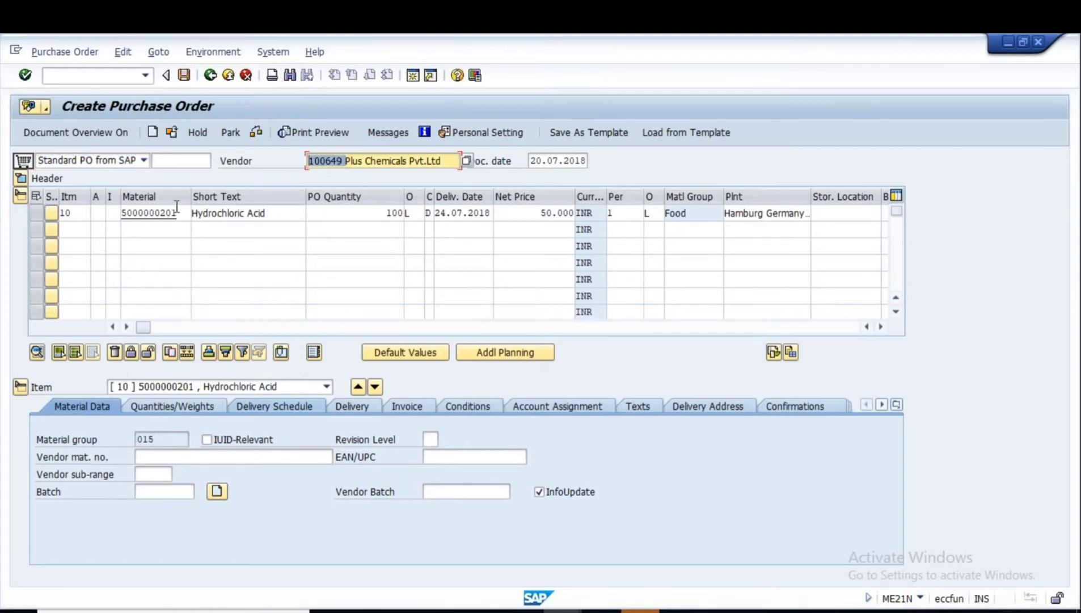
pyautogui.moveTo(180, 211); pyautogui.dragTo(102, 208)
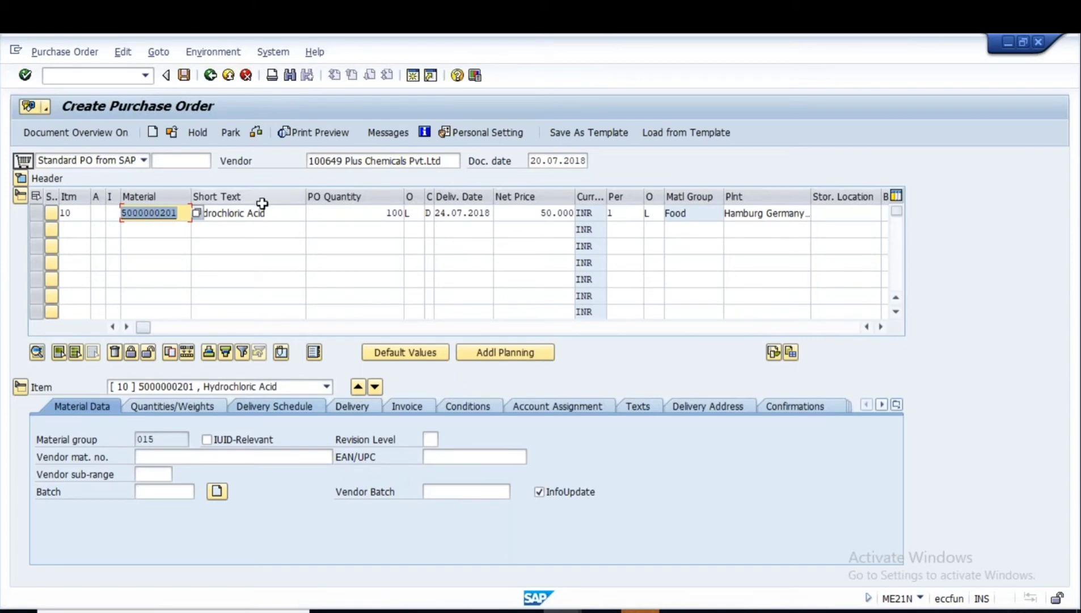
pyautogui.click(184, 76)
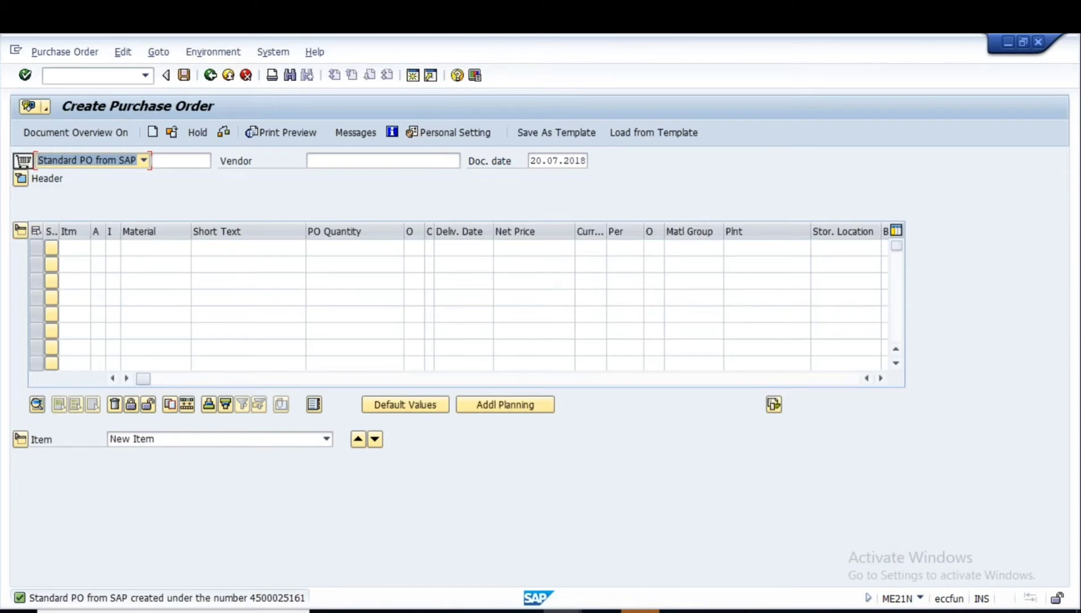
pyautogui.click(563, 611)
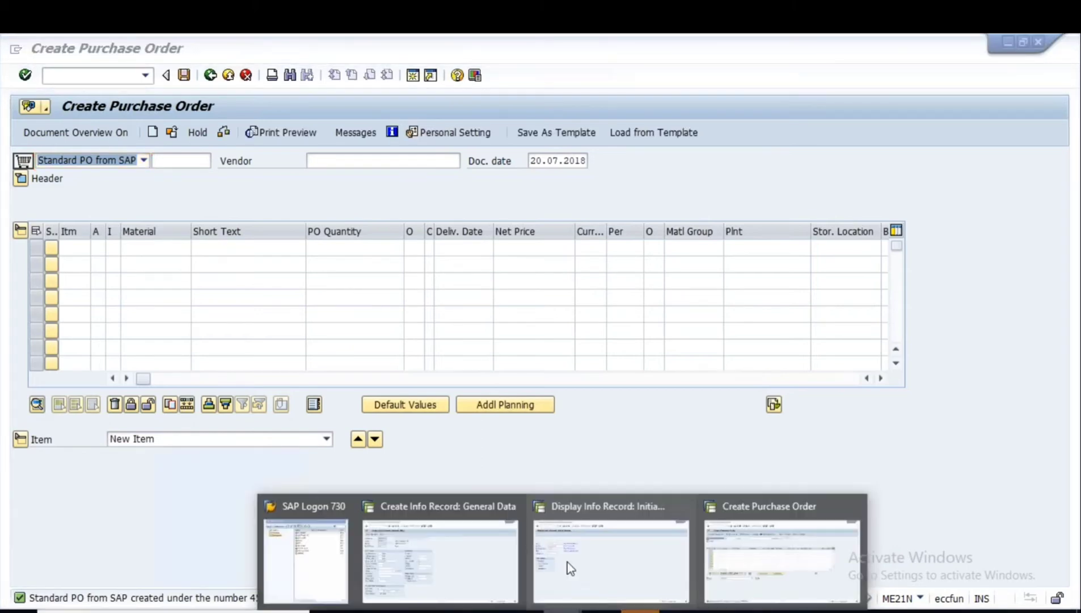
pyautogui.click(417, 544)
pyautogui.click(210, 75)
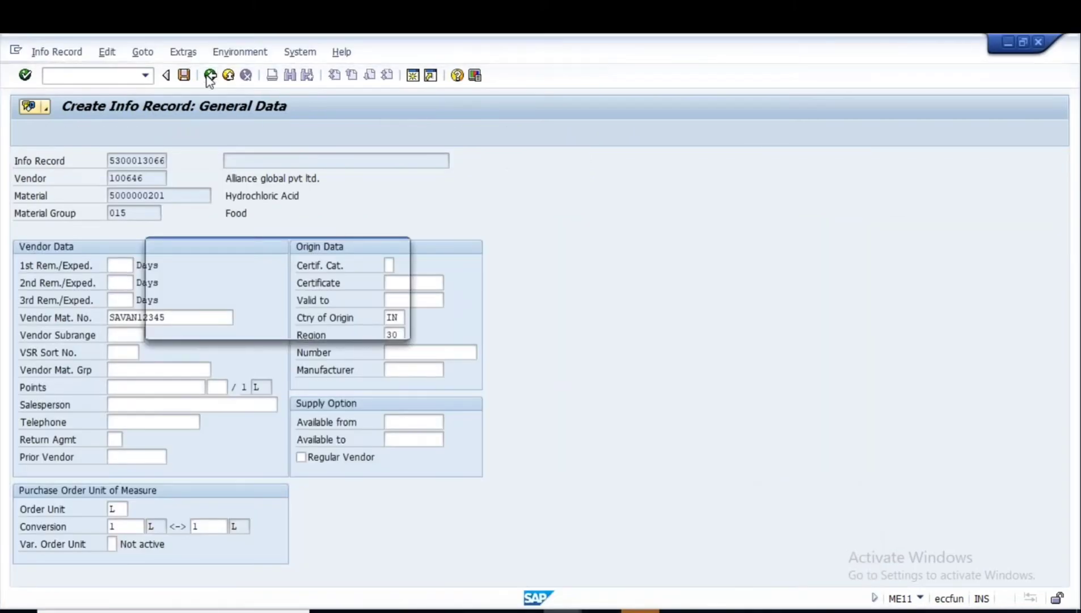
pyautogui.click(264, 322)
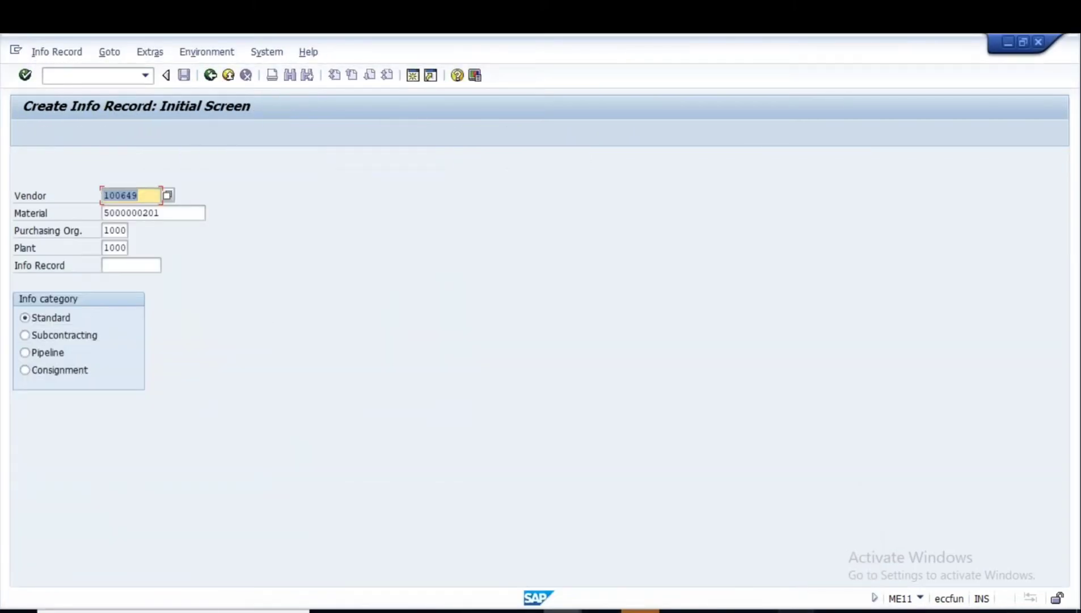
pyautogui.click(796, 611)
pyautogui.click(109, 439)
pyautogui.press('Return')
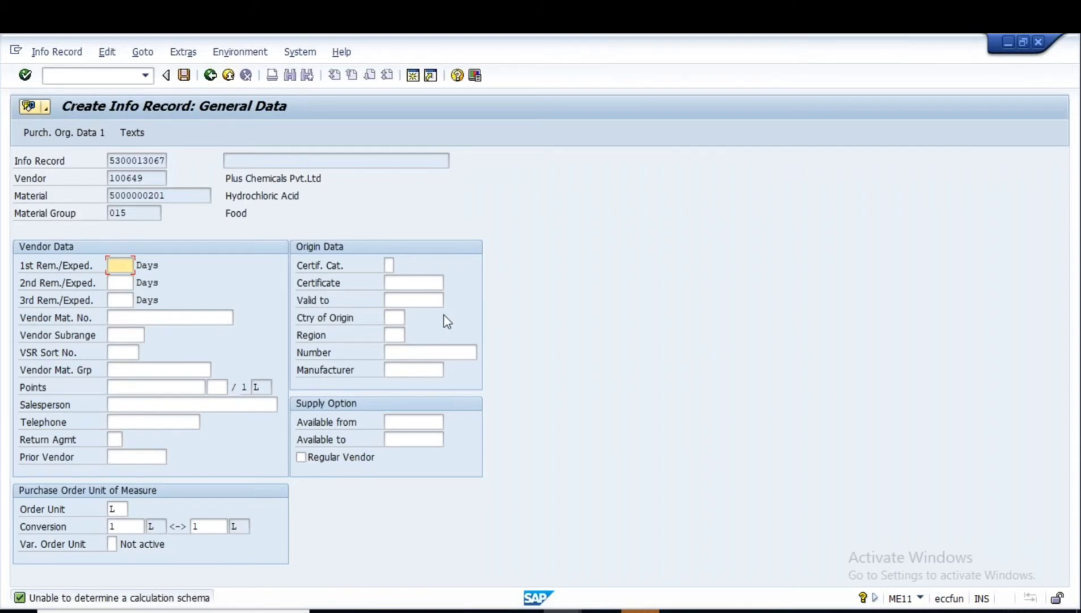
# Set the info record's net price to 50 INR per litre in the purchasing organization data, and open its text overview
pyautogui.click(72, 137)
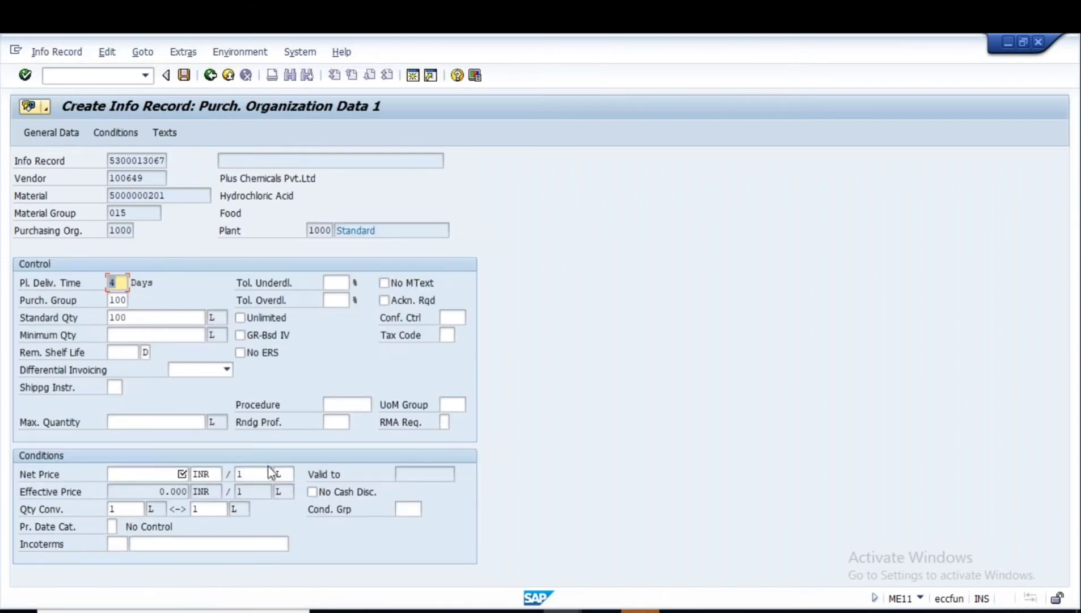
pyautogui.click(168, 475)
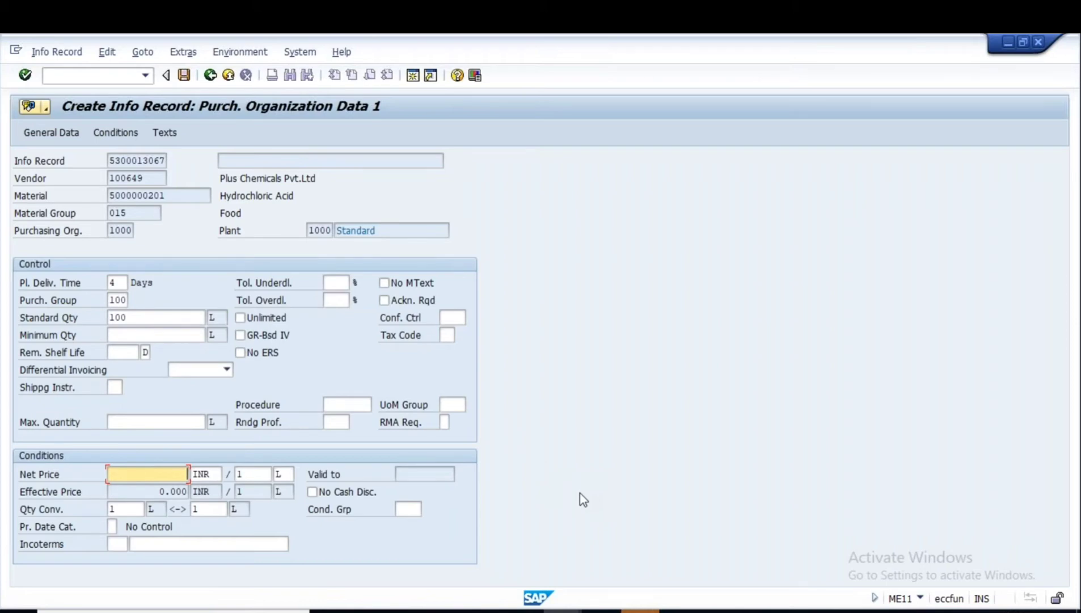
pyautogui.press('Return')
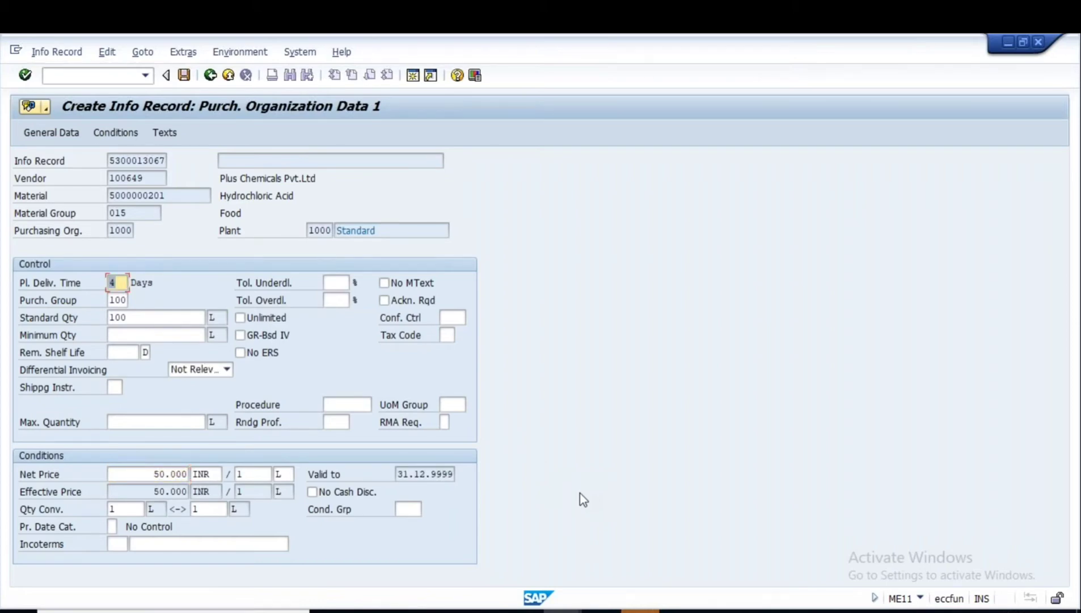
pyautogui.click(165, 132)
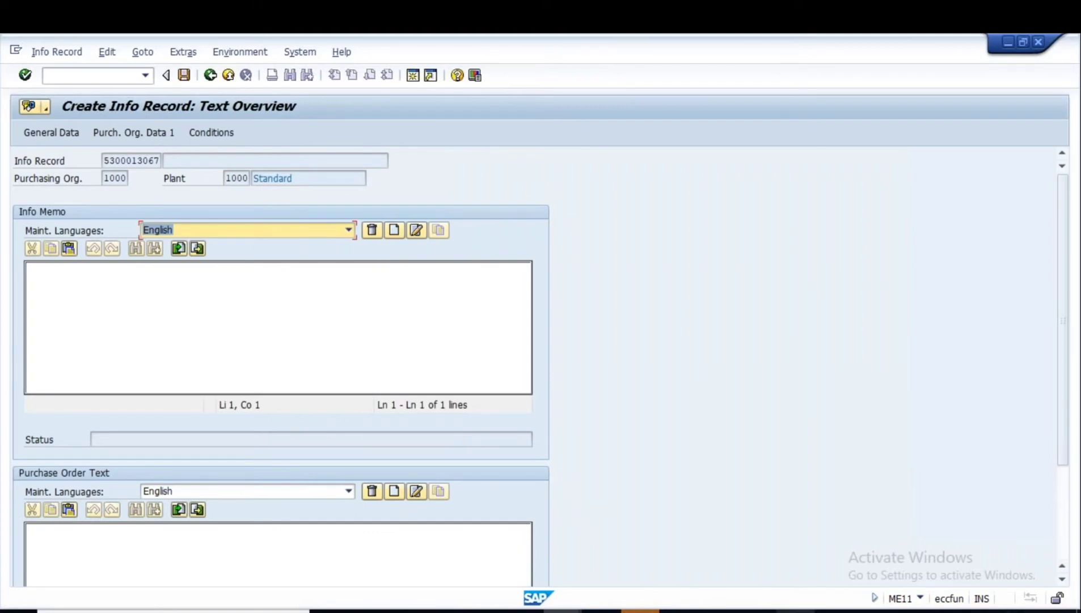
# Review the PowerPoint slides on automatic and manual info record updates, and return to the info record in SAP
pyautogui.click(756, 611)
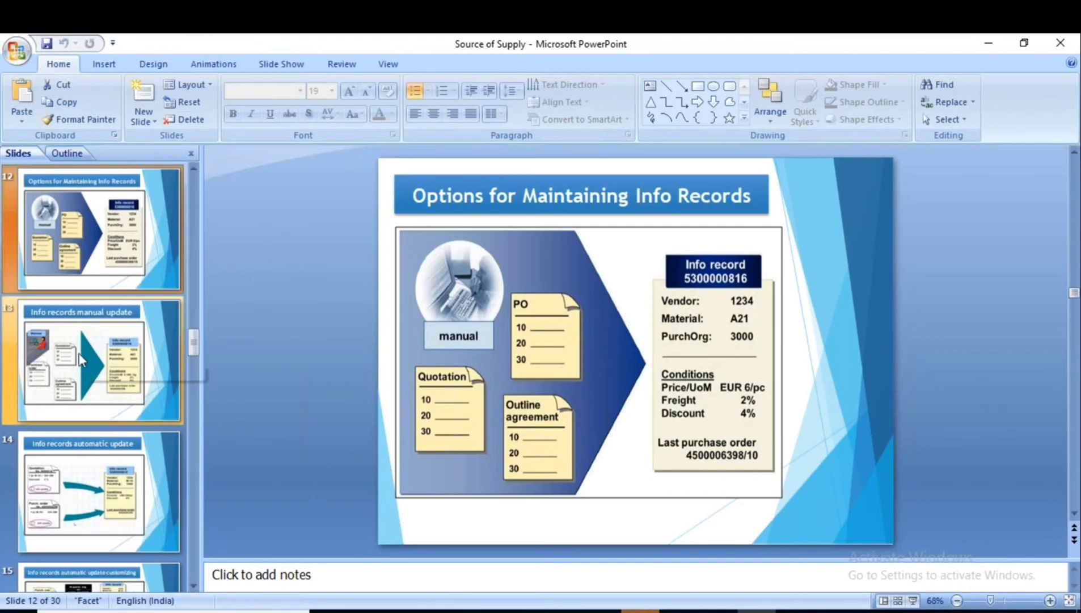
pyautogui.click(86, 421)
pyautogui.click(87, 452)
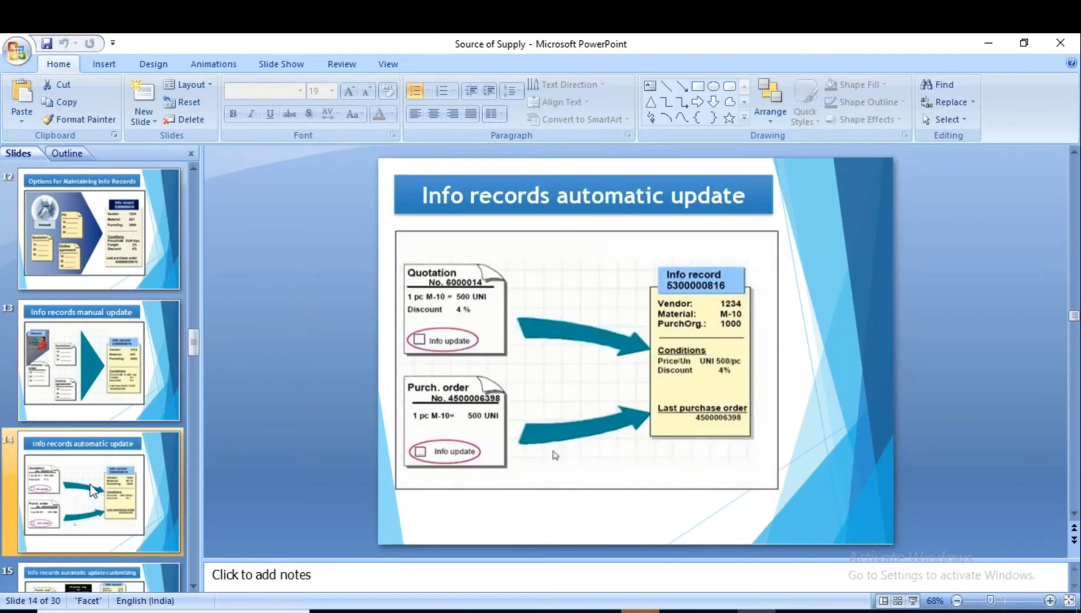
pyautogui.click(91, 379)
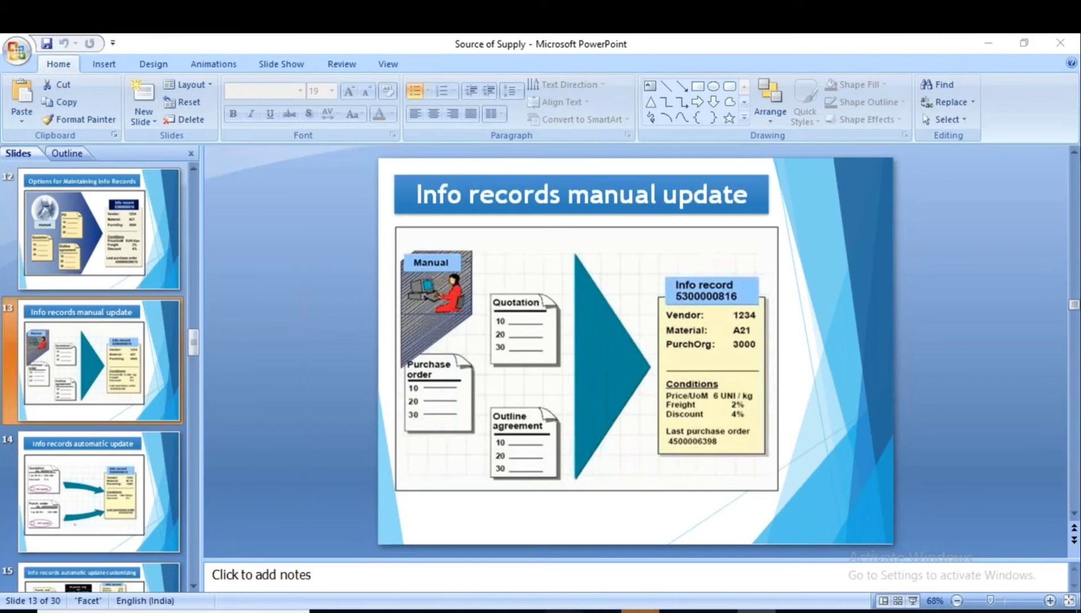
pyautogui.moveTo(567, 601)
pyautogui.click(403, 535)
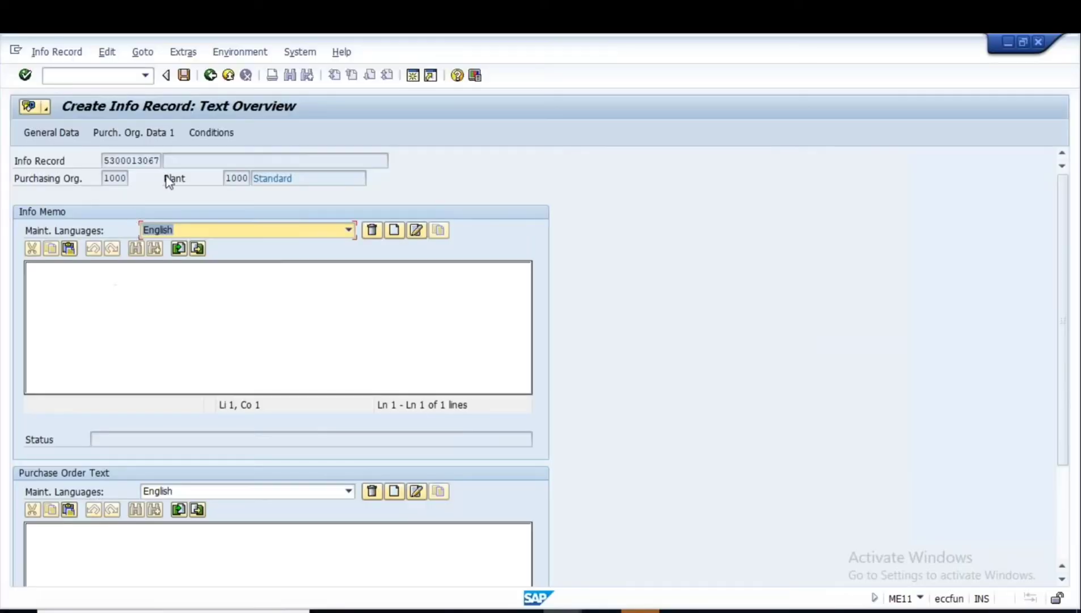
# Save the Plus Chemicals info record and reopen it in change mode
pyautogui.click(184, 75)
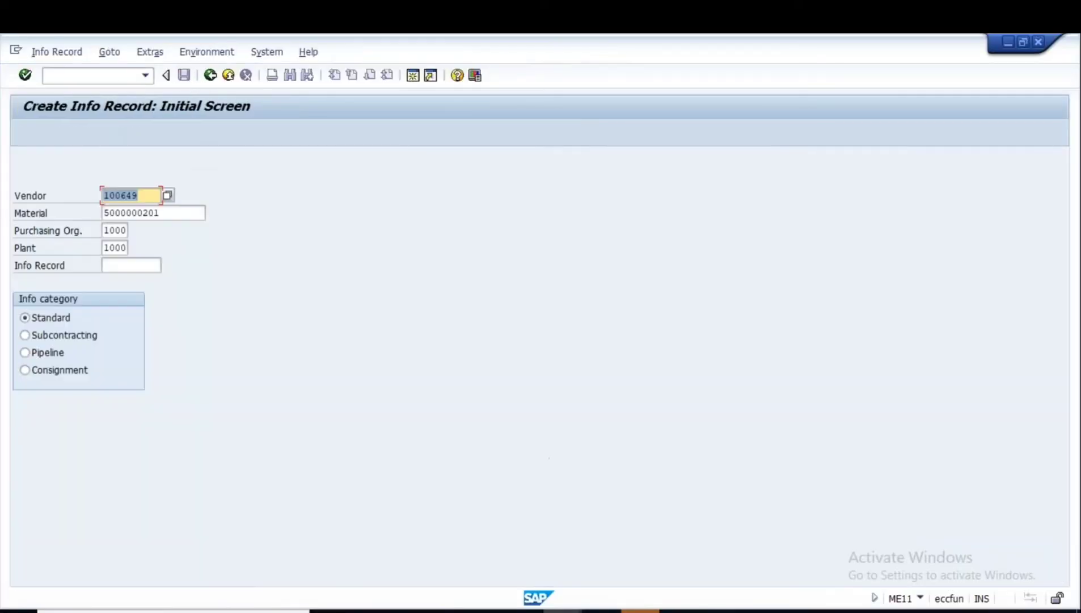
pyautogui.click(50, 52)
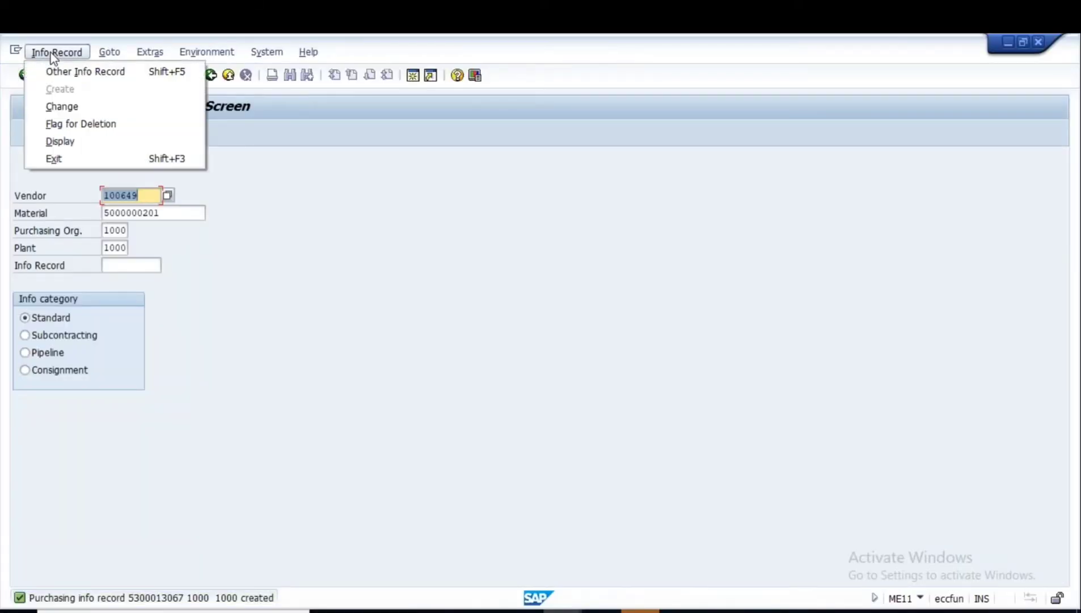
pyautogui.click(62, 105)
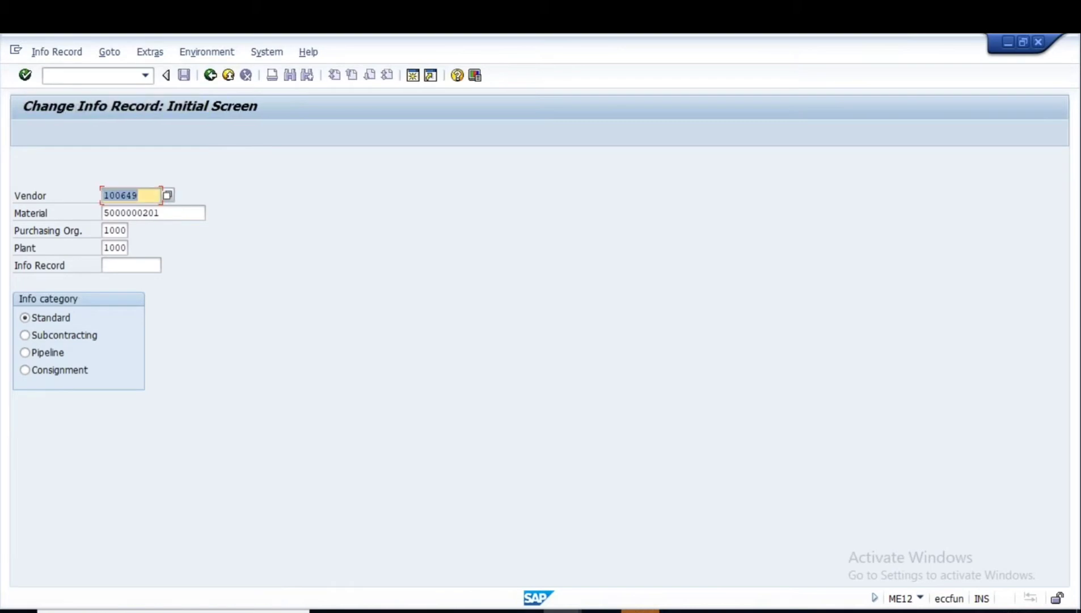
pyautogui.press('Return')
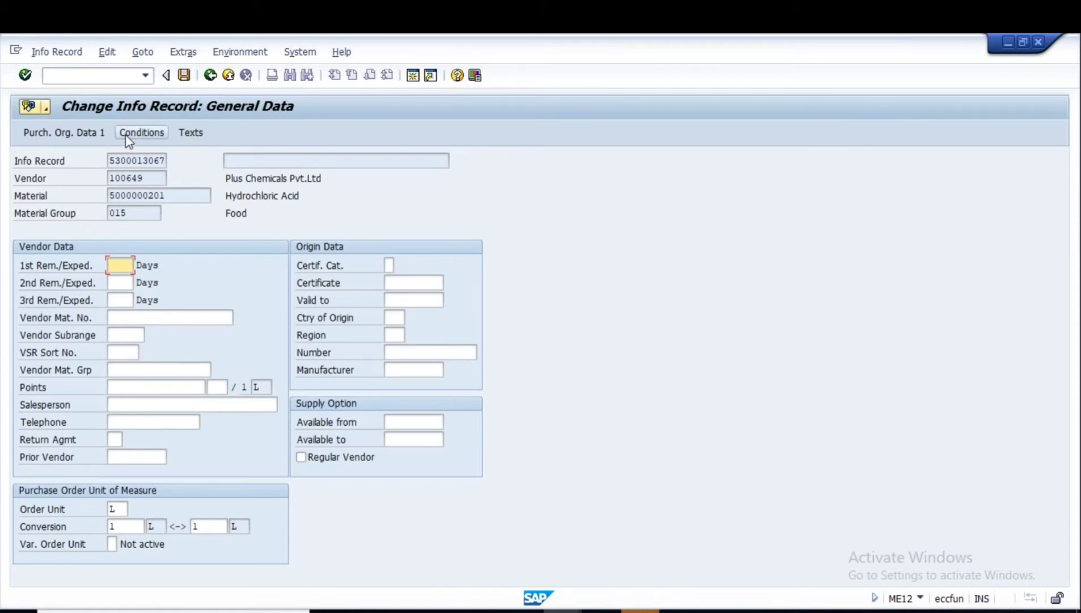
# Create a new condition validity period with reference to the existing one, and set its end date to 31.12.2018
pyautogui.click(143, 135)
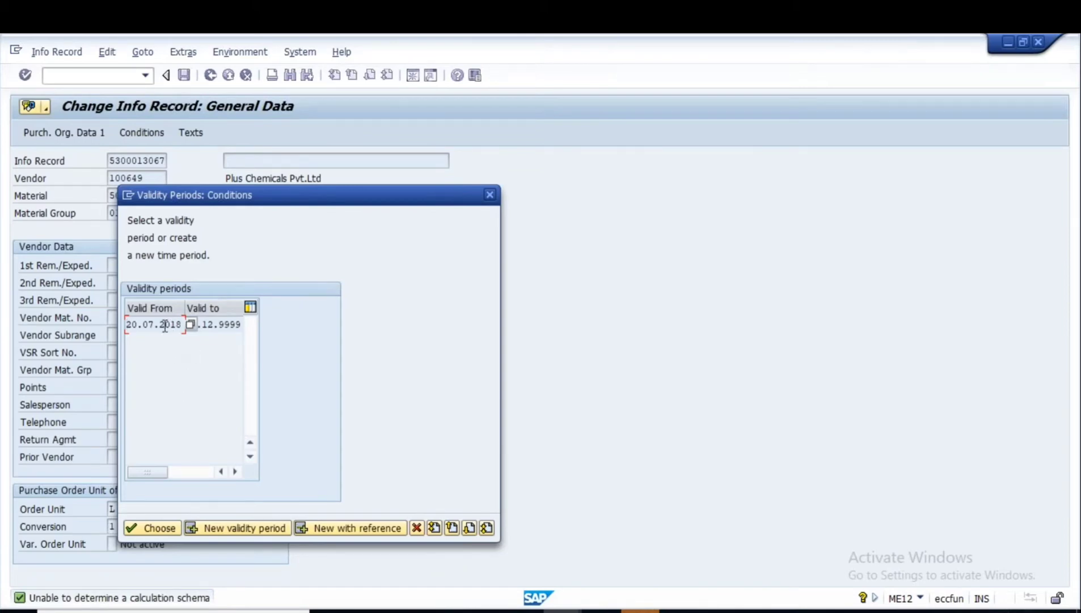
pyautogui.click(353, 528)
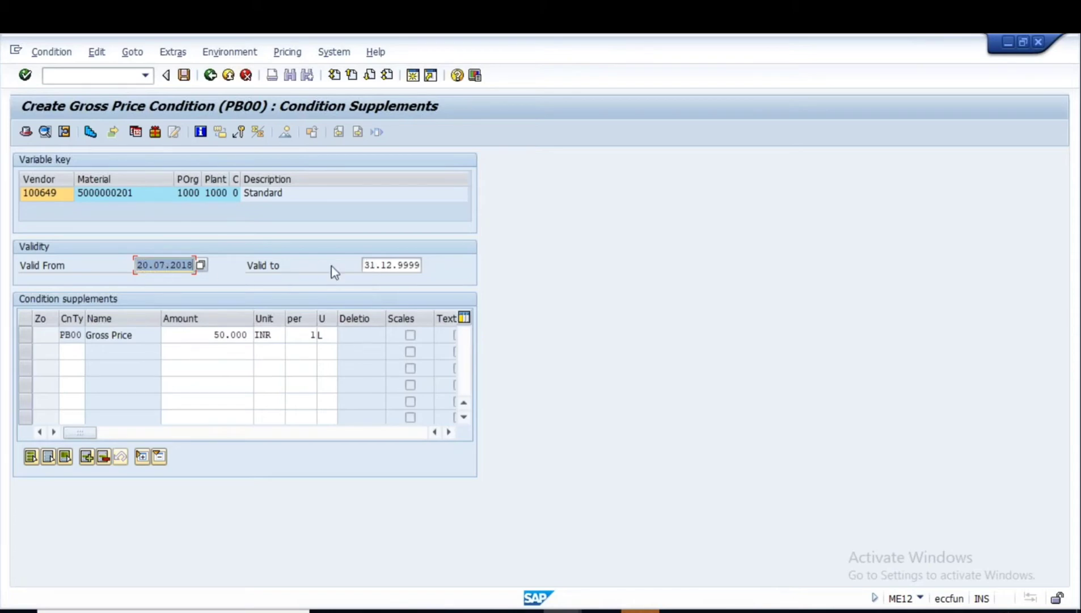
pyautogui.click(400, 265)
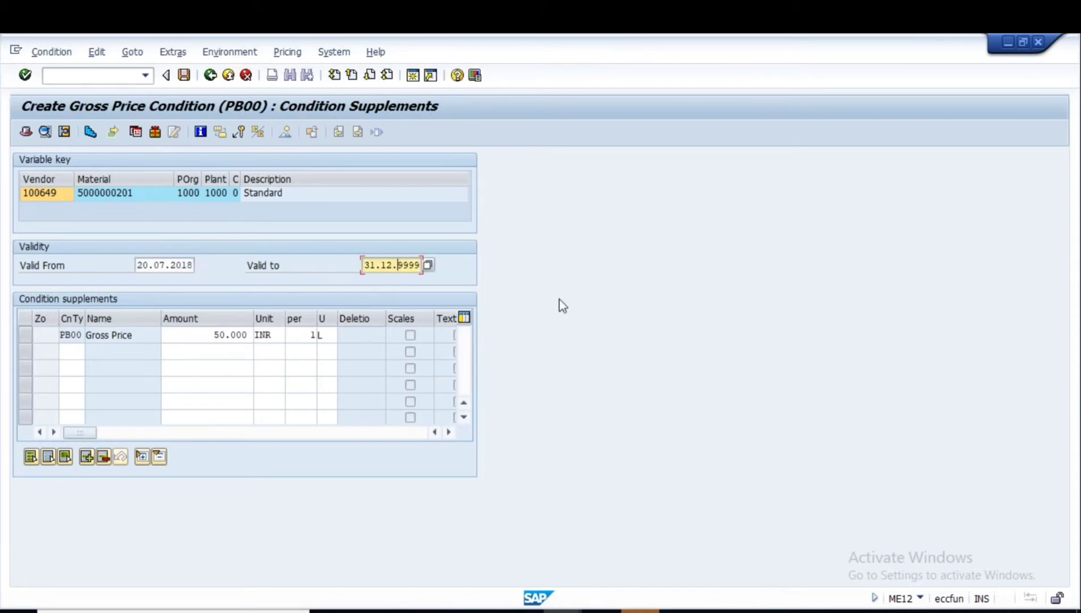
pyautogui.press('Delete')
pyautogui.press('Delete')
pyautogui.press('Delete')
pyautogui.press('Delete')
pyautogui.write('2018')
# Clear the existing amount of the PB00 gross price condition for replacement
pyautogui.click(240, 336)
pyautogui.press('Delete')
pyautogui.press('Delete')
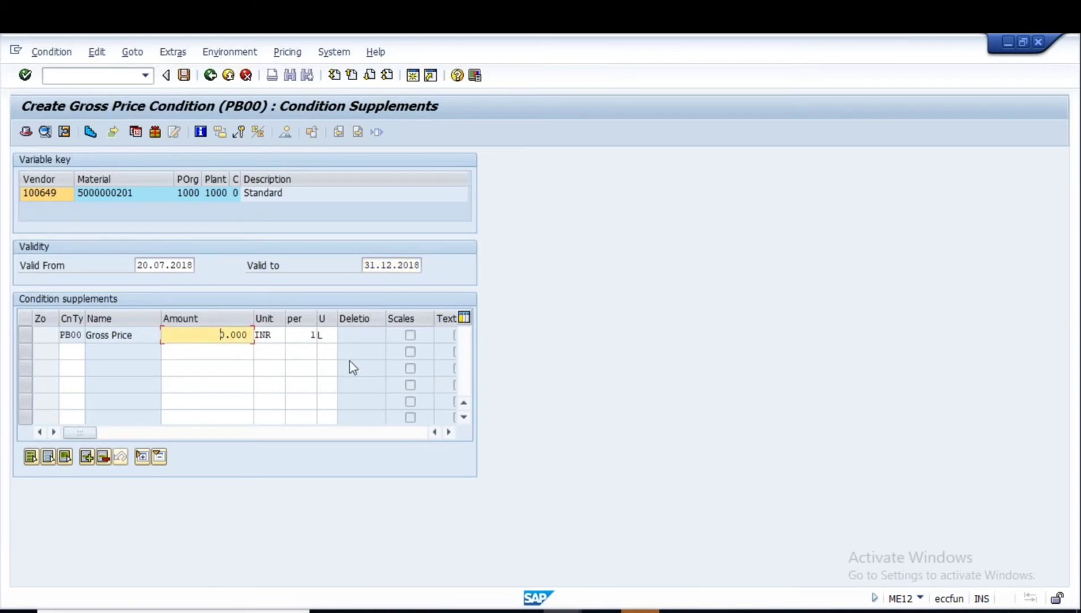
# Set the PB00 gross price amount to 55 INR, check the validity dates, and save the purchasing info record
pyautogui.write('55')
pyautogui.press('Return')
pyautogui.click(161, 266)
pyautogui.click(394, 266)
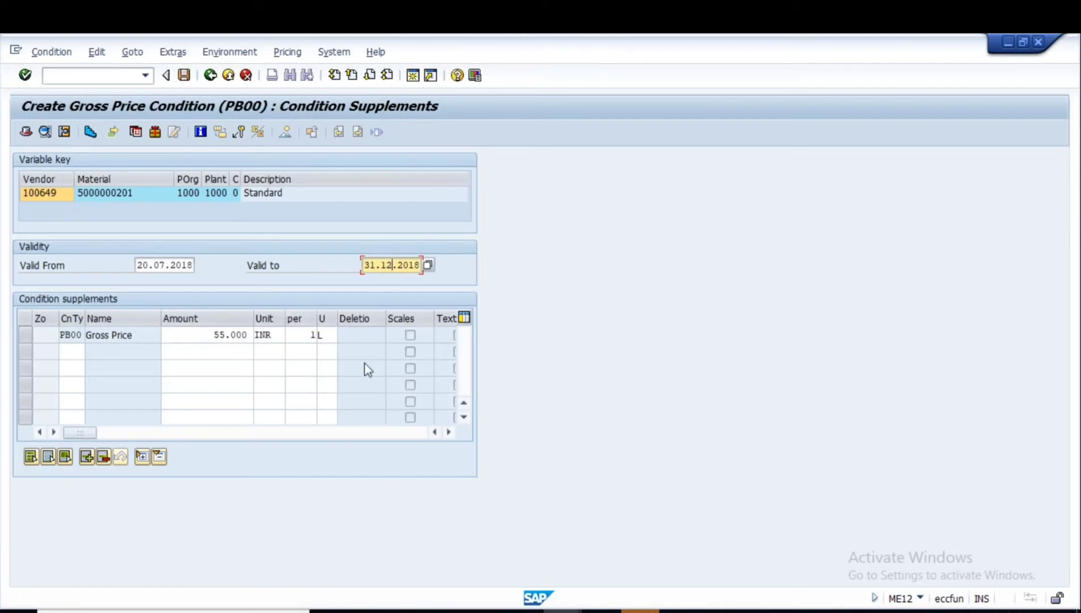
pyautogui.click(154, 265)
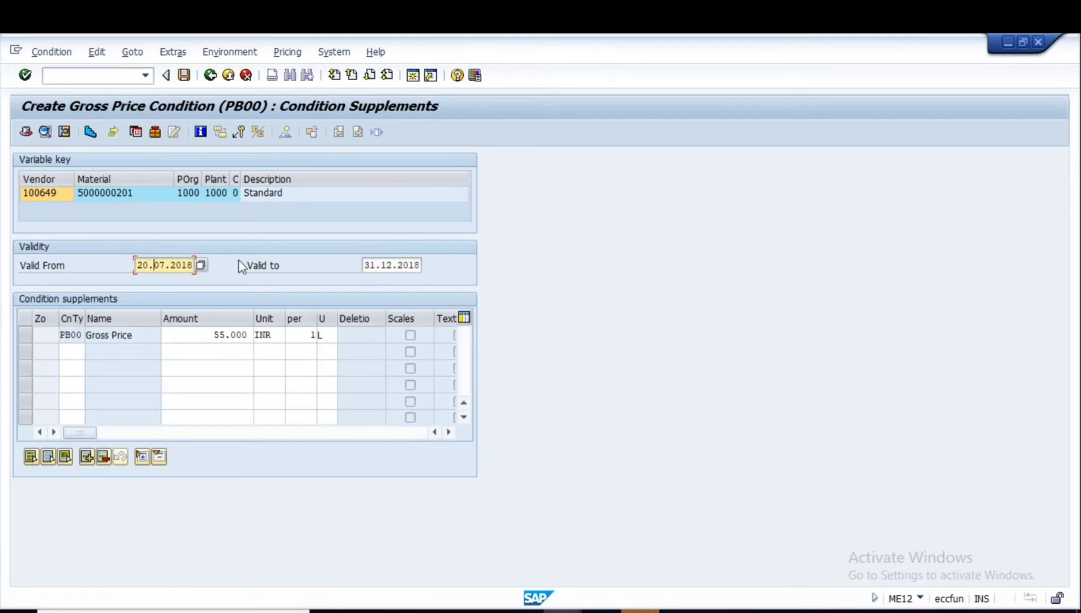
pyautogui.click(388, 264)
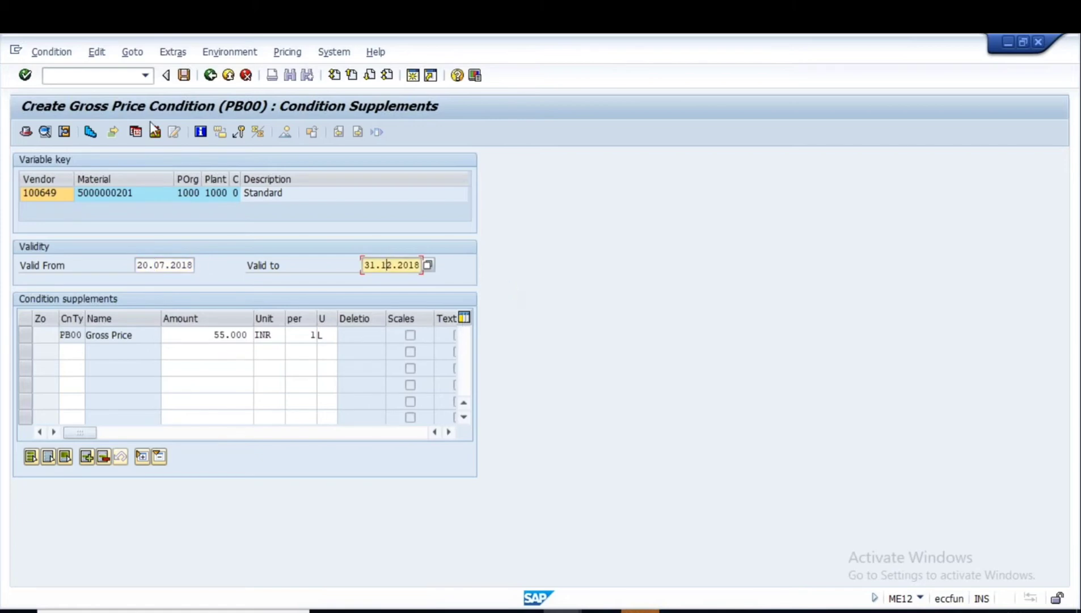
pyautogui.click(184, 75)
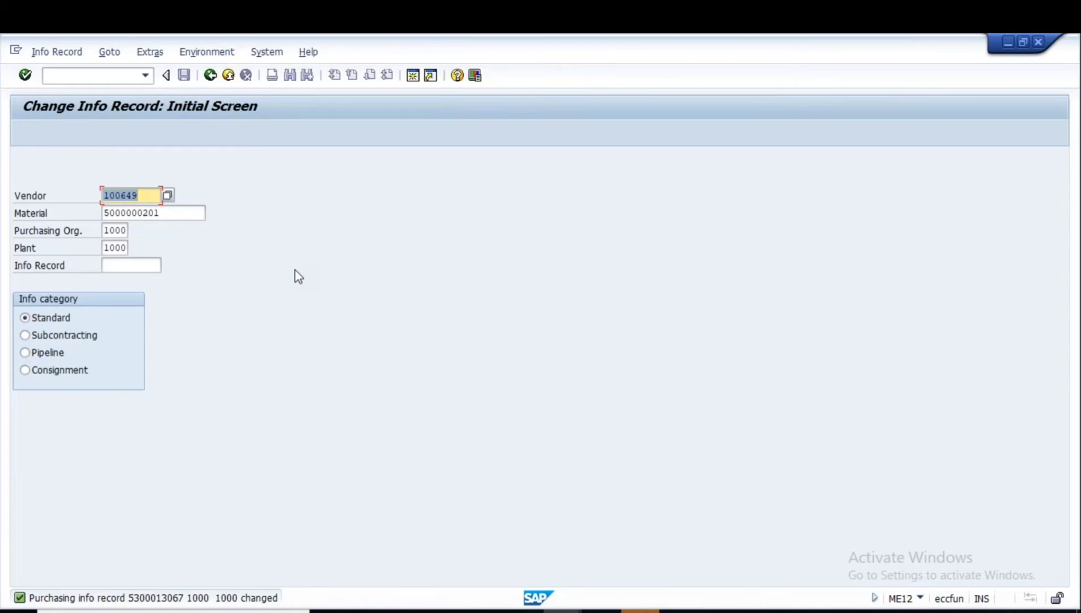
# Switch to PowerPoint and present the "Info records automatic update" slide in full screen
pyautogui.click(756, 611)
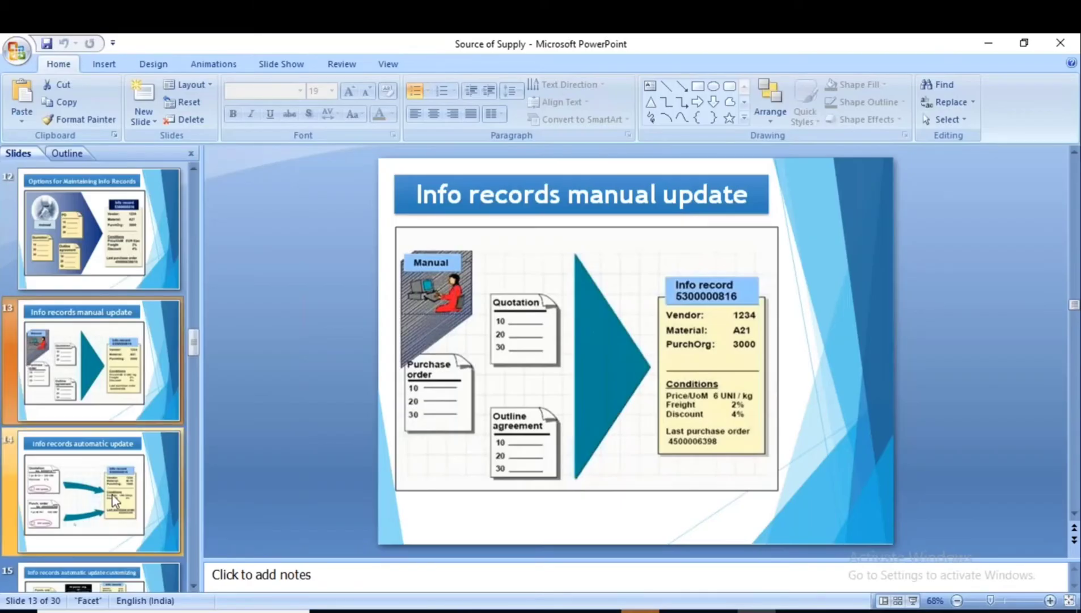
pyautogui.click(99, 489)
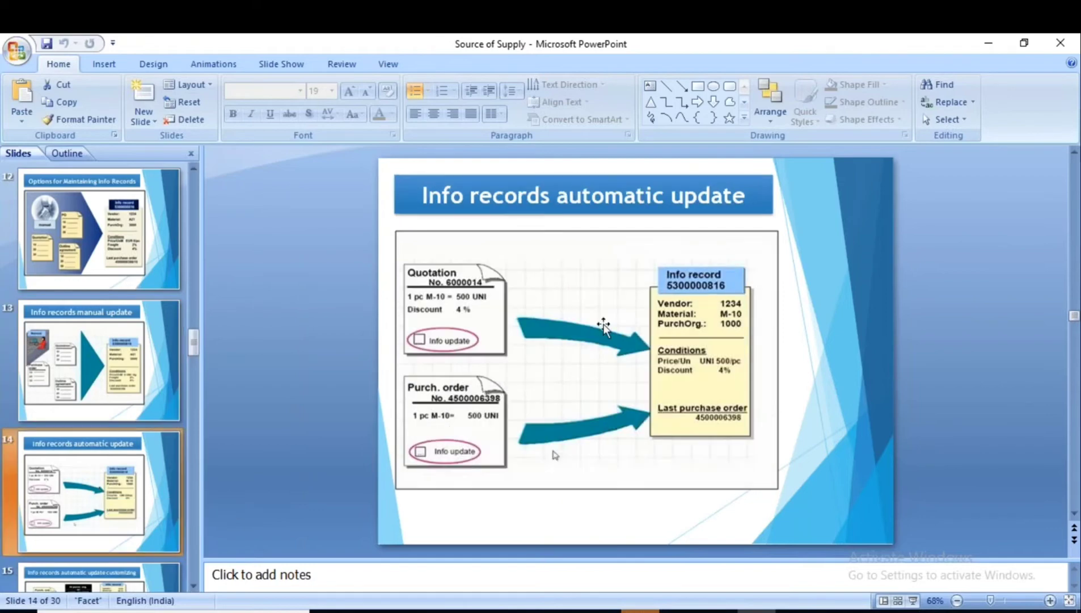
pyautogui.hotkey('shift', 'F5')
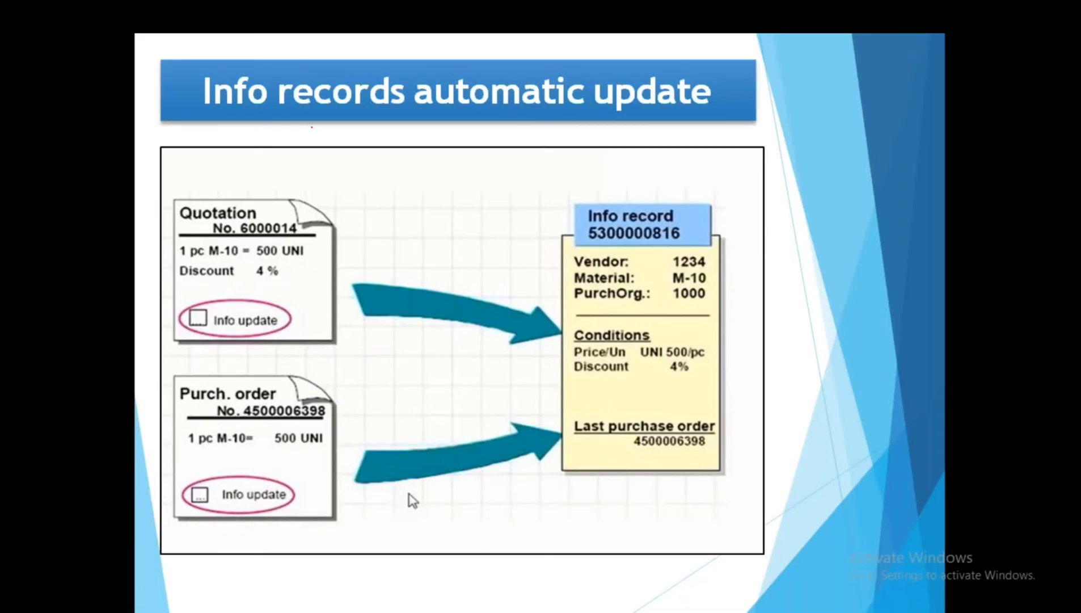
# Mark the quotation, the purchase order and their Info update boxes in red ink, and draw a curve to the info record's Conditions
pyautogui.moveTo(247, 398)
pyautogui.mouseDown()
pyautogui.moveTo(252, 414)
pyautogui.moveTo(370, 350)
pyautogui.mouseUp()
pyautogui.moveTo(287, 390)
pyautogui.mouseDown()
pyautogui.moveTo(284, 417)
pyautogui.moveTo(373, 359)
pyautogui.mouseUp()
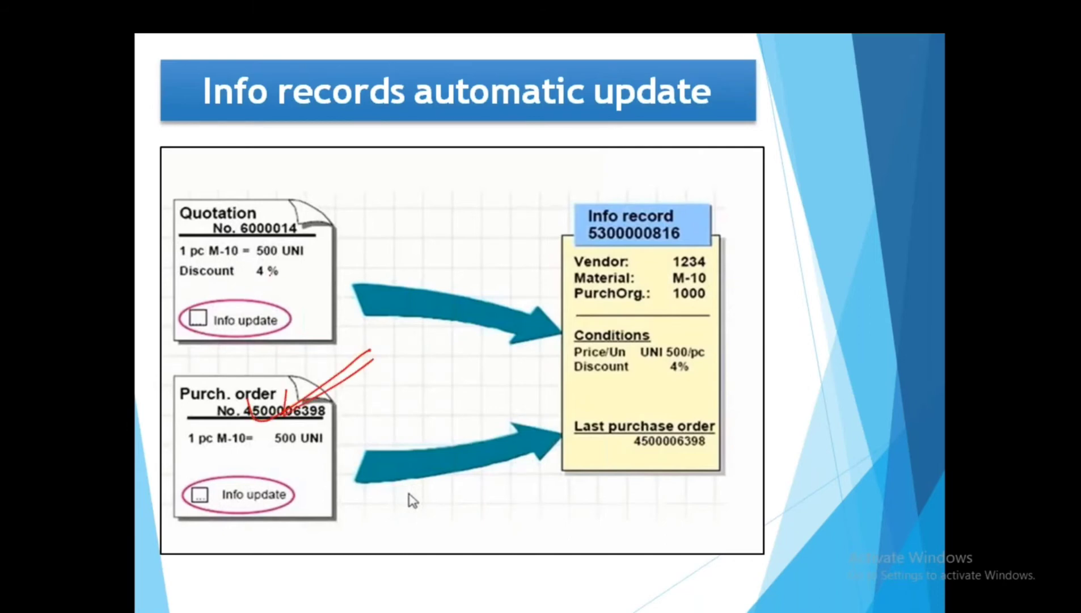
pyautogui.moveTo(272, 223); pyautogui.dragTo(388, 216)
pyautogui.moveTo(221, 305)
pyautogui.mouseDown()
pyautogui.moveTo(206, 307)
pyautogui.moveTo(278, 320)
pyautogui.moveTo(173, 333)
pyautogui.moveTo(287, 306)
pyautogui.moveTo(273, 297)
pyautogui.mouseUp()
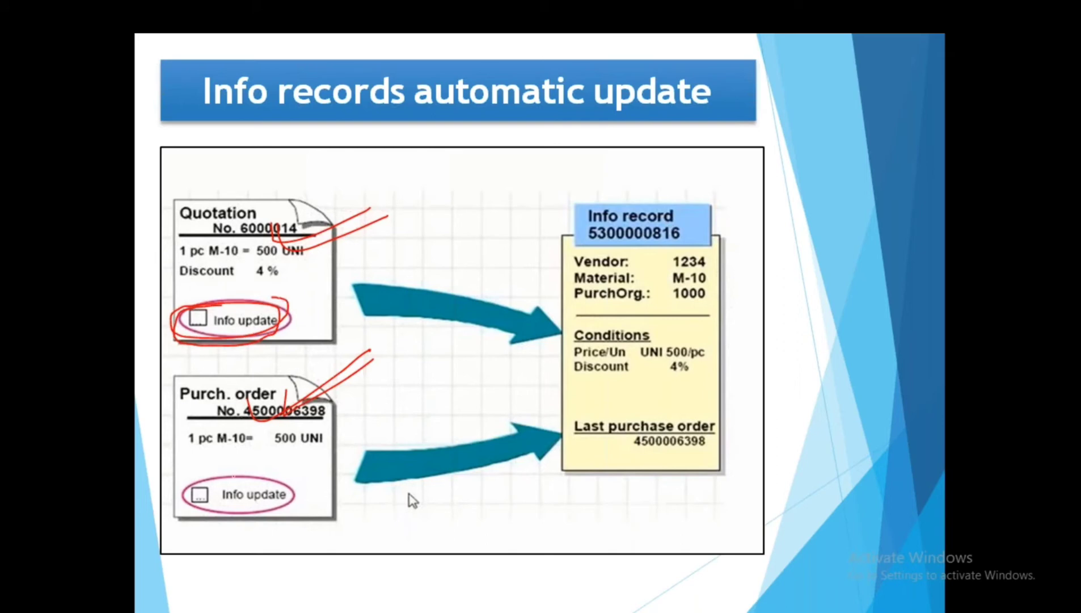
pyautogui.moveTo(233, 475)
pyautogui.mouseDown()
pyautogui.moveTo(182, 498)
pyautogui.moveTo(195, 517)
pyautogui.moveTo(285, 478)
pyautogui.mouseUp()
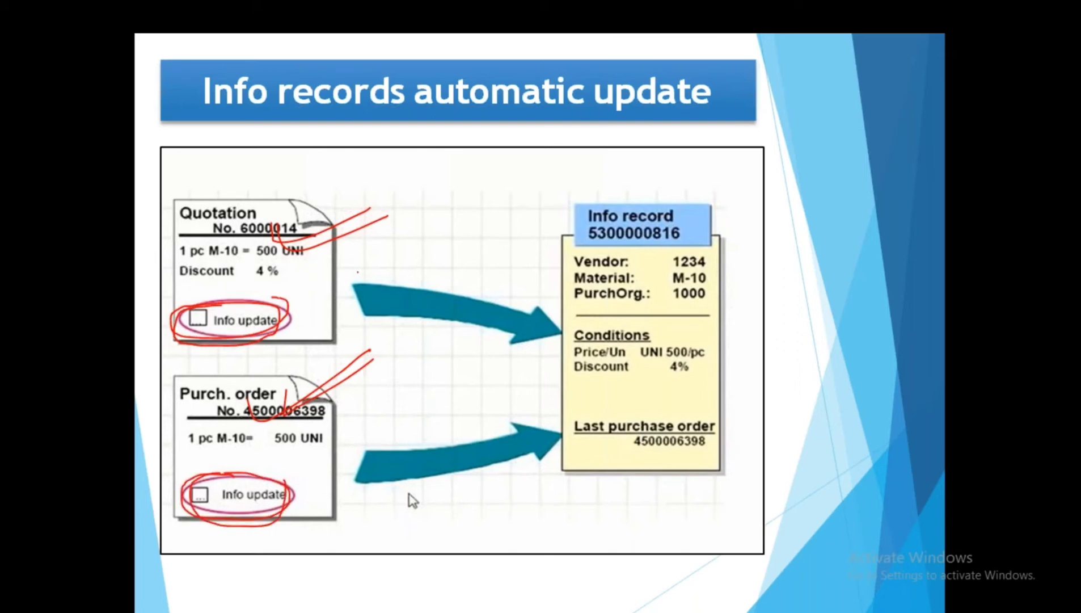
pyautogui.moveTo(236, 316); pyautogui.dragTo(301, 306)
pyautogui.moveTo(253, 498); pyautogui.dragTo(316, 463)
pyautogui.moveTo(302, 289); pyautogui.dragTo(598, 346)
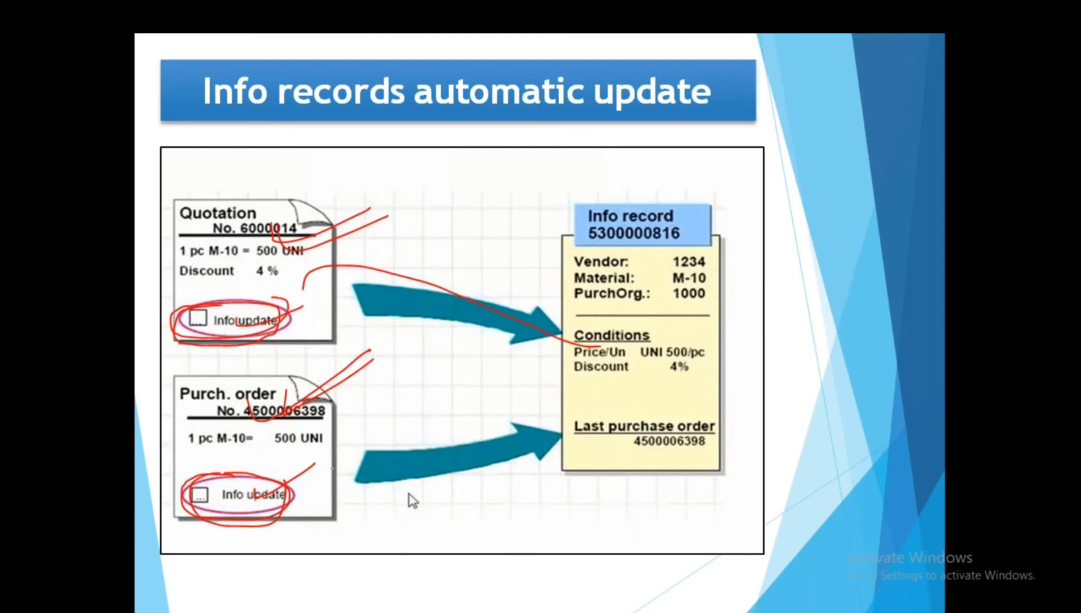
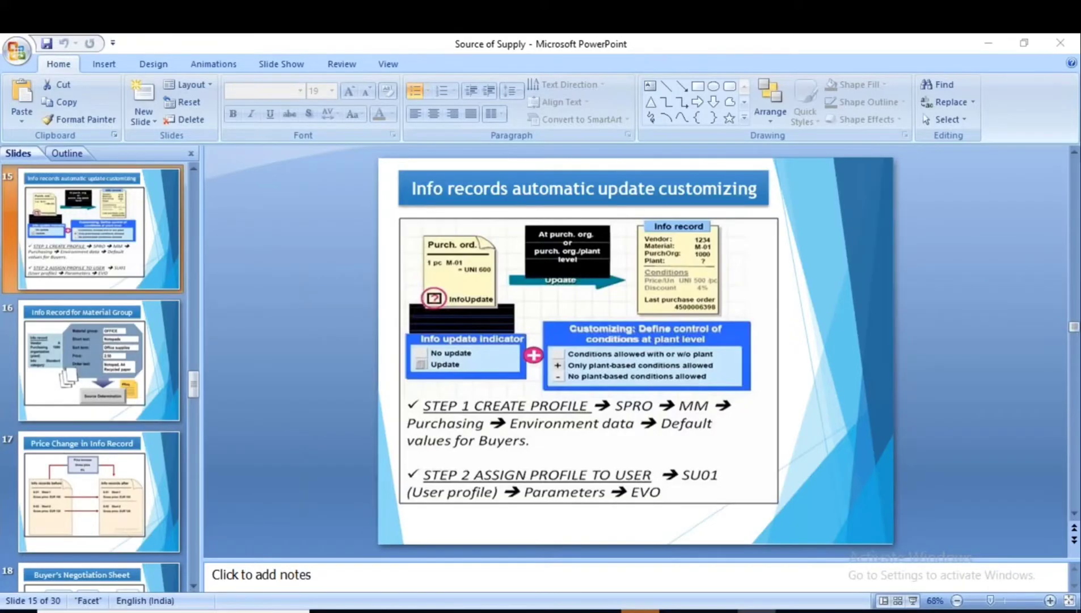
# Switch to the SAP Display IMG structure and expand Materials Management and its Purchasing node, following the path on the slide
pyautogui.hotkey('alt', 'Tab')
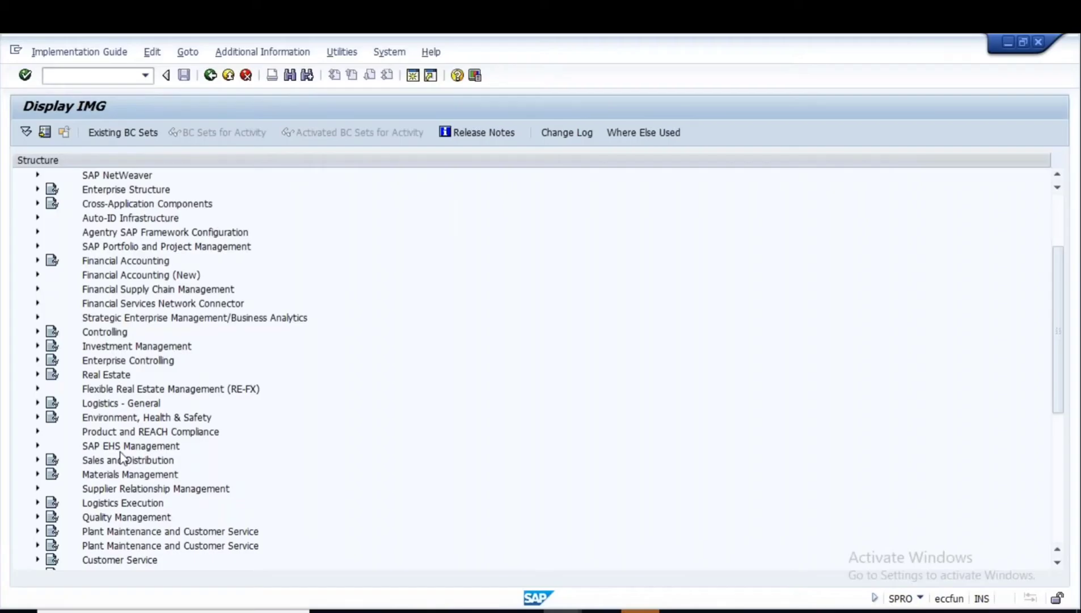
pyautogui.scroll(-4, 121, 456)
pyautogui.click(126, 333)
pyautogui.click(38, 332)
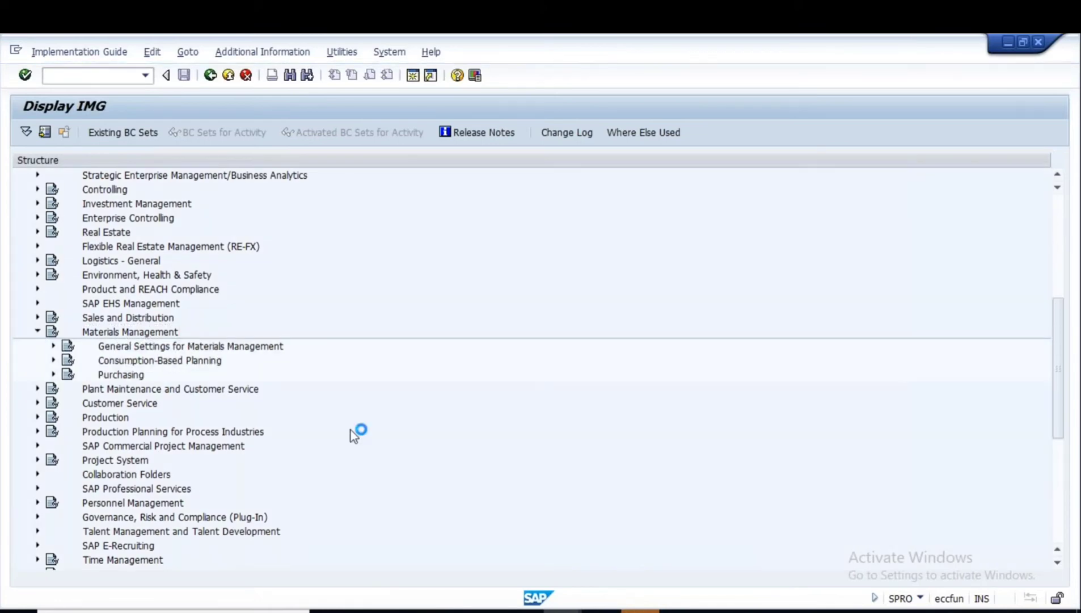
pyautogui.hotkey('alt', 'Tab')
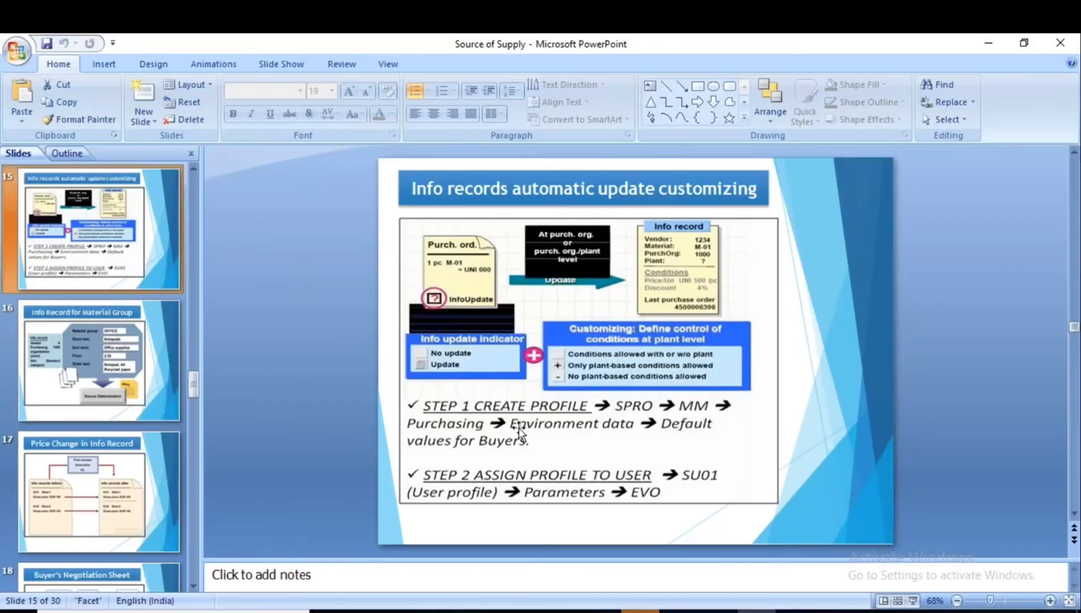
pyautogui.hotkey('alt', 'Tab')
pyautogui.click(53, 375)
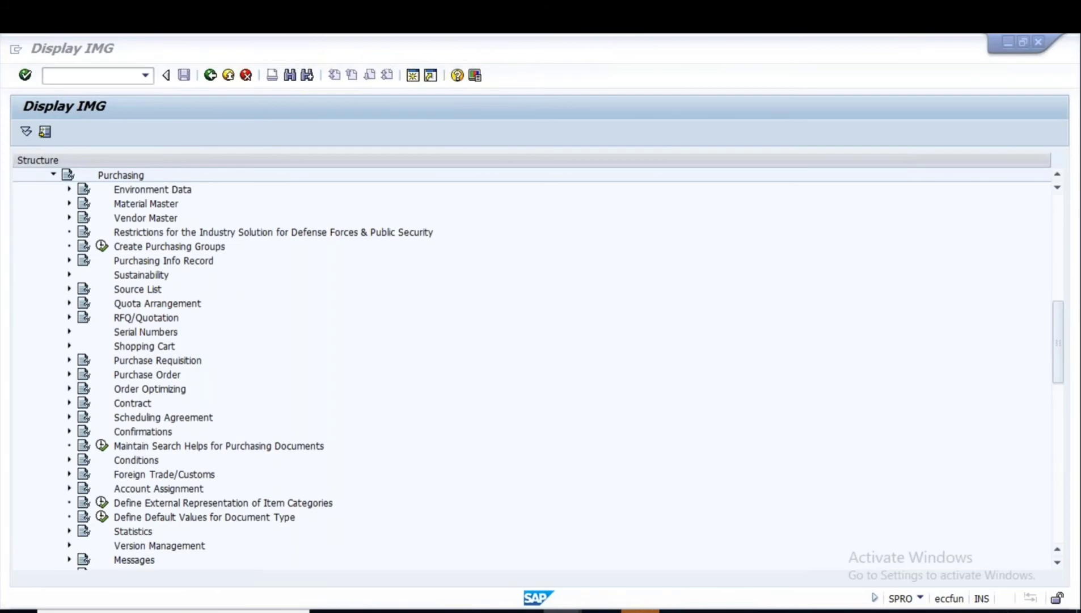
# Expand Environment Data under Purchasing and open the activity Define Default Values for Buyers
pyautogui.hotkey('alt', 'Tab')
pyautogui.hotkey('alt', 'Tab')
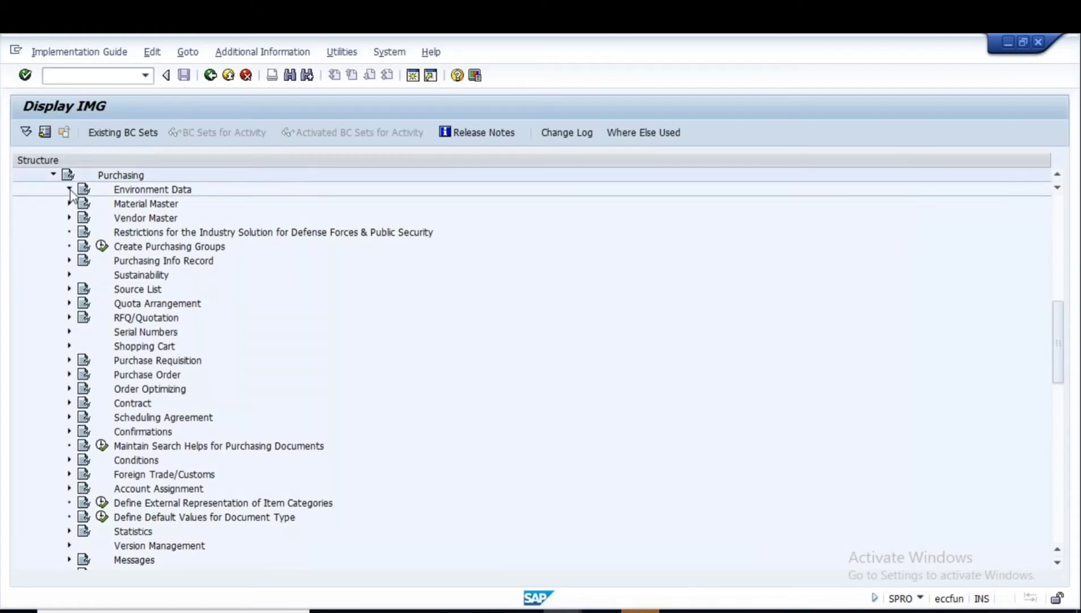
pyautogui.click(68, 189)
pyautogui.hotkey('alt', 'Tab')
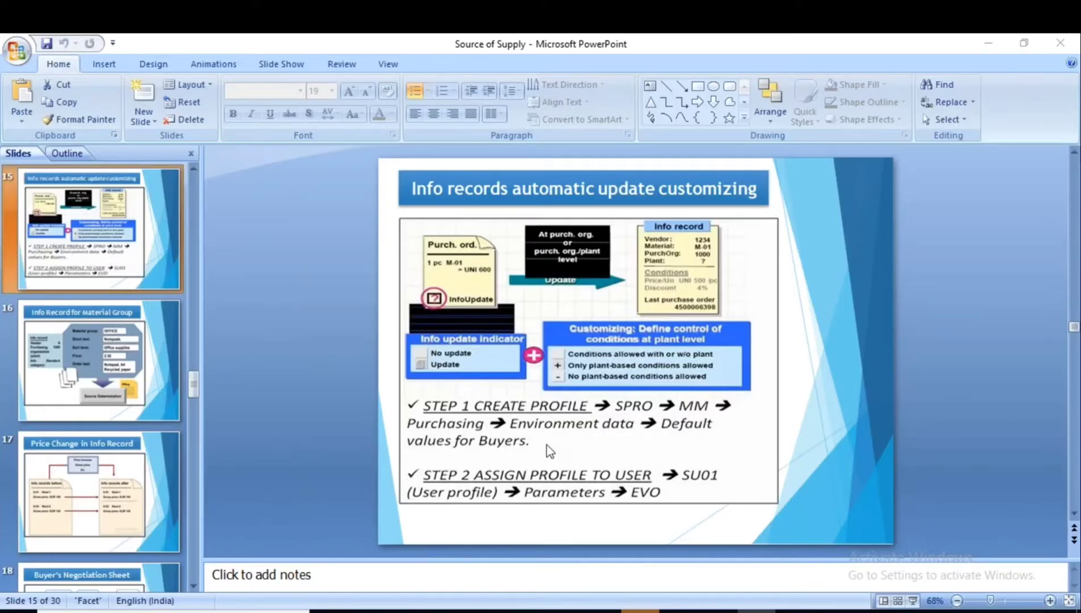
pyautogui.hotkey('alt', 'Tab')
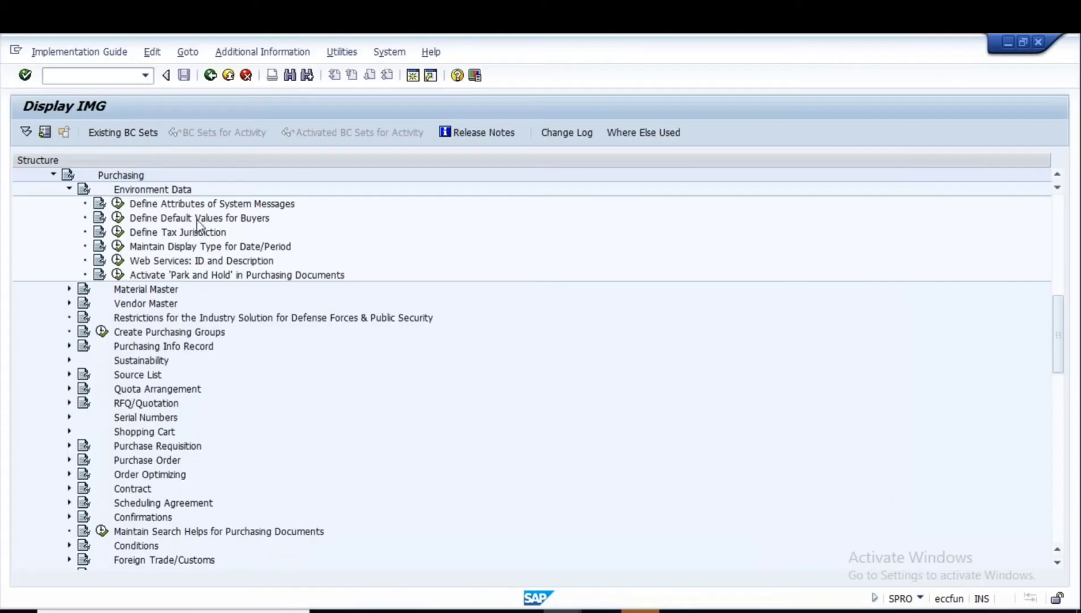
pyautogui.click(118, 217)
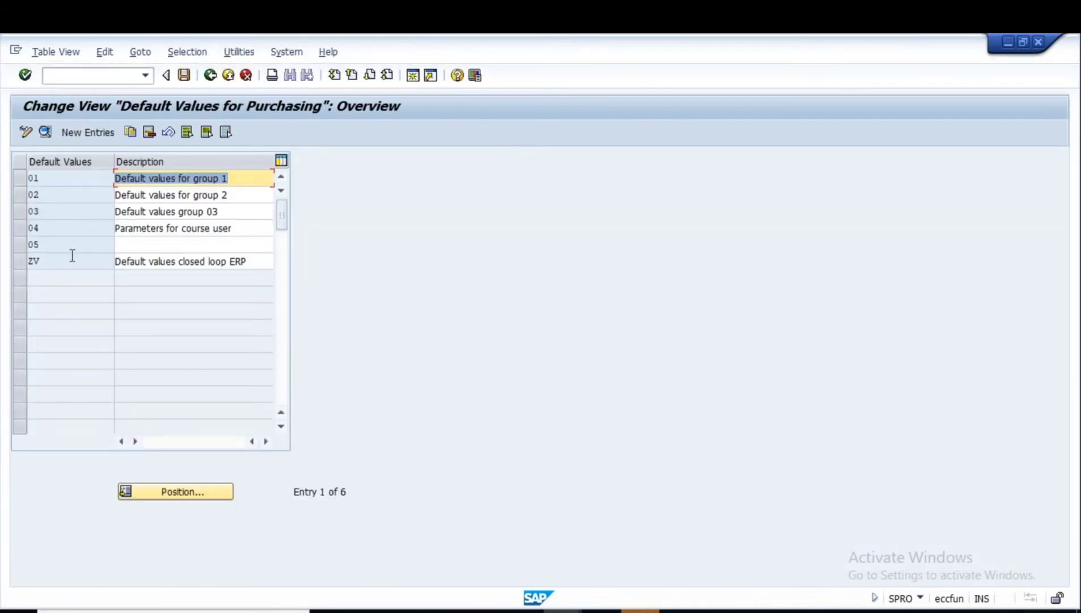
# Examine the details of default values entry 01 and return to the overview
pyautogui.click(17, 177)
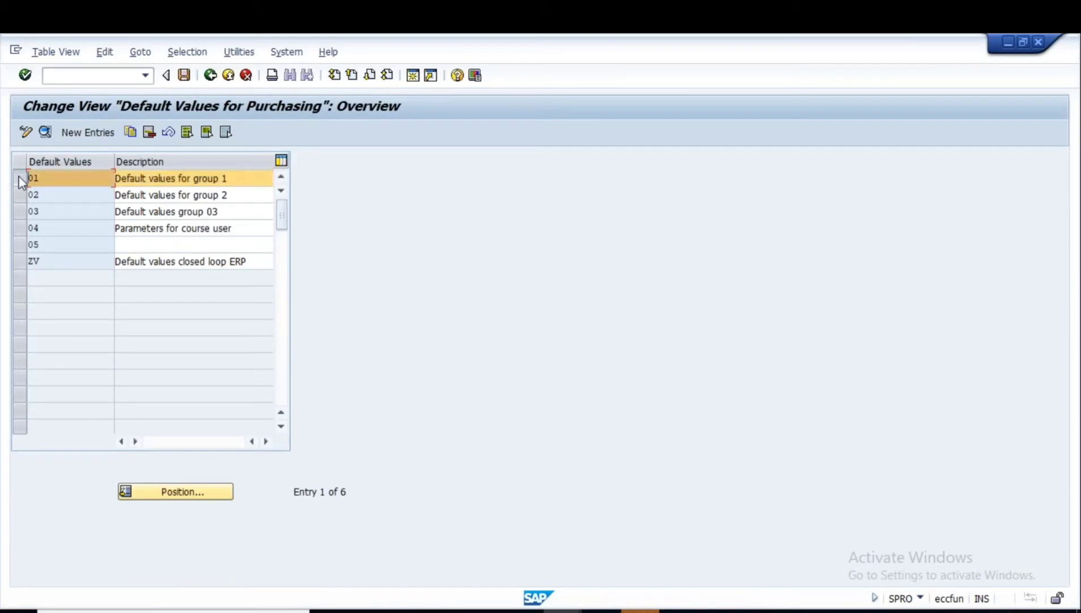
pyautogui.click(45, 134)
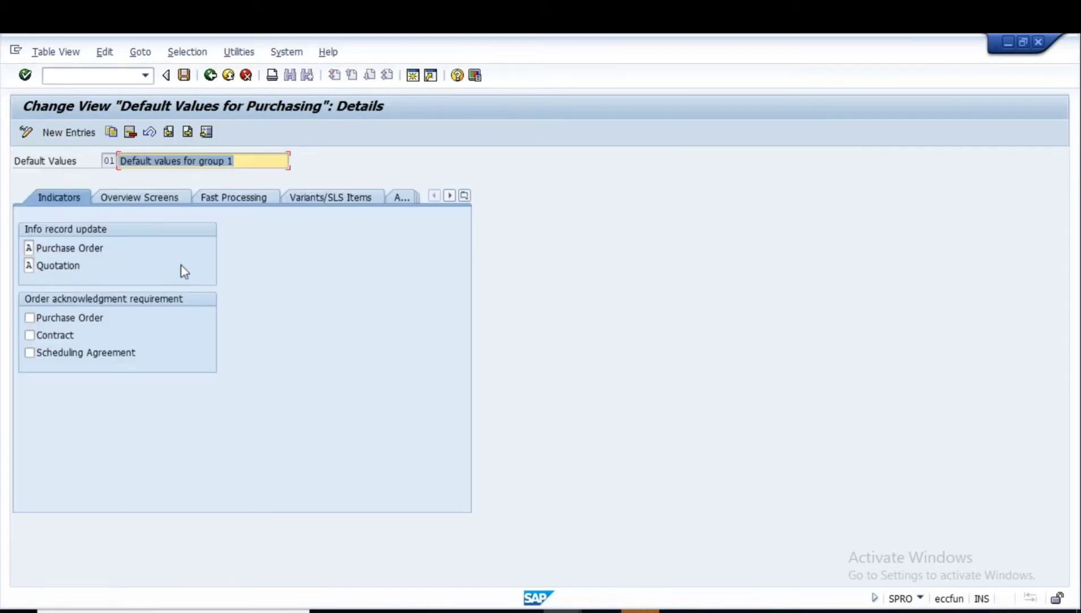
pyautogui.click(210, 75)
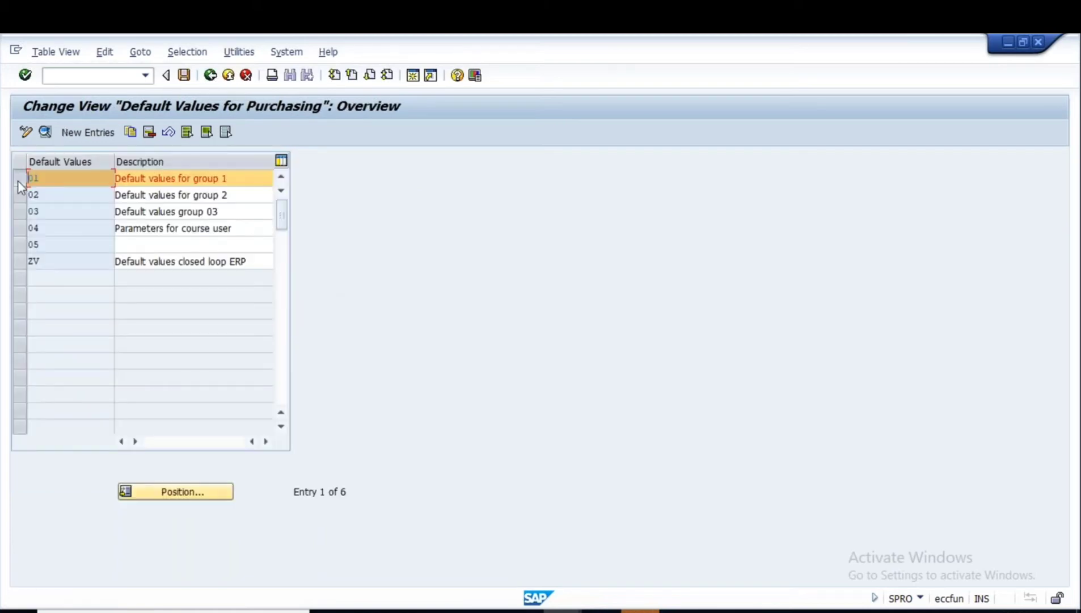
# Create a new default values entry with key SA and a description made of the owner's first name and "_NEW"
pyautogui.click(20, 179)
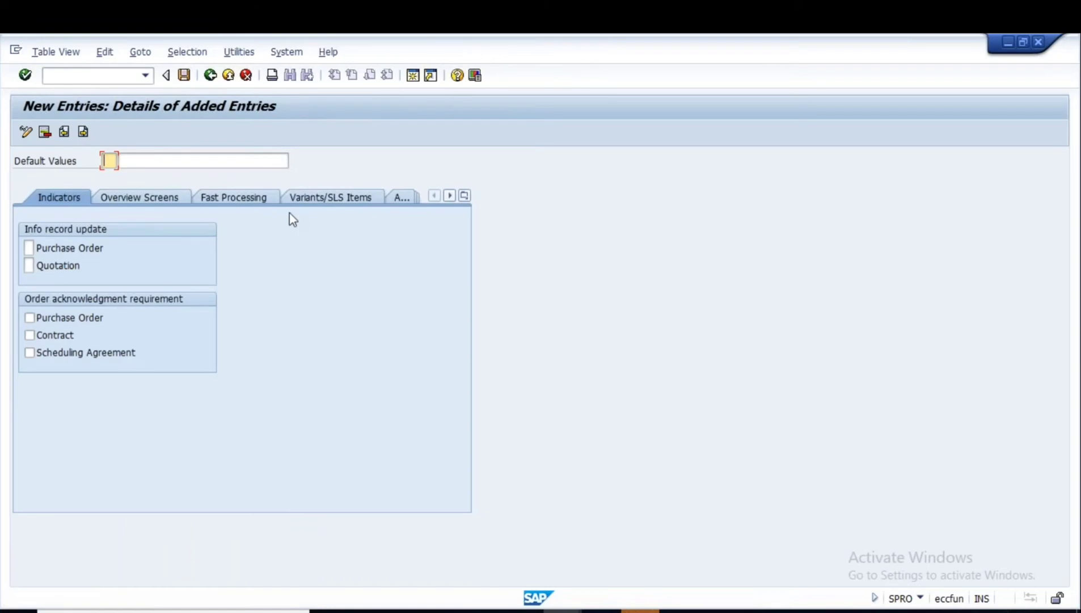
pyautogui.press('BackSpace')
pyautogui.press('capslock')
pyautogui.write('SA')
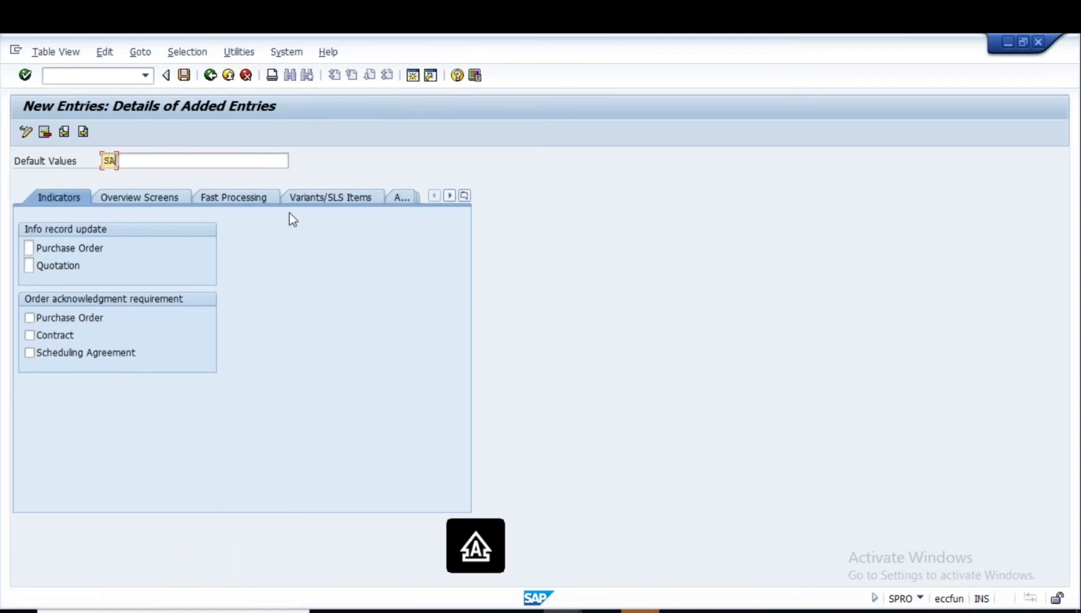
pyautogui.press('Tab')
pyautogui.write('SAVAN')
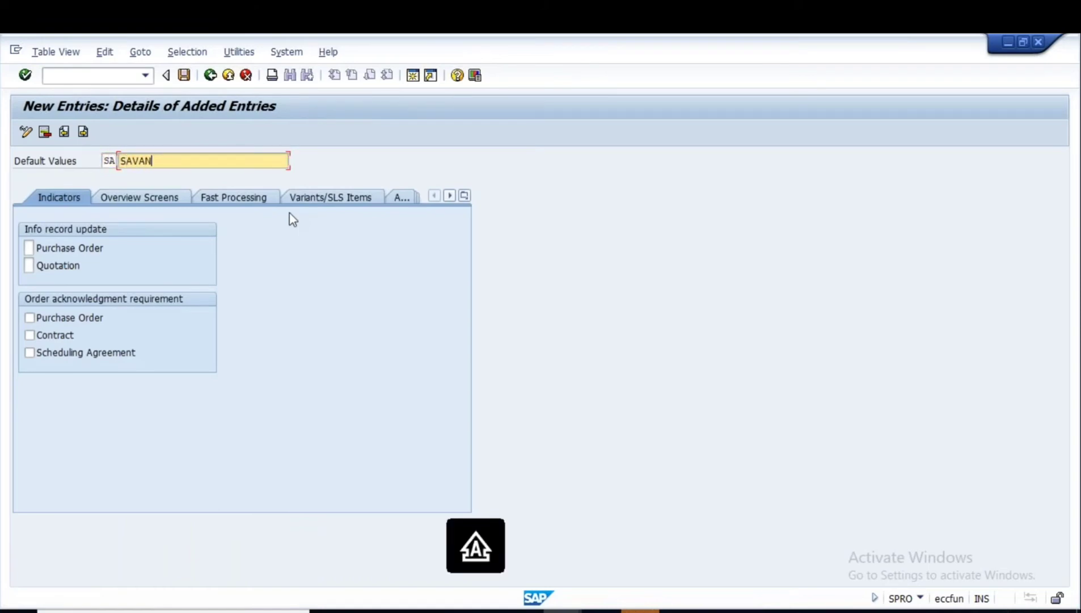
pyautogui.write('_NEW')
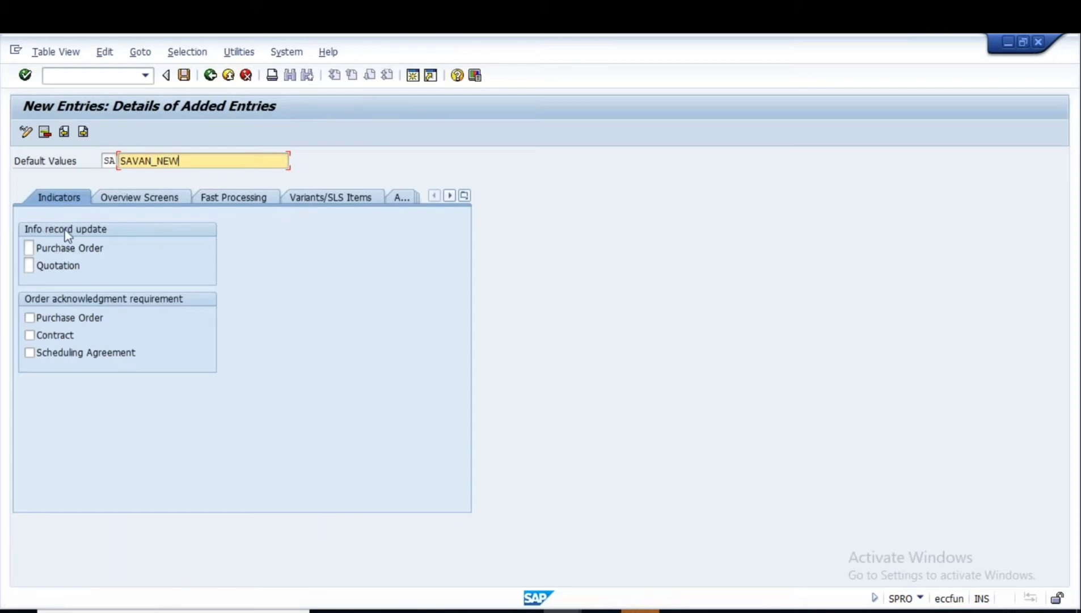
# Set the info record update indicator for Purchase Order to A, Update with or without plant
pyautogui.click(29, 249)
pyautogui.click(39, 250)
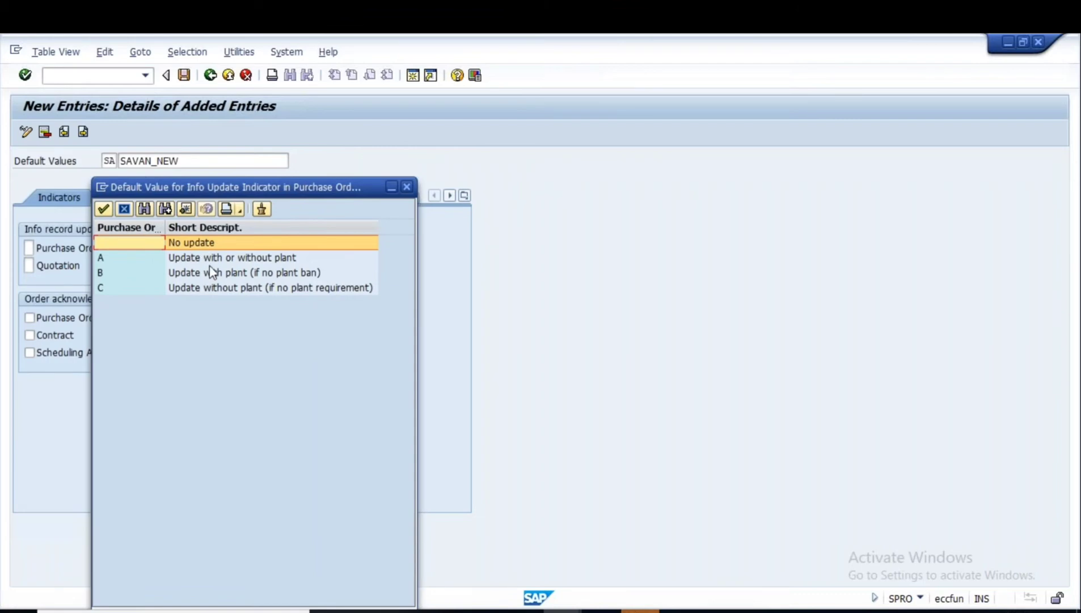
pyautogui.click(220, 258)
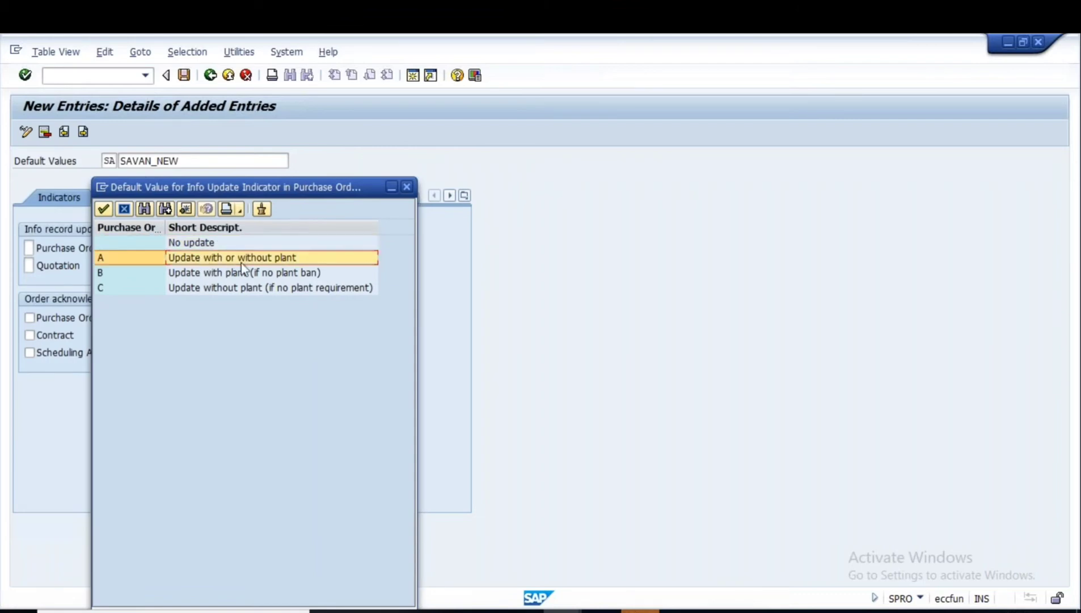
pyautogui.click(248, 273)
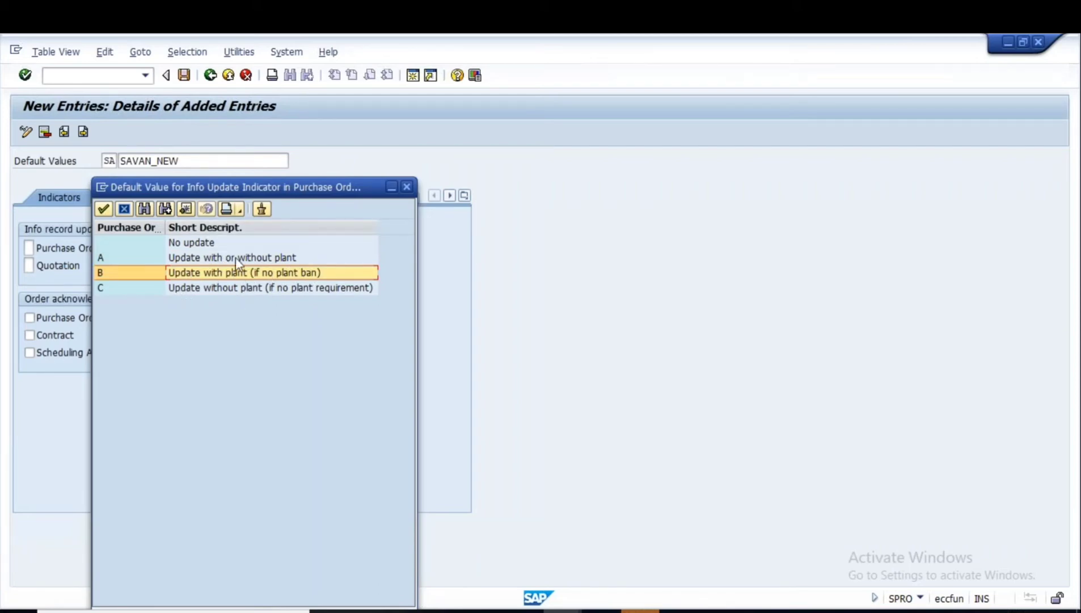
pyautogui.doubleClick(196, 259)
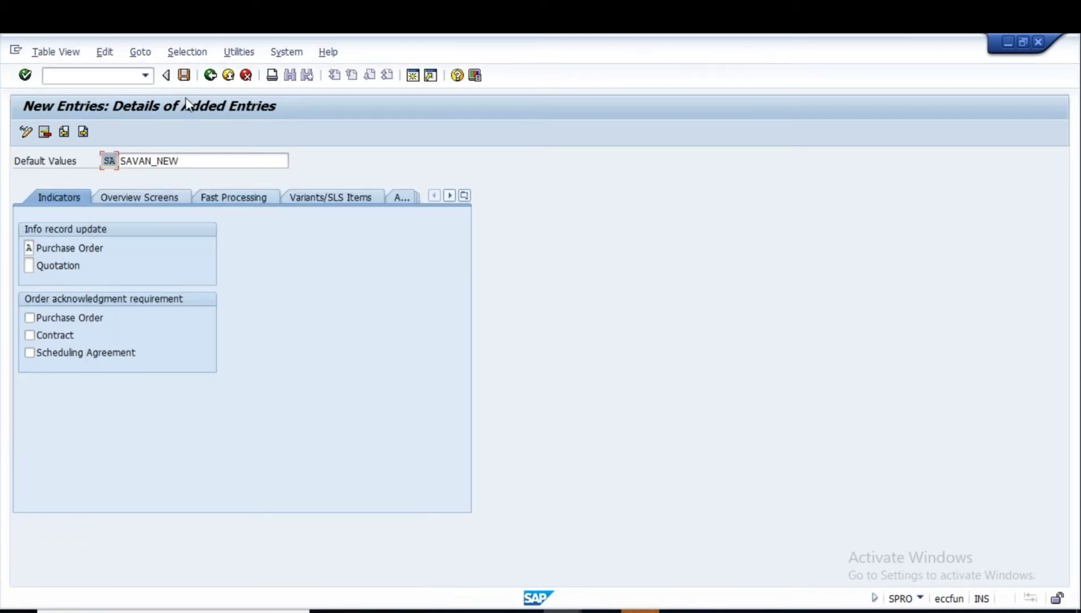
# Save the new entry to customizing request ECQK900963, accept the local request warning, and highlight the entry's key SA
pyautogui.click(183, 75)
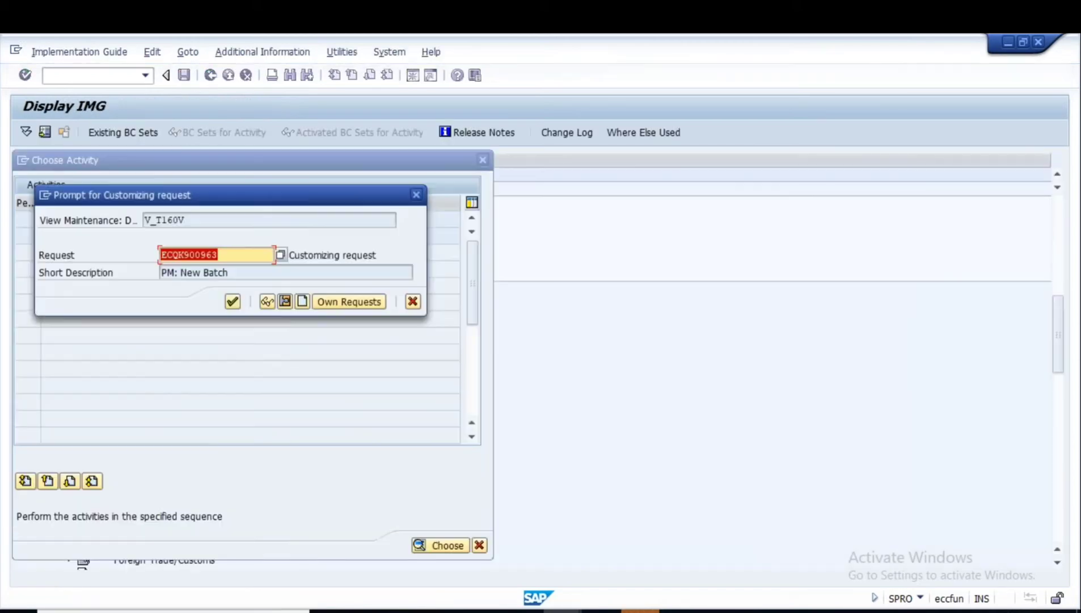
pyautogui.click(235, 303)
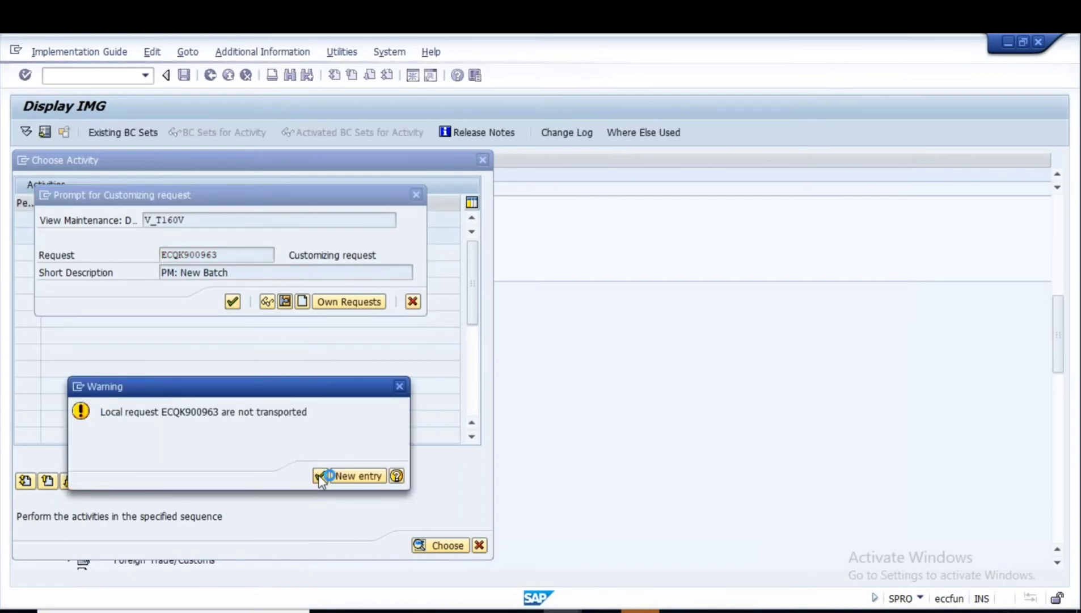
pyautogui.click(320, 476)
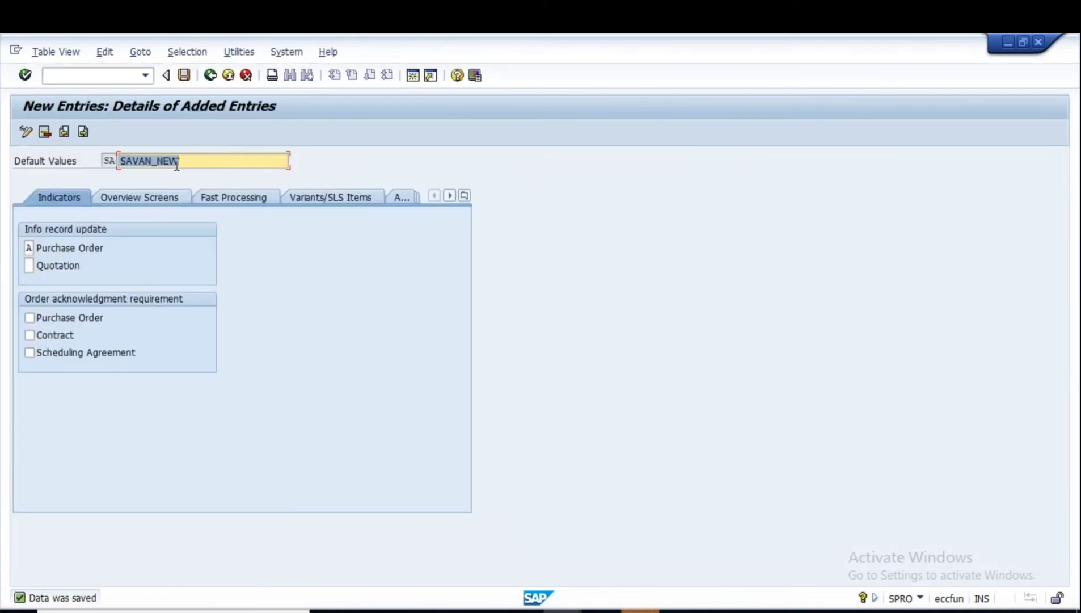
pyautogui.click(108, 161)
pyautogui.moveTo(102, 161); pyautogui.dragTo(123, 161)
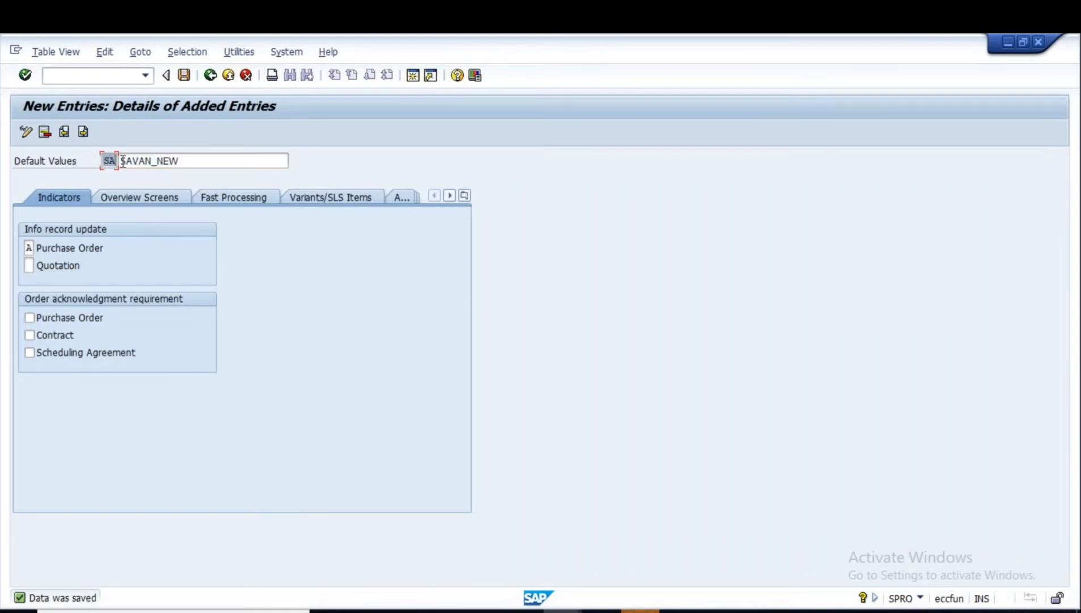
# Switch to PowerPoint, present the "Info records automatic update customizing" slide, mark SU01 and EVO with the pen, and end the show
pyautogui.click(756, 611)
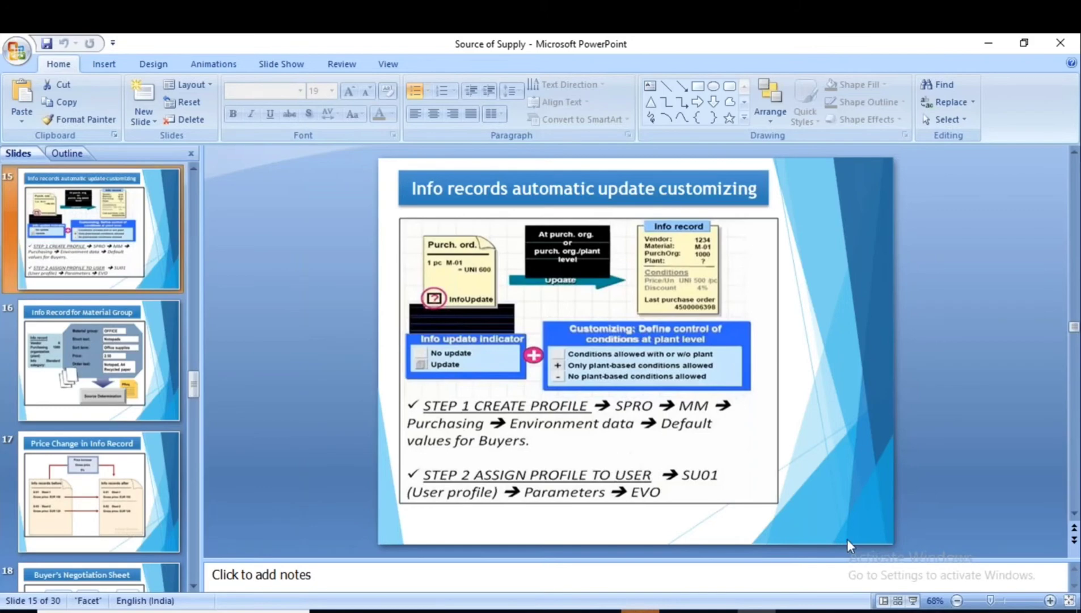
pyautogui.click(913, 601)
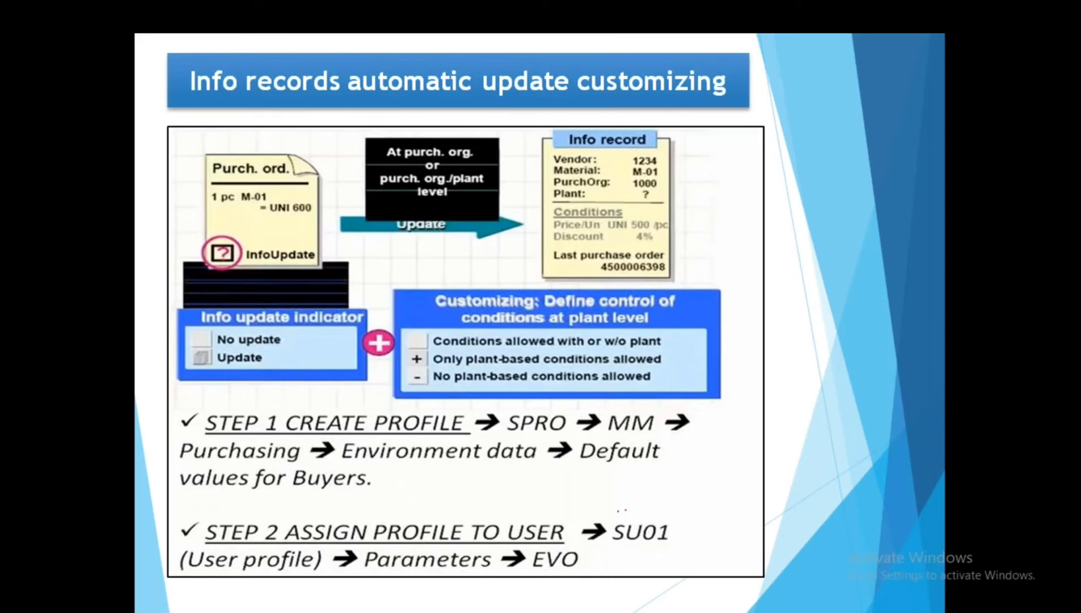
pyautogui.moveTo(620, 510)
pyautogui.mouseDown()
pyautogui.moveTo(669, 512)
pyautogui.moveTo(604, 553)
pyautogui.moveTo(658, 512)
pyautogui.moveTo(624, 510)
pyautogui.mouseUp()
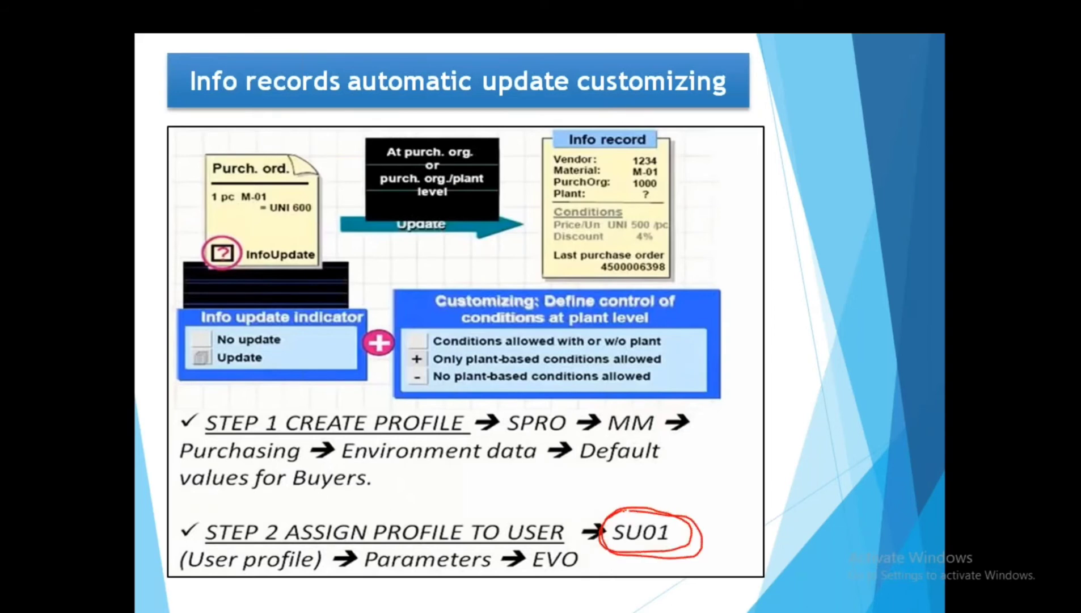
pyautogui.moveTo(543, 564)
pyautogui.mouseDown()
pyautogui.moveTo(599, 549)
pyautogui.moveTo(561, 578)
pyautogui.moveTo(611, 548)
pyautogui.mouseUp()
pyautogui.press('Right')
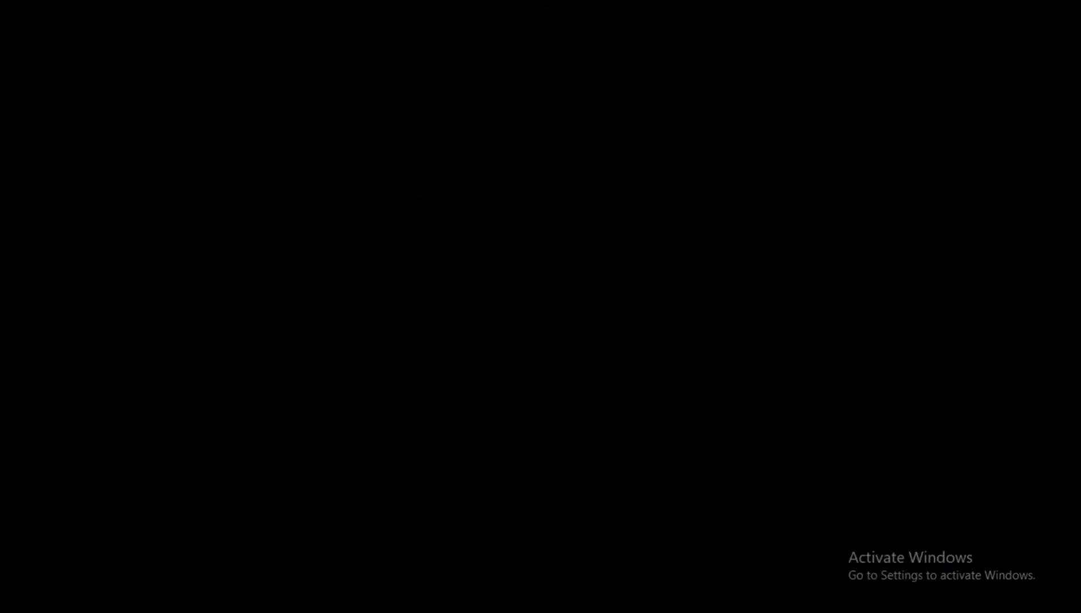
pyautogui.press('Escape')
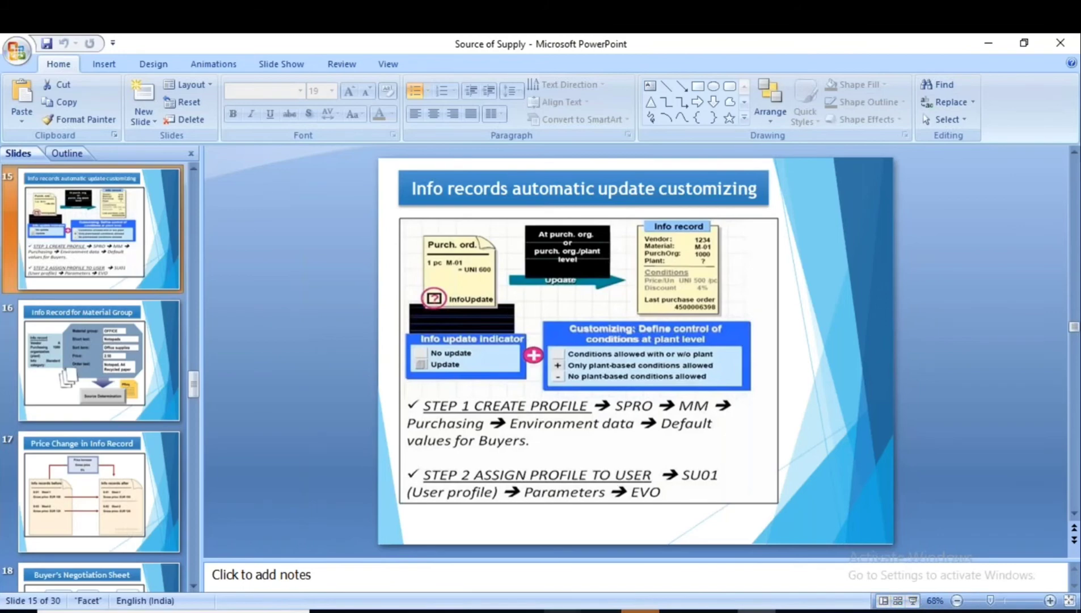
# Switch back to the SAP default values entry and show the logged-on user instead of the transaction in the status information
pyautogui.moveTo(544, 573)
pyautogui.click(782, 560)
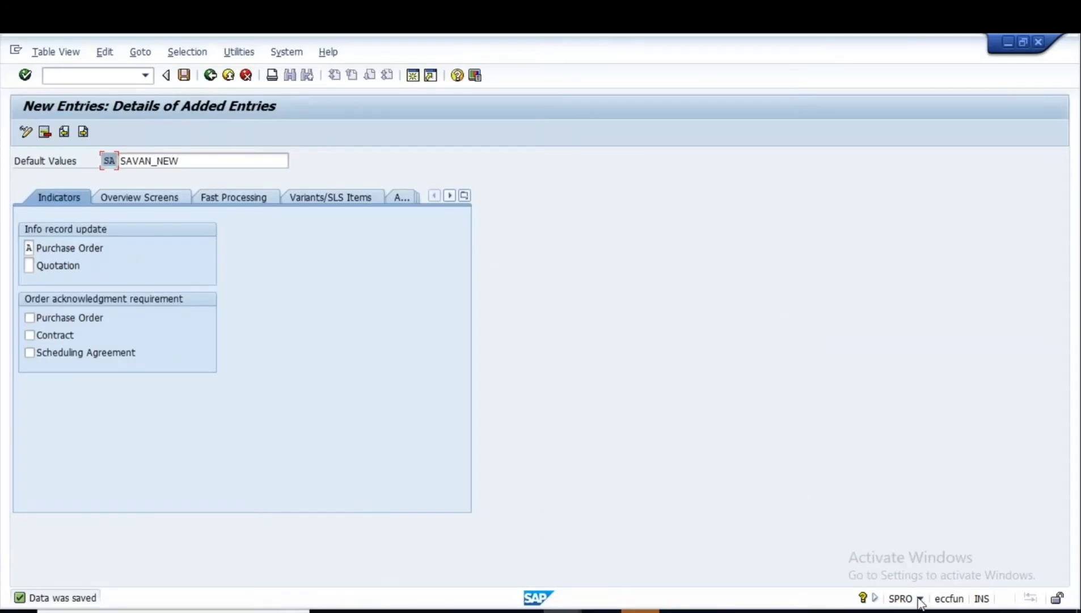
pyautogui.click(920, 599)
pyautogui.click(1041, 499)
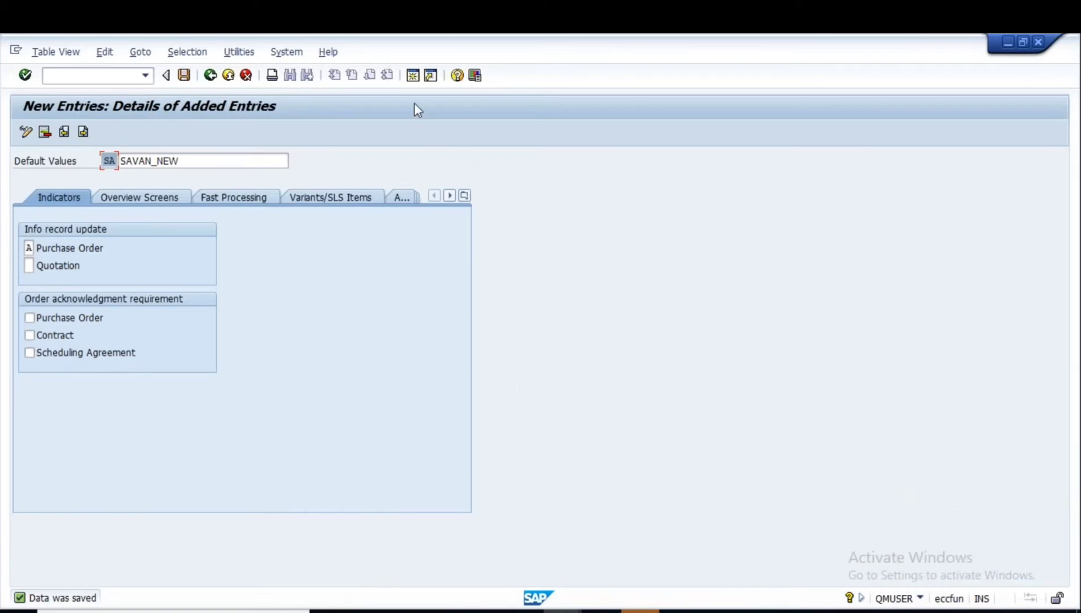
# Open a new SAP session and start User Maintenance with transaction SU01
pyautogui.click(413, 78)
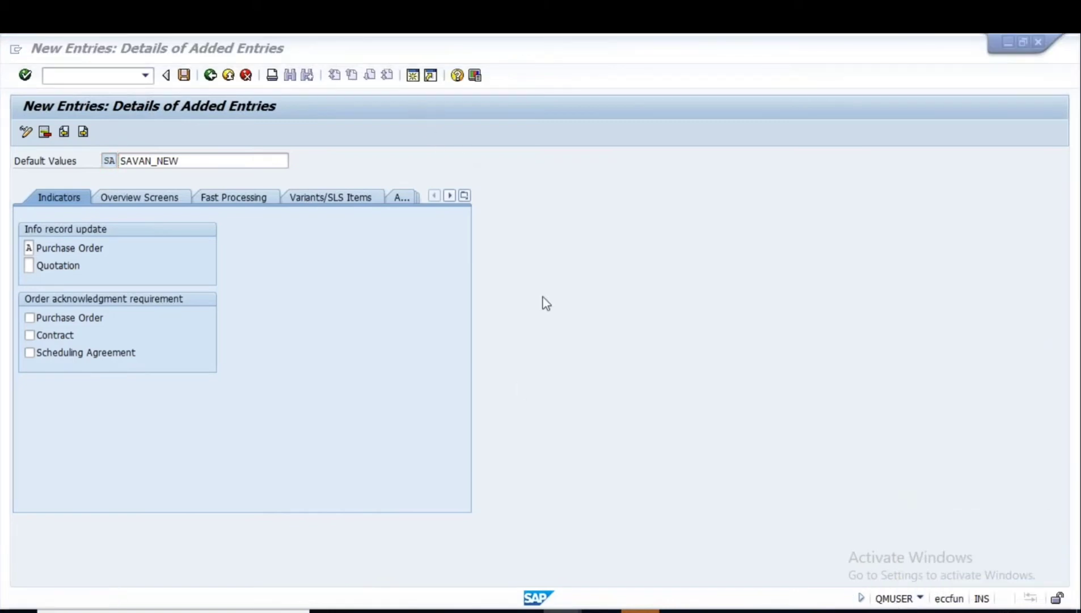
pyautogui.write('SU0')
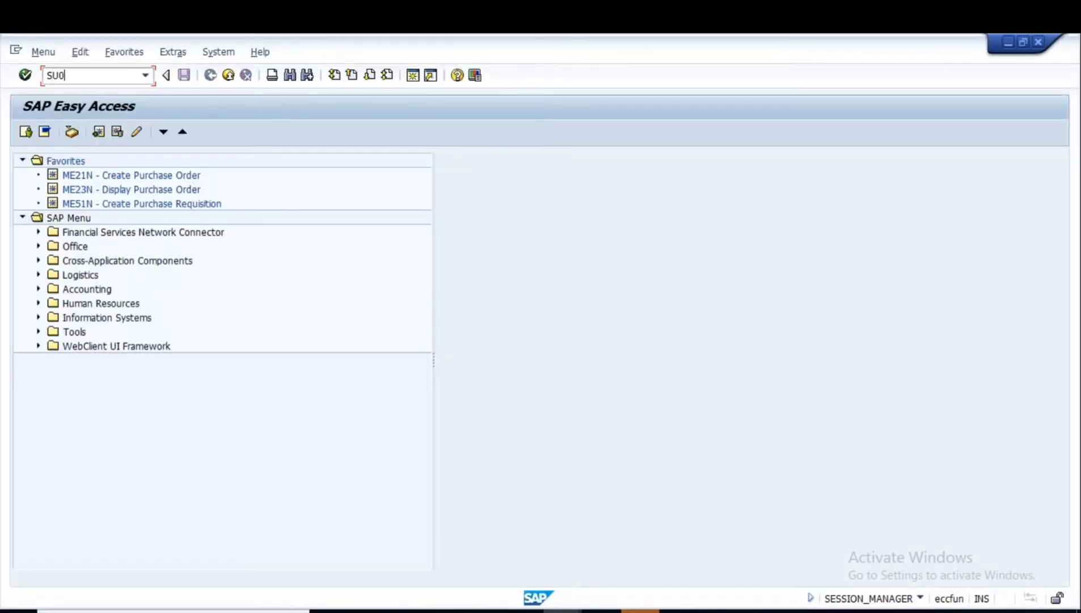
pyautogui.write('1')
pyautogui.press('Return')
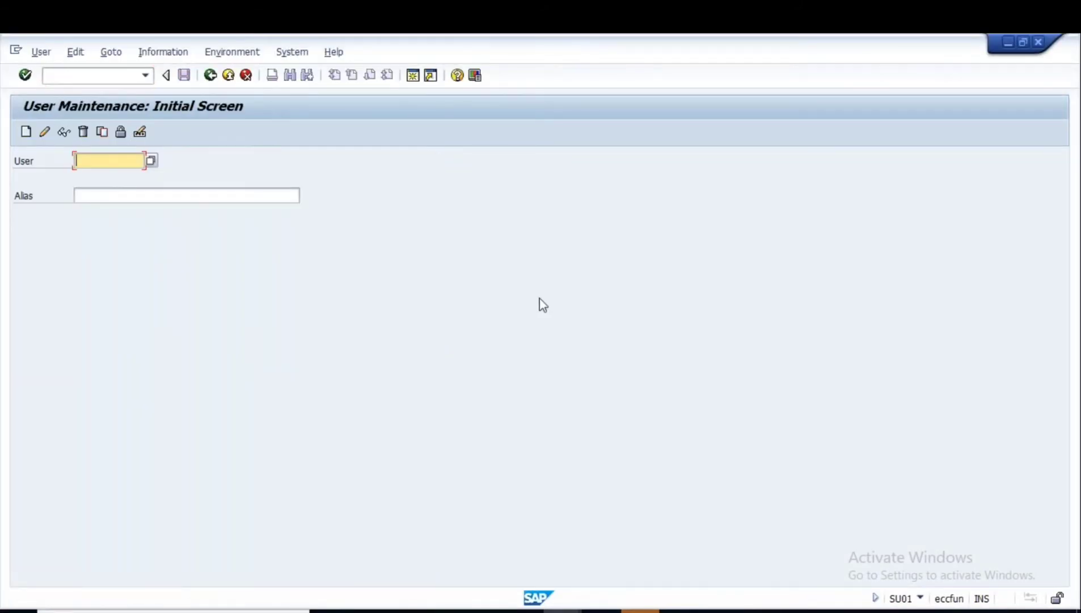
# Enter the logged-on user's ID in User Maintenance and try to change, then create, that user
pyautogui.write('QMUSER')
pyautogui.click(44, 132)
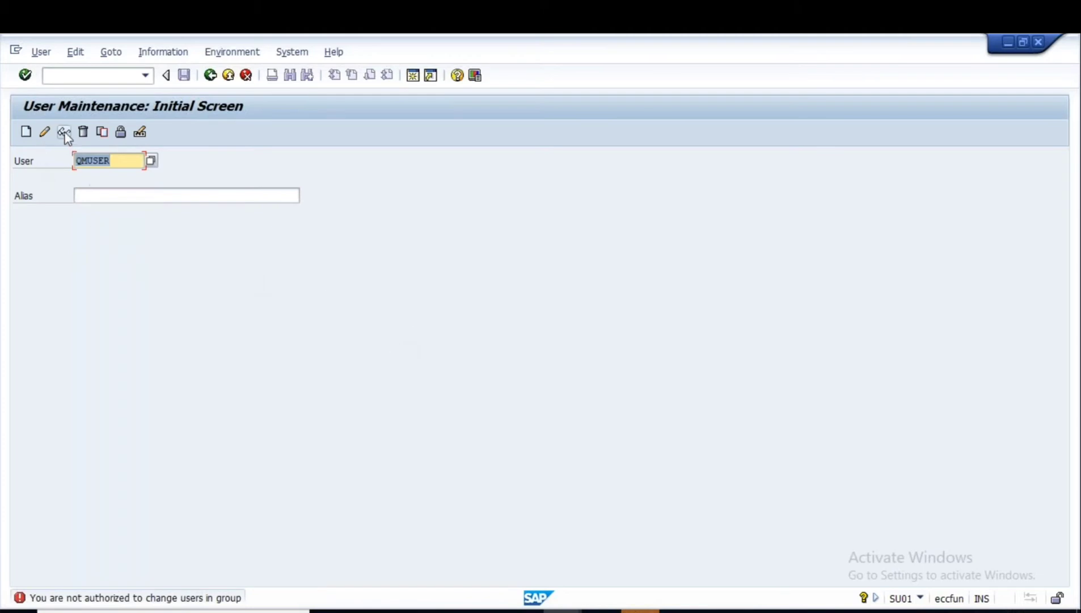
pyautogui.click(24, 131)
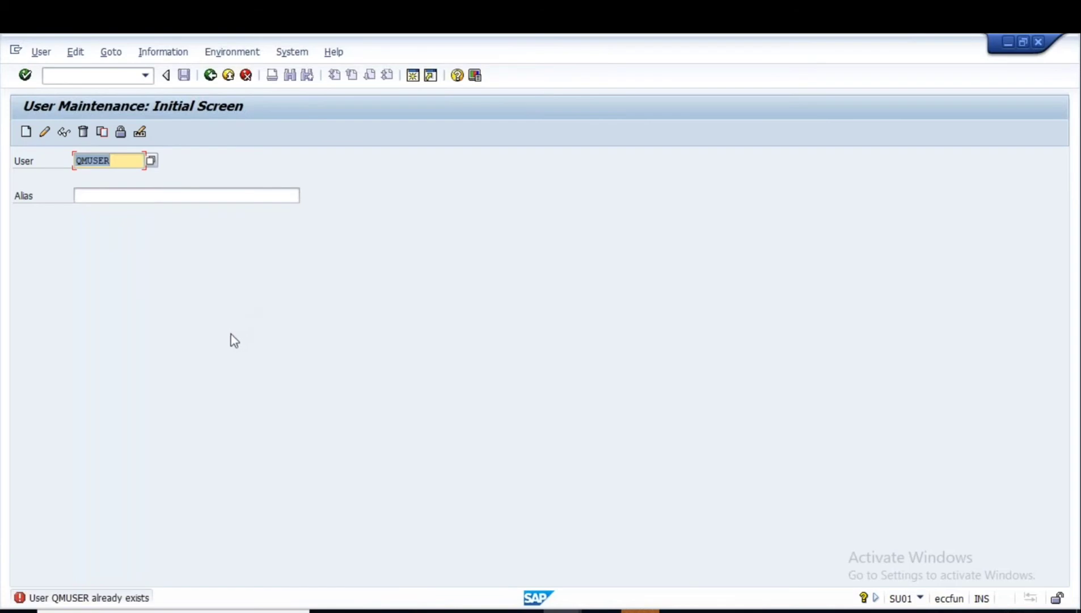
# Display the user's master record and try to switch it to change mode
pyautogui.click(44, 56)
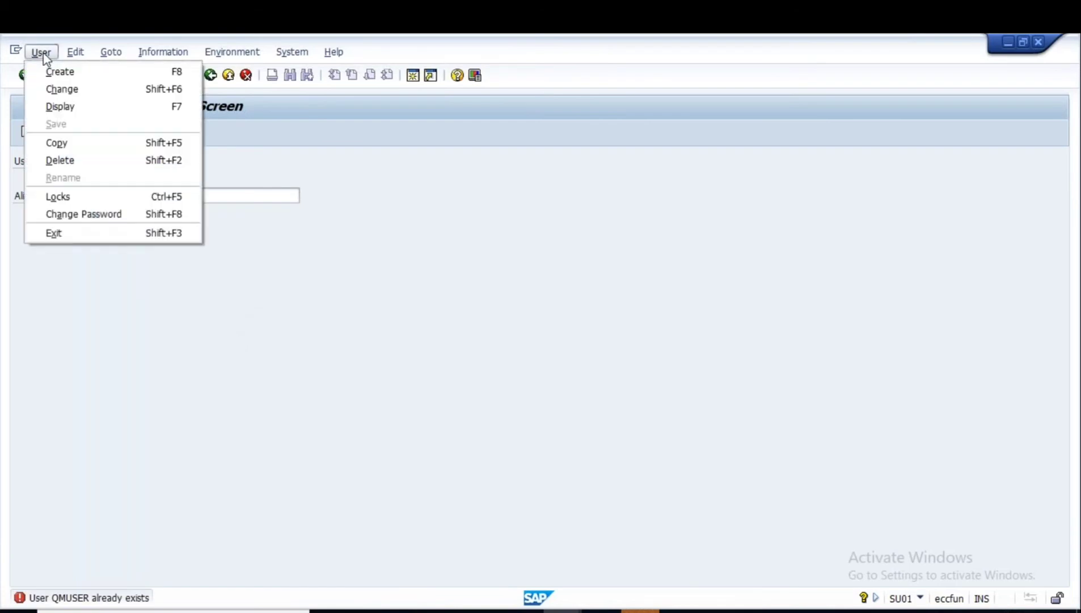
pyautogui.click(71, 106)
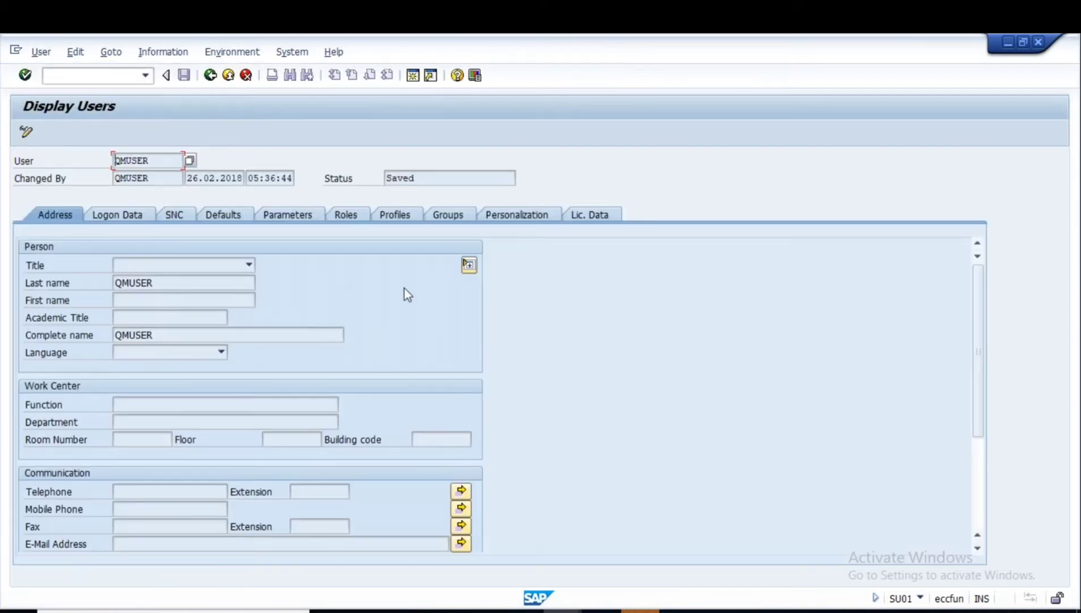
pyautogui.click(26, 131)
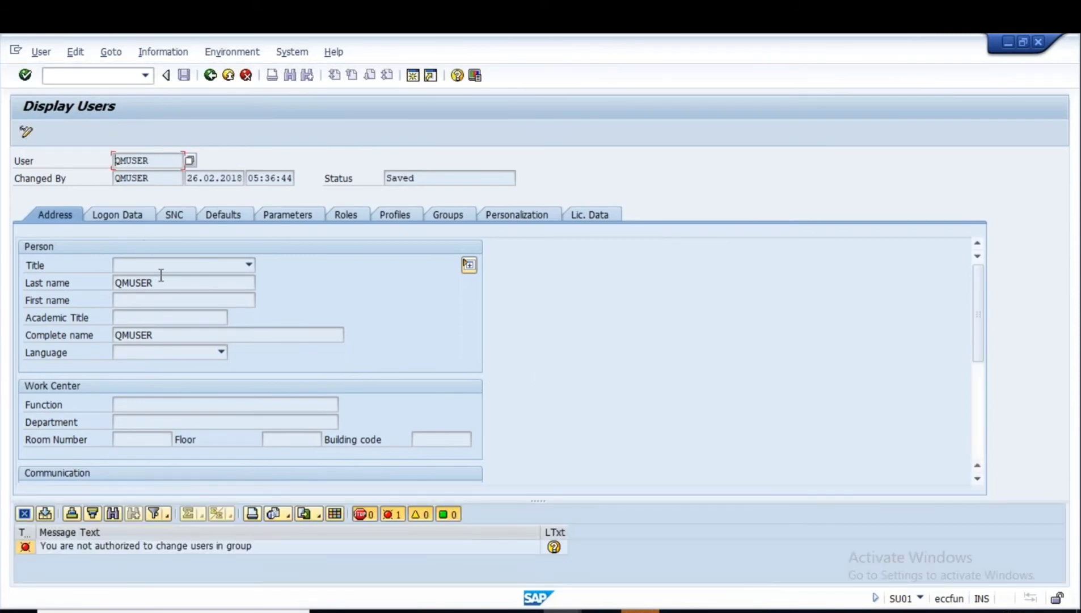
# Examine the user's parameter list and check it against the EVO parameter on the PowerPoint customizing slide
pyautogui.click(292, 216)
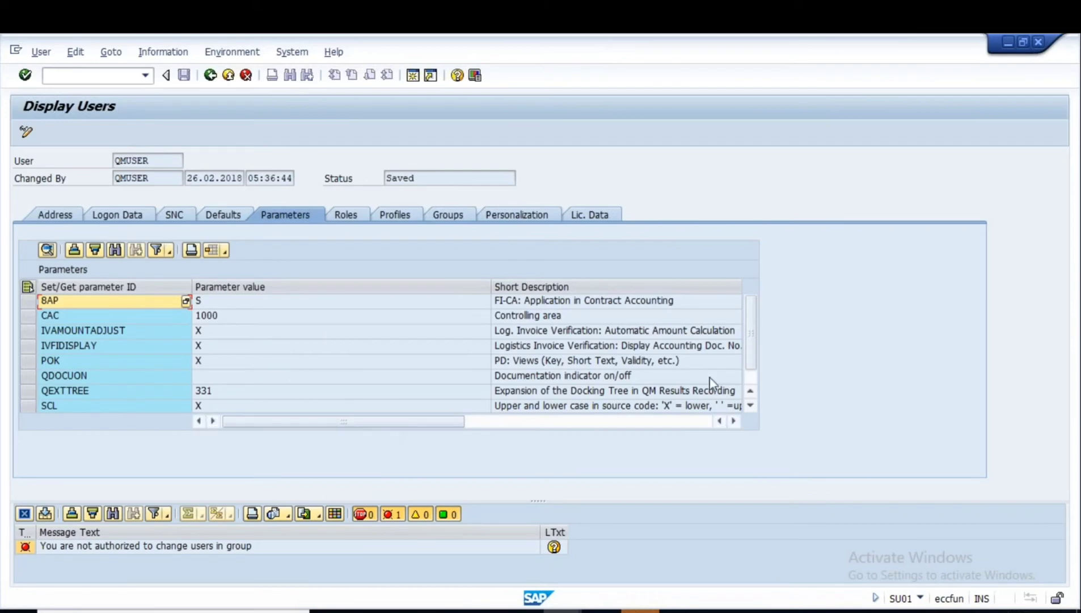
pyautogui.click(750, 405)
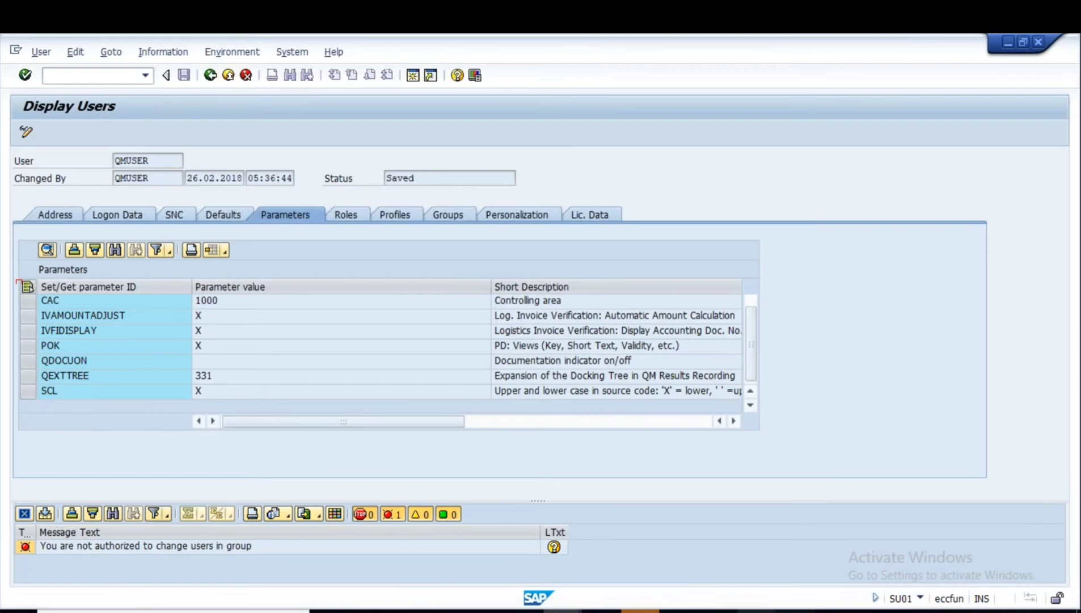
pyautogui.click(757, 612)
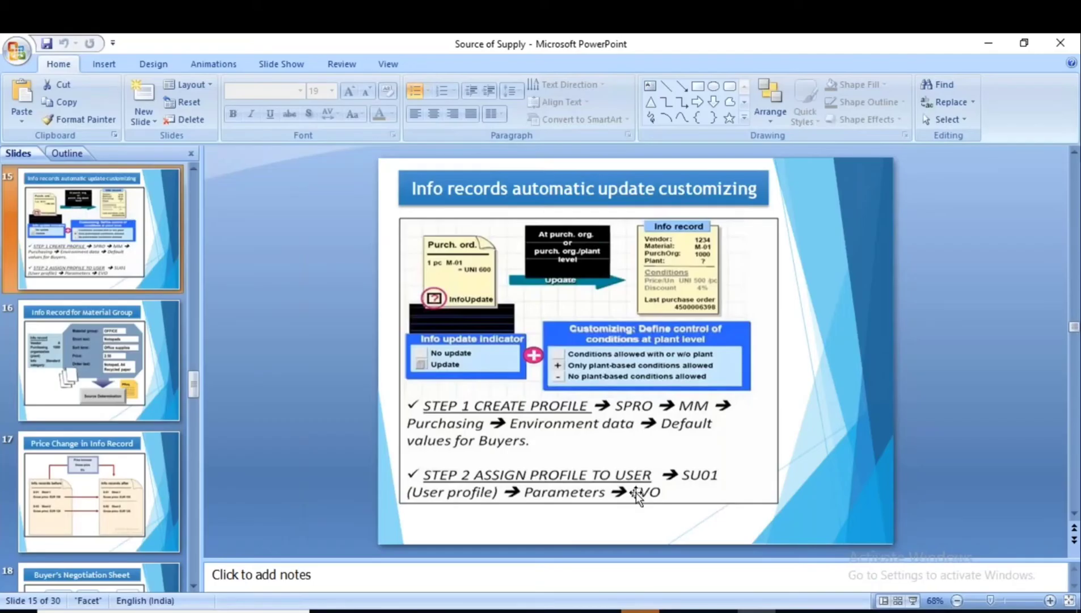
pyautogui.hotkey('alt', 'Tab')
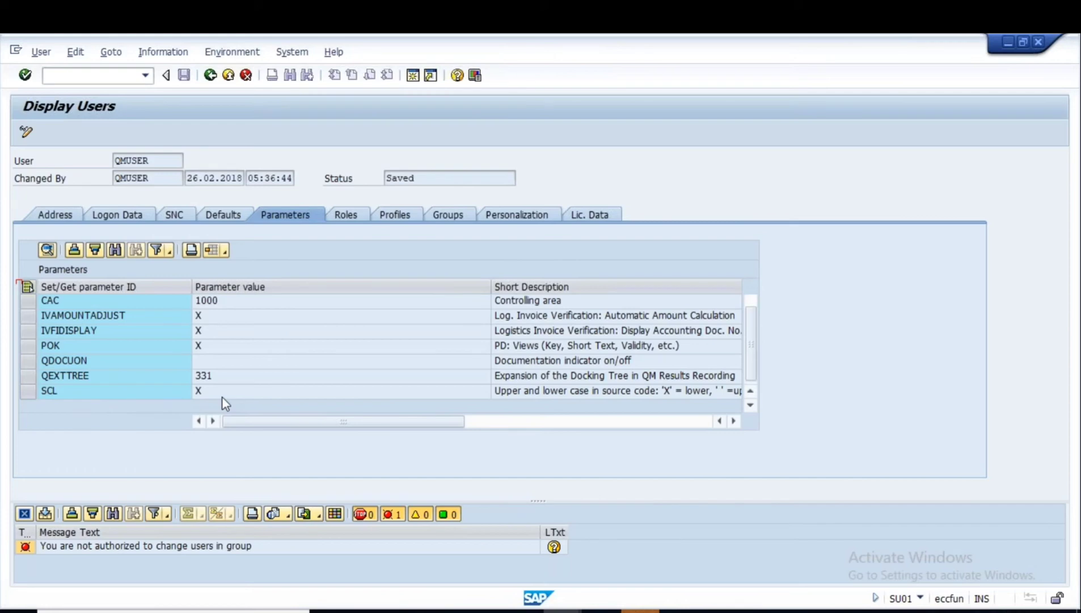
# Look over the open SAP sessions, then switch to PowerPoint and show slide 14, "Info records automatic update"
pyautogui.click(562, 610)
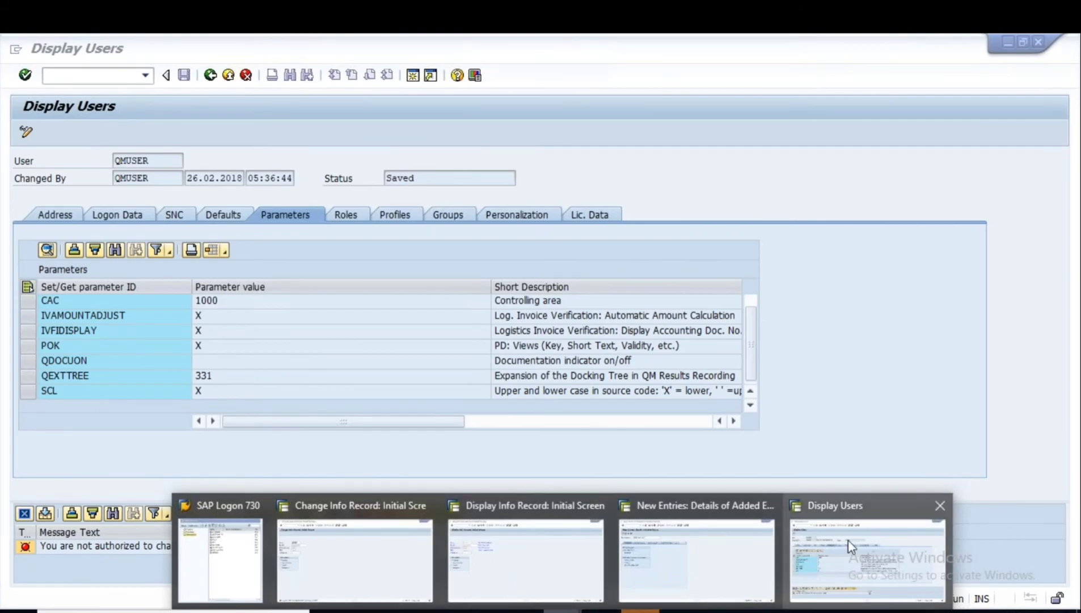
pyautogui.click(756, 611)
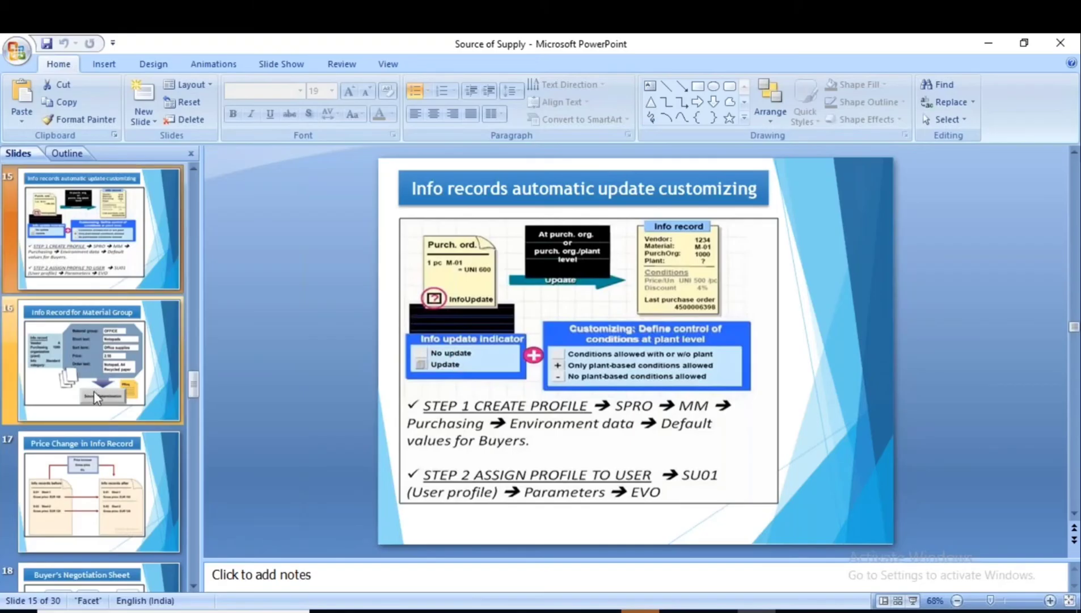
pyautogui.scroll(1, 103, 424)
pyautogui.click(85, 243)
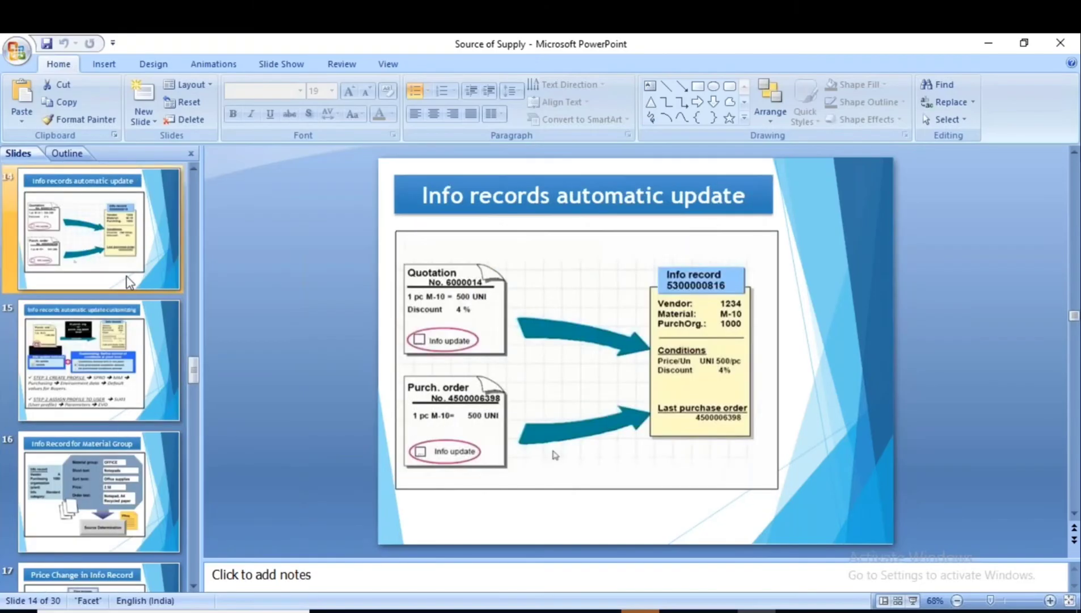
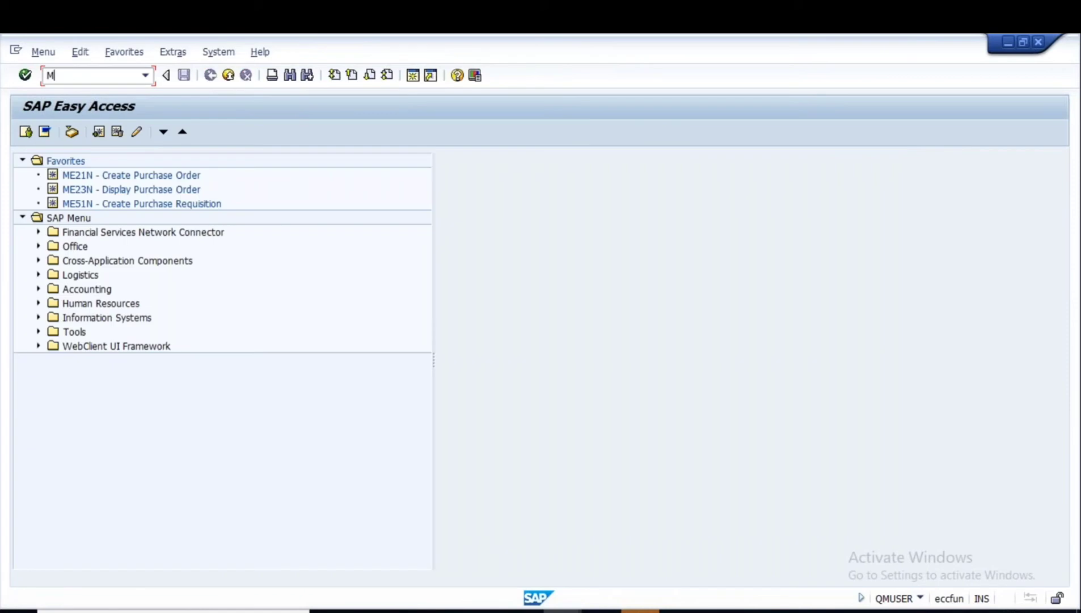
pyautogui.write('02')
pyautogui.press('Return')
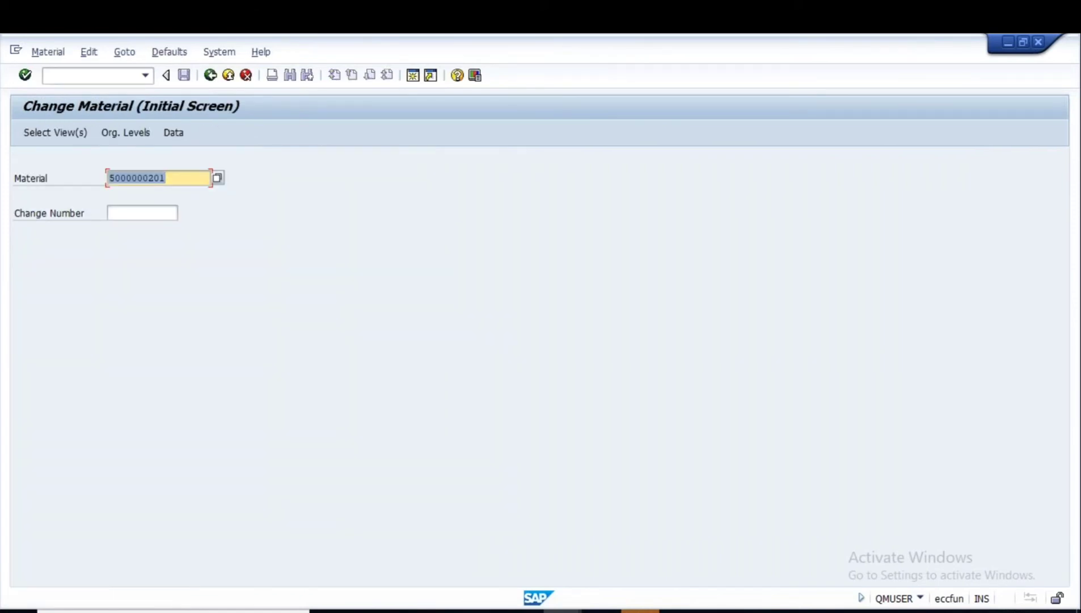
pyautogui.click(210, 75)
# Open the Materials List with transaction MM60, clear the material number, and search for material groups by product category
pyautogui.write('MM60')
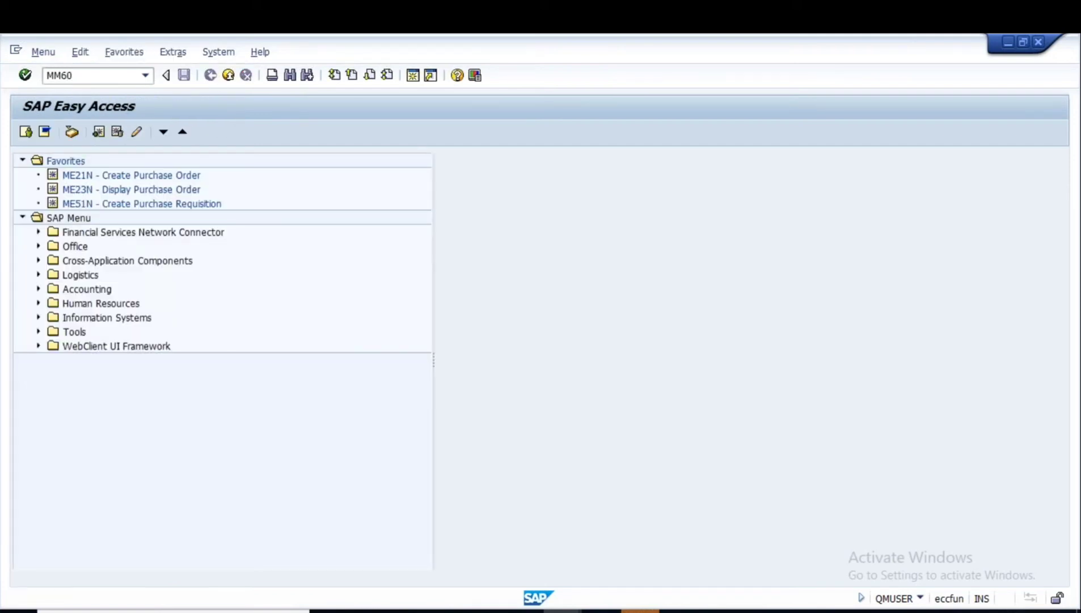
pyautogui.press('Return')
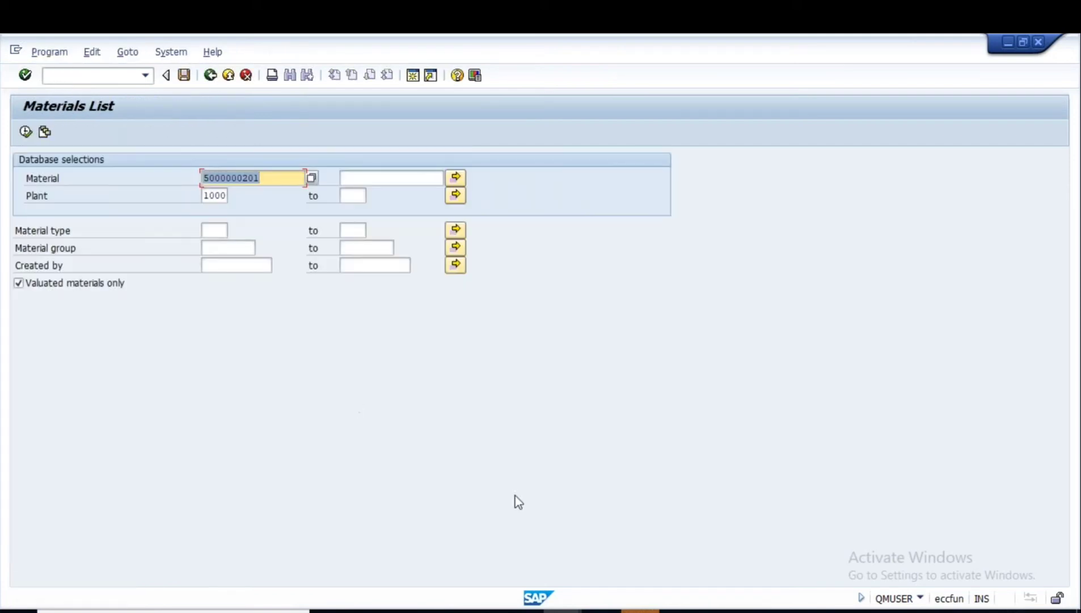
pyautogui.click(221, 249)
pyautogui.press('F4')
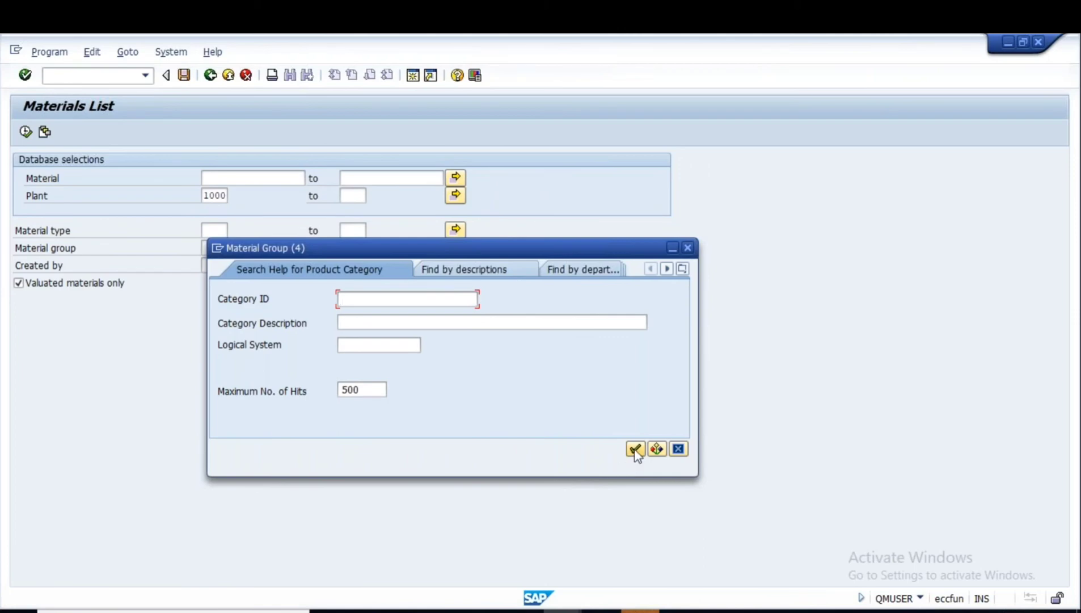
pyautogui.click(635, 449)
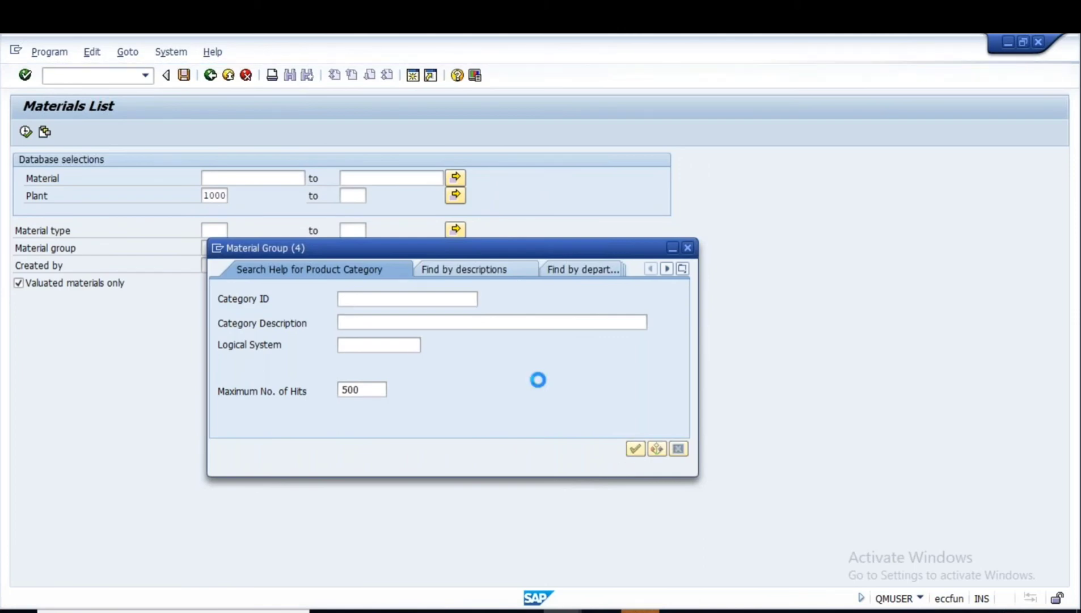
# Switch the material group search help to Find by descriptions and list the material groups in language EN
pyautogui.click(684, 271)
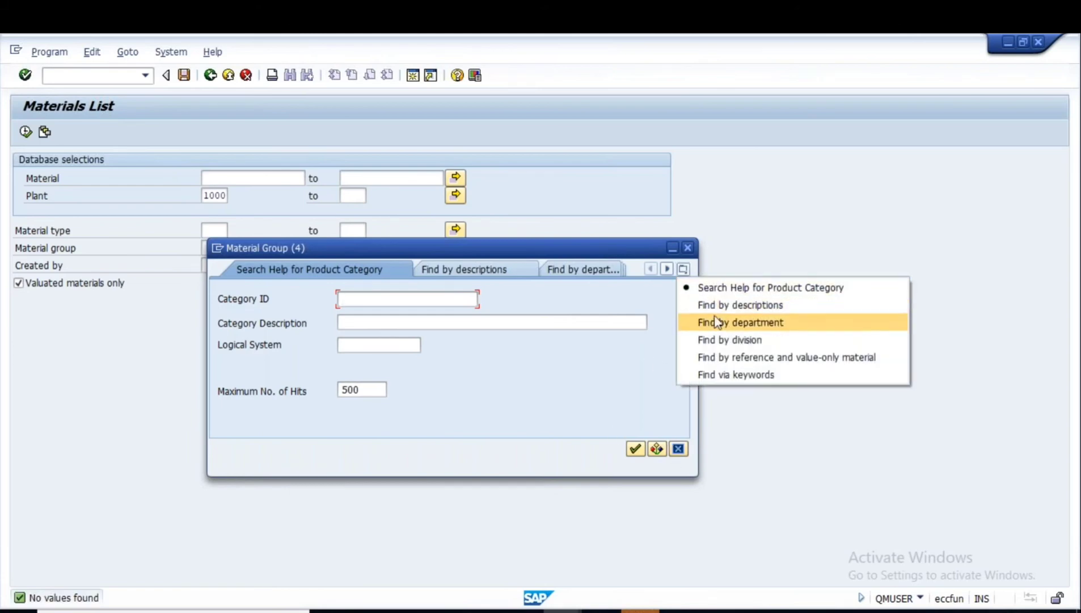
pyautogui.click(772, 304)
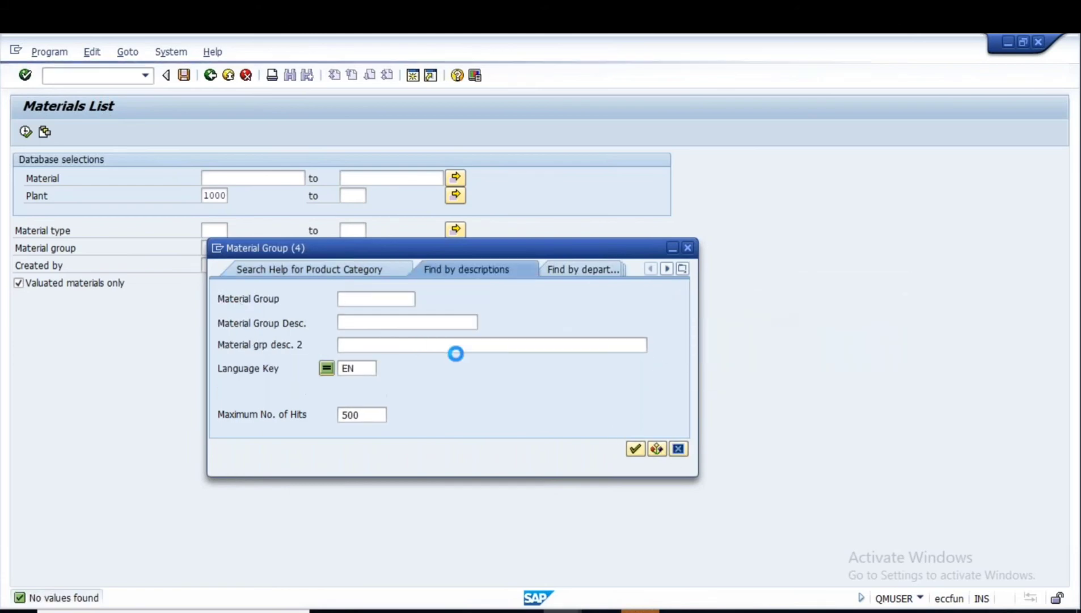
pyautogui.click(635, 448)
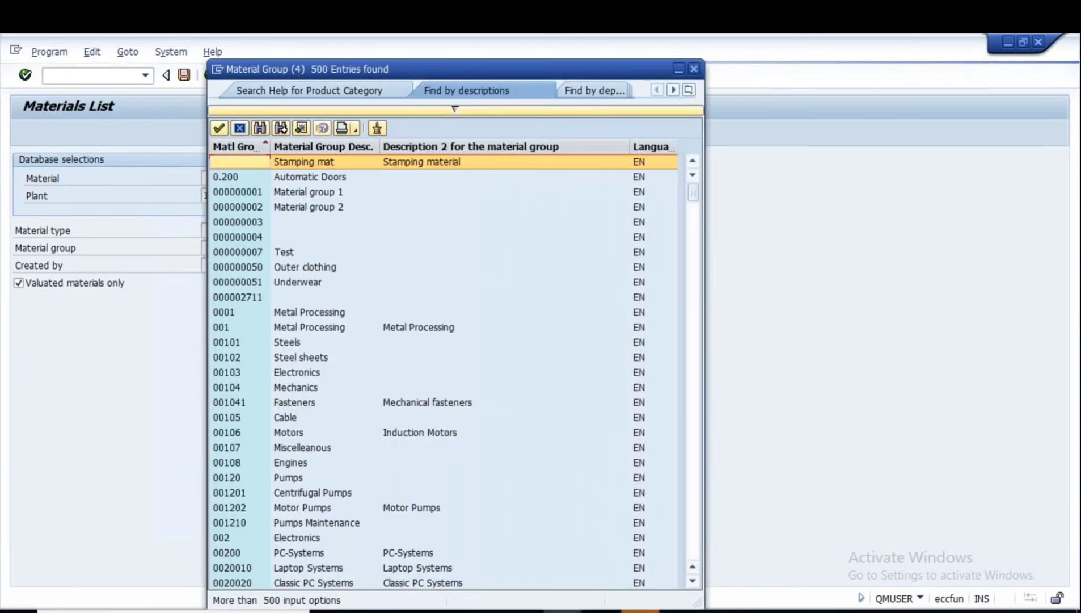
# Look through the material group codes and descriptions in the hit list, such as metals, pumps, electronics, chemicals and office materials
pyautogui.scroll(-1, 381, 497)
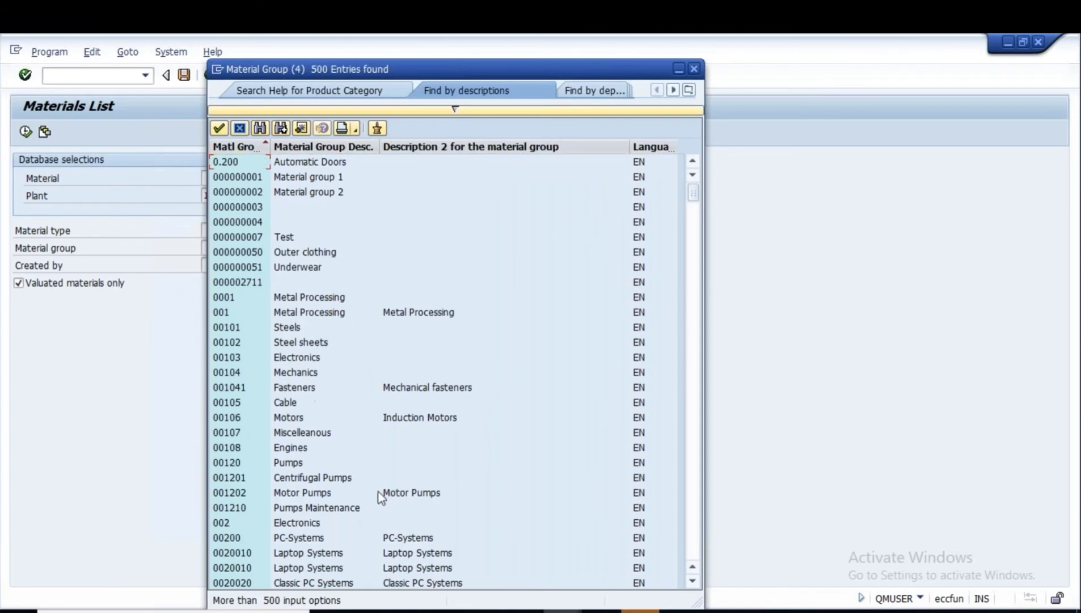
pyautogui.scroll(-3, 380, 497)
pyautogui.scroll(-1, 381, 498)
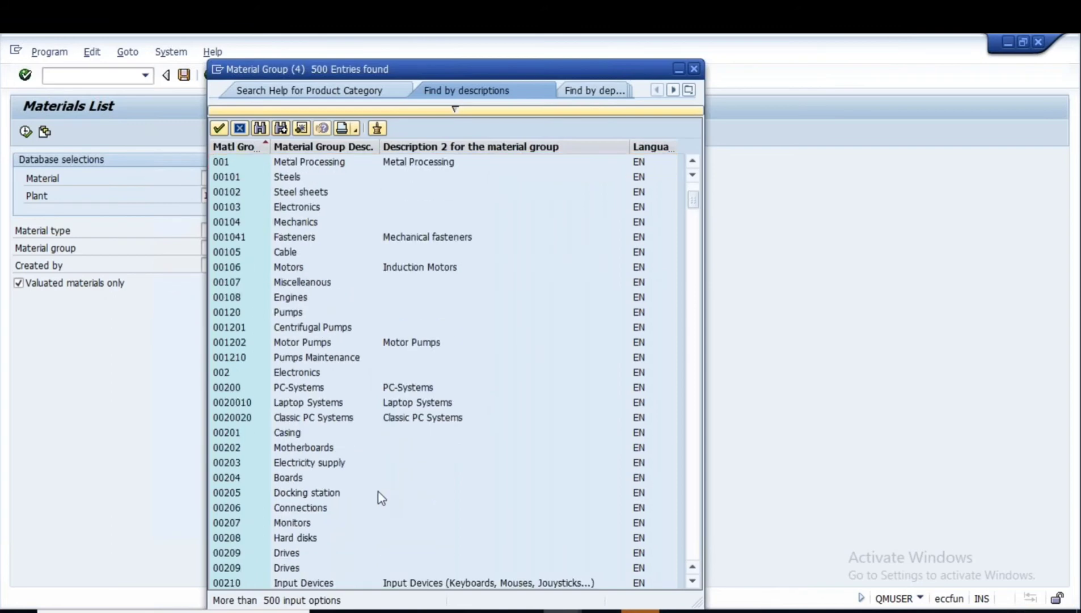
pyautogui.scroll(-1, 381, 498)
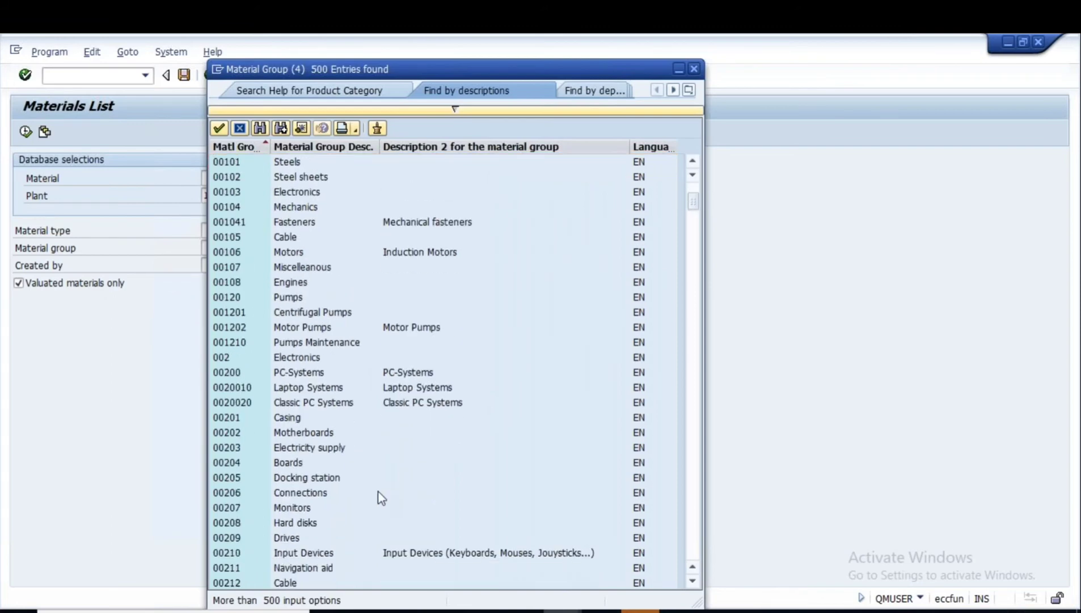
pyautogui.scroll(-1, 381, 498)
pyautogui.scroll(-1, 381, 497)
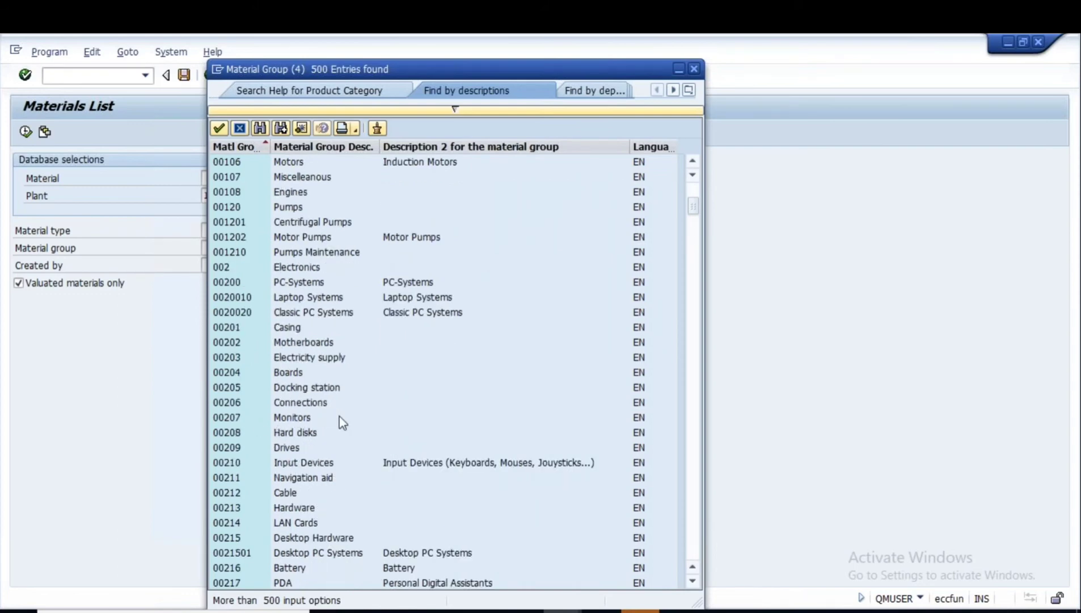
pyautogui.scroll(-3, 422, 442)
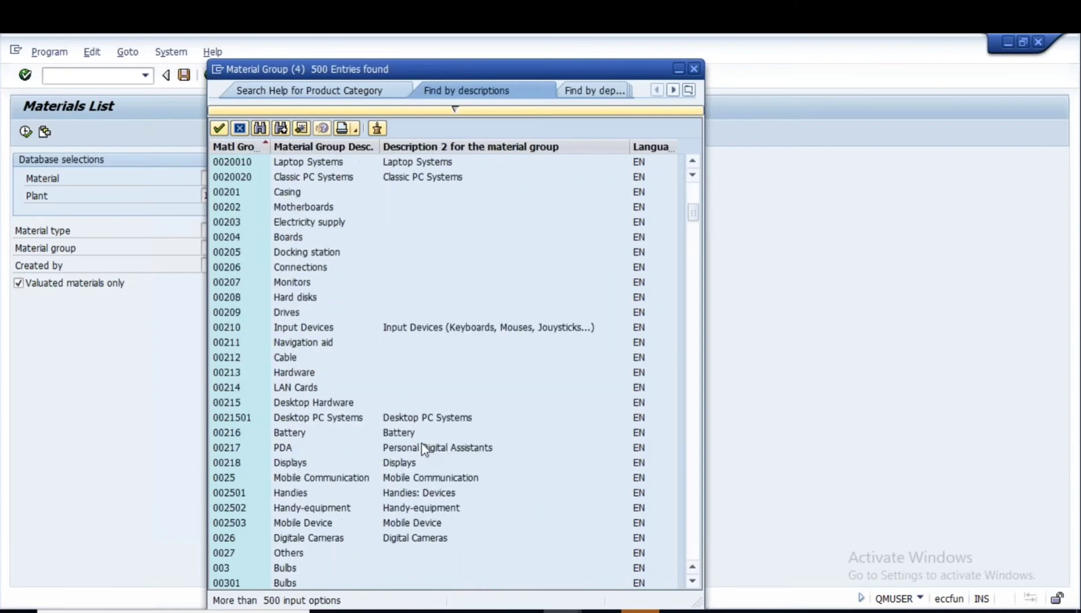
pyautogui.scroll(-5, 423, 448)
pyautogui.scroll(-2, 422, 448)
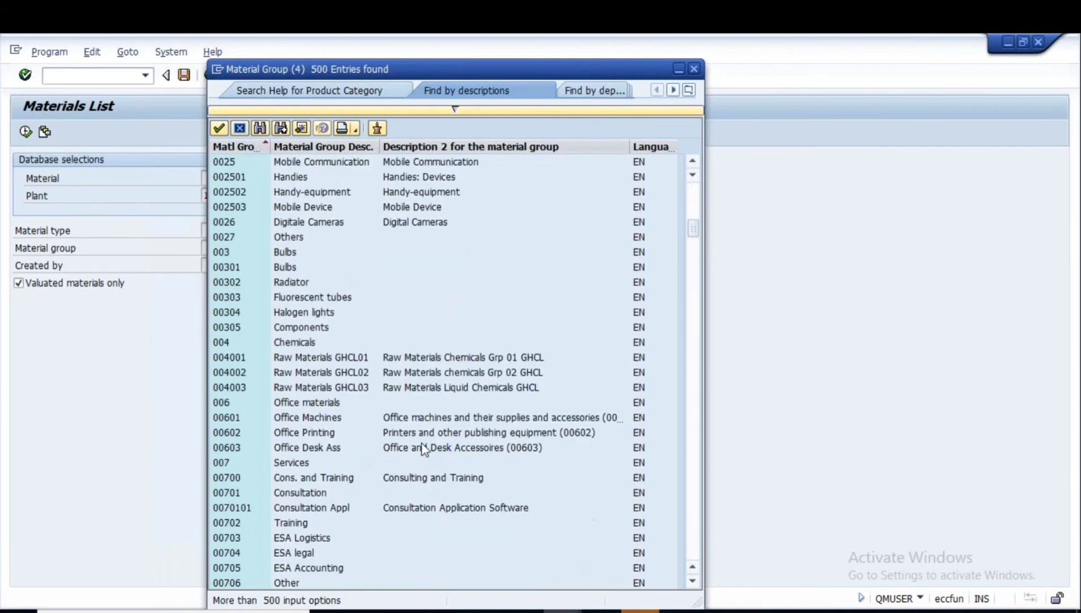
pyautogui.scroll(2, 423, 447)
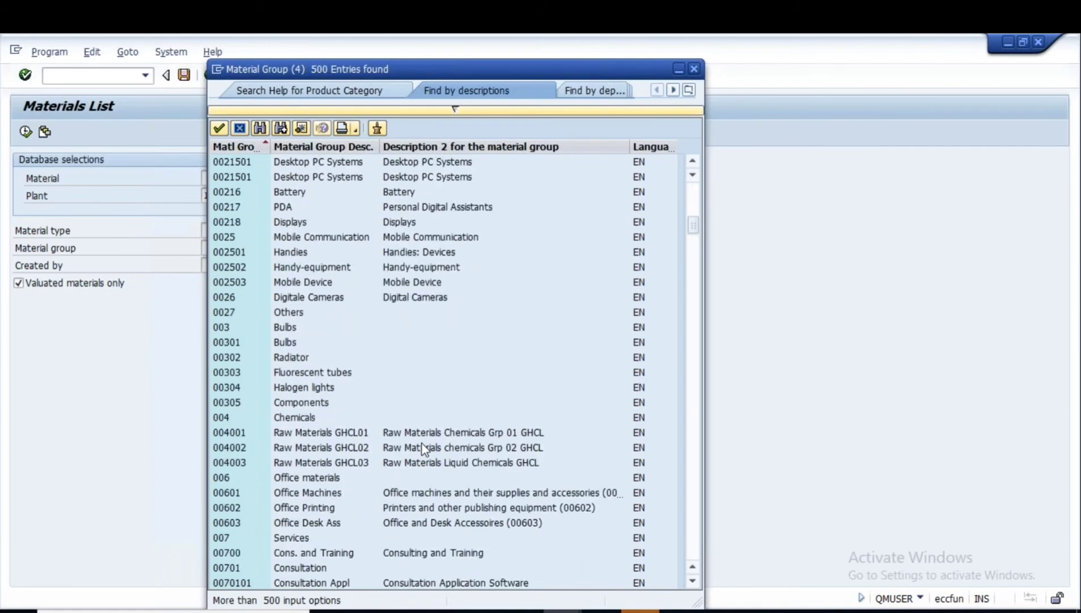
pyautogui.scroll(6, 422, 448)
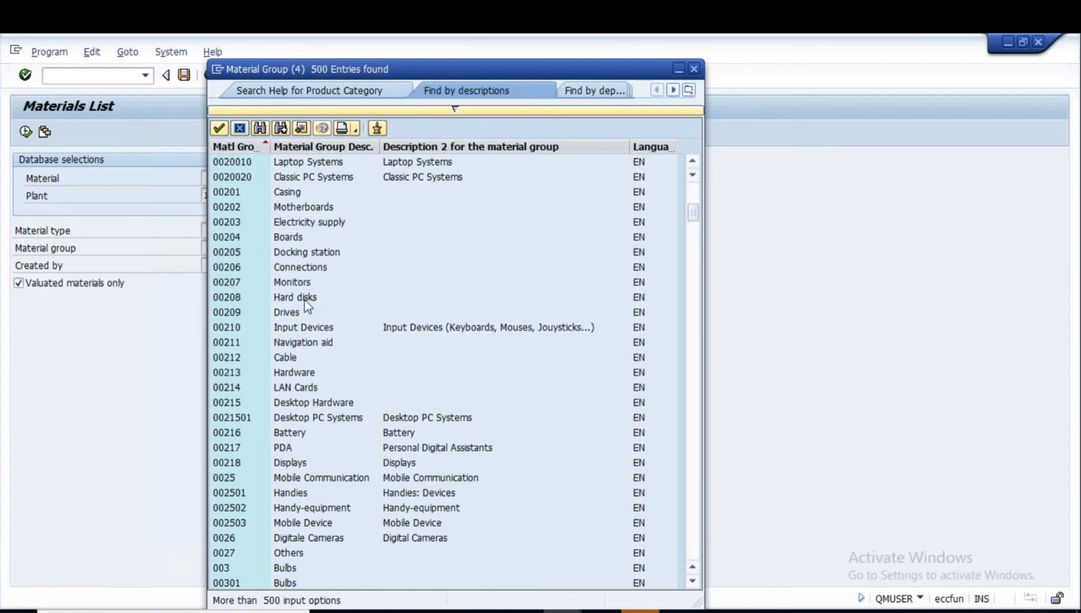
pyautogui.scroll(2, 333, 352)
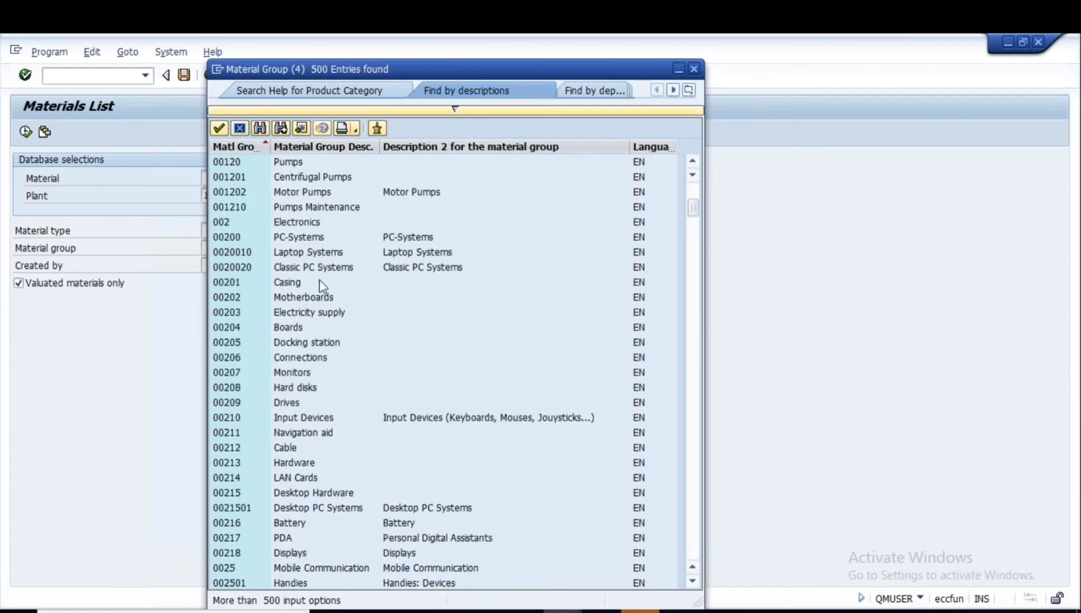
pyautogui.scroll(3, 320, 354)
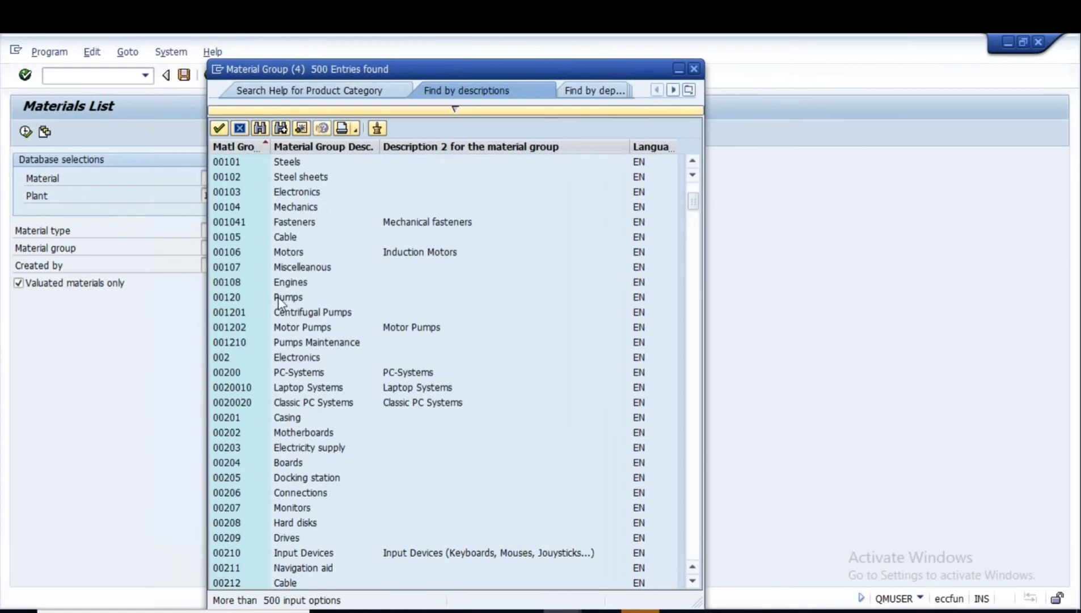
pyautogui.scroll(3, 309, 416)
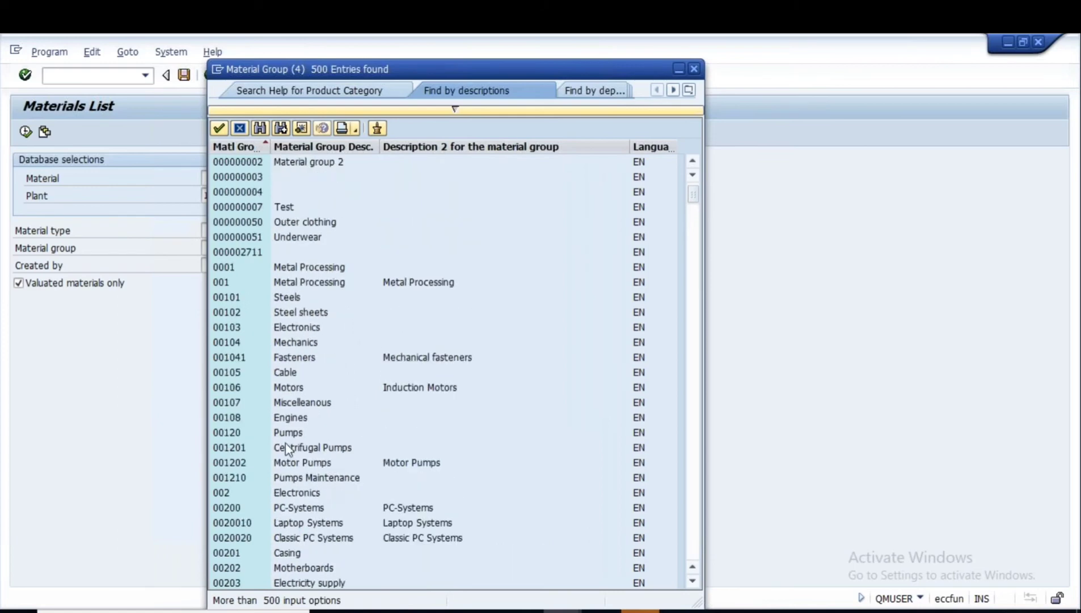
pyautogui.scroll(-2, 321, 447)
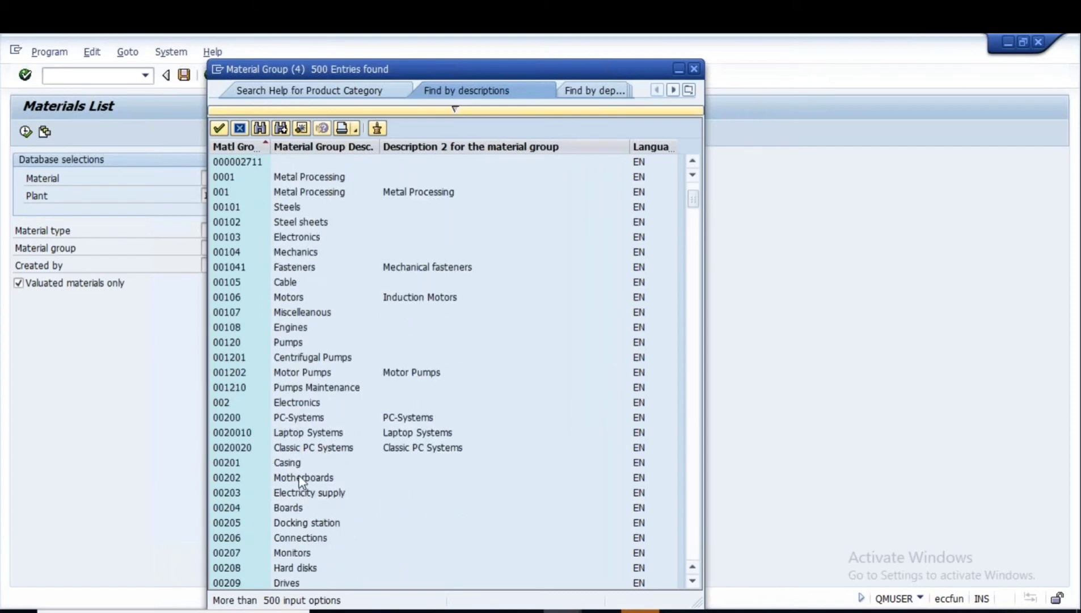
pyautogui.scroll(3, 311, 432)
pyautogui.scroll(-1, 310, 430)
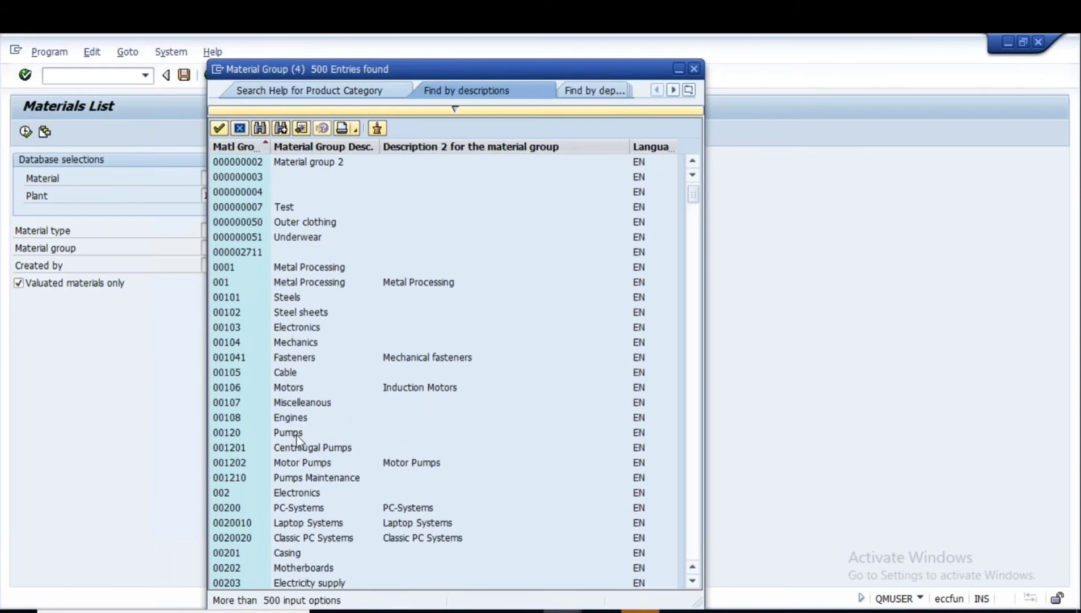
pyautogui.scroll(-2, 299, 439)
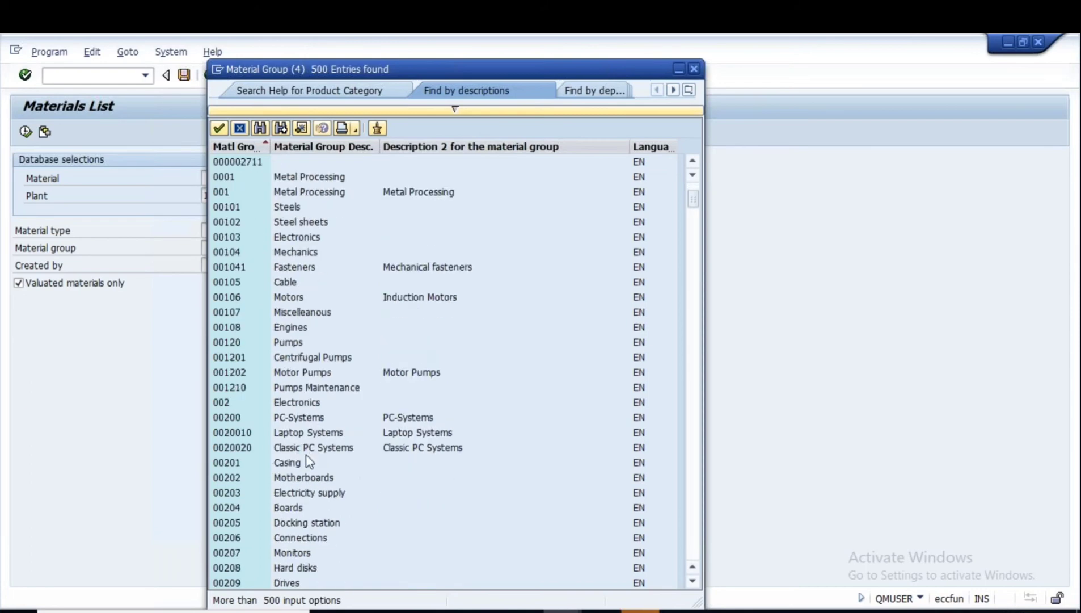
pyautogui.click(271, 283)
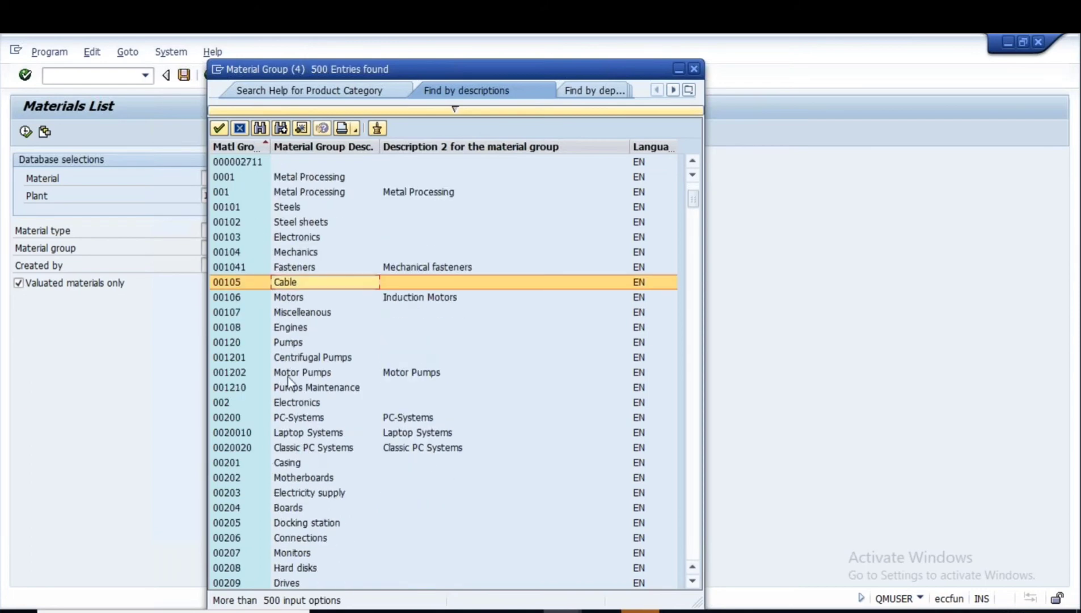
# Choose material group 004, Chemicals, as the selection and run the materials list for plant 1000
pyautogui.scroll(-1, 317, 508)
pyautogui.scroll(-6, 317, 508)
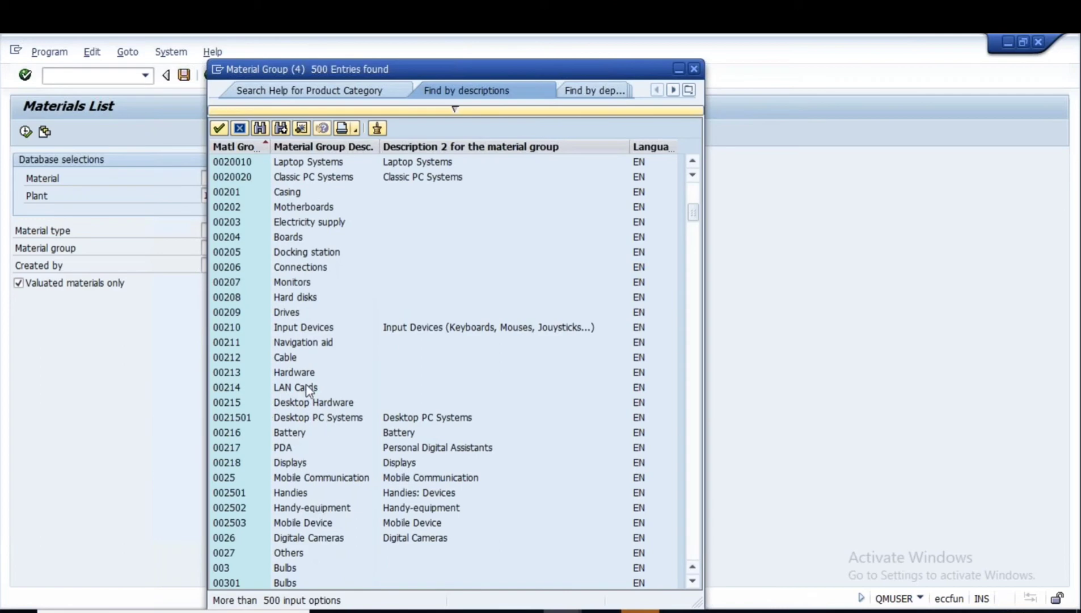
pyautogui.scroll(-2, 309, 431)
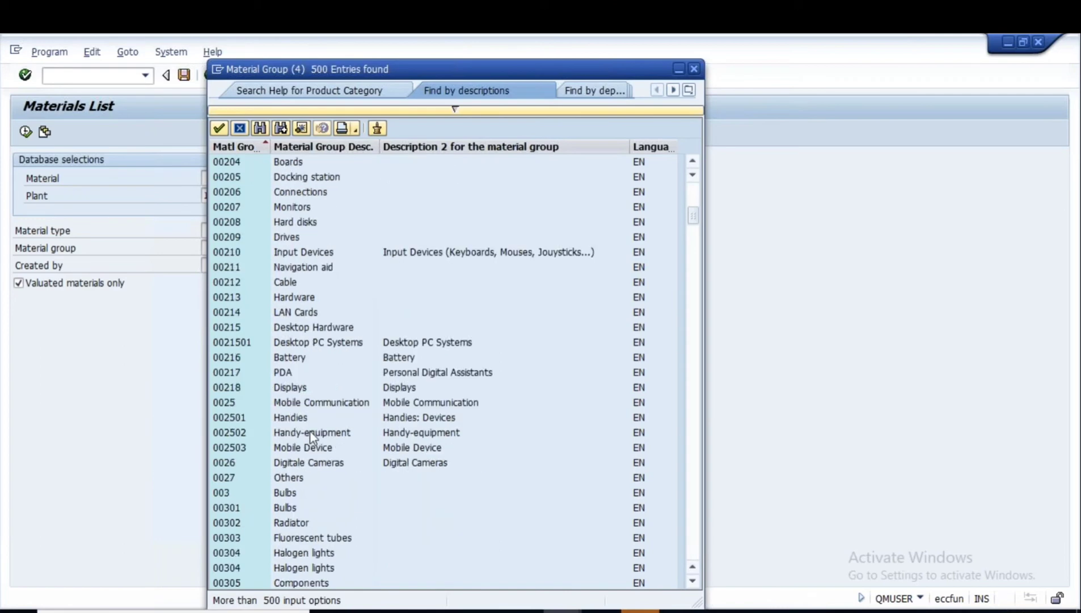
pyautogui.scroll(-3, 311, 436)
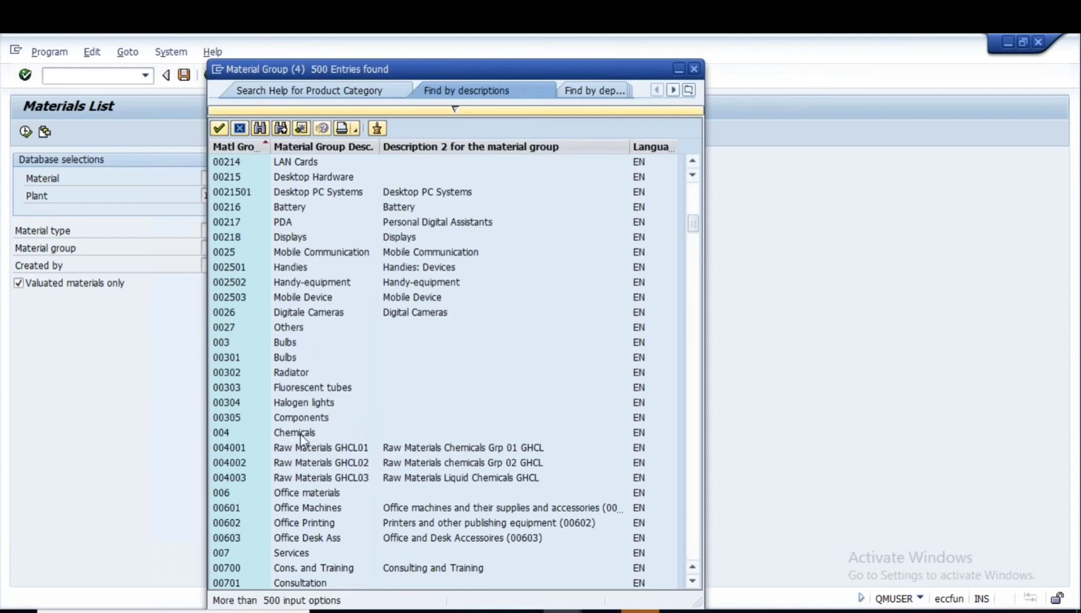
pyautogui.doubleClick(300, 433)
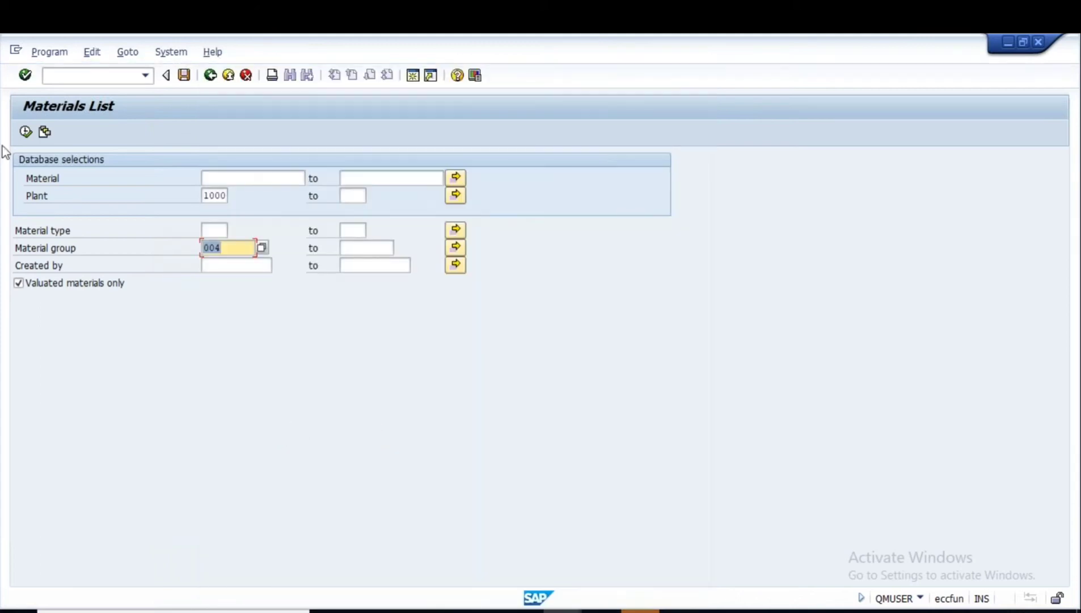
pyautogui.click(26, 131)
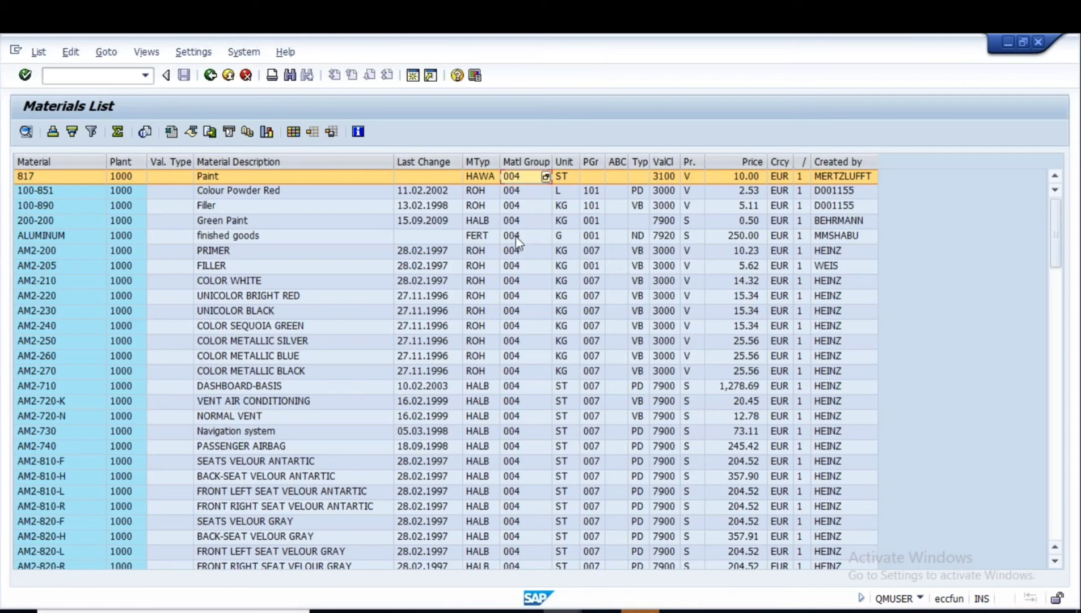
# In the Change Info Record session, start ME11 and continue to general data with the material blank, purchasing organization 1000 and plant 1000
pyautogui.click(562, 611)
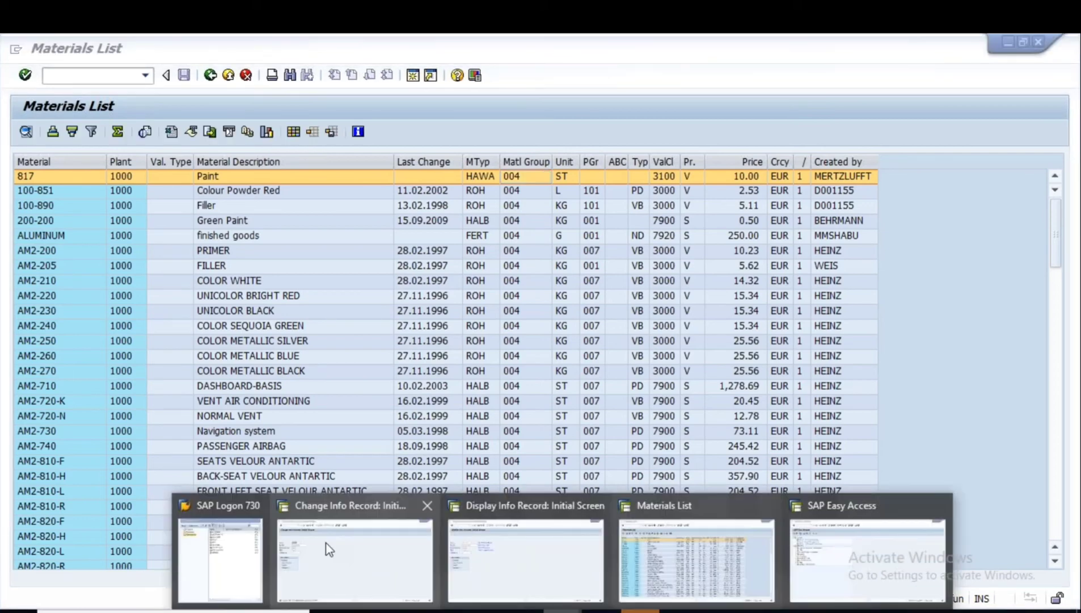
pyautogui.click(329, 549)
pyautogui.click(210, 75)
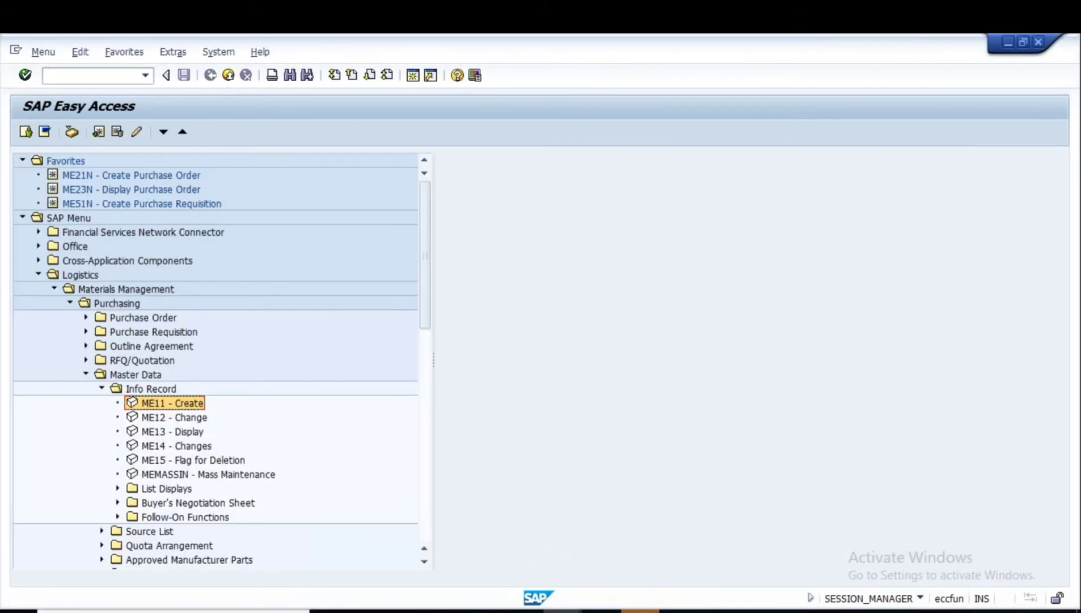
pyautogui.doubleClick(171, 403)
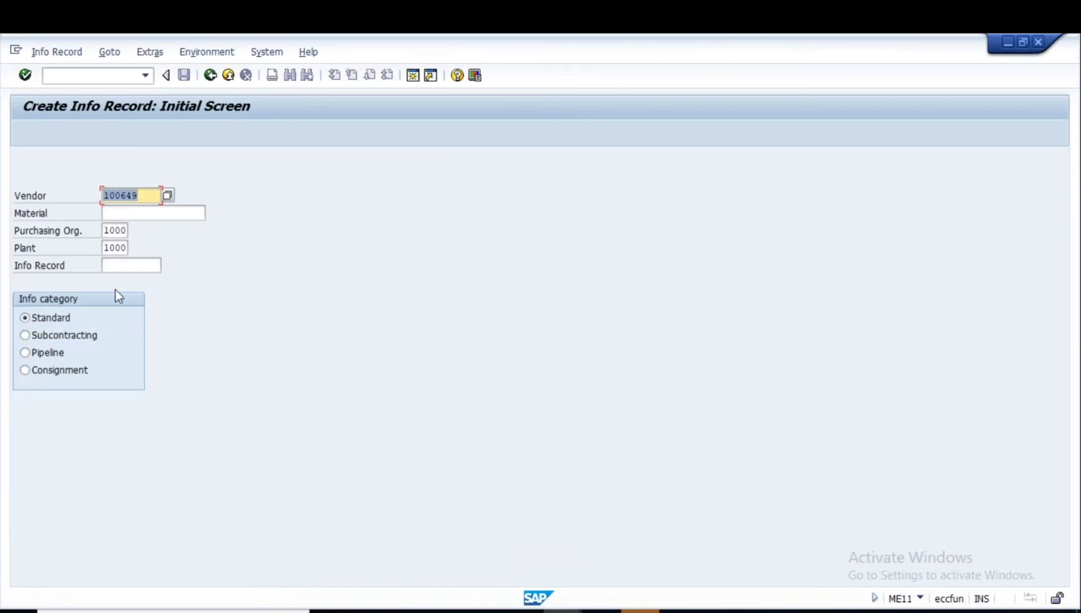
pyautogui.click(149, 212)
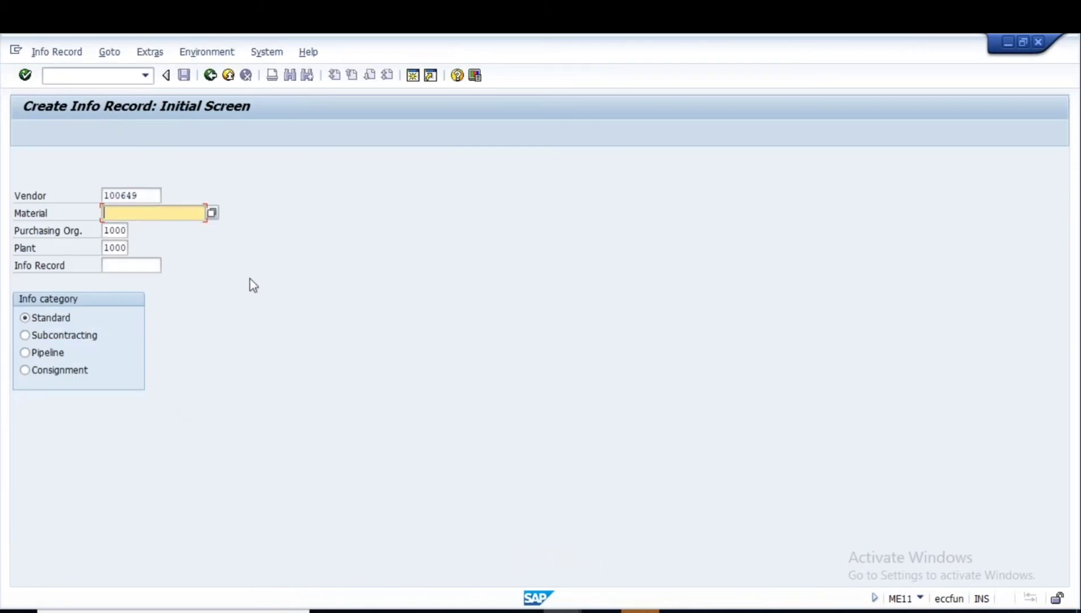
pyautogui.click(114, 229)
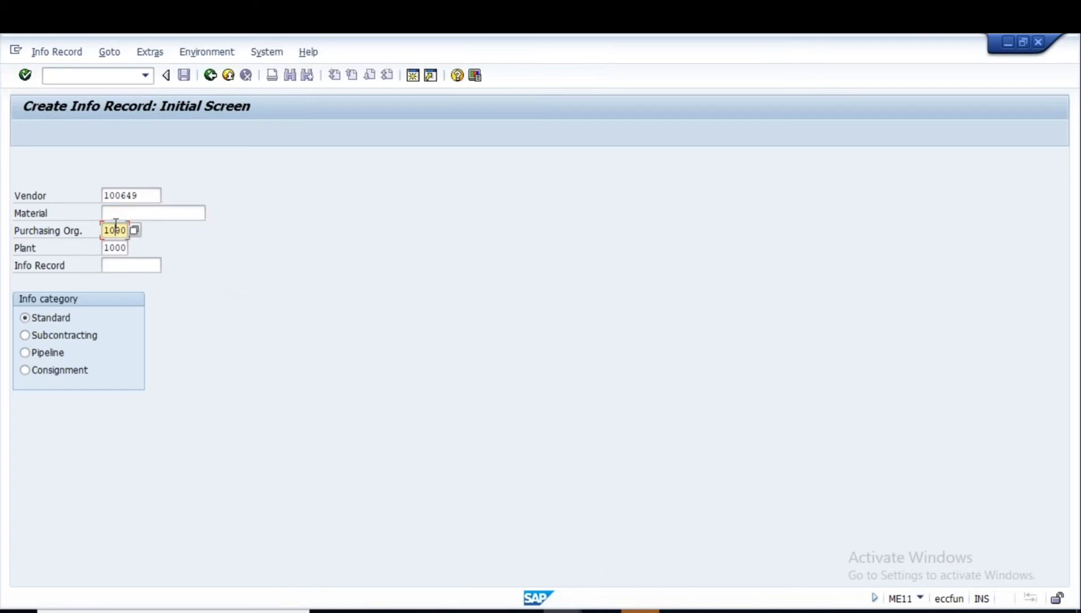
pyautogui.click(115, 248)
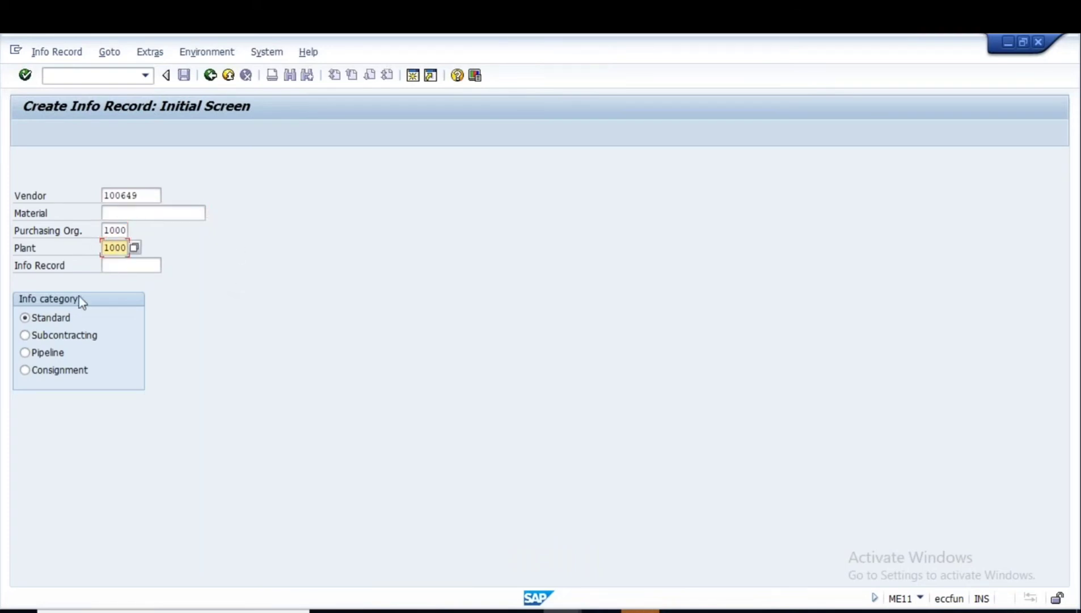
pyautogui.press('Return')
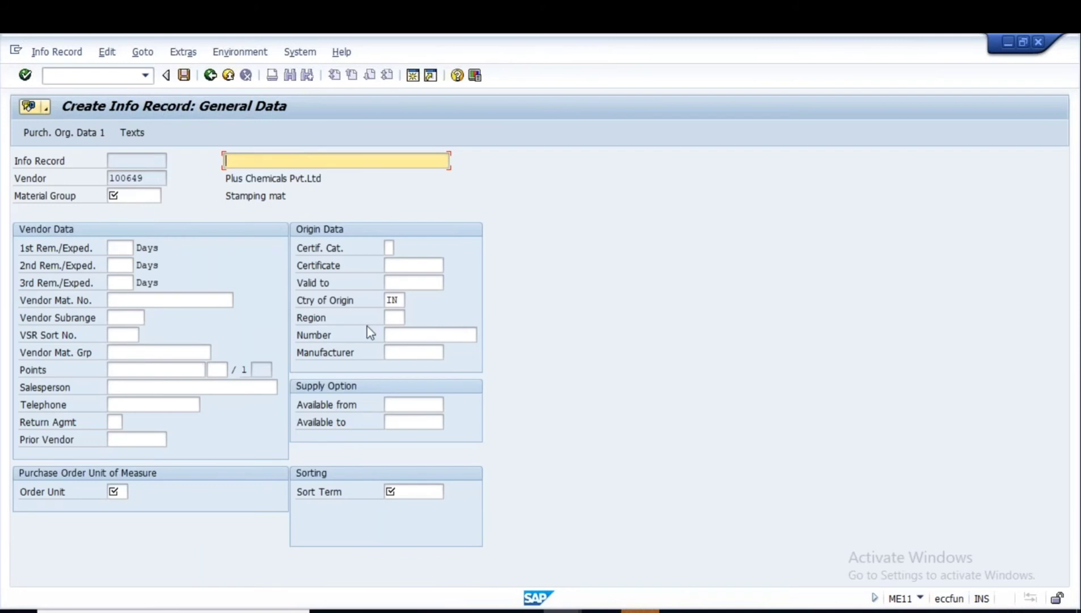
# Enter "Test PIR for Material group" as the new info record's description
pyautogui.write('TES')
pyautogui.press('BackSpace')
pyautogui.press('BackSpace')
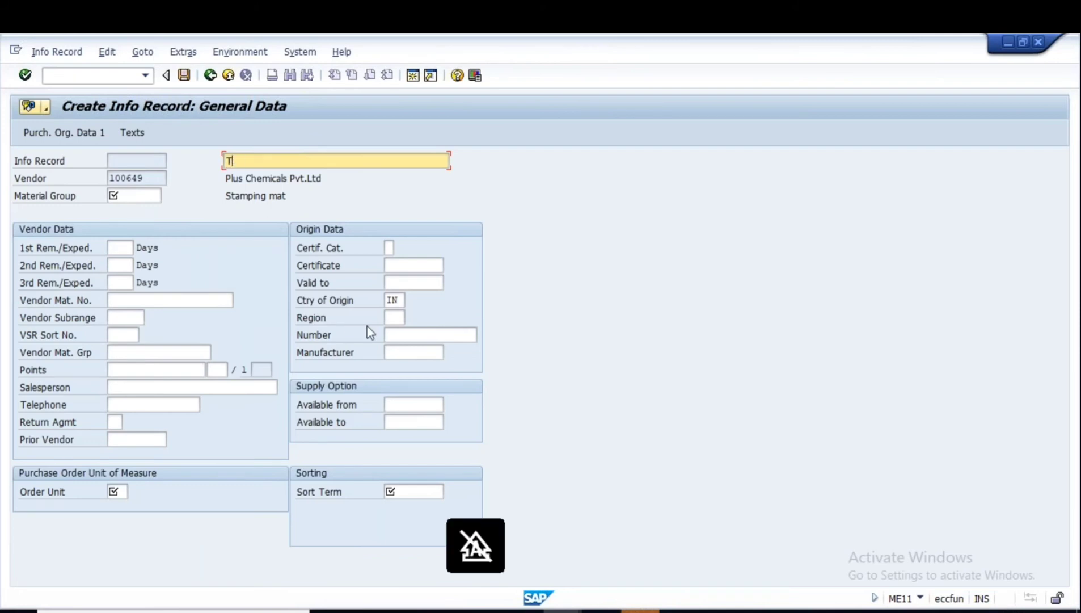
pyautogui.write('est PIR for Material group')
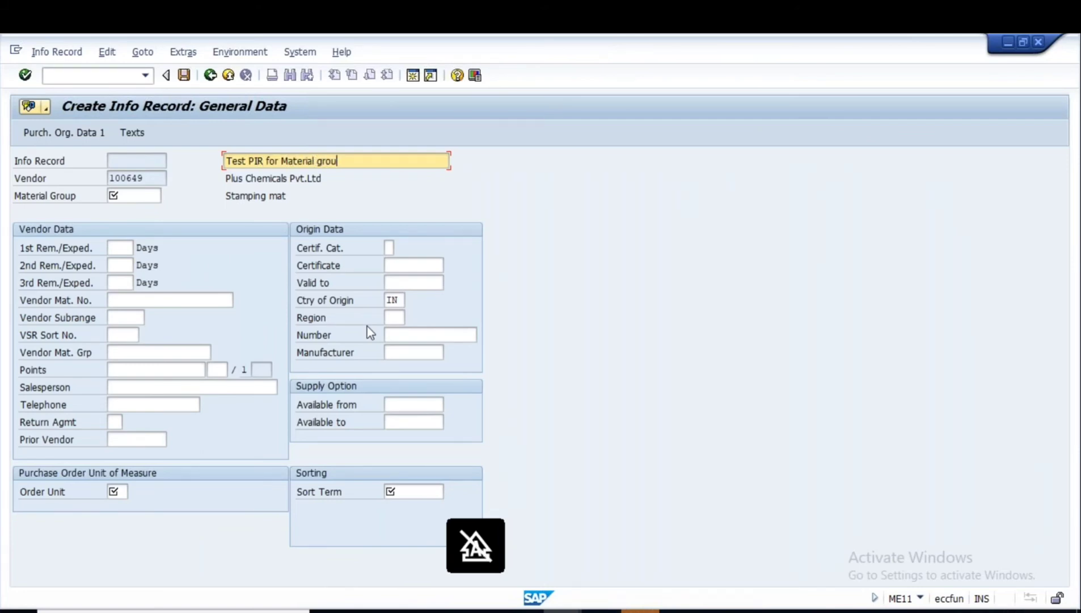
# Check the material group in the Materials List session and enter 004 as the info record's material group
pyautogui.click(117, 198)
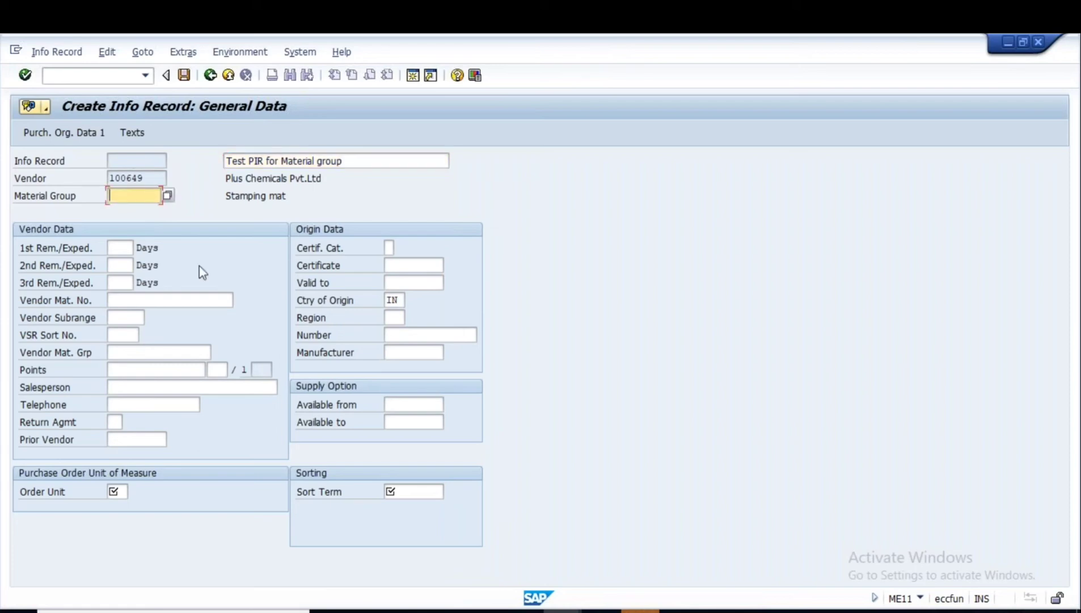
pyautogui.press('F4')
pyautogui.hotkey('alt', 'Tab')
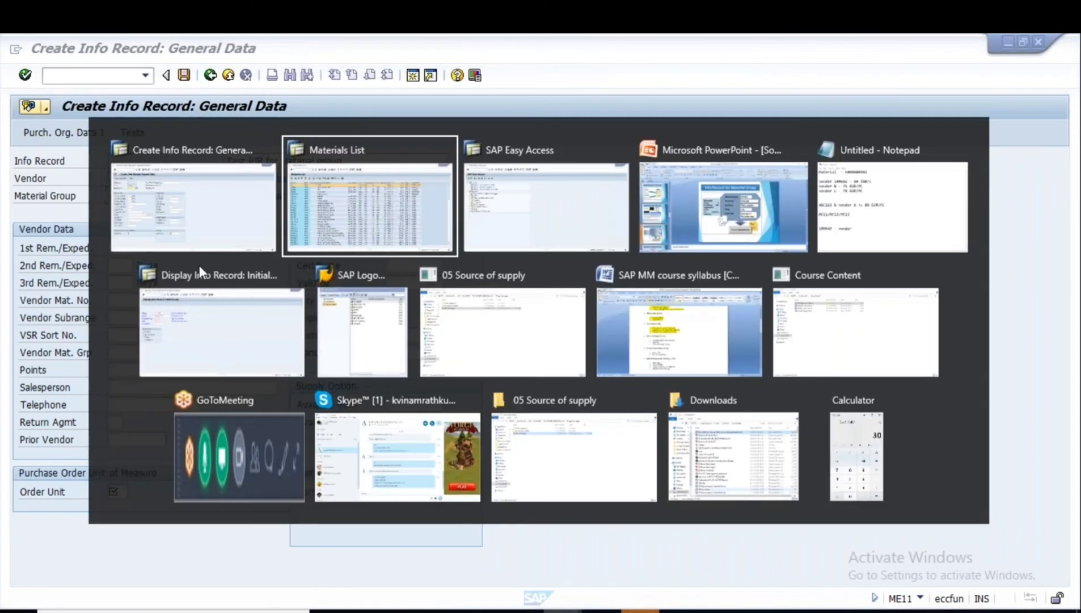
pyautogui.hotkey('alt', 'Tab')
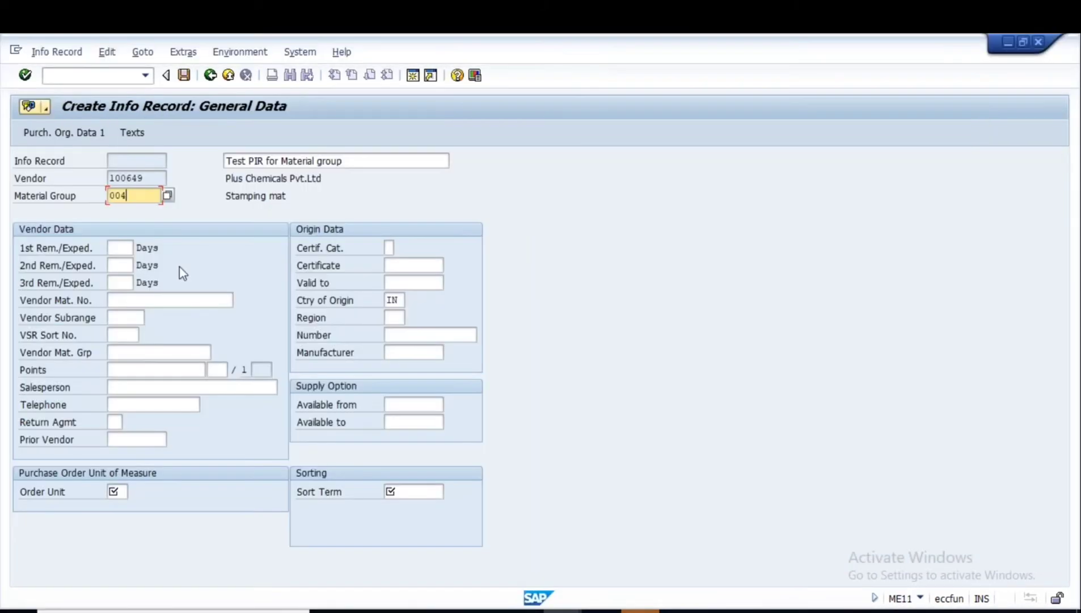
# Enter order unit L and a name-based sort term for the info record and continue to purchasing organization data
pyautogui.press('Return')
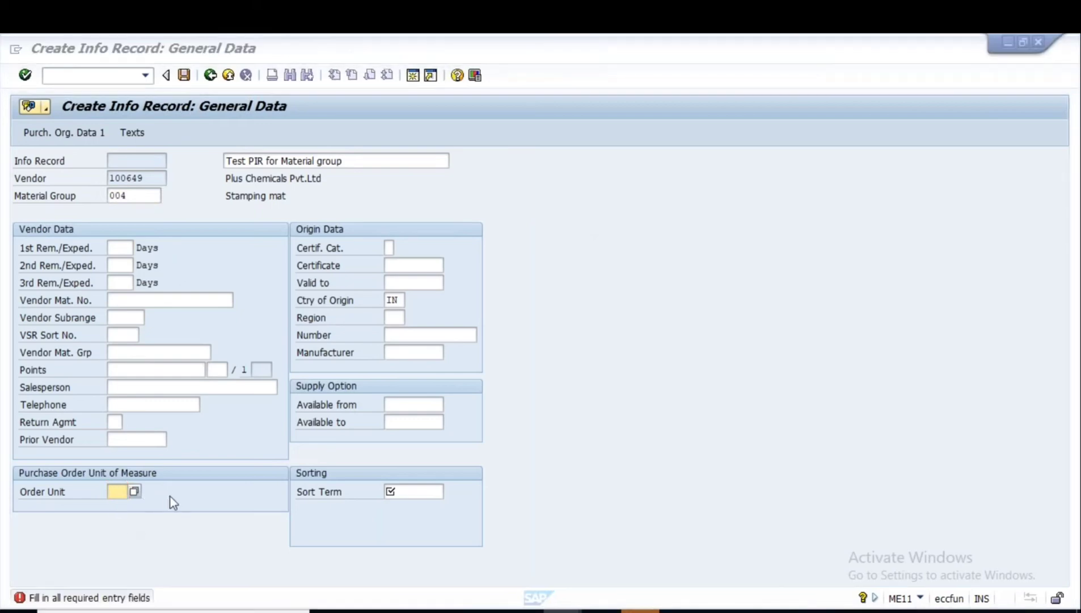
pyautogui.hotkey('alt', 'Tab')
pyautogui.hotkey('alt', 'Tab')
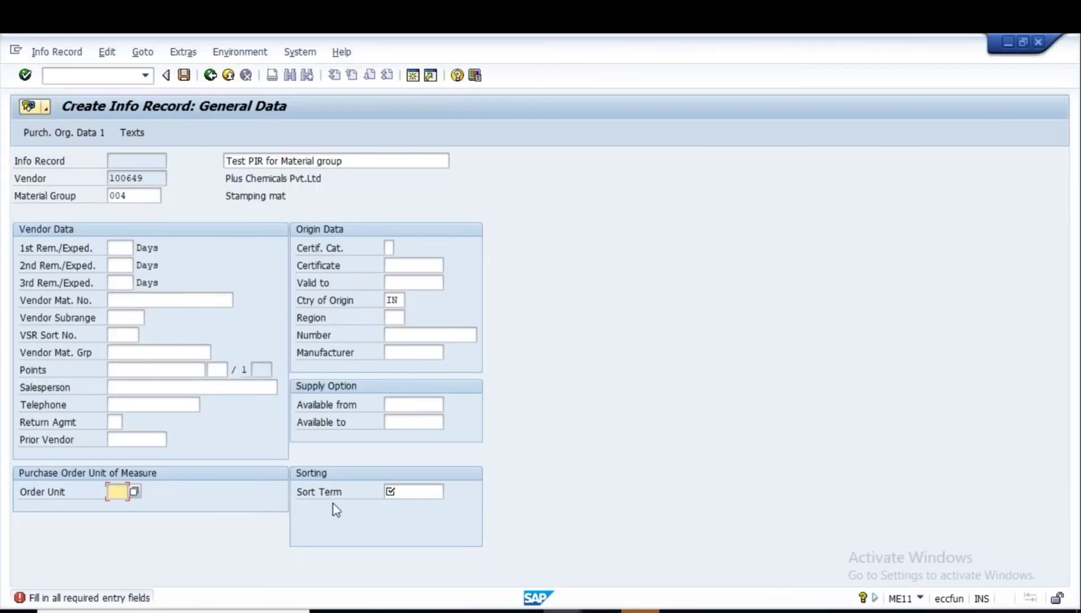
pyautogui.press('capslock')
pyautogui.press('Tab')
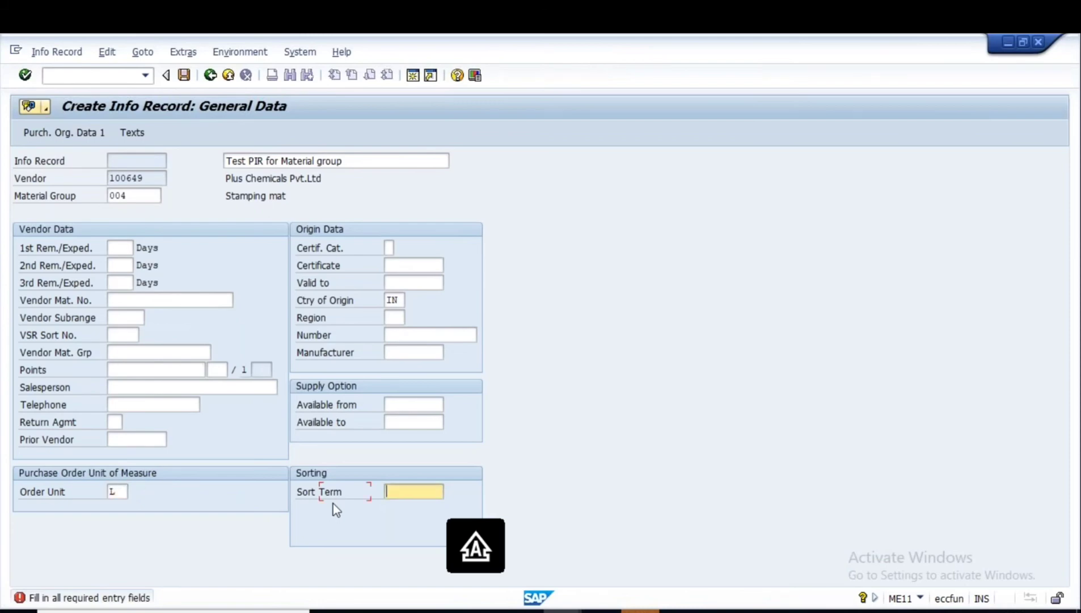
pyautogui.write('SAVAN999')
pyautogui.press('Return')
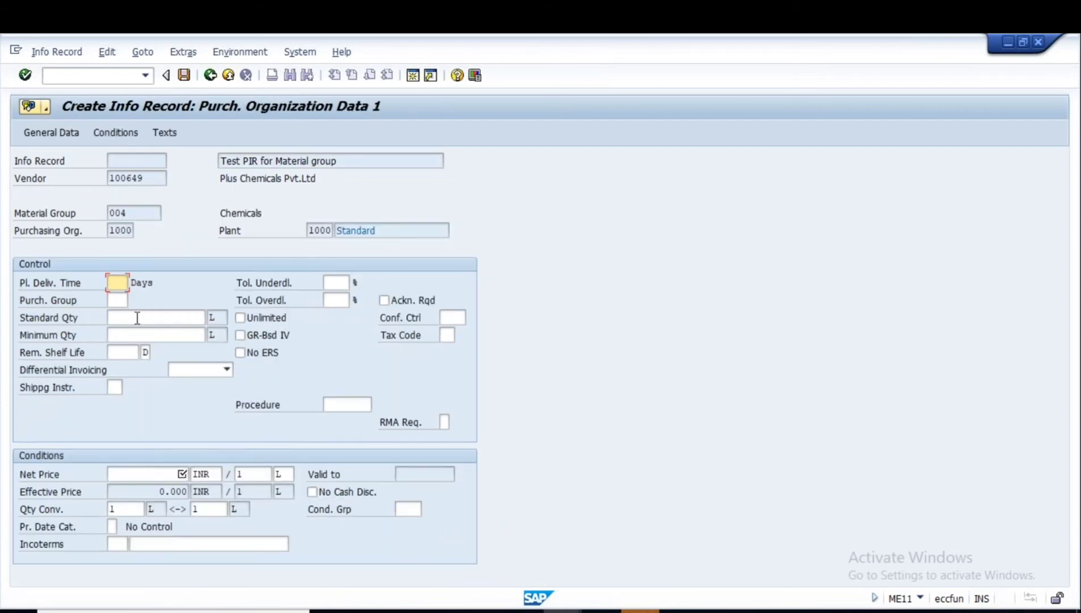
# Set planned delivery time to 5 days, net price to 25 INR per L and purchasing group to 000, and continue
pyautogui.write('5')
pyautogui.click(170, 473)
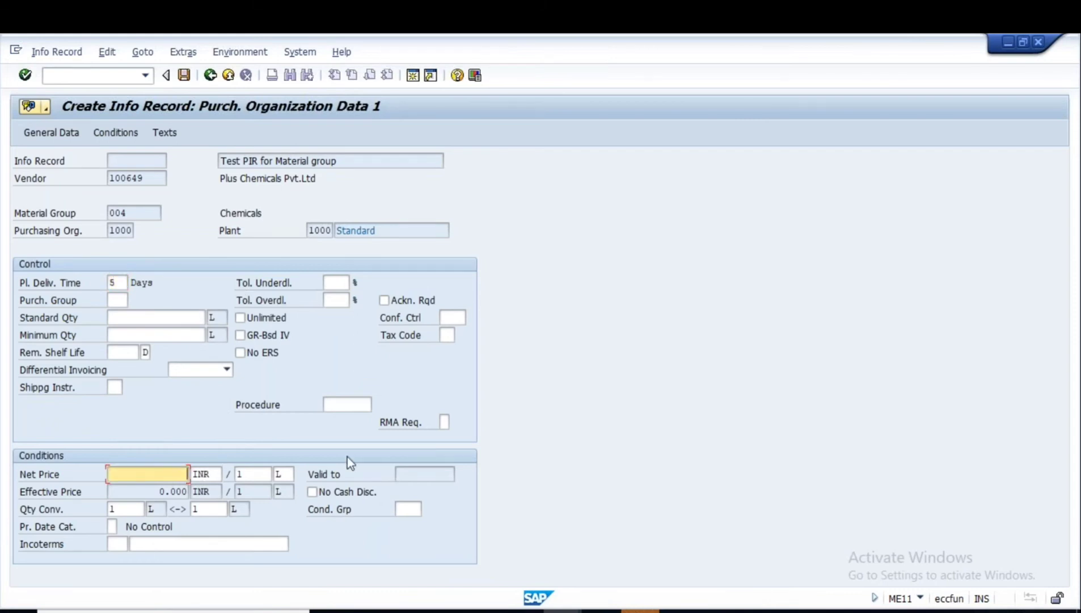
pyautogui.write('25')
pyautogui.press('Return')
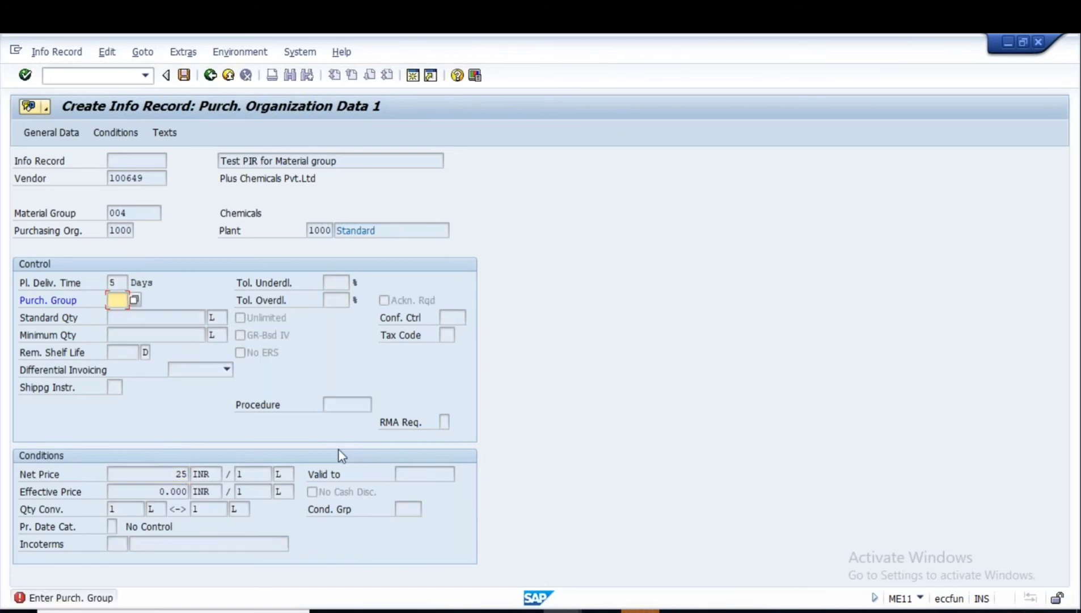
pyautogui.write('000')
pyautogui.press('Return')
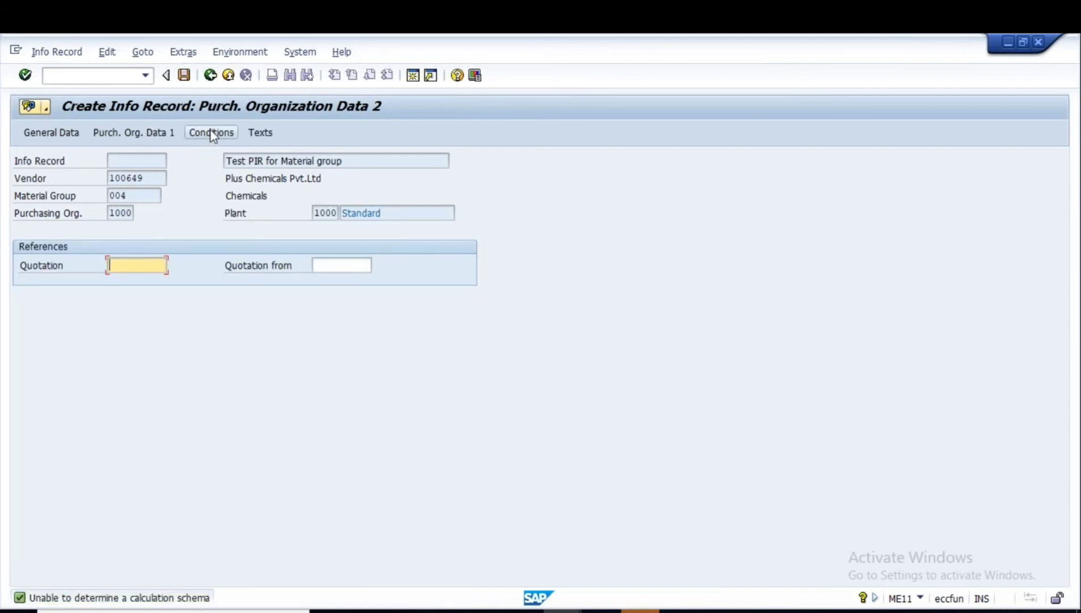
# Review the texts, general data and gross price condition, save the info record and open the change transaction for it
pyautogui.click(260, 132)
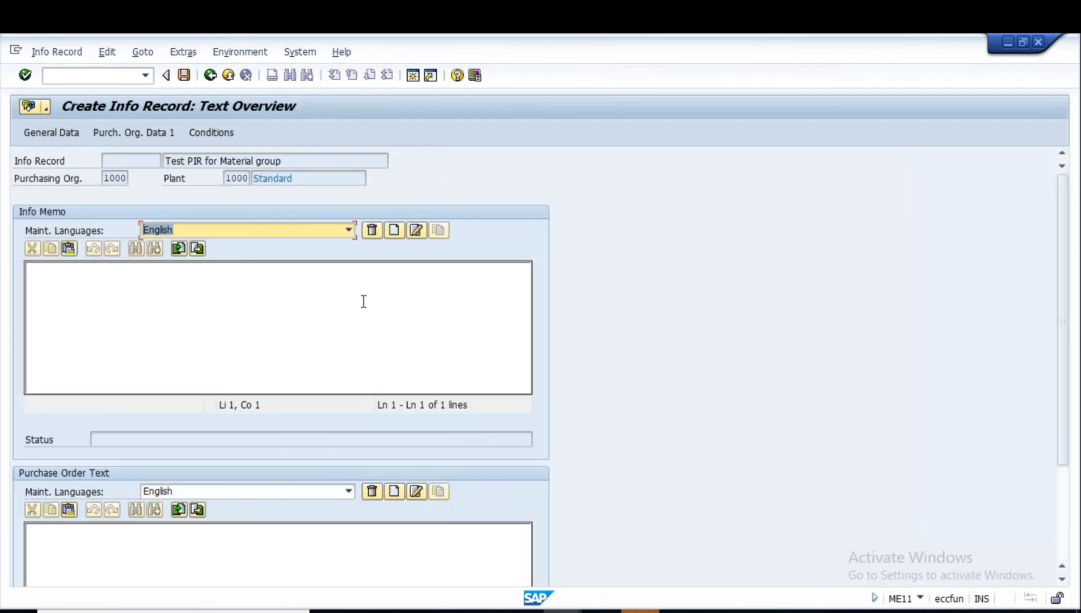
pyautogui.click(44, 136)
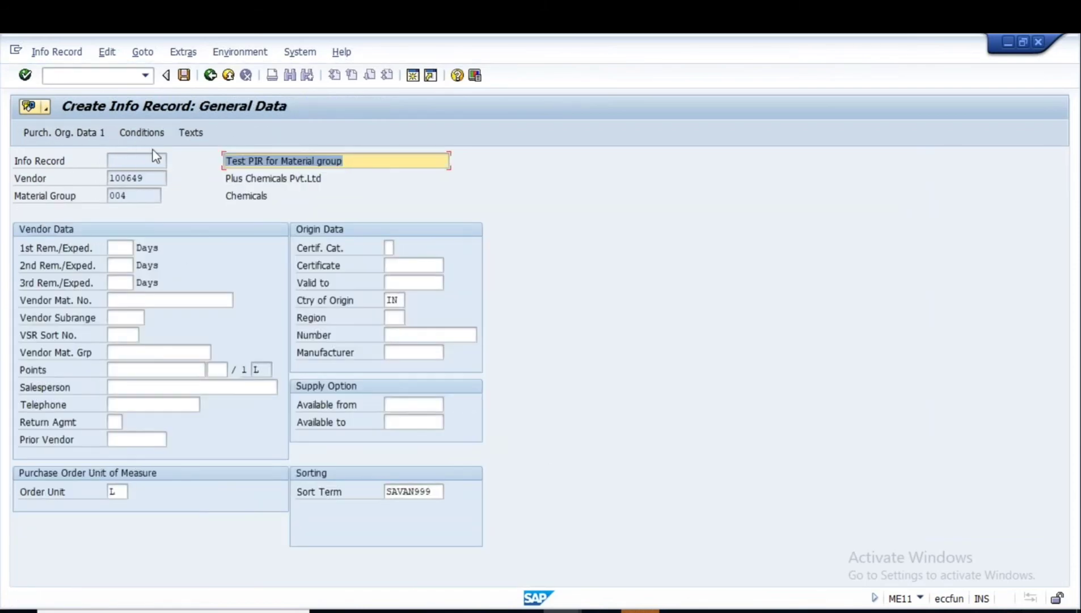
pyautogui.click(140, 134)
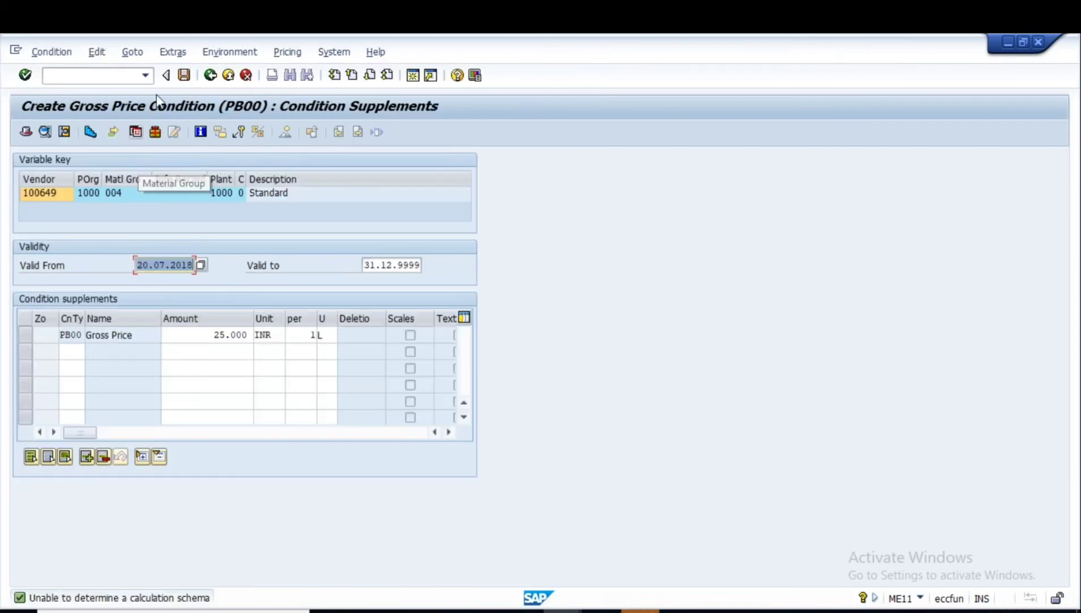
pyautogui.click(183, 76)
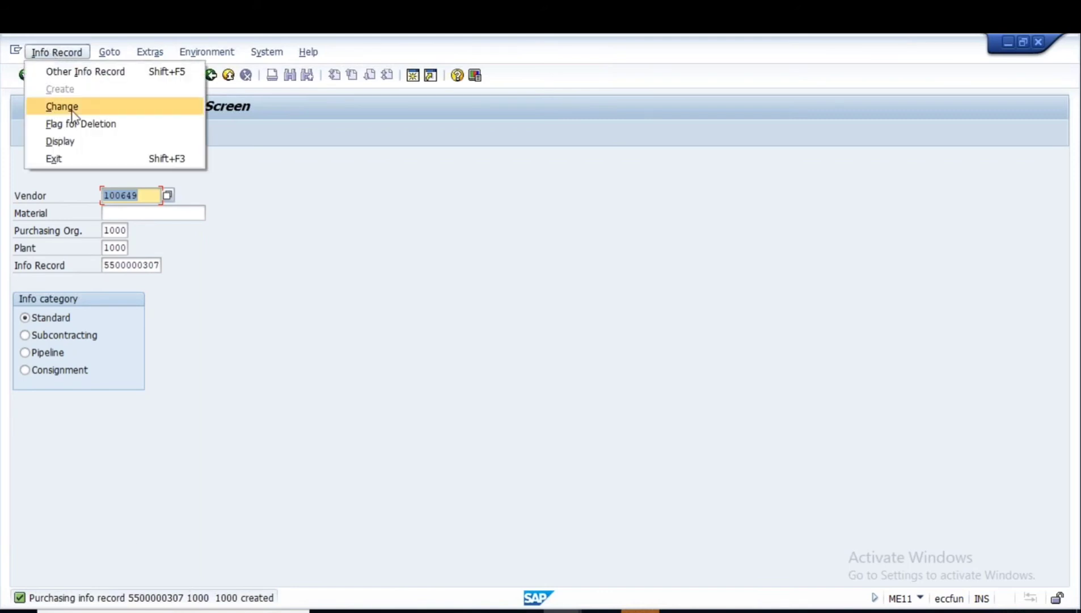
pyautogui.click(63, 106)
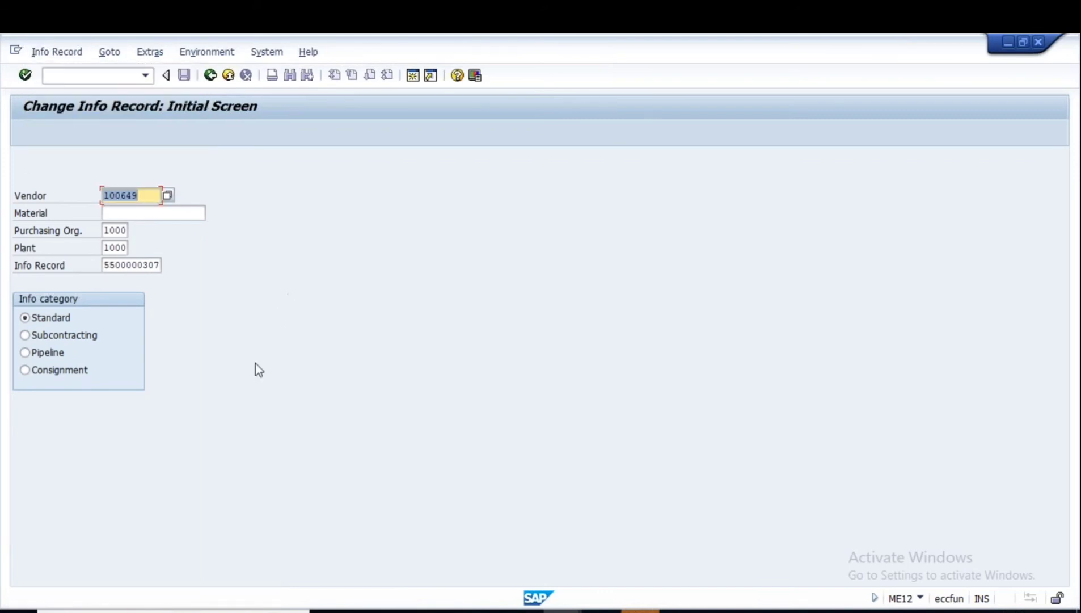
# In the SAP Easy Access session, start ME21N and enter the number of vendor Plus Chemicals Pvt.Ltd for a standard PO
pyautogui.click(562, 611)
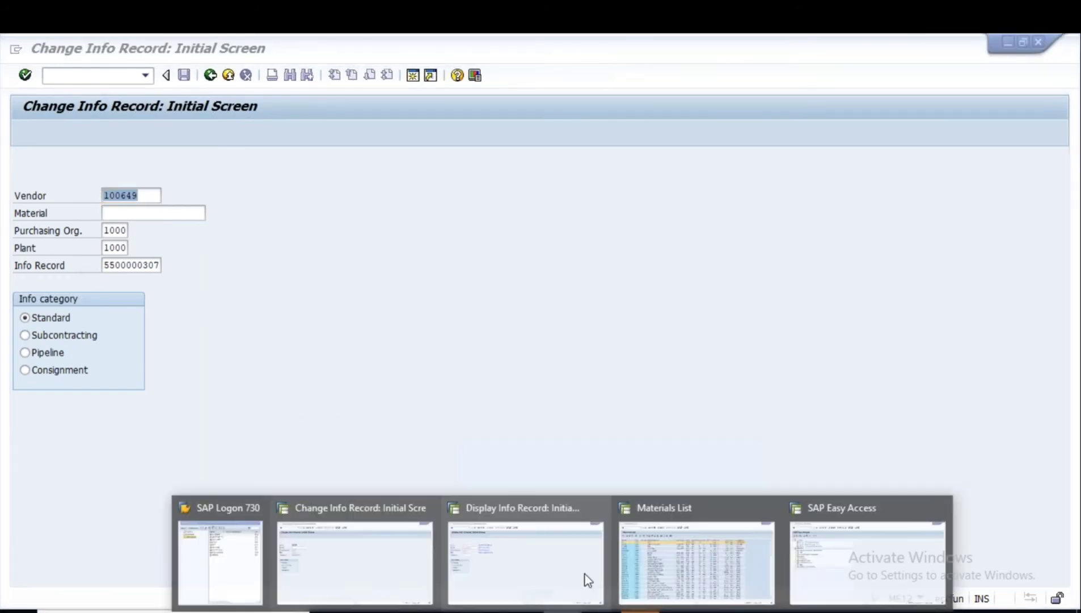
pyautogui.click(822, 539)
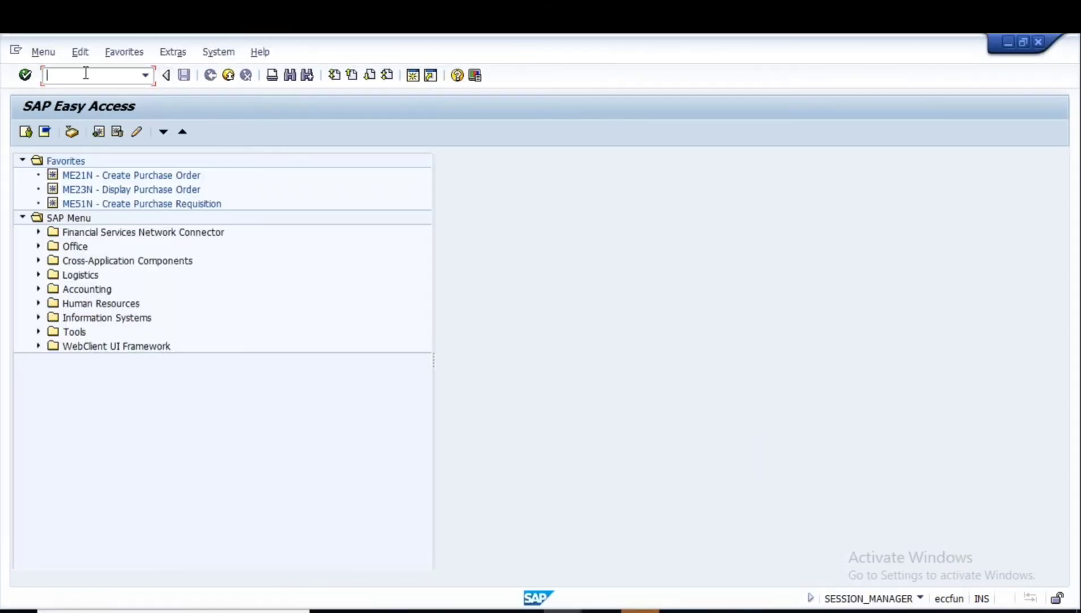
pyautogui.write('ME21N')
pyautogui.press('Return')
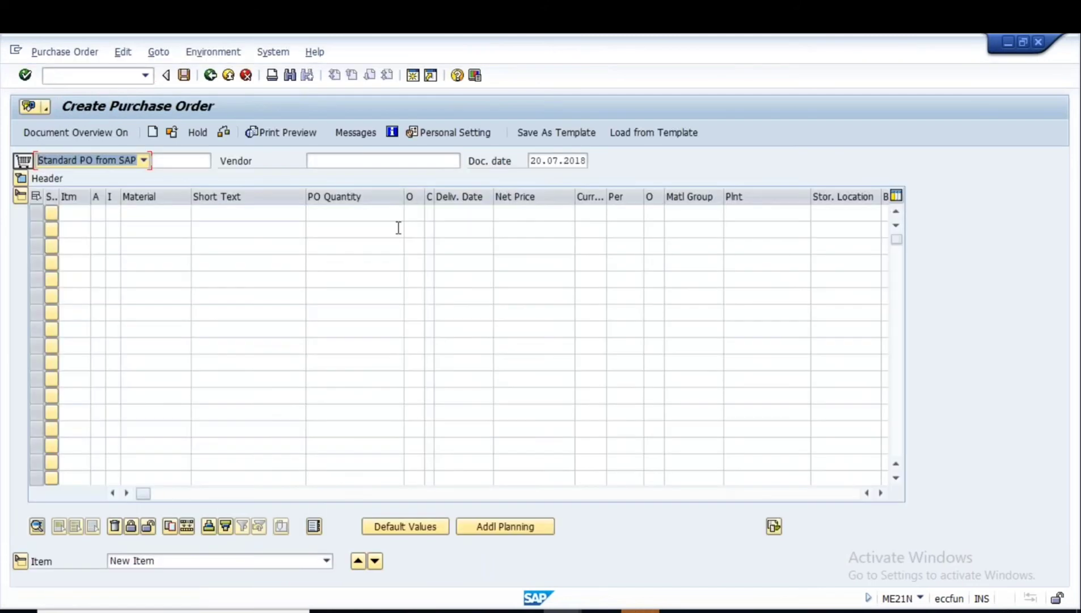
pyautogui.click(337, 162)
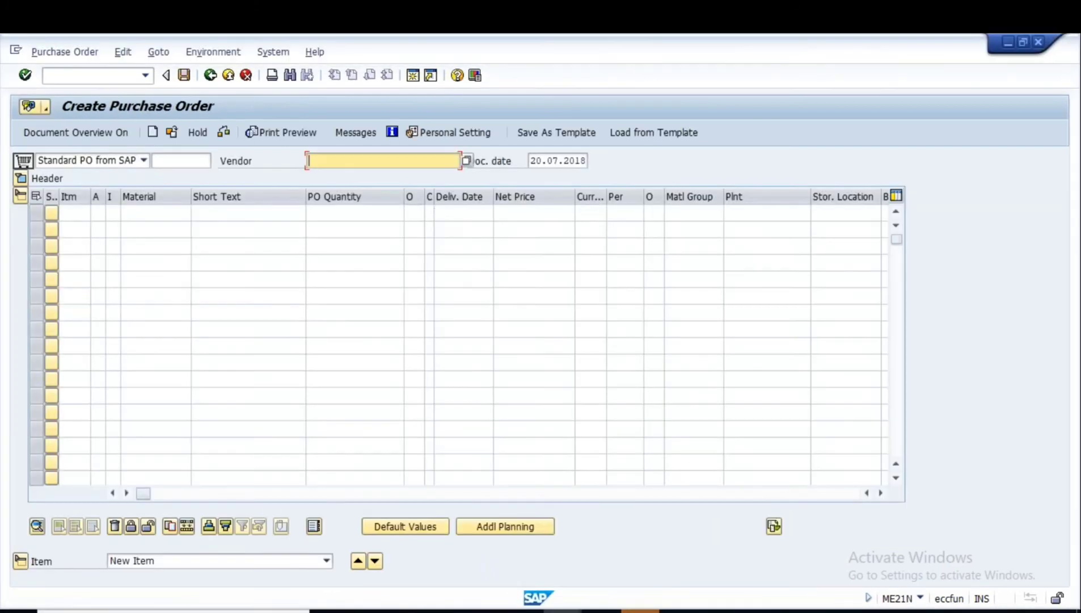
pyautogui.write('100')
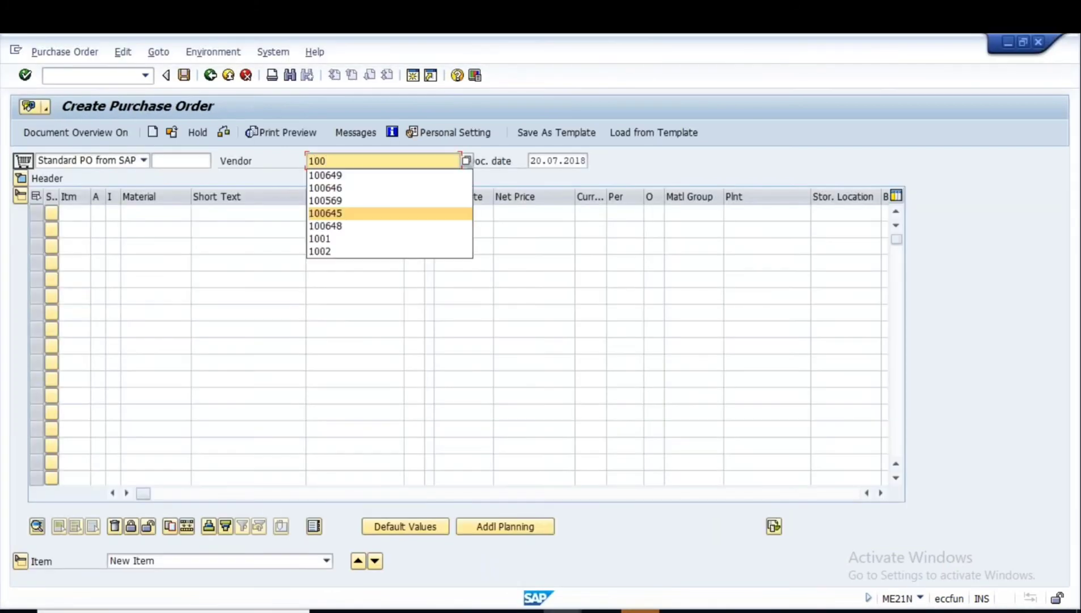
pyautogui.write('649')
pyautogui.press('Return')
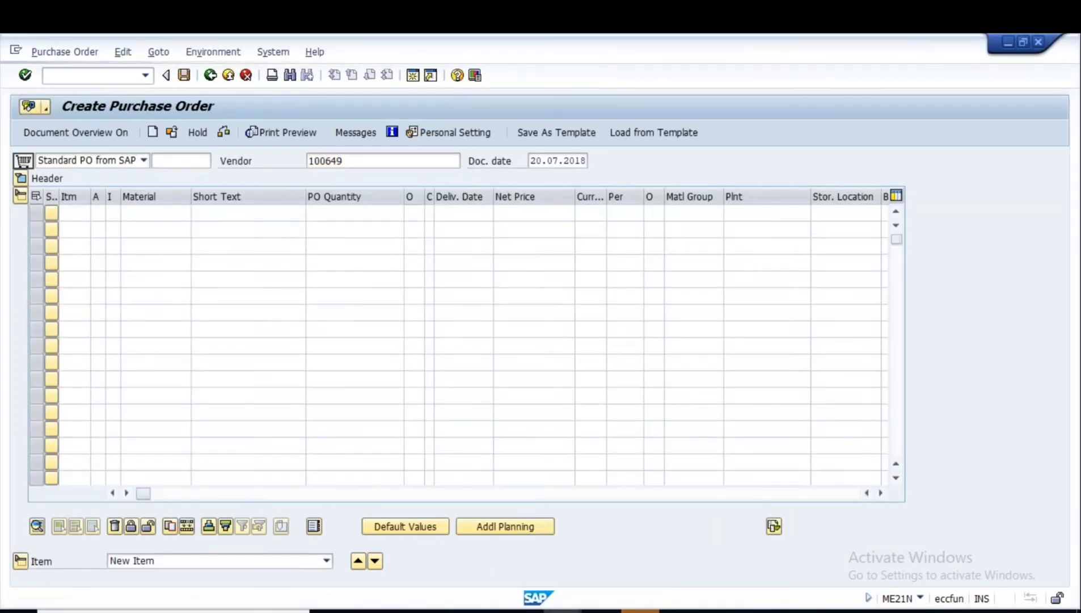
# Enter purchasing organization 1000, purchasing group 100 and company code 1000 in the purchase order header
pyautogui.write('1000')
pyautogui.click(132, 233)
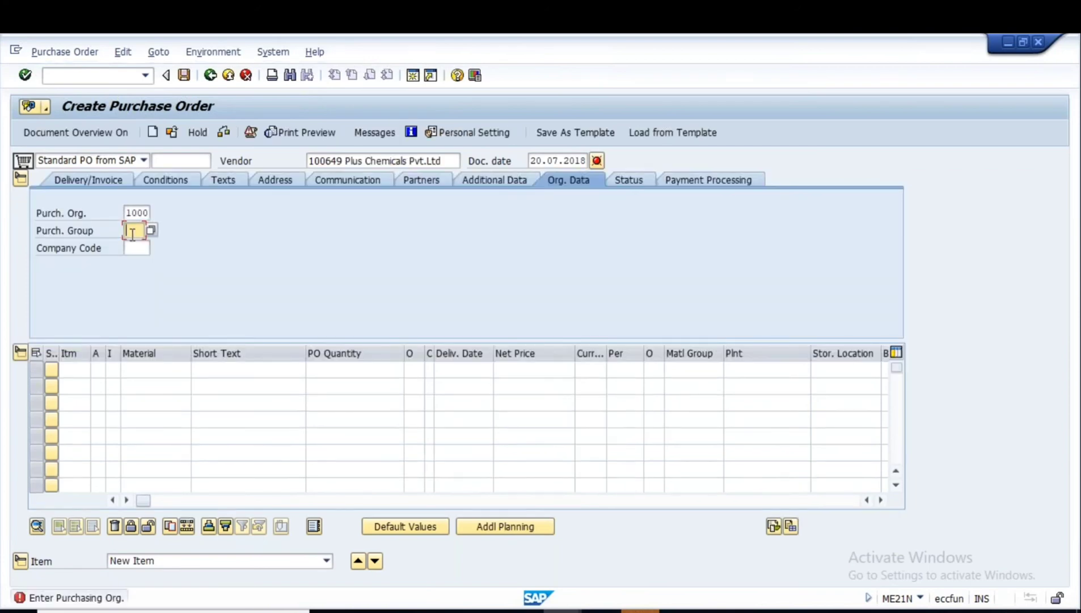
pyautogui.write('100')
pyautogui.press('Tab')
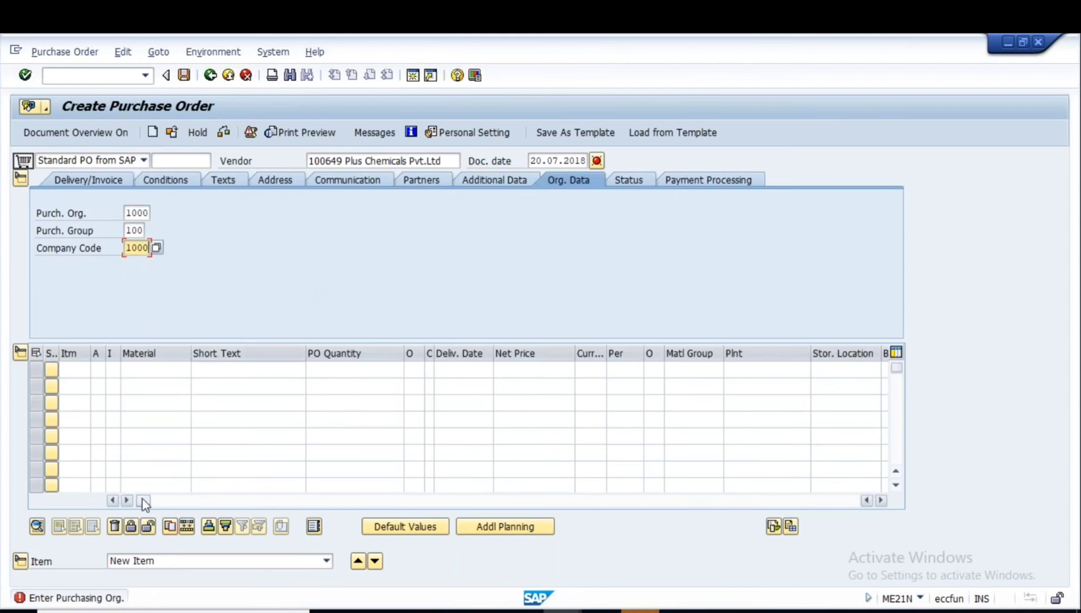
# Copy the new info record's number from the Change Info Record session into the first purchase order item's info record field
pyautogui.moveTo(142, 499); pyautogui.dragTo(385, 503)
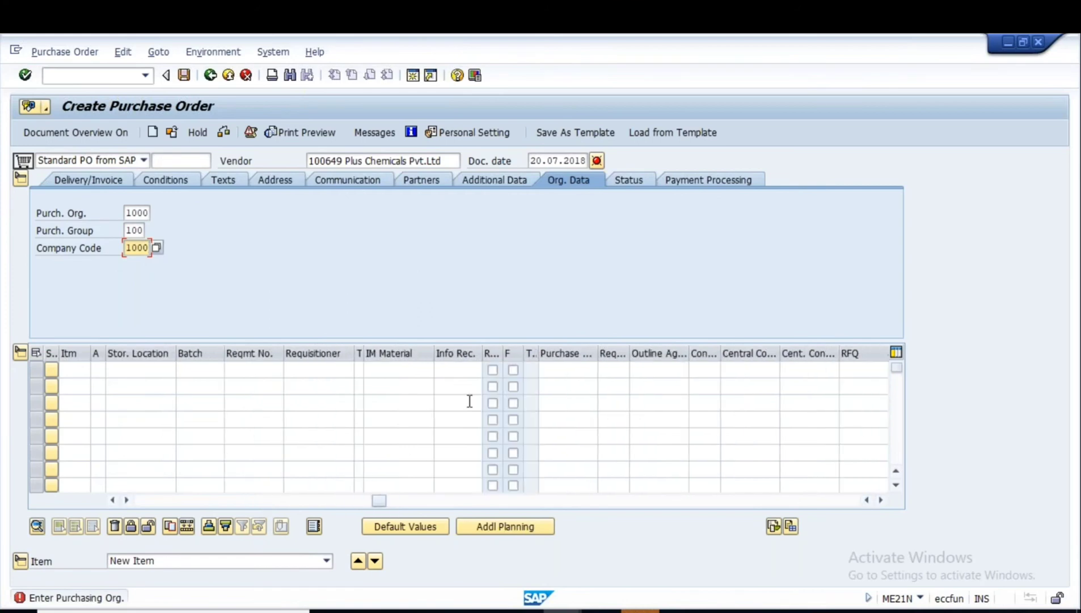
pyautogui.click(463, 369)
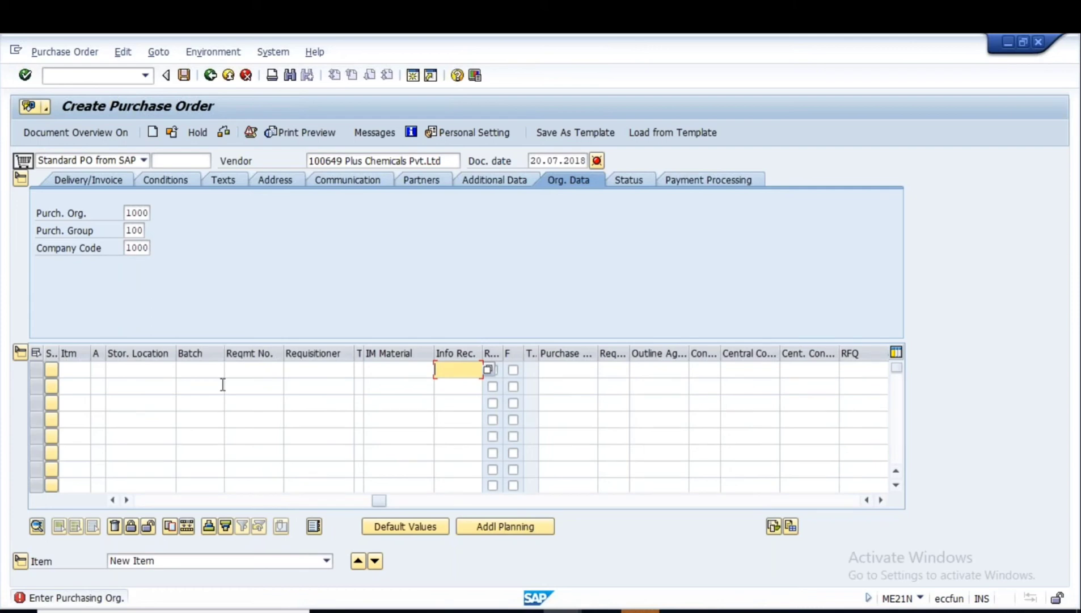
pyautogui.hotkey('alt', 'Tab')
pyautogui.click(105, 265)
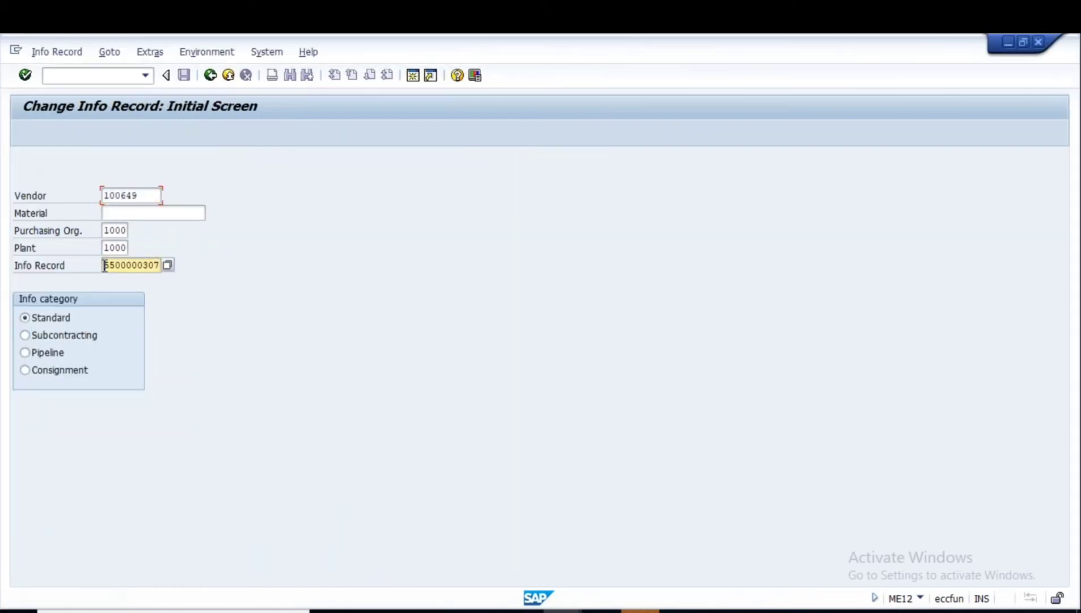
pyautogui.moveTo(104, 265); pyautogui.dragTo(203, 309)
pyautogui.hotkey('ctrl', 'v')
pyautogui.hotkey('alt', 'Tab')
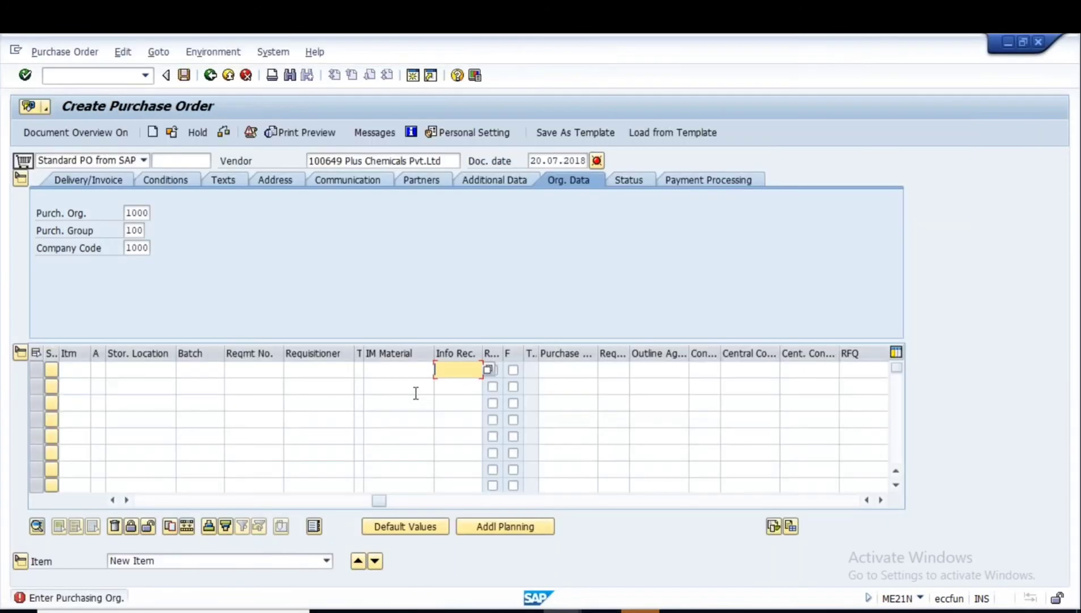
pyautogui.hotkey('ctrl', 'v')
pyautogui.press('Return')
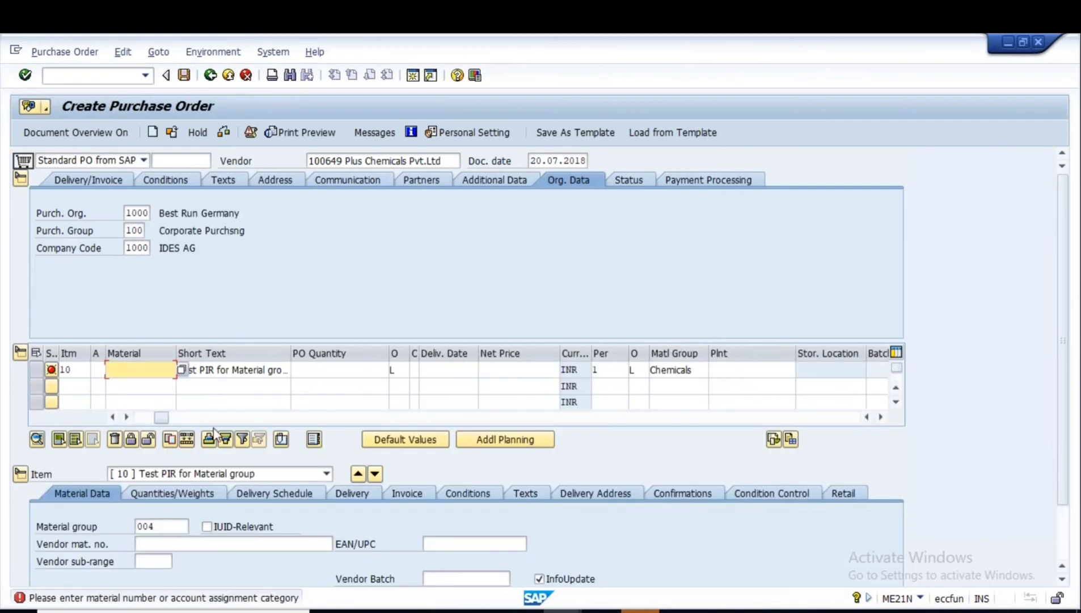
# Enter plant 1000 for item 10, leaving its material and account assignment category blank
pyautogui.moveTo(162, 419); pyautogui.dragTo(133, 421)
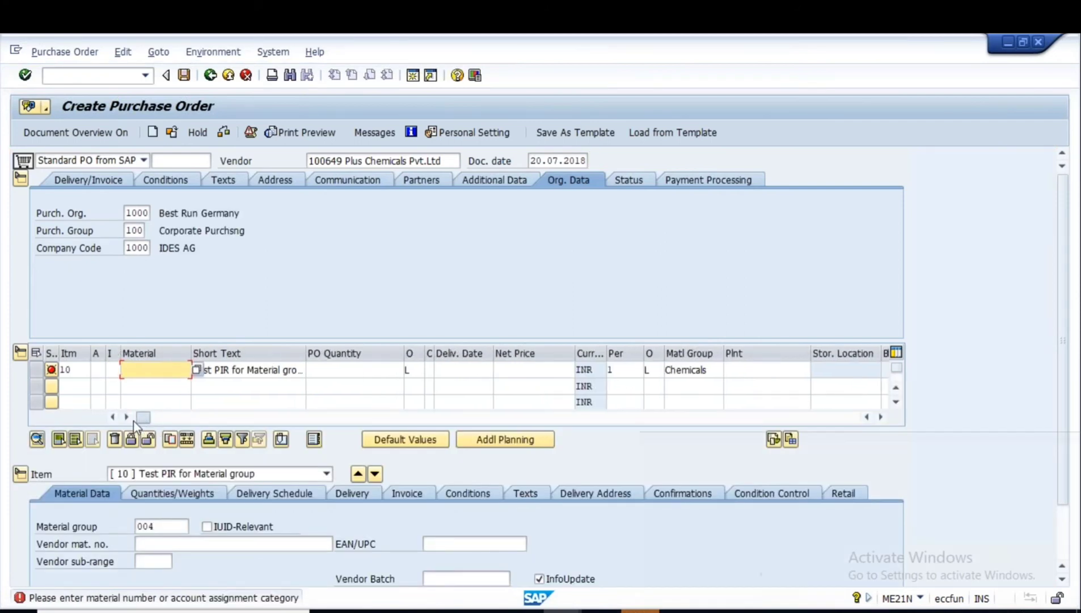
pyautogui.click(254, 369)
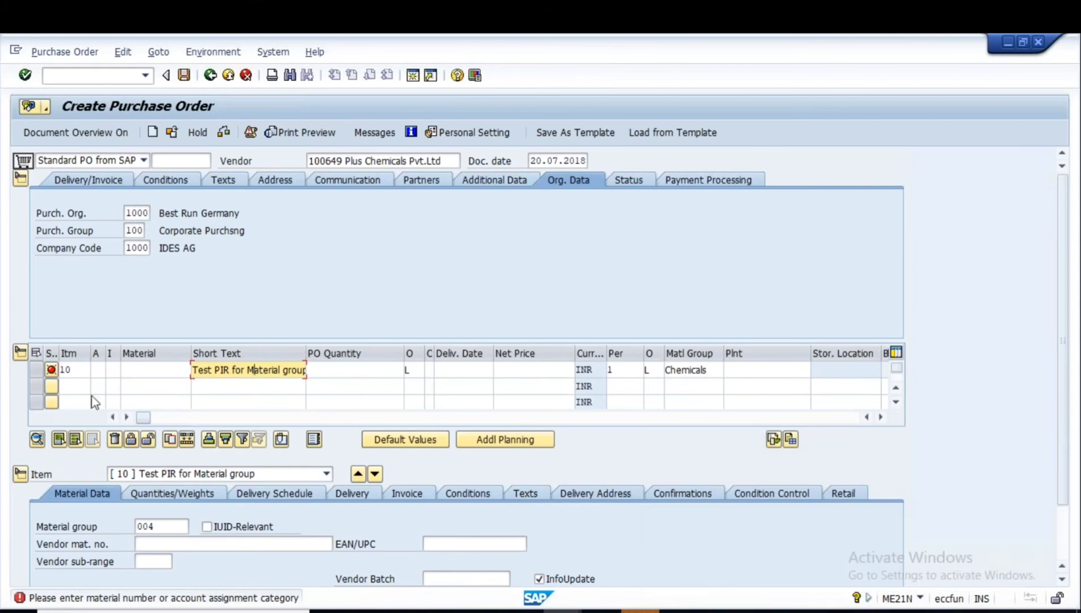
pyautogui.click(96, 369)
pyautogui.click(152, 372)
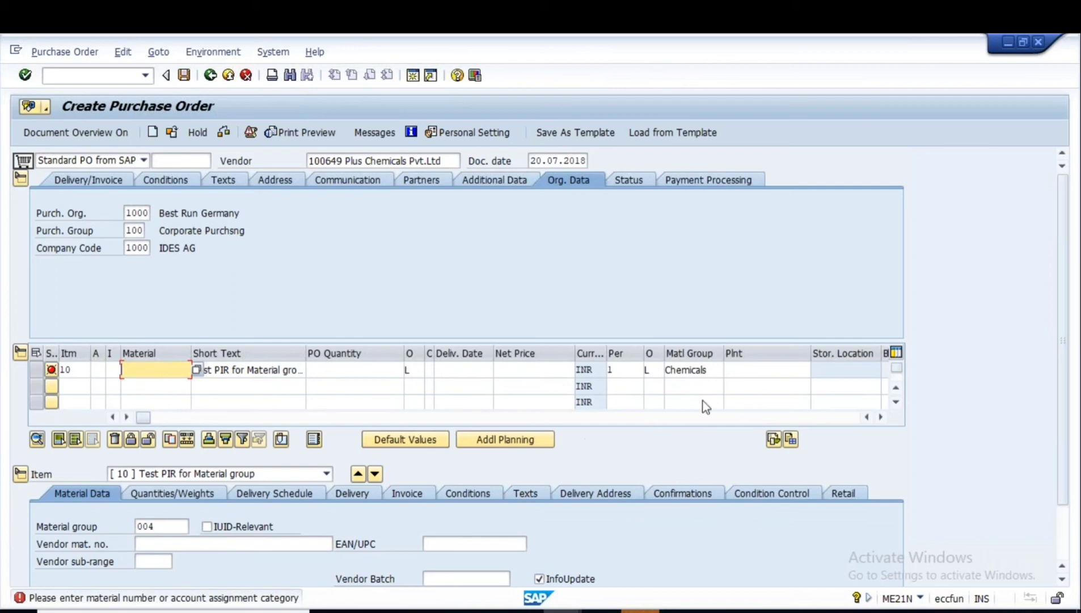
pyautogui.click(748, 369)
pyautogui.write('10')
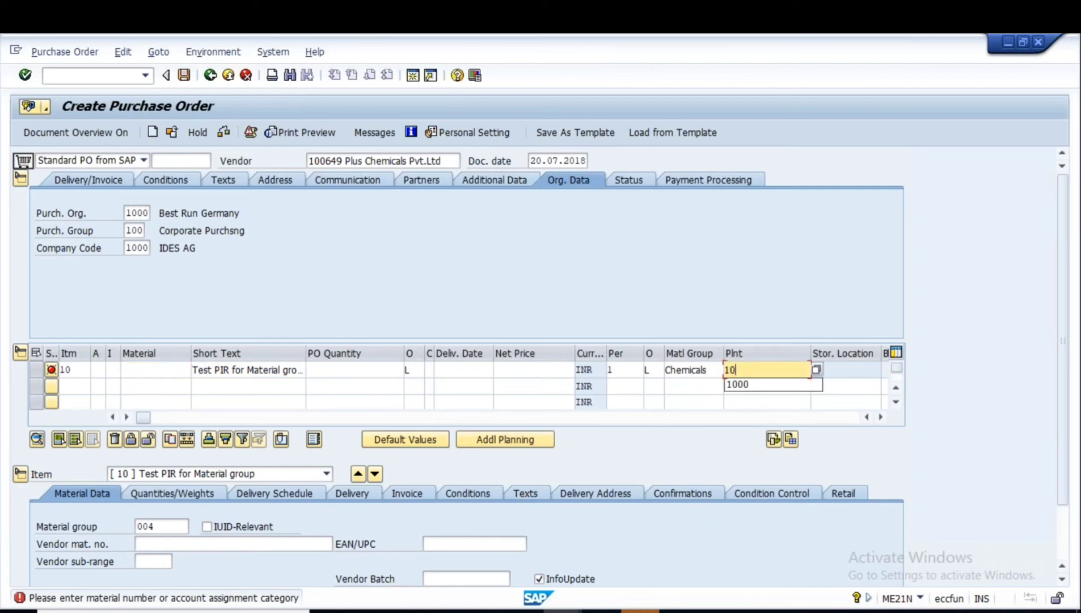
pyautogui.write('00')
pyautogui.press('Return')
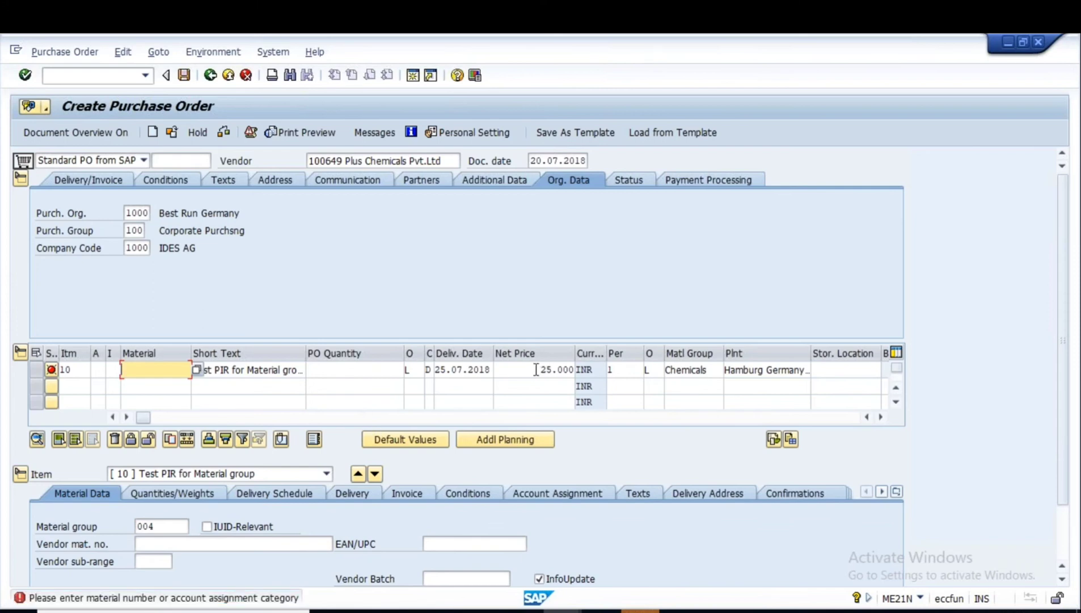
# Check item 10's net price, material and account assignment fields and switch to the PowerPoint slide on info records for material groups
pyautogui.moveTo(536, 369); pyautogui.dragTo(574, 370)
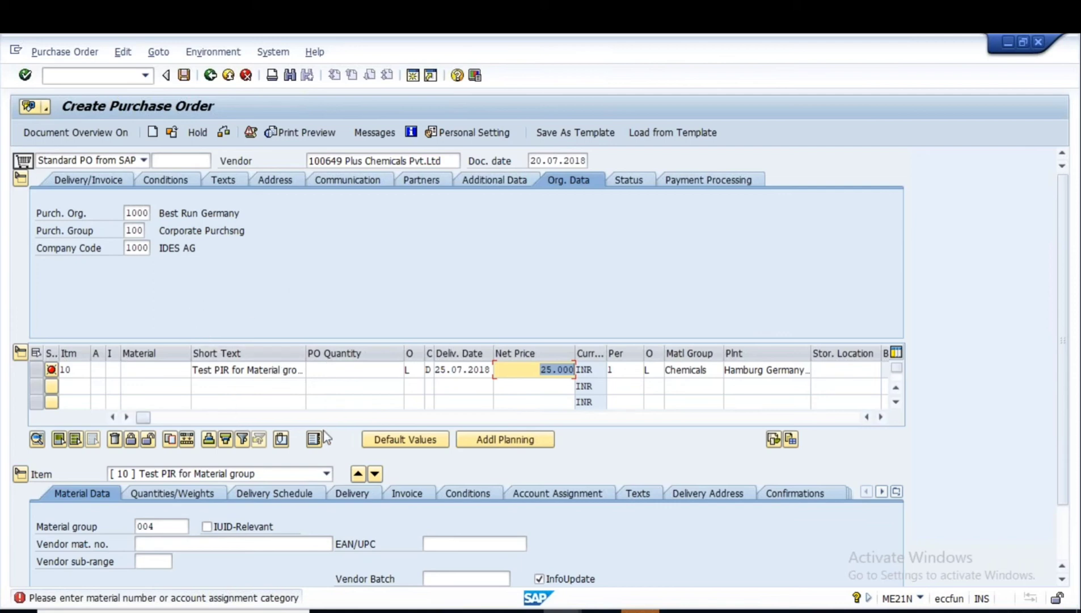
pyautogui.click(143, 371)
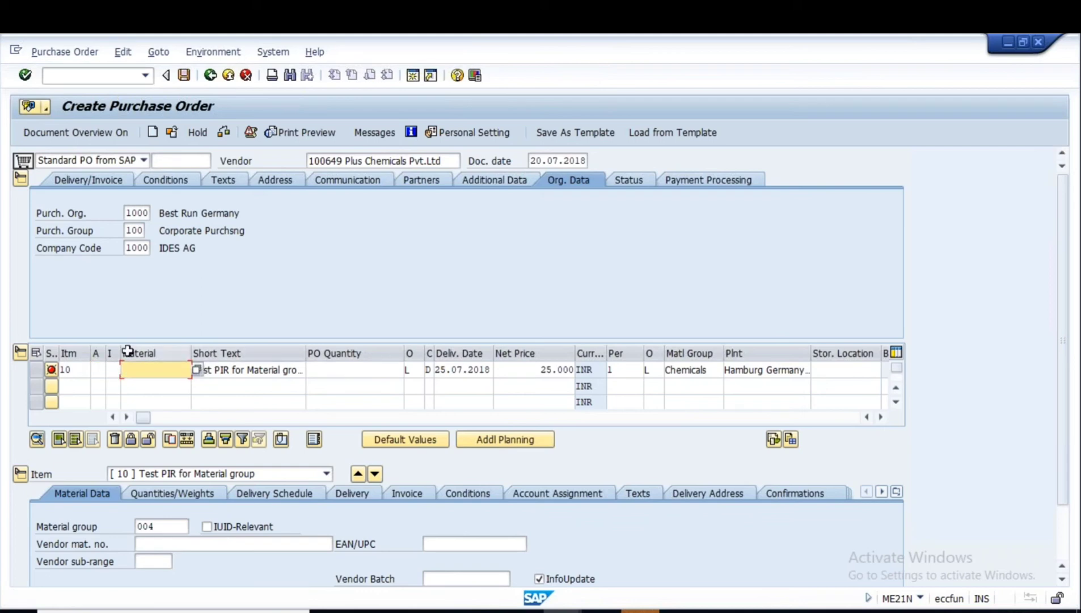
pyautogui.click(97, 370)
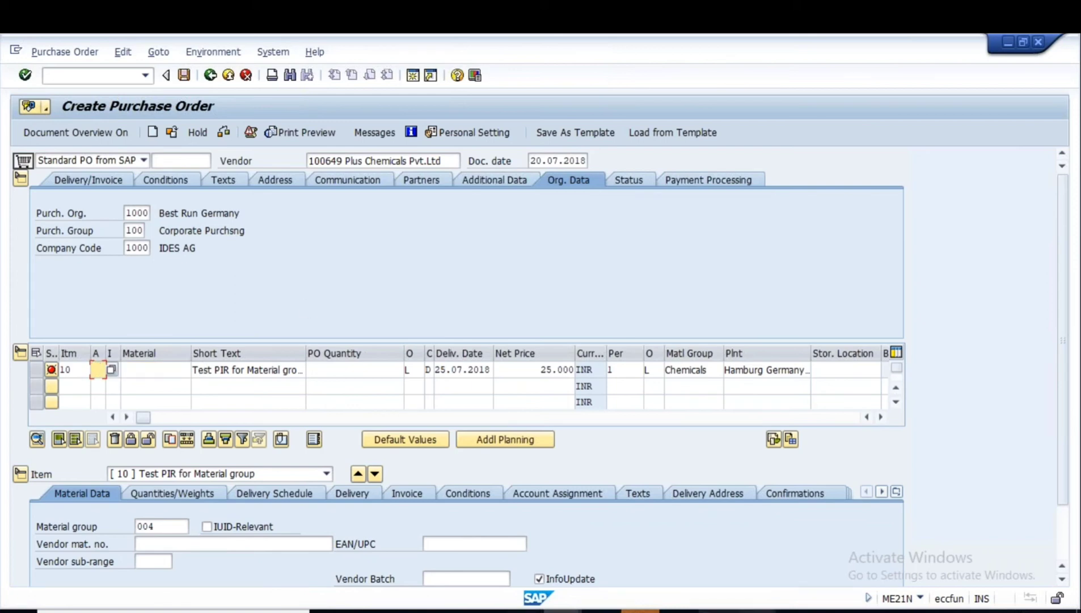
pyautogui.click(757, 611)
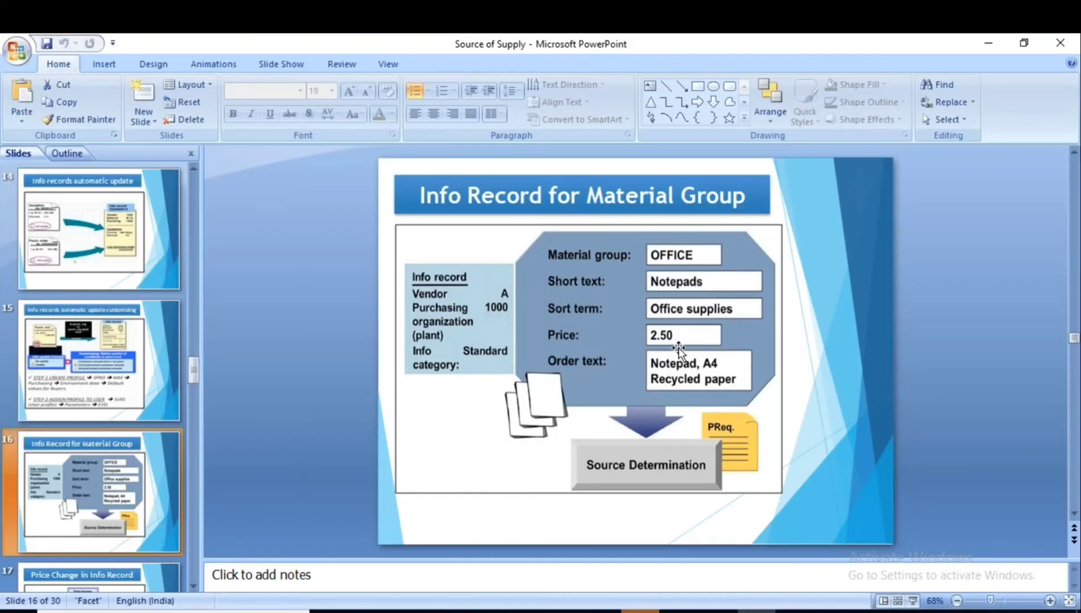
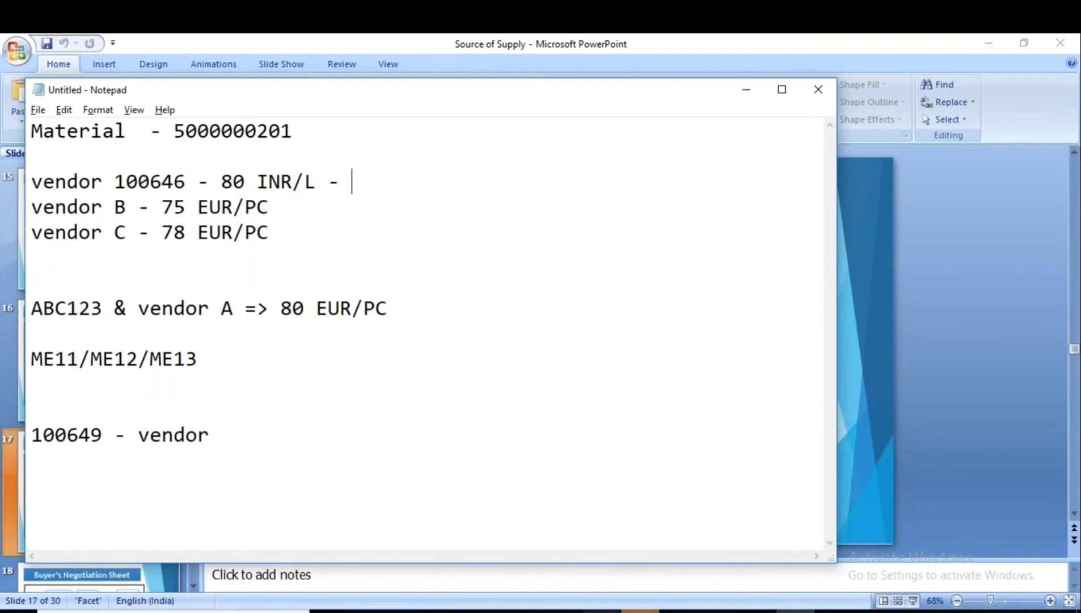
# Switch to the Display Info Record session, leave that transaction and start ME11 to create an info record
pyautogui.click(563, 611)
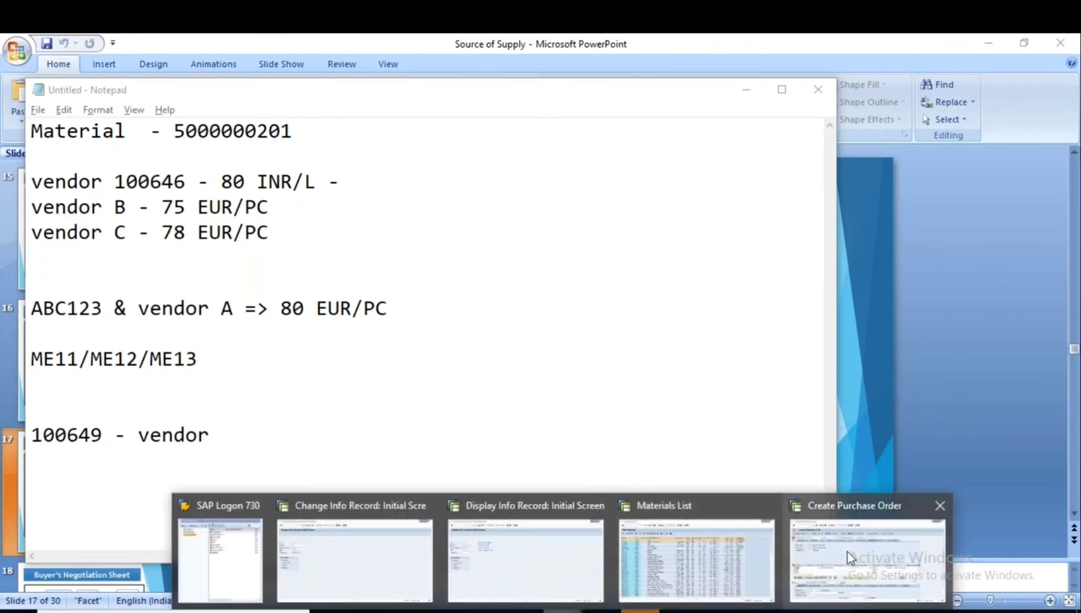
pyautogui.click(547, 542)
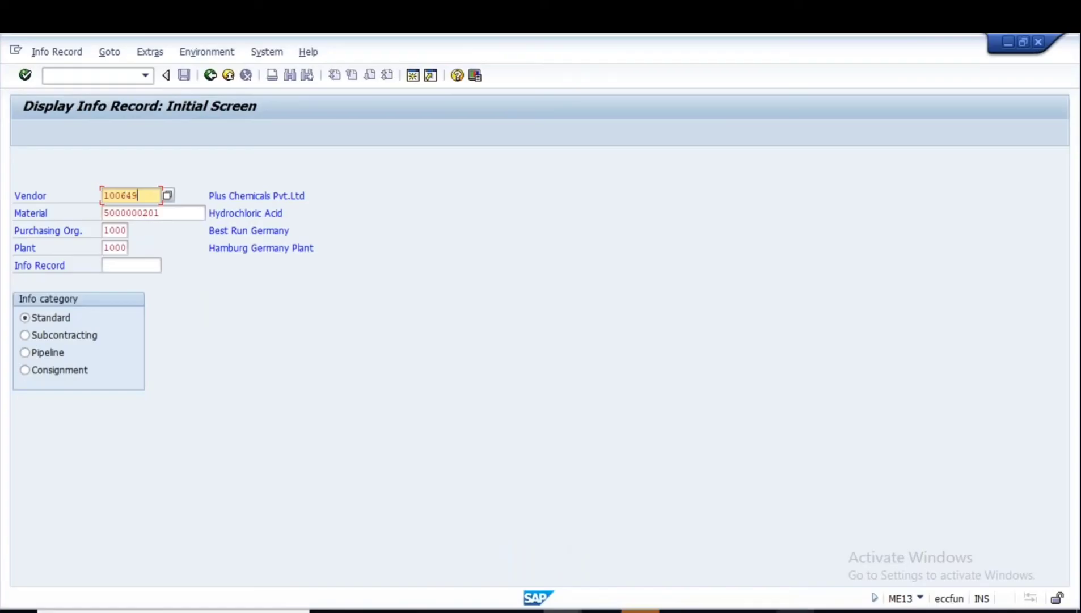
pyautogui.click(794, 611)
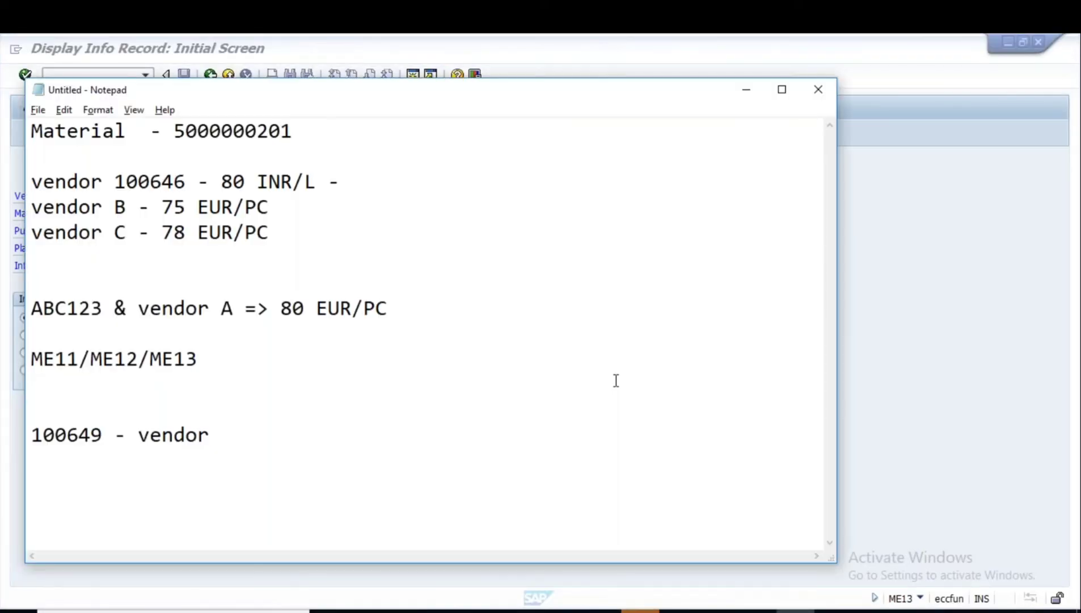
pyautogui.hotkey('alt', 'Tab')
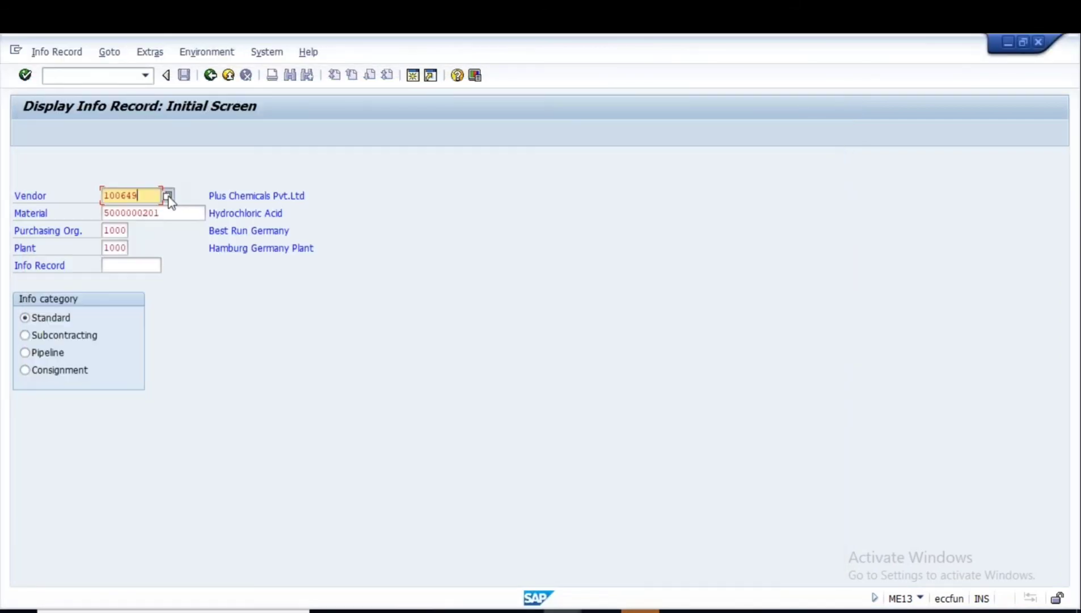
pyautogui.press('Return')
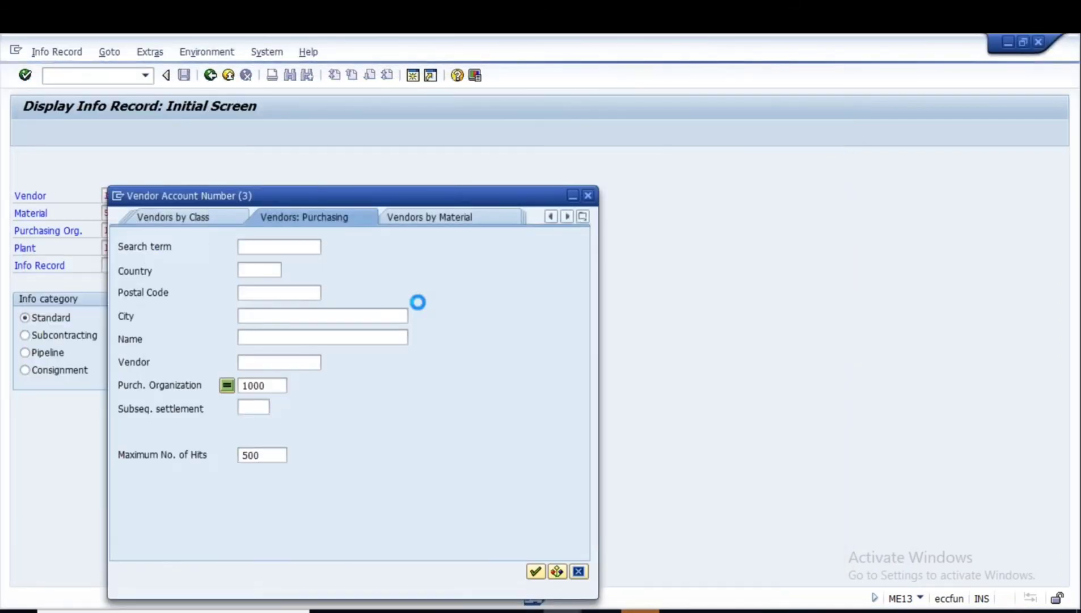
pyautogui.press('Escape')
pyautogui.click(211, 78)
pyautogui.write('ME11')
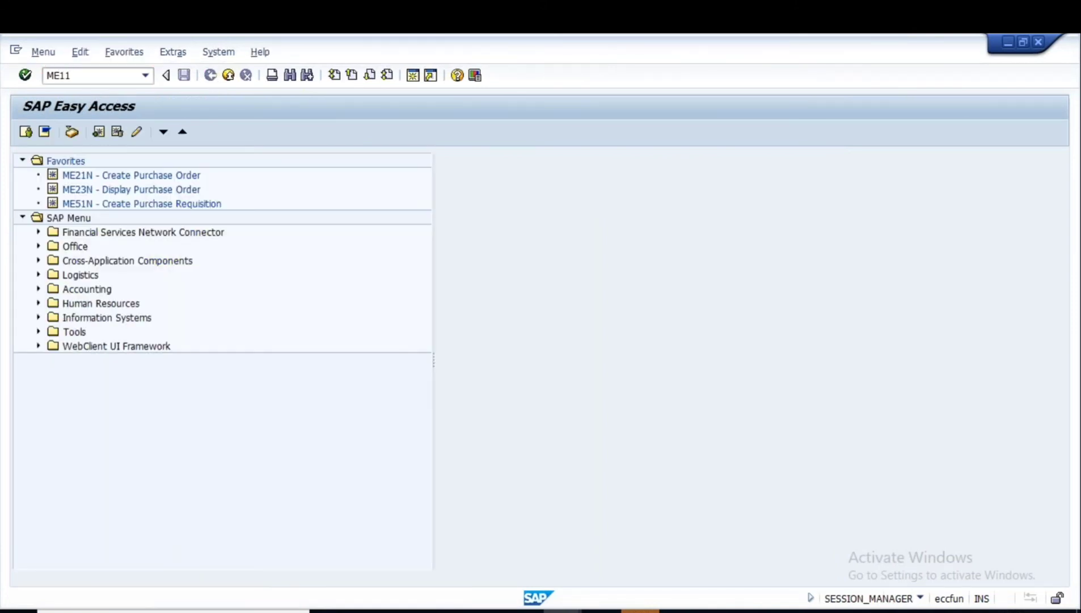
pyautogui.press('Return')
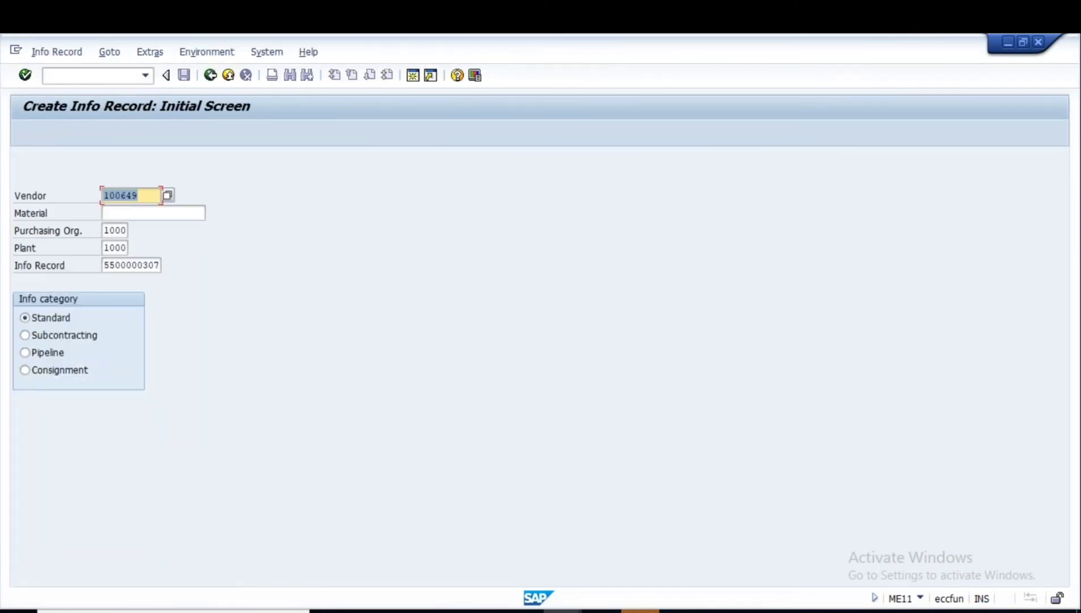
# Enter the number of the vendor noted at 80 INR/L in Notepad as the vendor of the new info record
pyautogui.hotkey('alt', 'Tab')
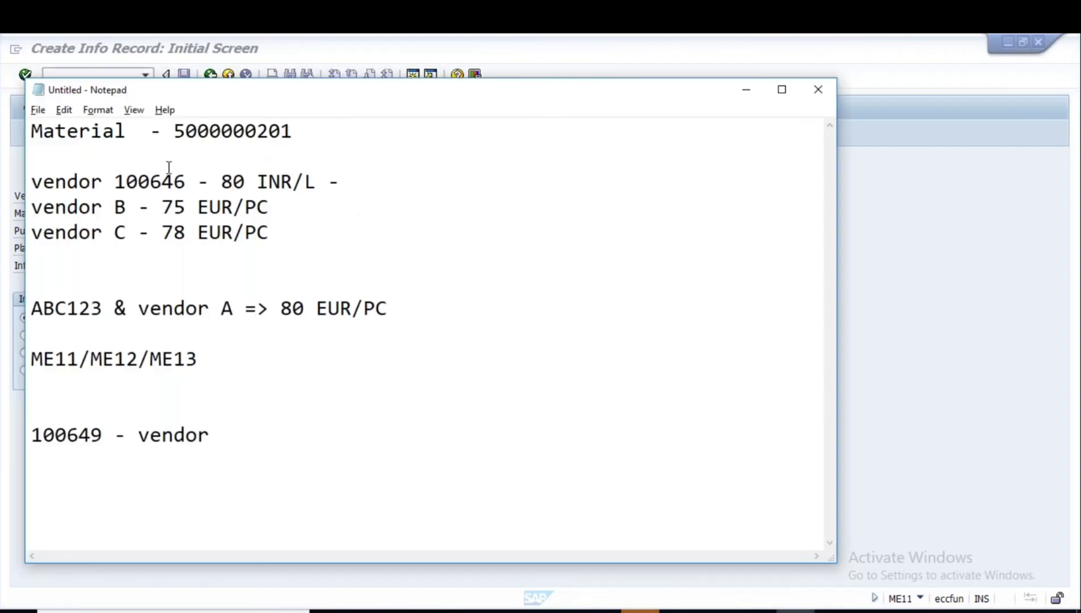
pyautogui.hotkey('alt', 'Tab')
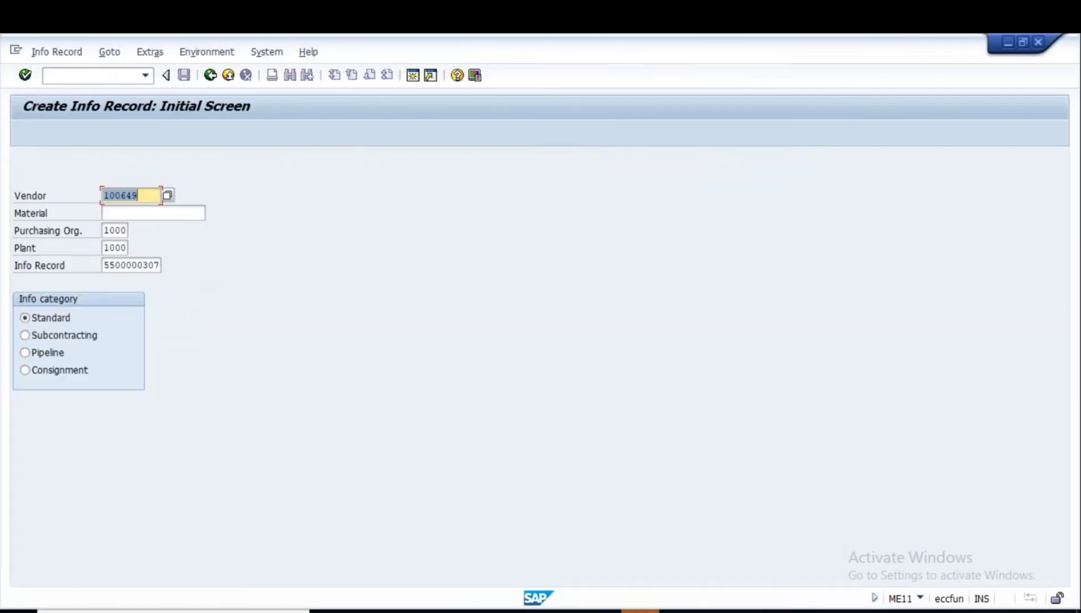
pyautogui.click(123, 214)
pyautogui.hotkey('alt', 'Tab')
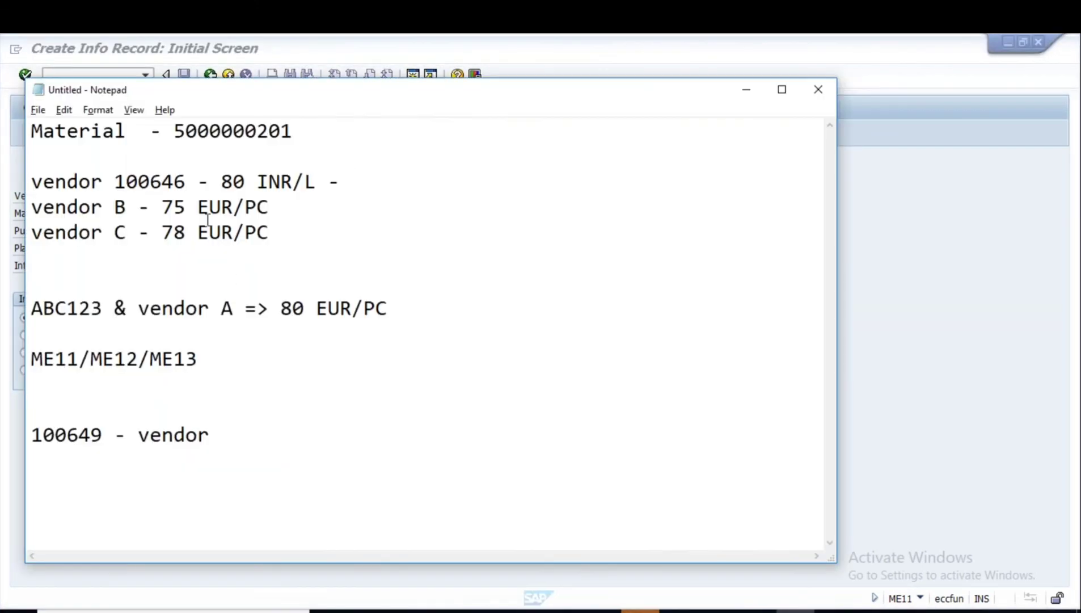
pyautogui.moveTo(174, 135); pyautogui.dragTo(294, 134)
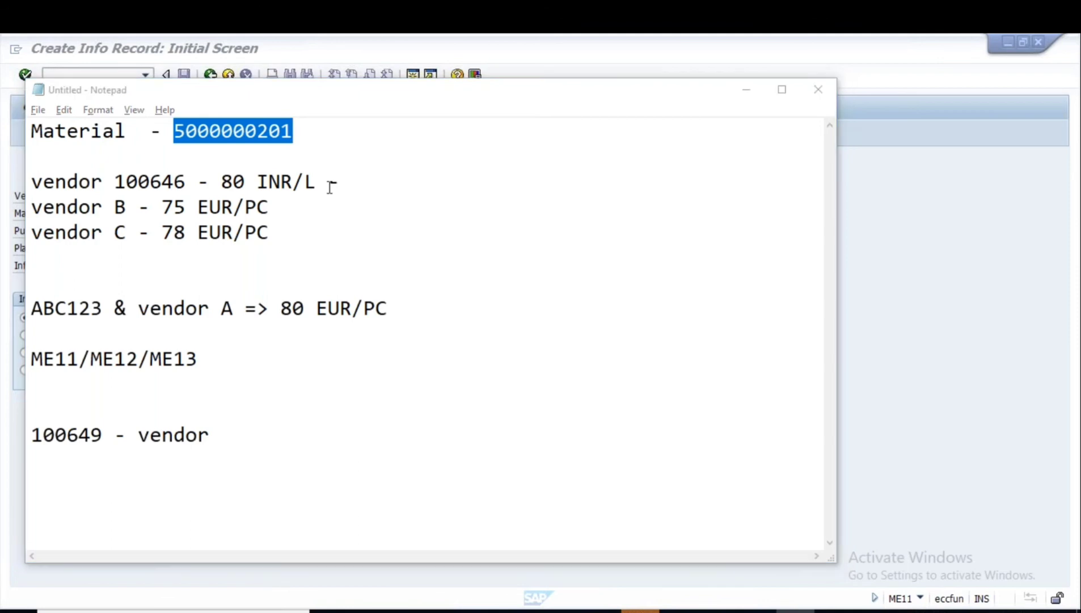
pyautogui.hotkey('alt', 'Tab')
pyautogui.hotkey('alt', 'Tab')
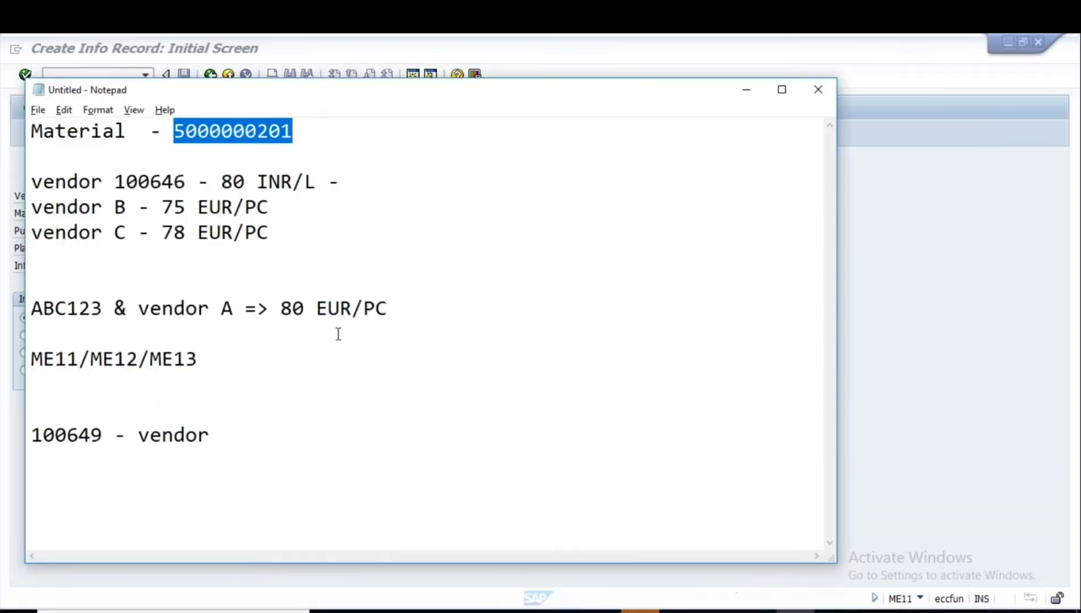
pyautogui.click(167, 183)
pyautogui.hotkey('alt', 'Tab')
pyautogui.click(138, 199)
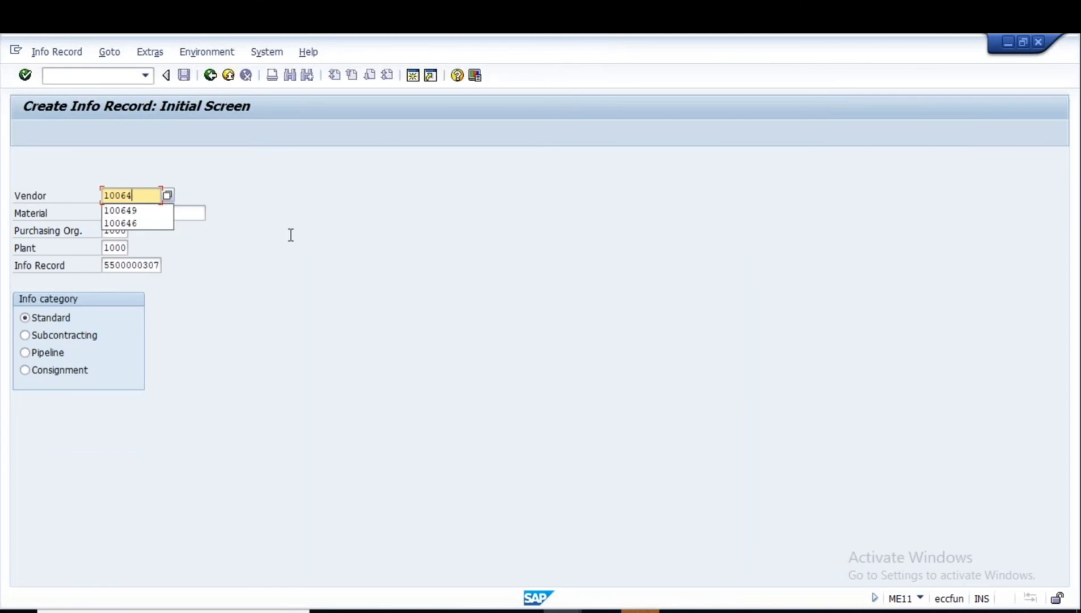
pyautogui.write('6')
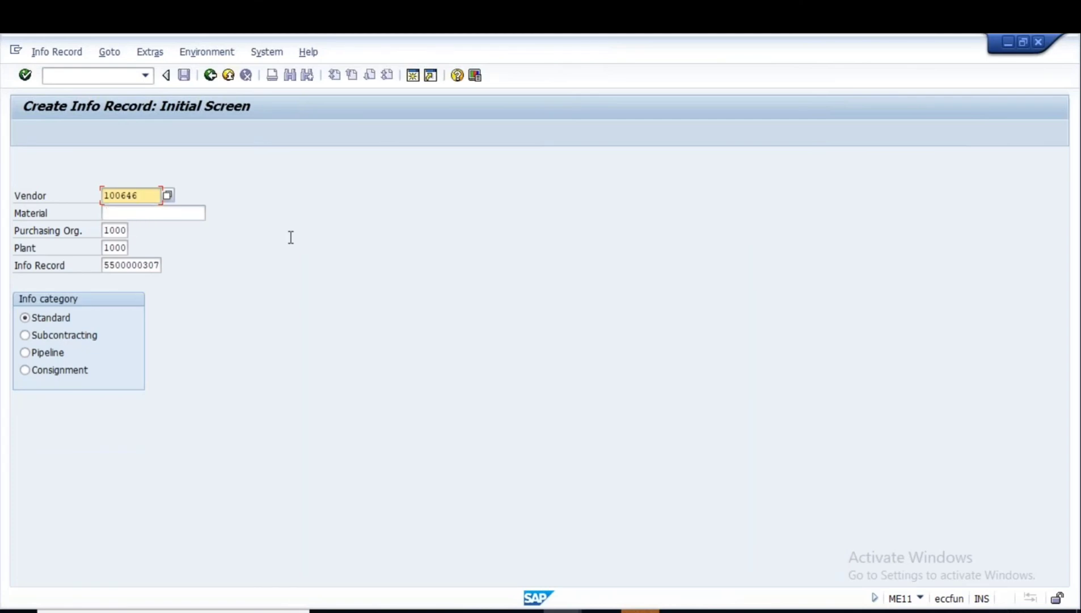
# Clear the prefilled info record number on the Create Info Record initial screen
pyautogui.click(104, 264)
pyautogui.press('Delete')
pyautogui.press('Delete')
pyautogui.press('Delete')
pyautogui.press('Delete')
pyautogui.press('Delete')
pyautogui.press('Delete')
pyautogui.press('Delete')
pyautogui.press('Delete')
pyautogui.press('Delete')
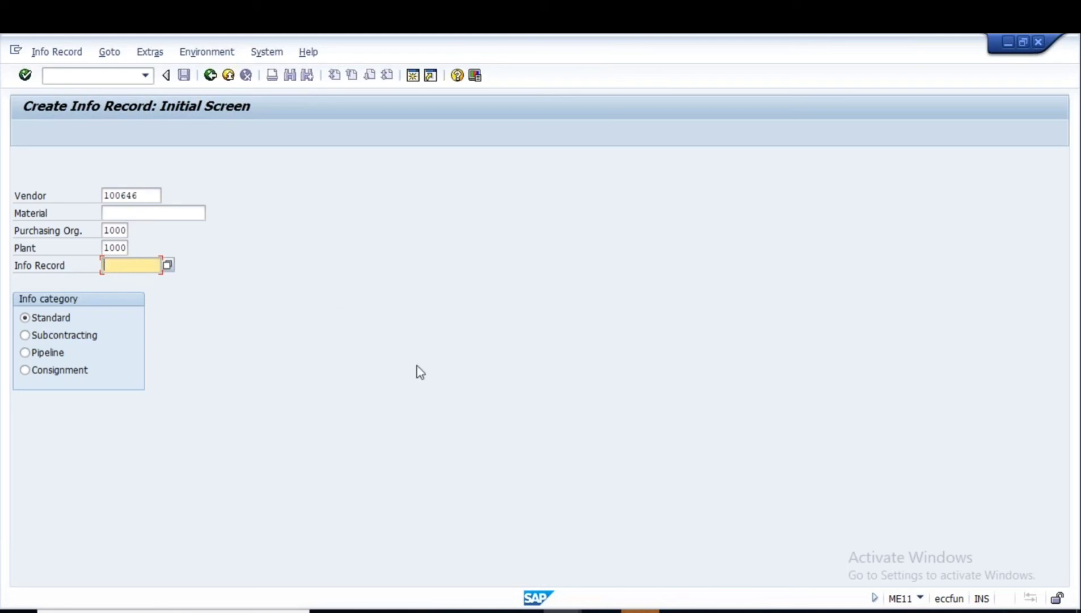
# Rerun the Materials List for plant 1000 with material type ROH and creator QMUSER, leaving the material group blank
pyautogui.click(640, 611)
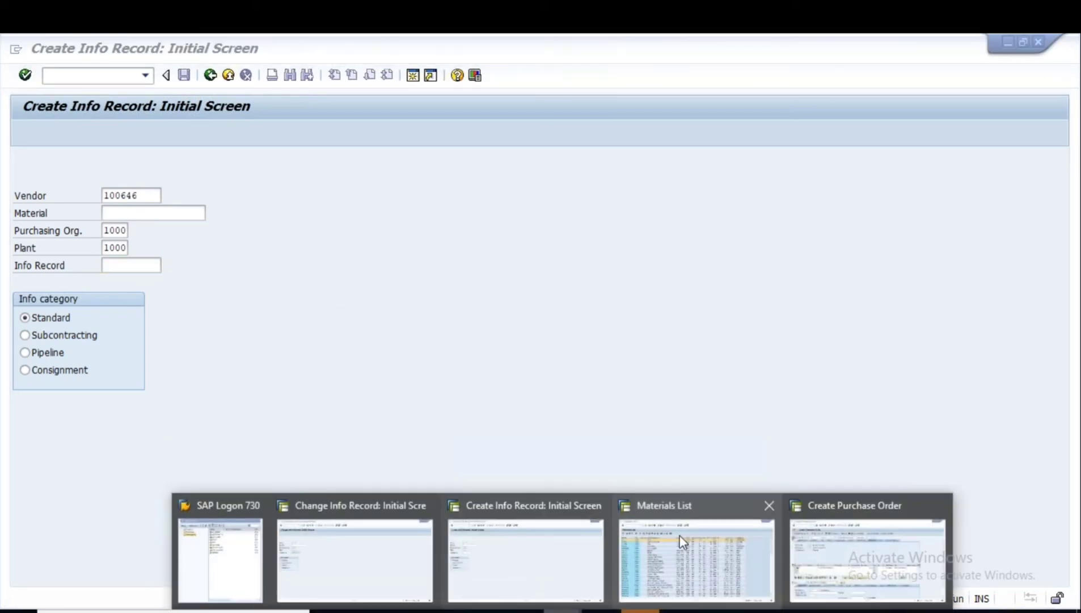
pyautogui.click(680, 535)
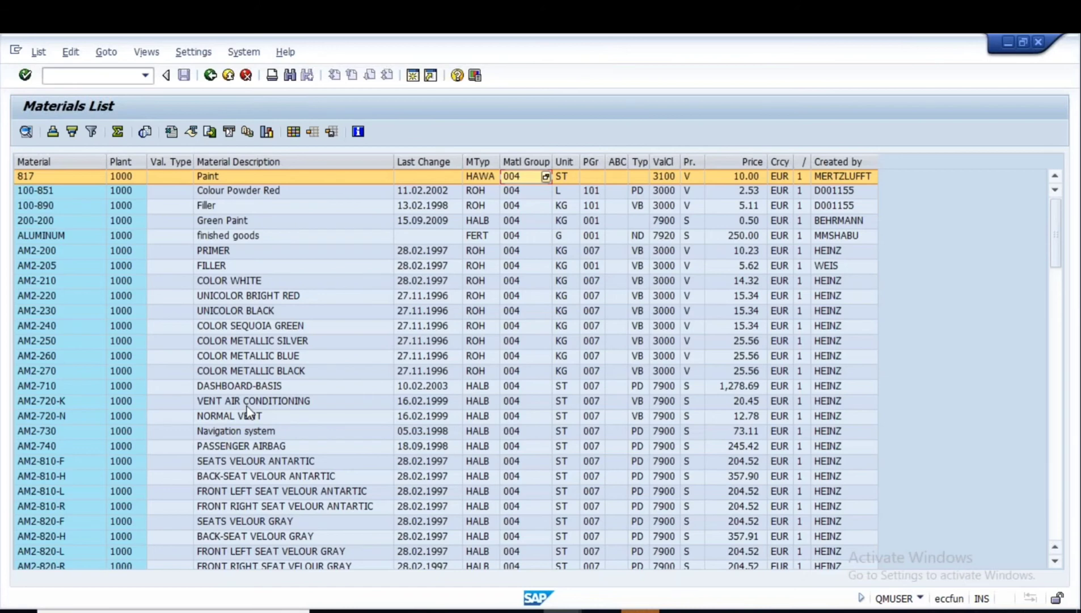
pyautogui.press('F3')
pyautogui.click(230, 249)
pyautogui.press('BackSpace')
pyautogui.press('BackSpace')
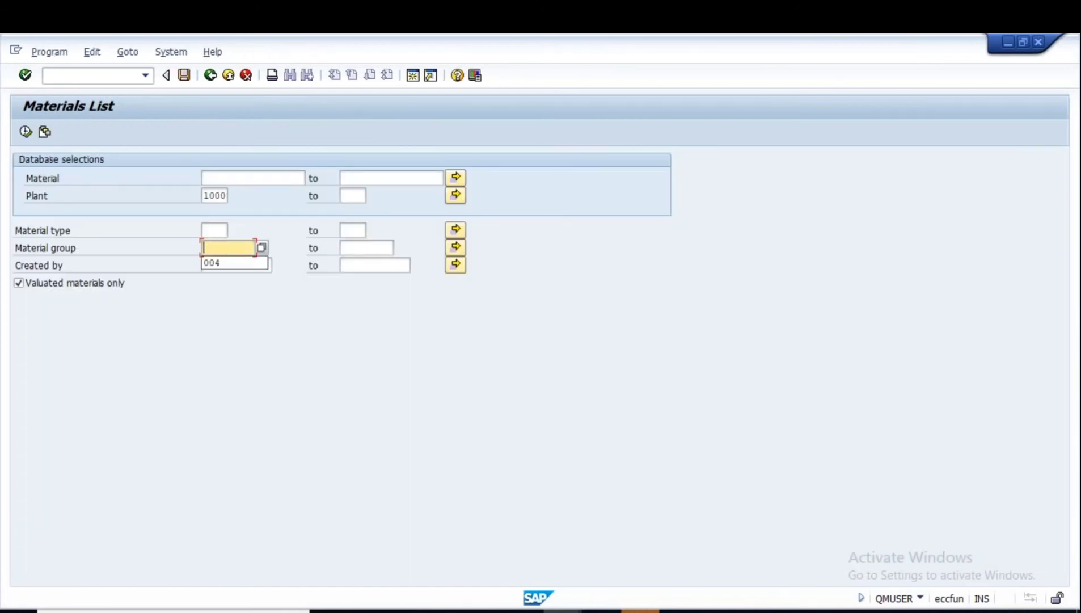
pyautogui.click(216, 231)
pyautogui.write('roh')
pyautogui.click(224, 265)
pyautogui.write('qmuser')
pyautogui.click(25, 133)
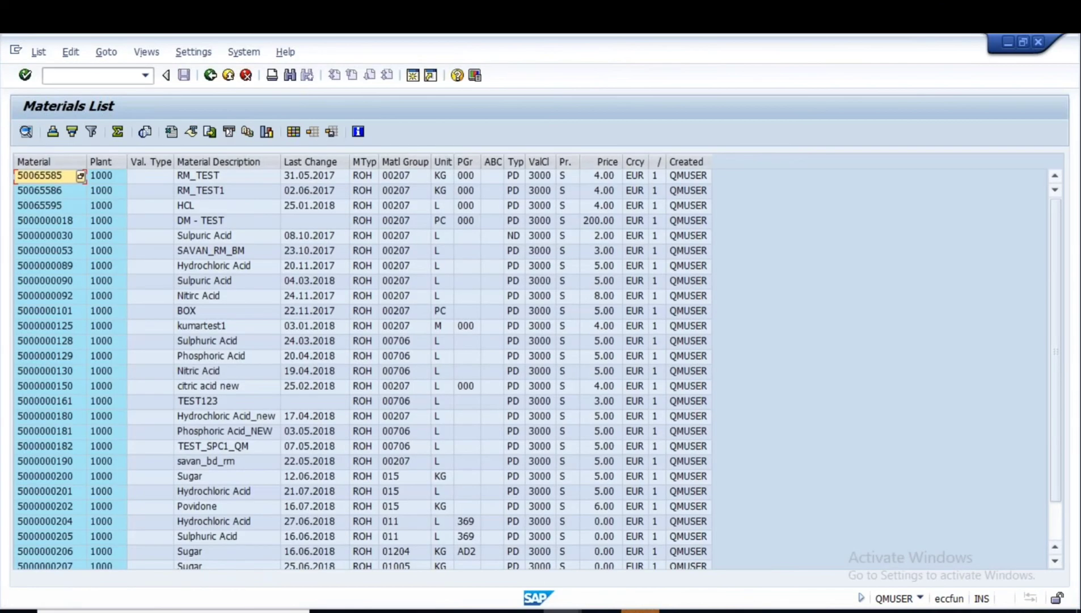
pyautogui.scroll(-1, 299, 447)
pyautogui.hotkey('alt', 'Tab')
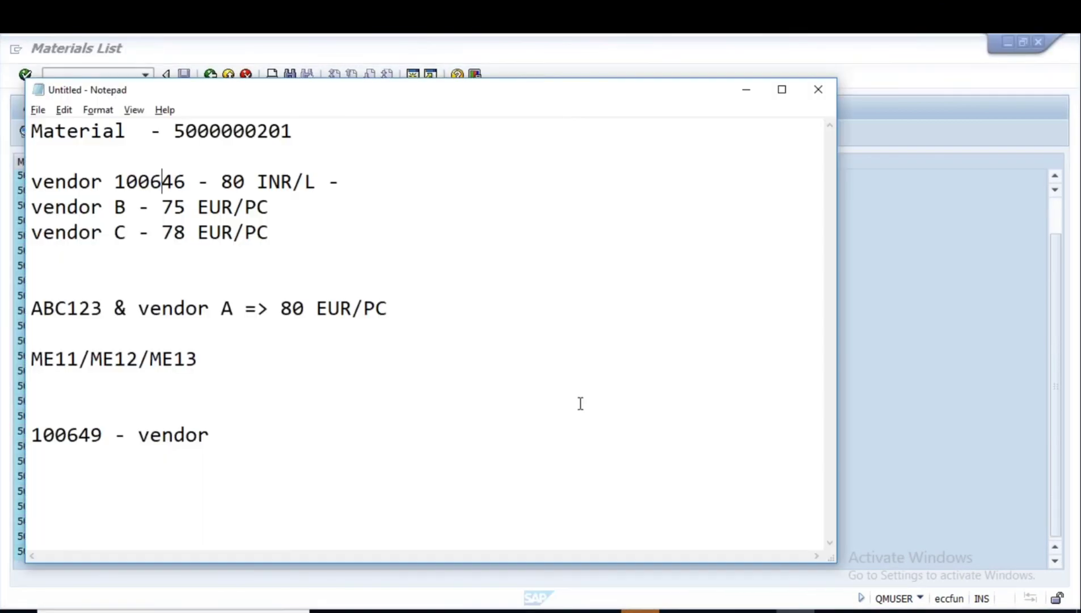
pyautogui.hotkey('alt', 'Tab')
pyautogui.click(56, 443)
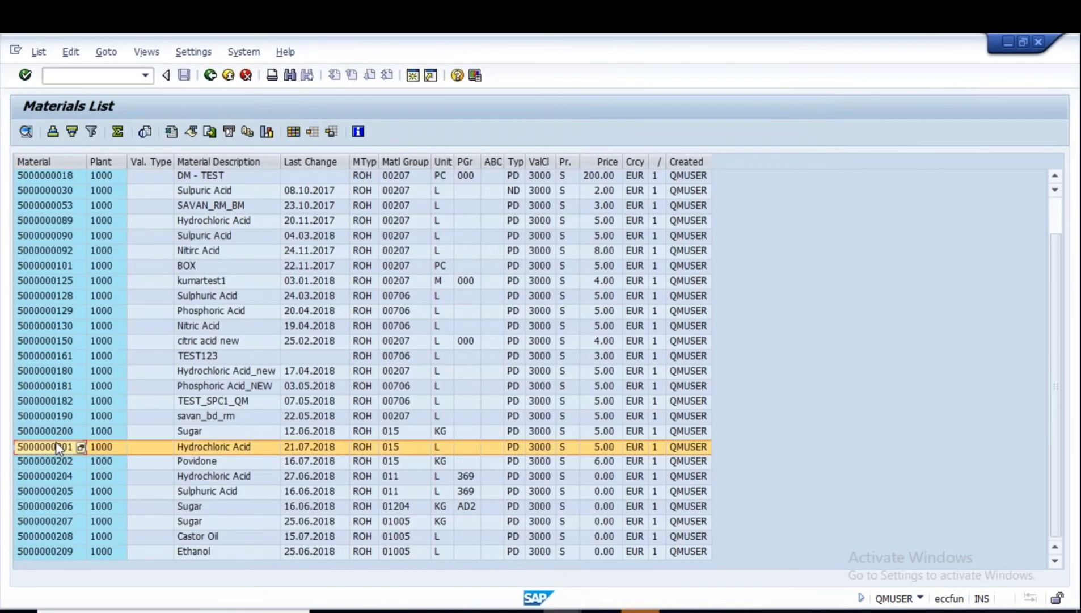
pyautogui.click(60, 492)
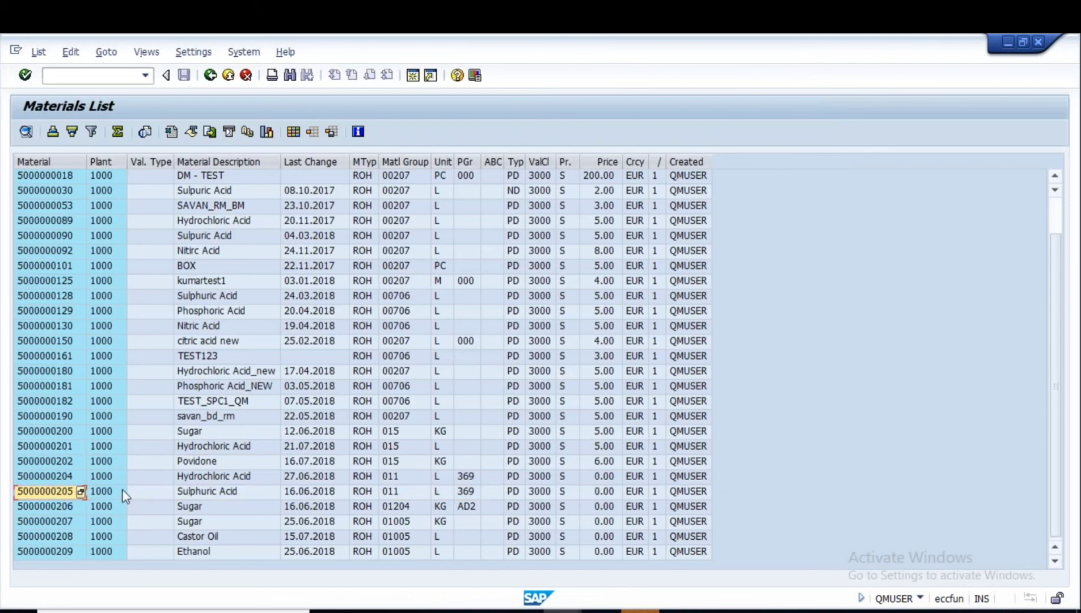
pyautogui.click(73, 493)
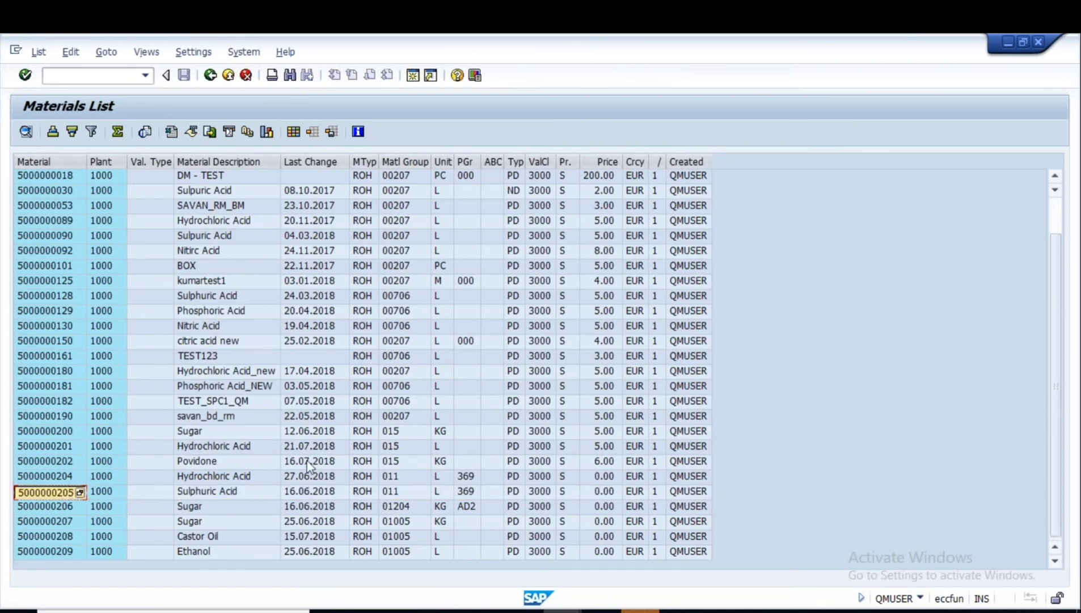
pyautogui.hotkey('alt', 'Tab')
pyautogui.hotkey('alt', 'Tab')
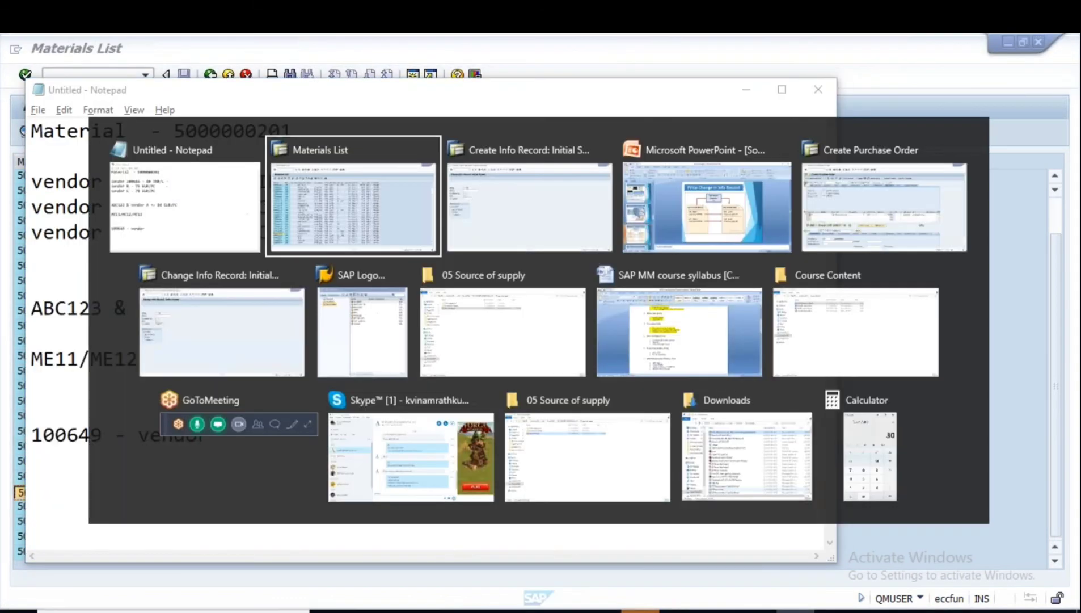
pyautogui.hotkey('alt', 'Tab')
pyautogui.hotkey('ctrl', 'v')
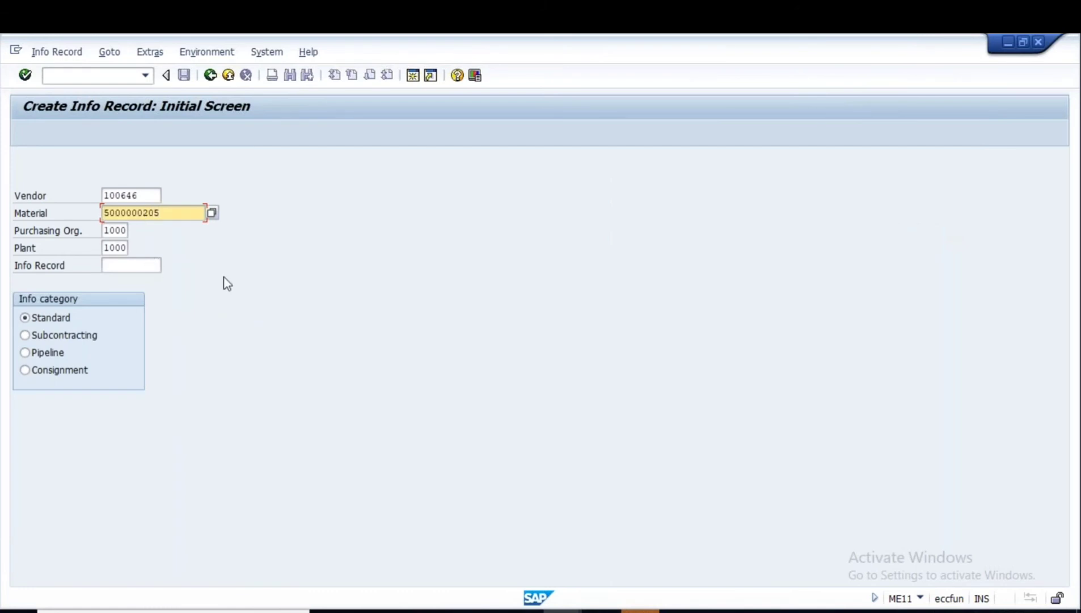
pyautogui.press('Return')
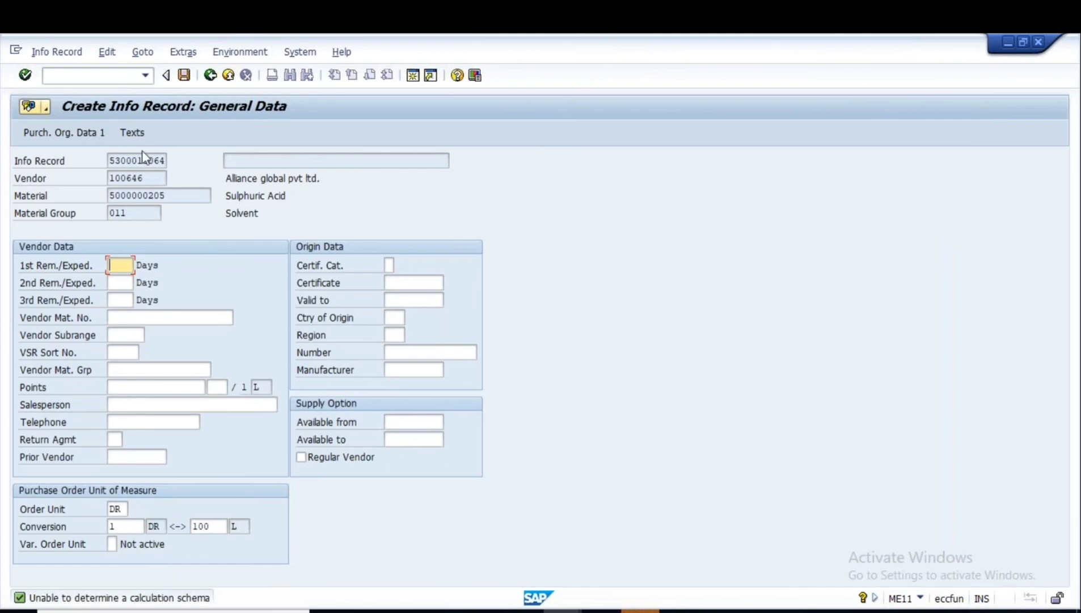
pyautogui.moveTo(171, 196); pyautogui.dragTo(121, 270)
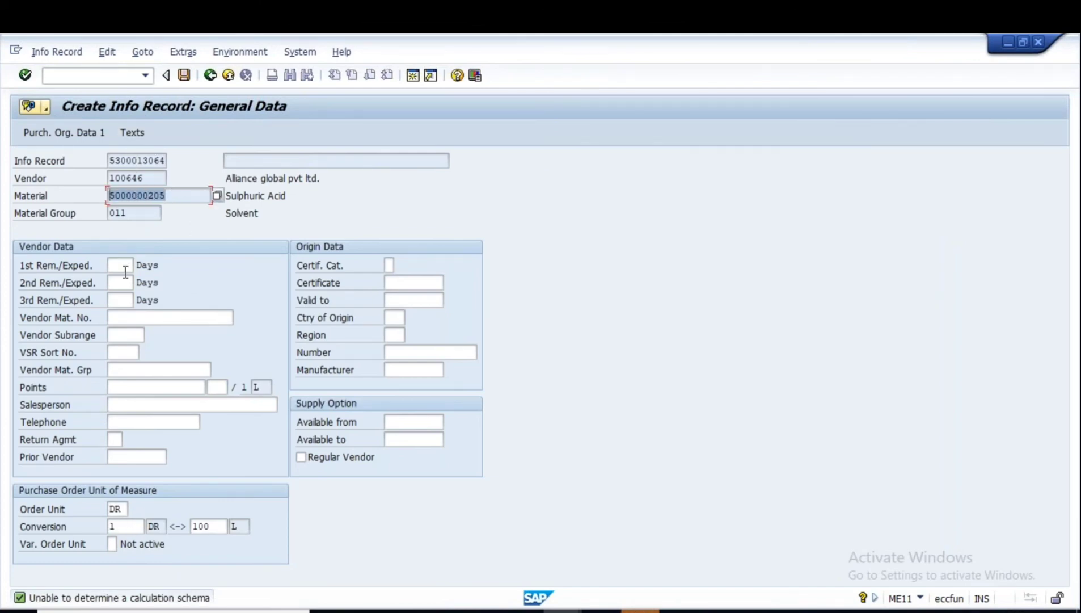
pyautogui.click(562, 612)
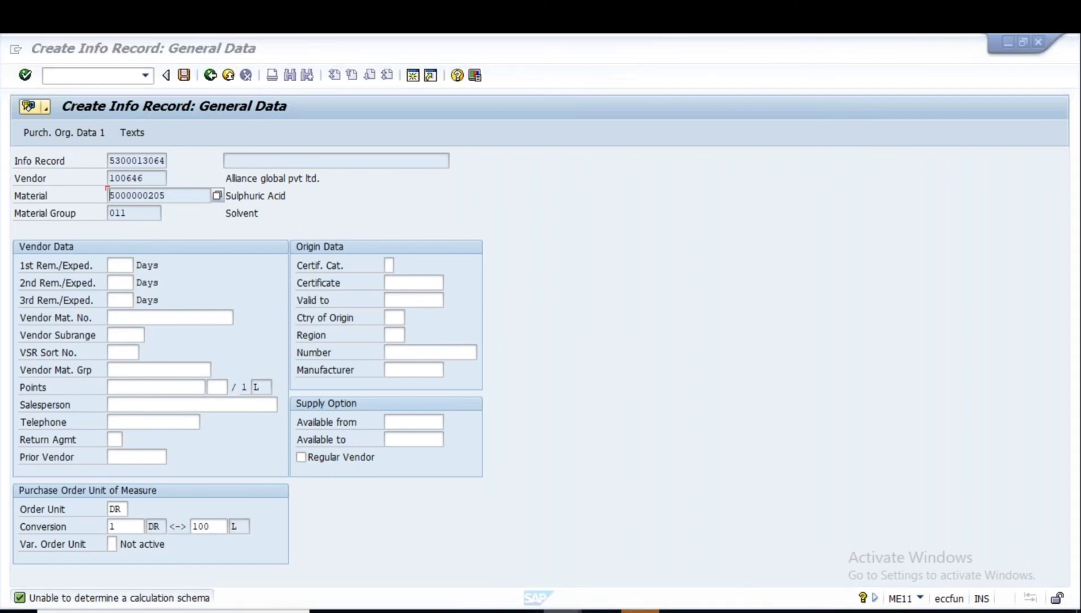
pyautogui.click(814, 541)
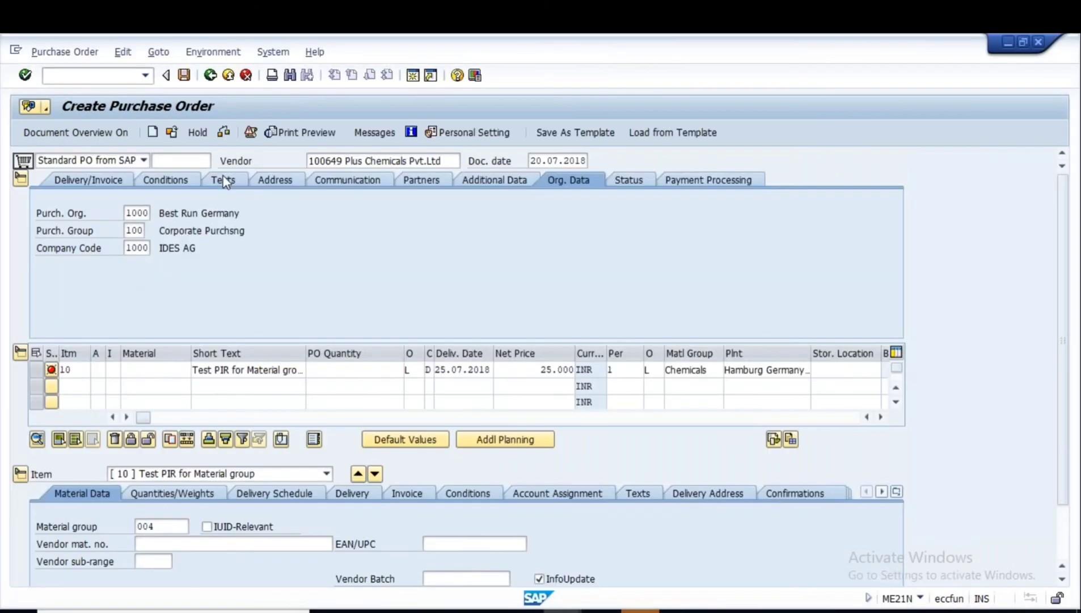
pyautogui.write('/NMM02')
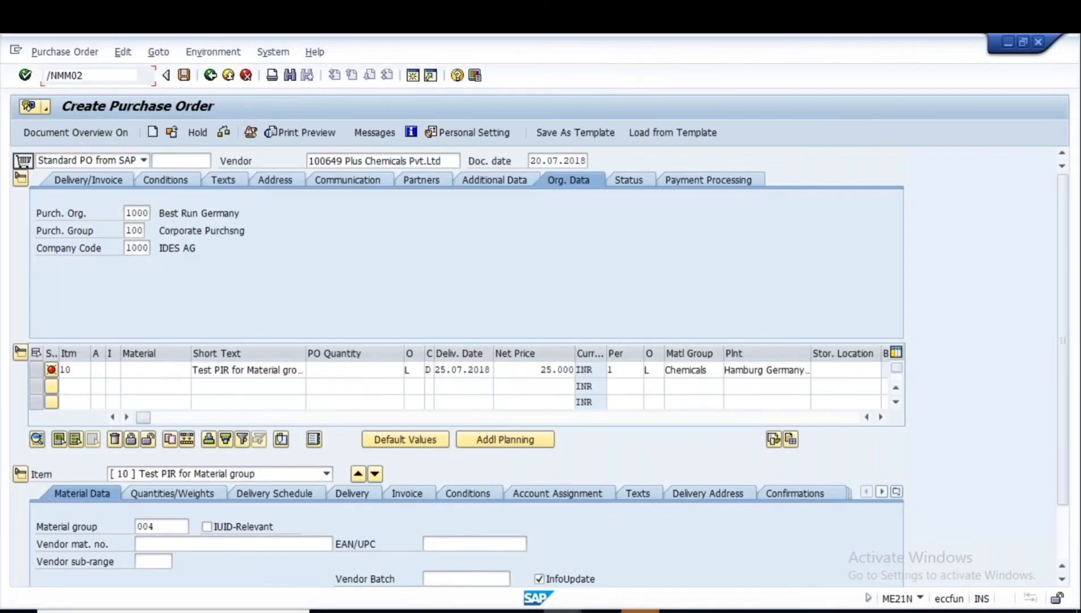
pyautogui.press('Return')
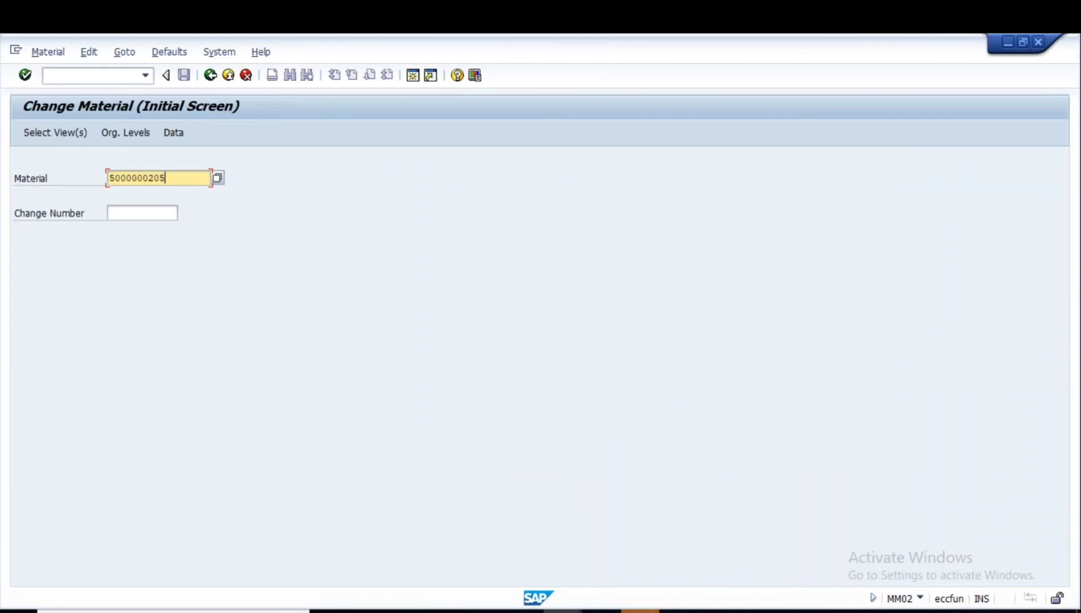
pyautogui.press('Return')
pyautogui.press('Return')
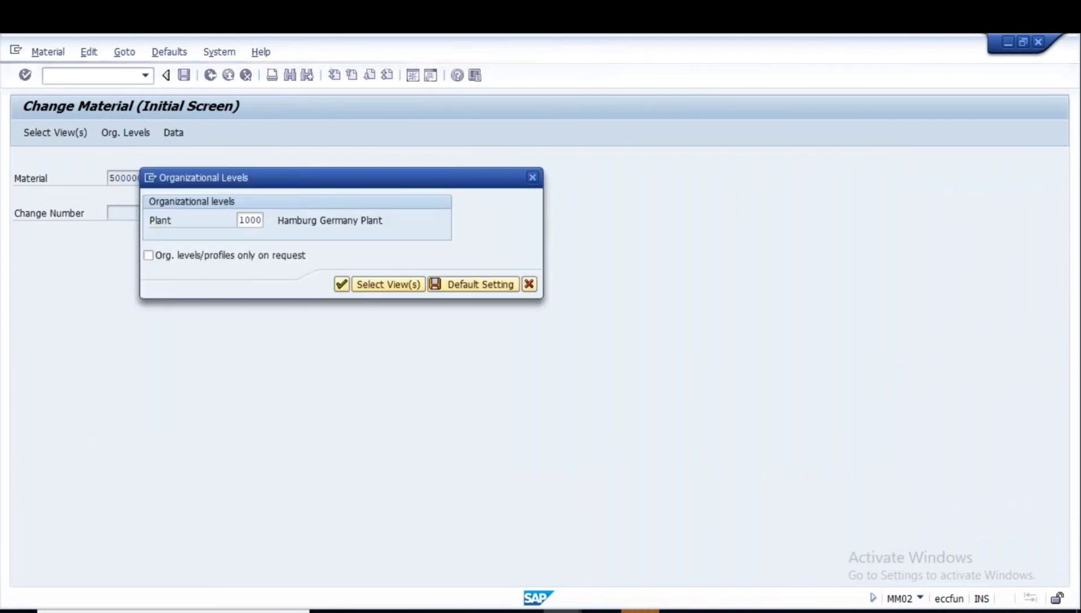
pyautogui.press('Return')
pyautogui.click(498, 162)
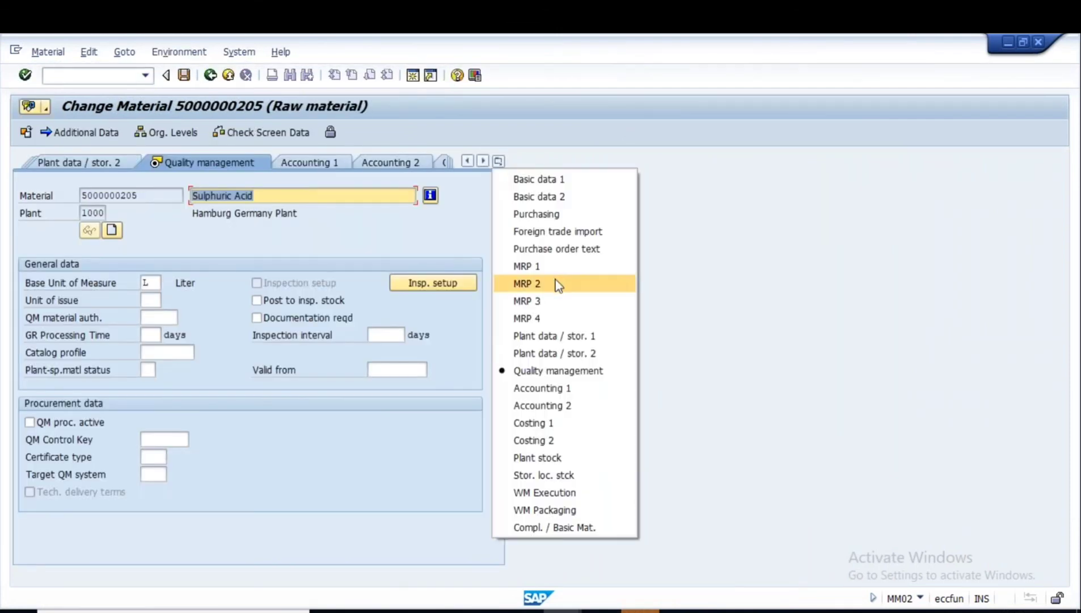
pyautogui.click(536, 213)
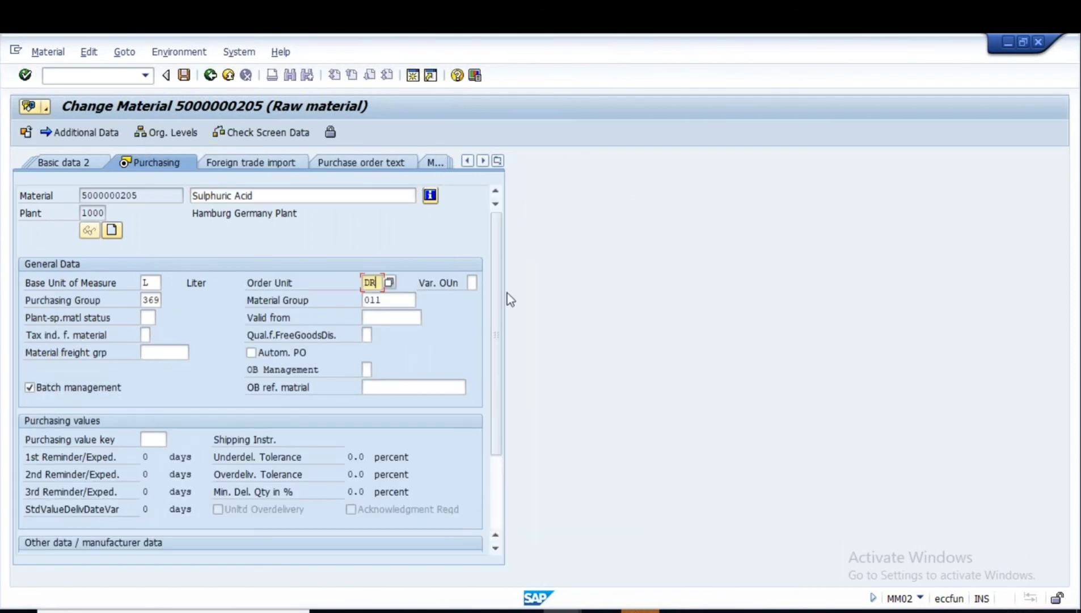
pyautogui.press('BackSpace')
pyautogui.press('BackSpace')
pyautogui.click(184, 76)
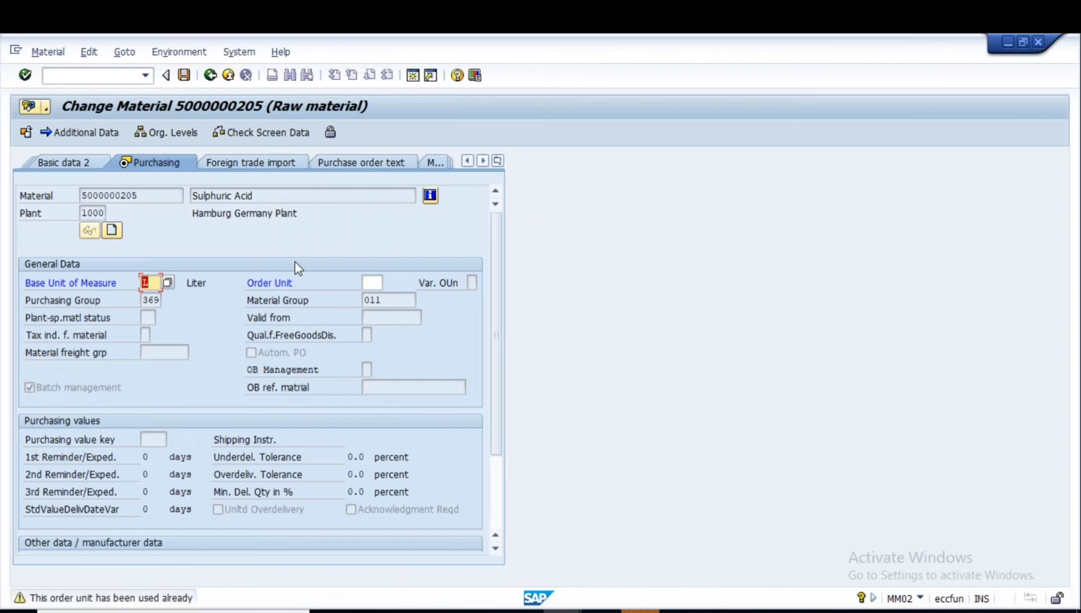
pyautogui.press('Return')
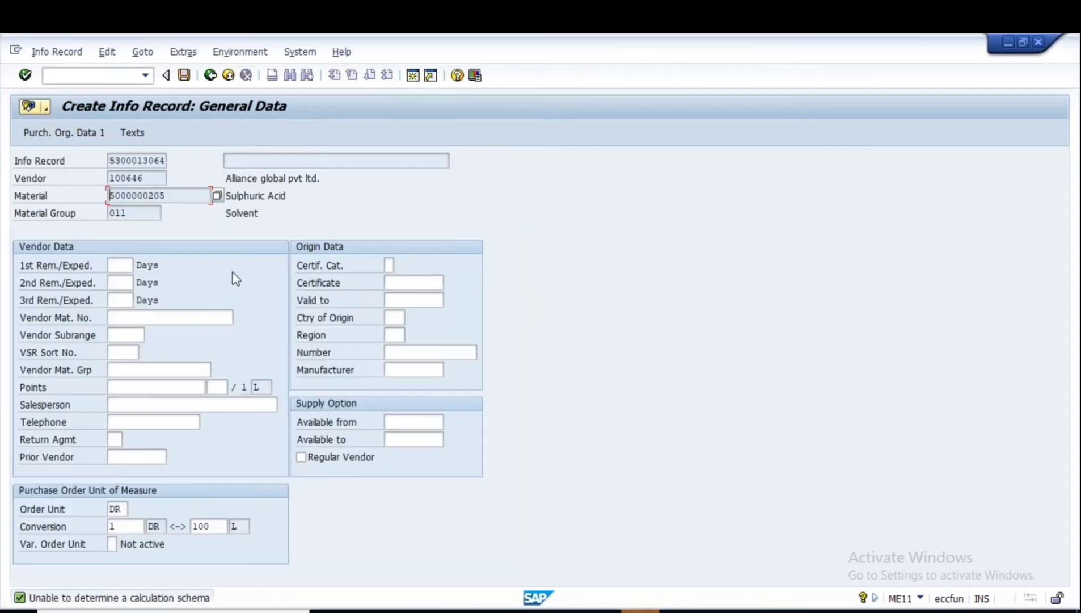
pyautogui.click(210, 75)
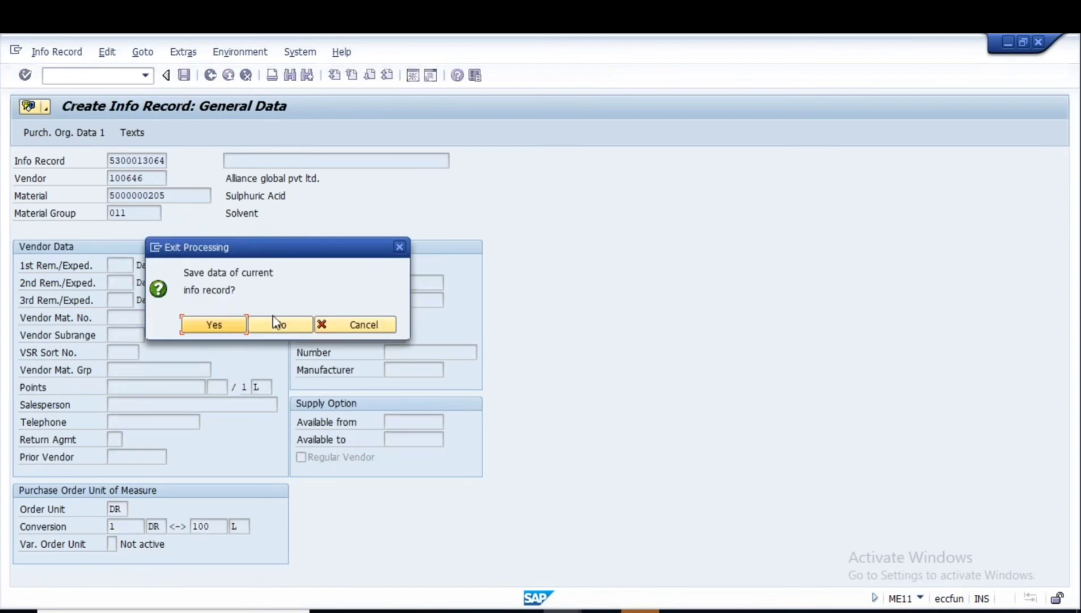
pyautogui.click(275, 322)
pyautogui.press('Return')
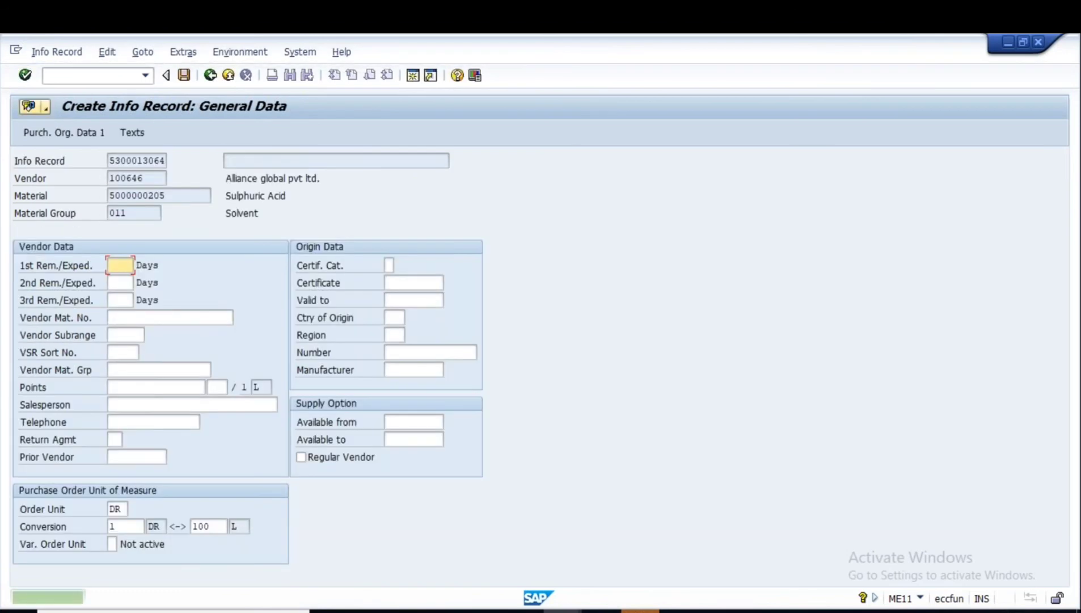
pyautogui.click(121, 510)
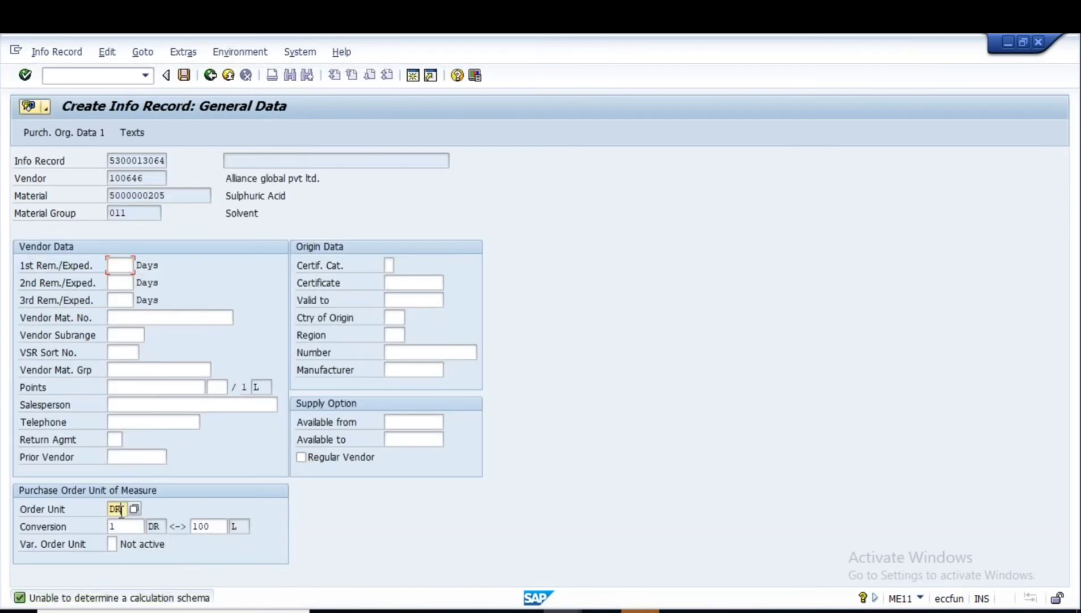
pyautogui.click(229, 74)
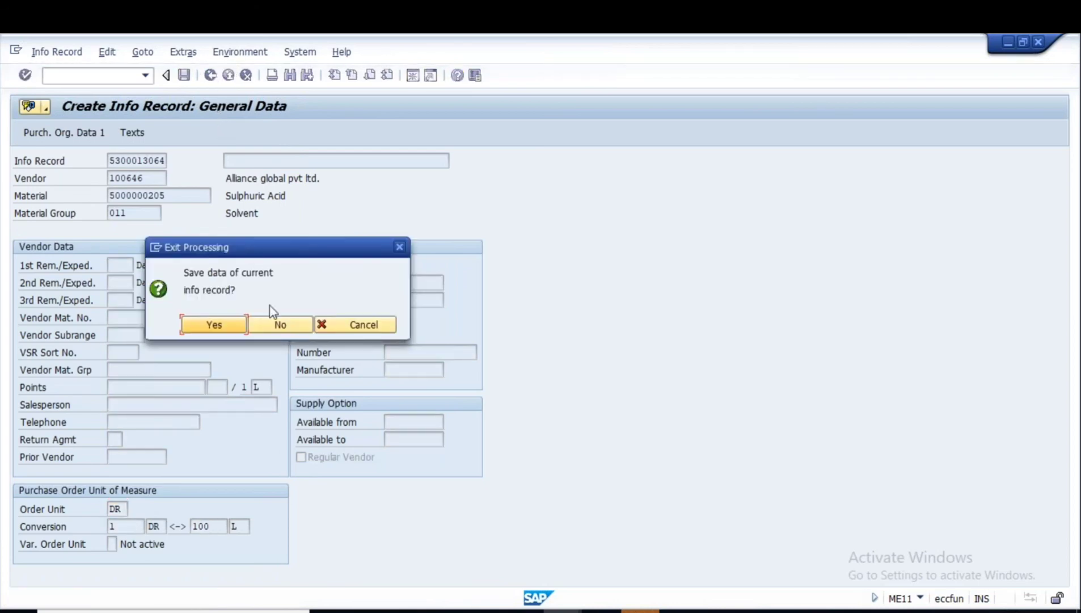
pyautogui.click(281, 325)
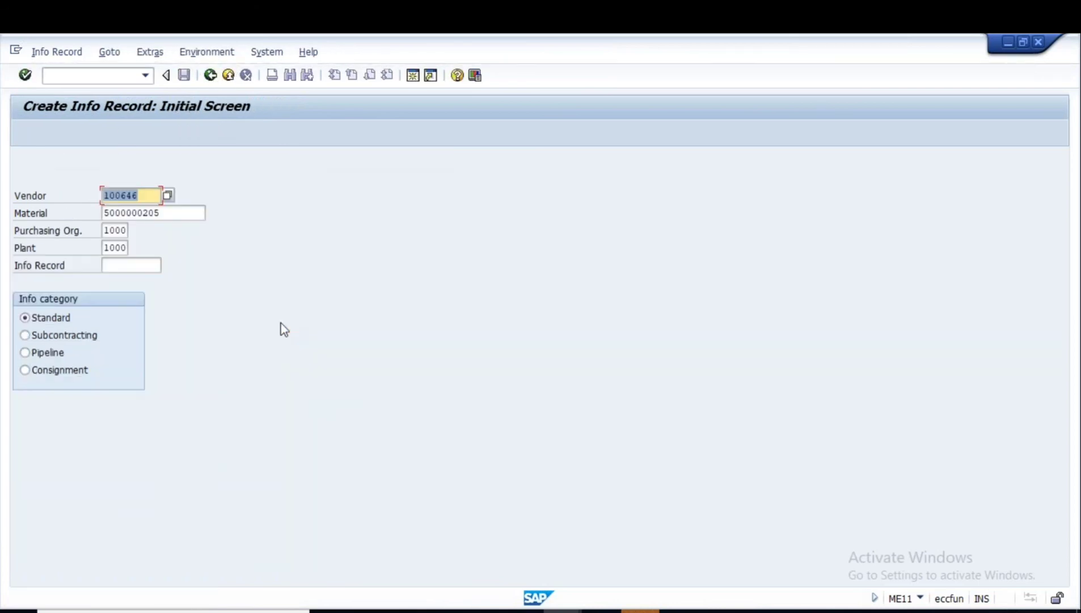
pyautogui.click(170, 214)
pyautogui.press('Return')
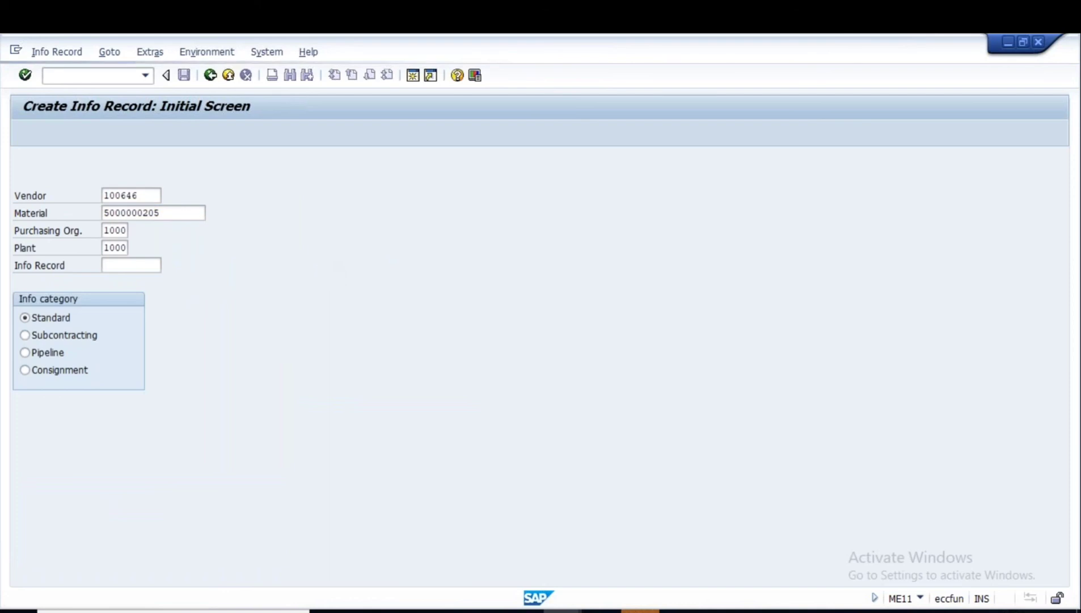
# Set the info record's order unit to L, replace the order price unit with it, and continue to the purchasing organization data
pyautogui.click(126, 507)
pyautogui.press('BackSpace')
pyautogui.press('BackSpace')
pyautogui.write('L')
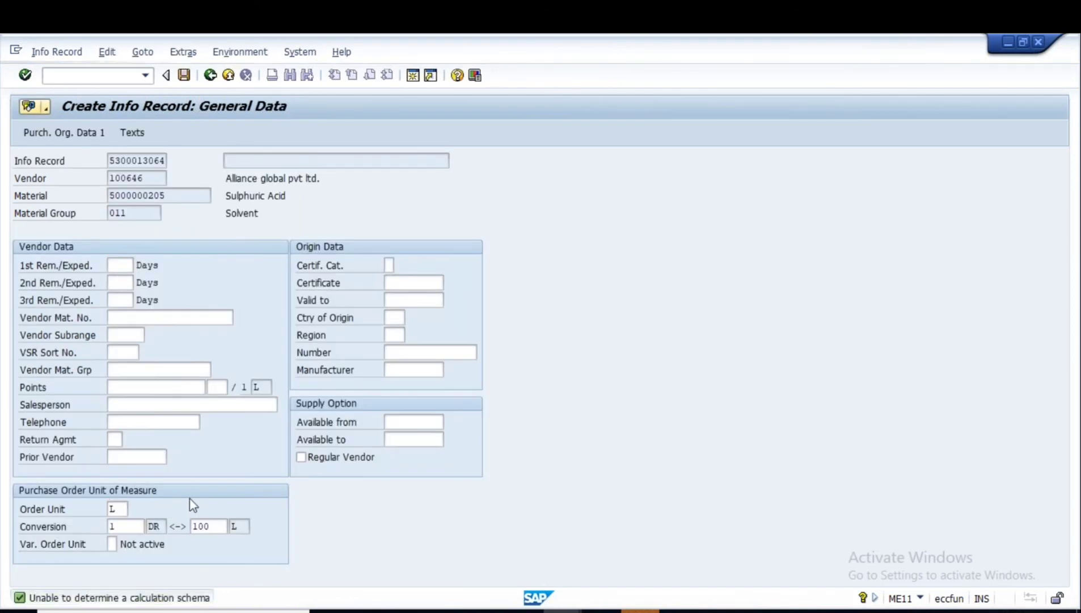
pyautogui.press('Return')
pyautogui.press('Return')
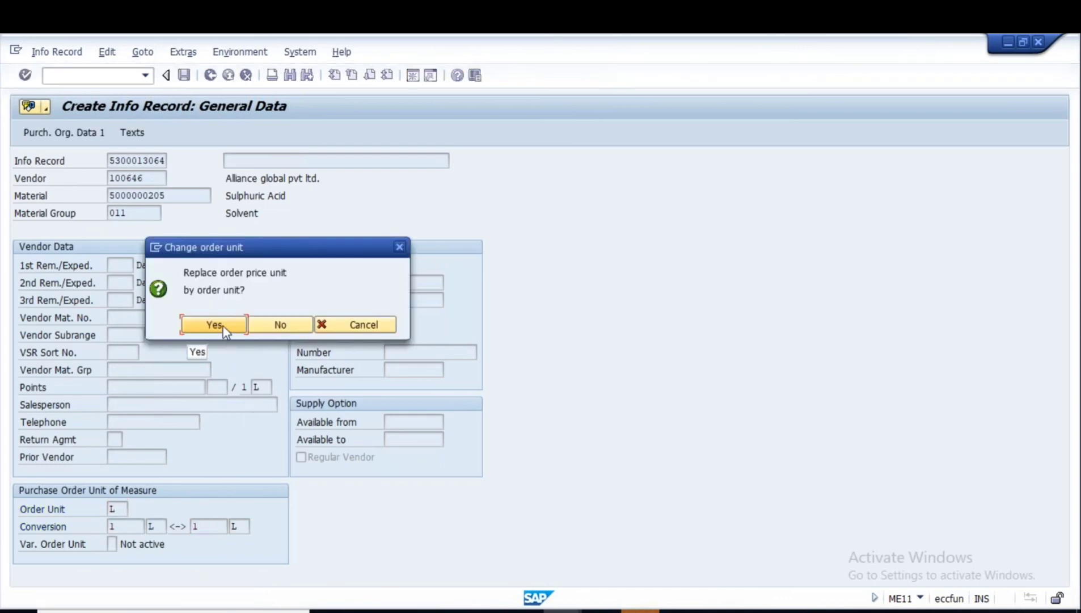
pyautogui.click(223, 321)
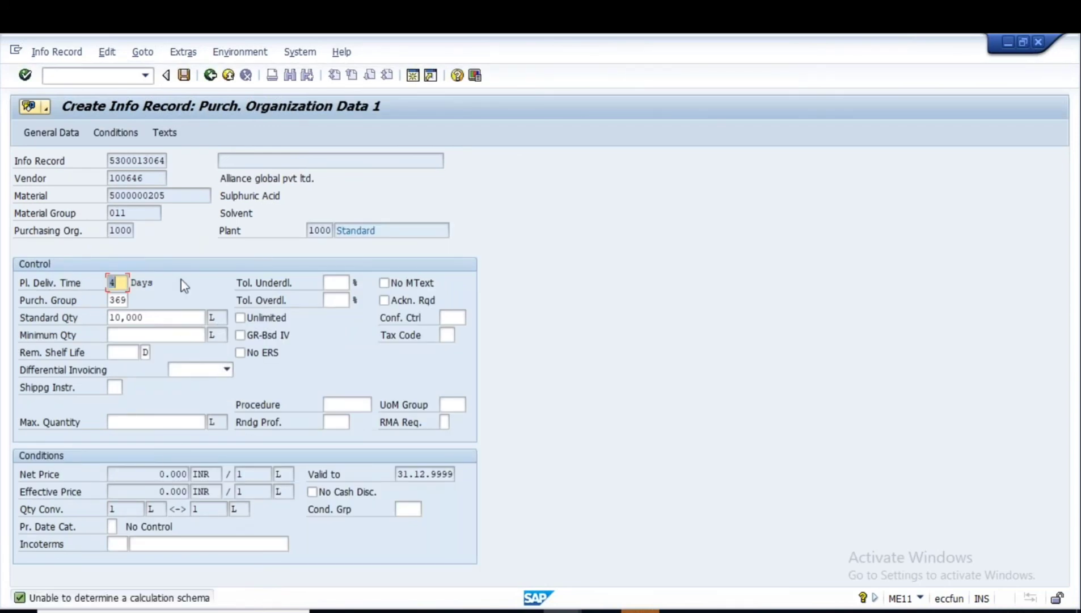
# Set the info record's PB00 gross price to 60 INR per 1 L and save the info record
pyautogui.click(113, 133)
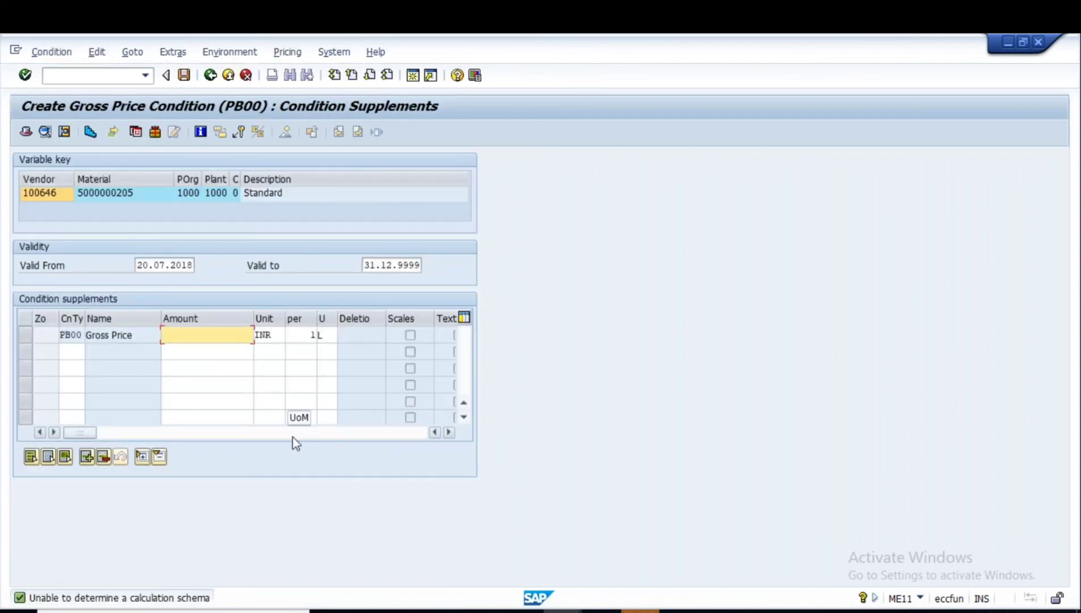
pyautogui.write('60')
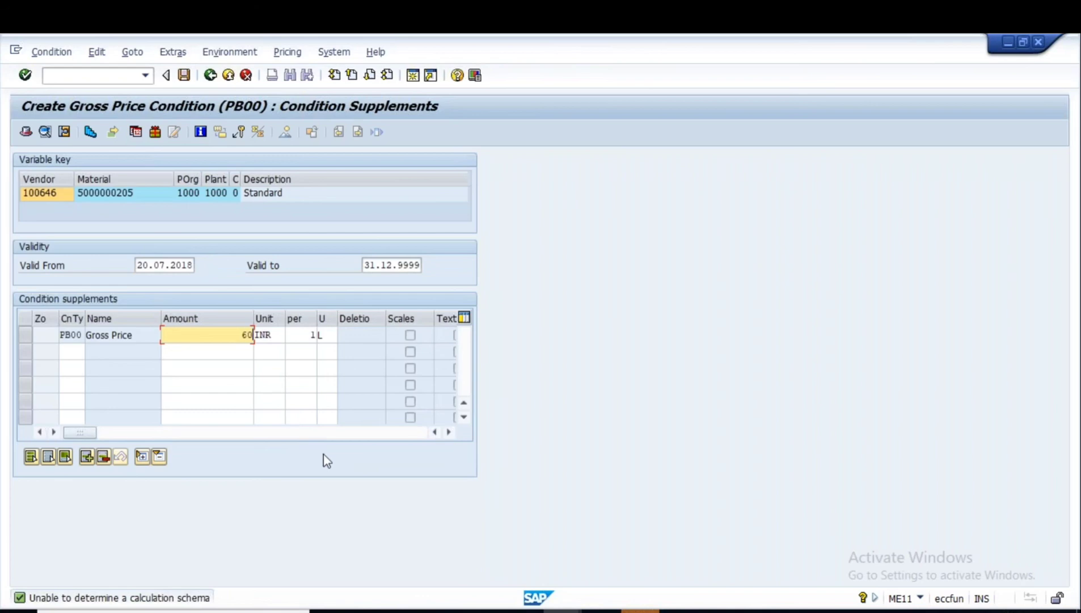
pyautogui.press('Return')
pyautogui.press('Return')
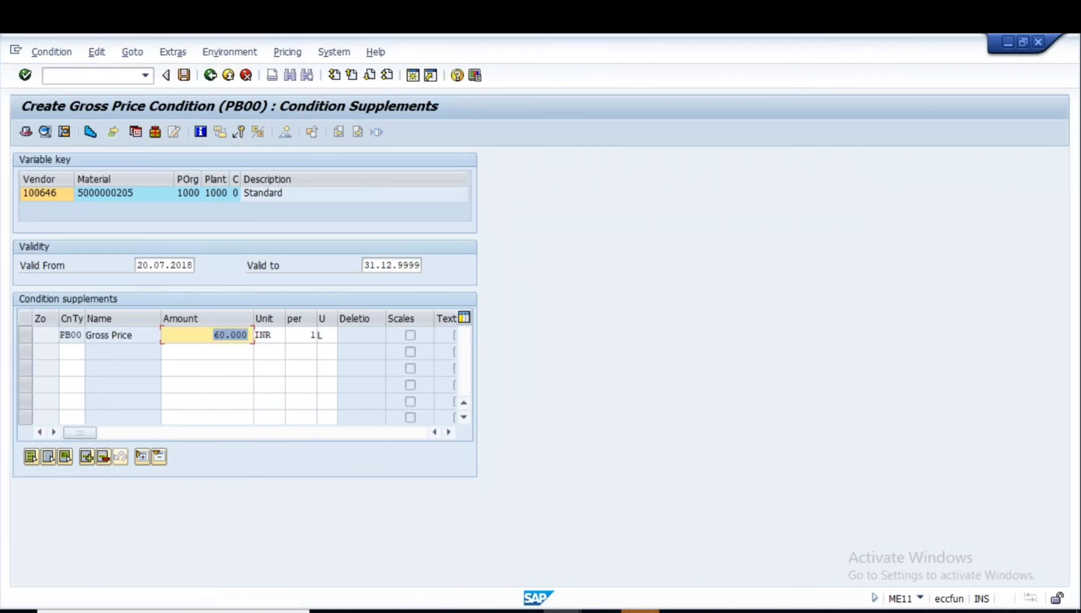
pyautogui.click(185, 75)
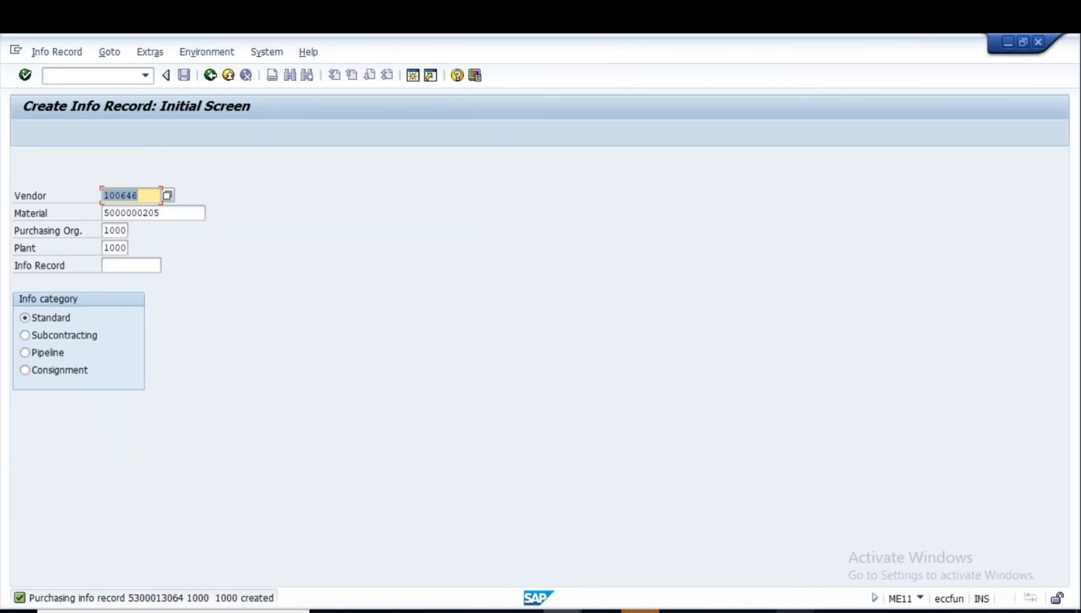
pyautogui.click(795, 612)
pyautogui.click(305, 135)
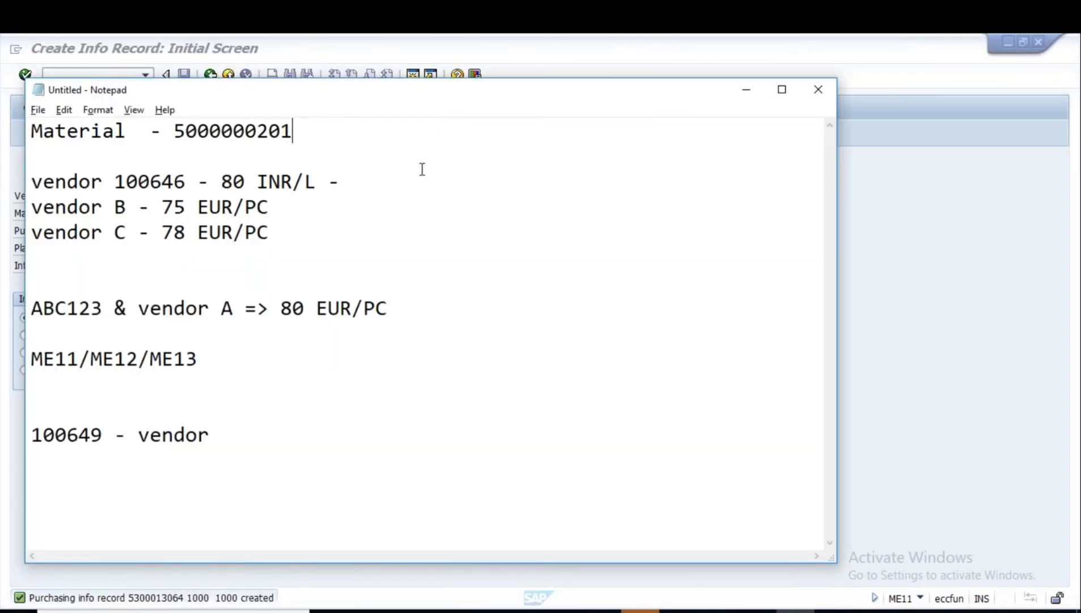
pyautogui.write('&')
pyautogui.click(126, 181)
pyautogui.hotkey('shift', 'Right')
pyautogui.hotkey('shift', 'Right')
pyautogui.hotkey('shift', 'Right')
pyautogui.hotkey('shift', 'Right')
pyautogui.hotkey('shift', 'Right')
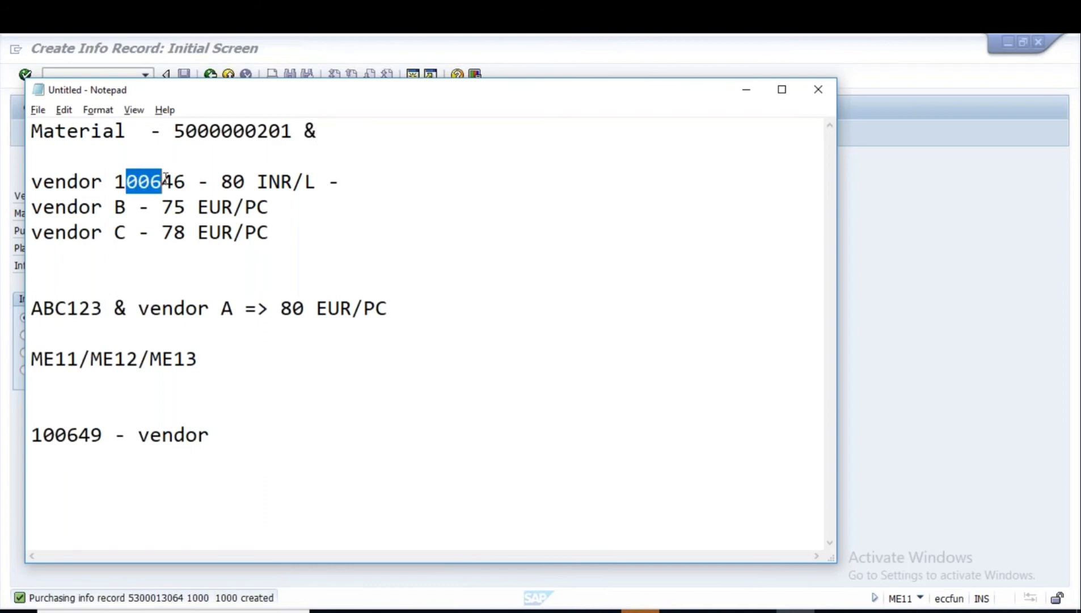
pyautogui.moveTo(114, 181); pyautogui.dragTo(187, 182)
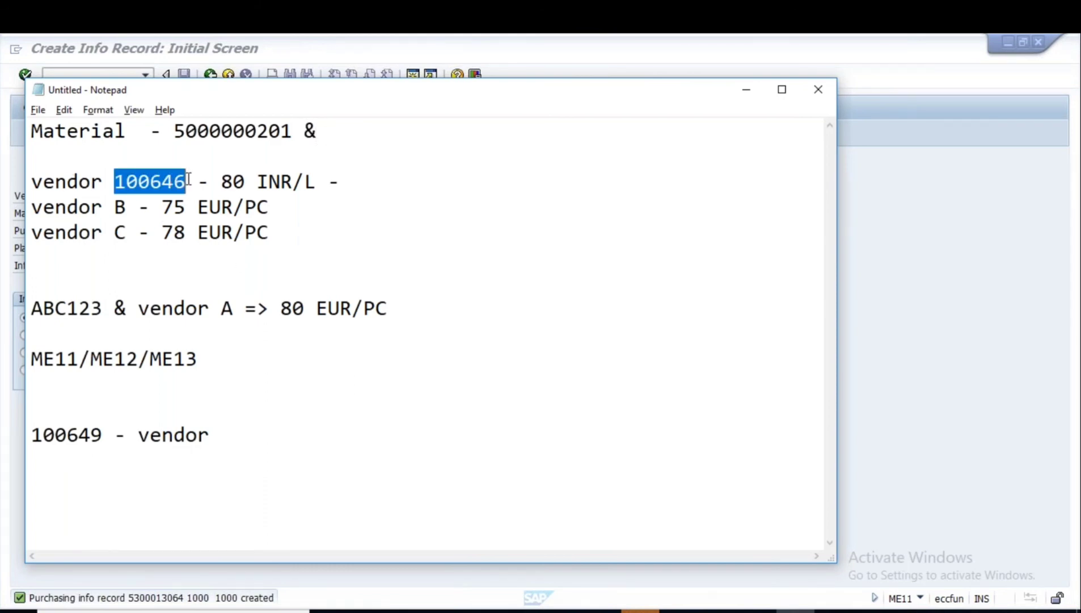
pyautogui.hotkey('ctrl', 'c')
pyautogui.click(338, 130)
pyautogui.hotkey('ctrl', 'v')
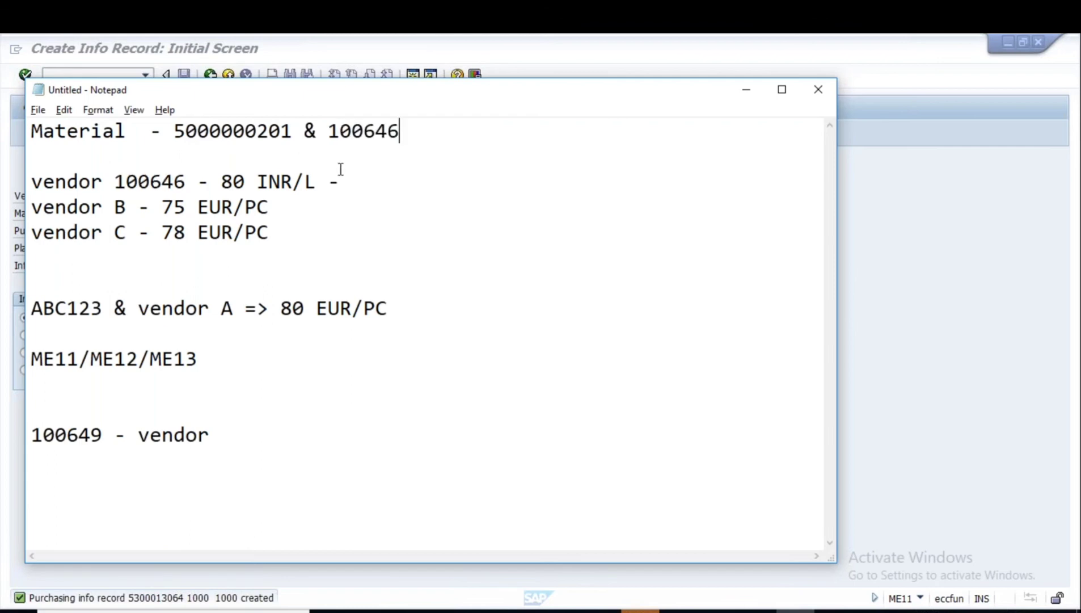
pyautogui.click(40, 147)
pyautogui.moveTo(442, 132); pyautogui.dragTo(32, 140)
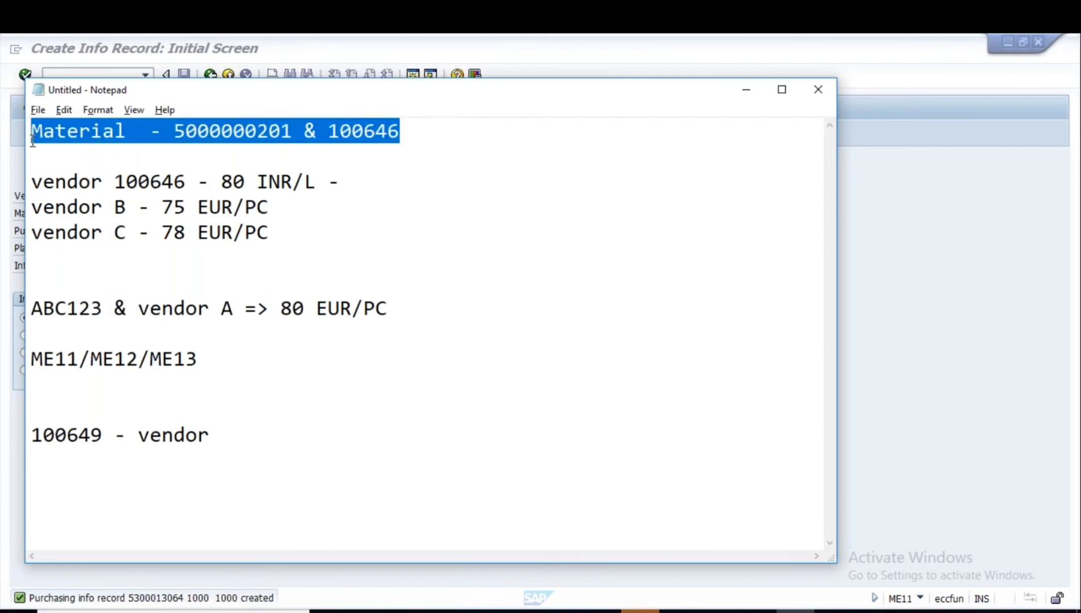
pyautogui.hotkey('ctrl', 'c')
pyautogui.click(48, 151)
pyautogui.hotkey('ctrl', 'v')
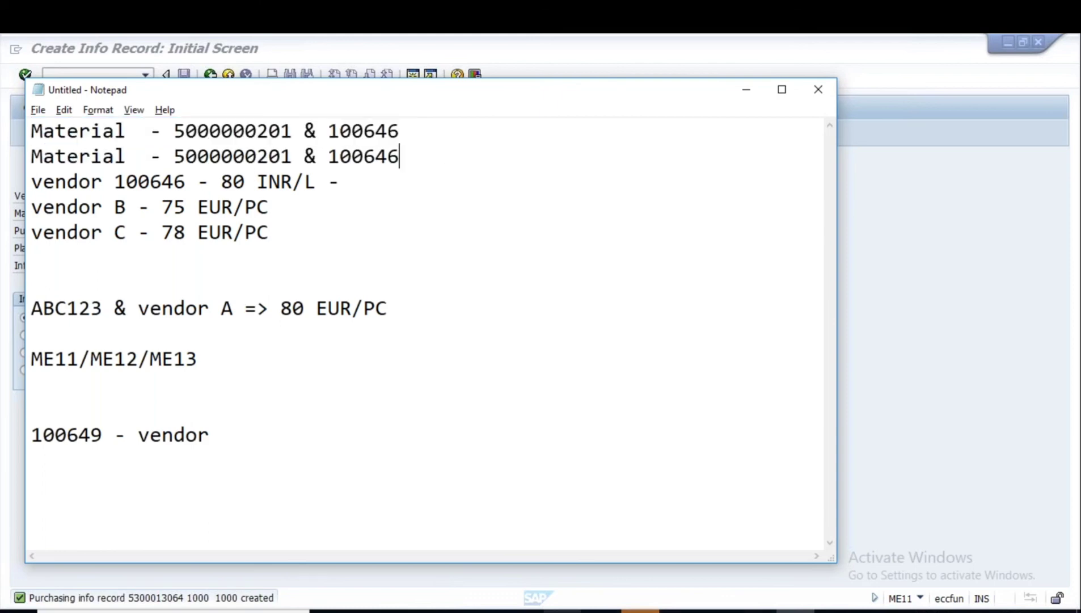
pyautogui.click(562, 611)
pyautogui.moveTo(682, 544)
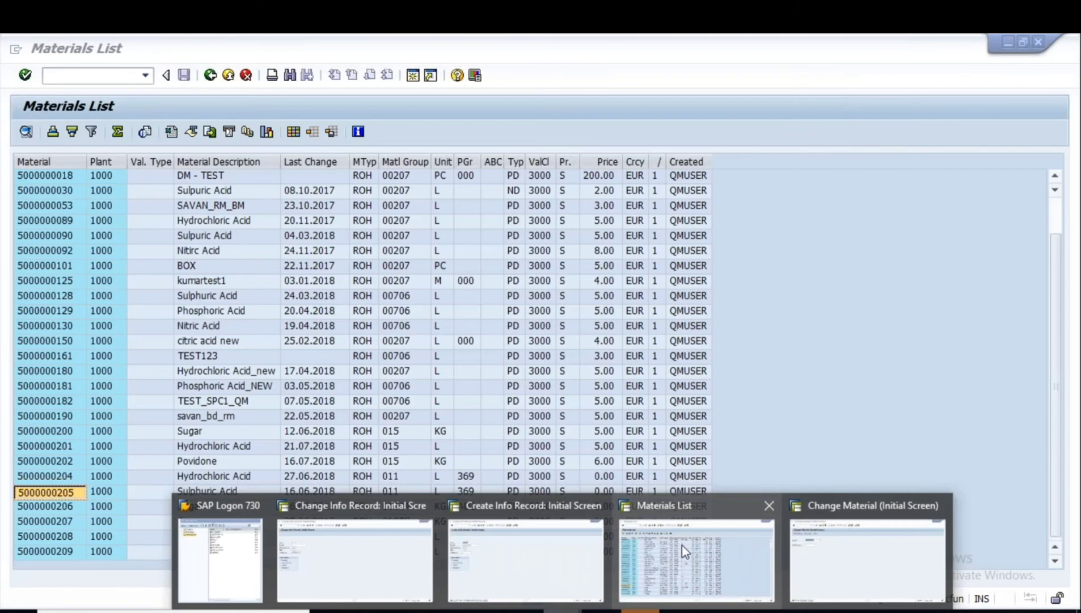
pyautogui.click(292, 157)
pyautogui.press('BackSpace')
pyautogui.write('5')
pyautogui.click(433, 168)
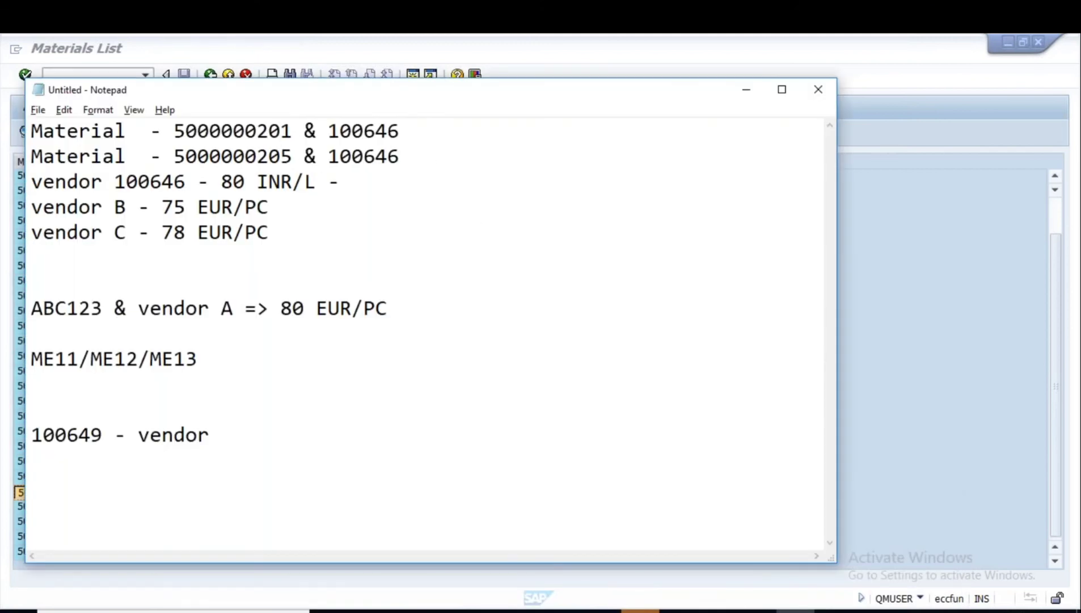
pyautogui.press('Return')
pyautogui.press('Return')
pyautogui.click(414, 158)
pyautogui.write('= 50')
pyautogui.press('capslock')
pyautogui.write('inr')
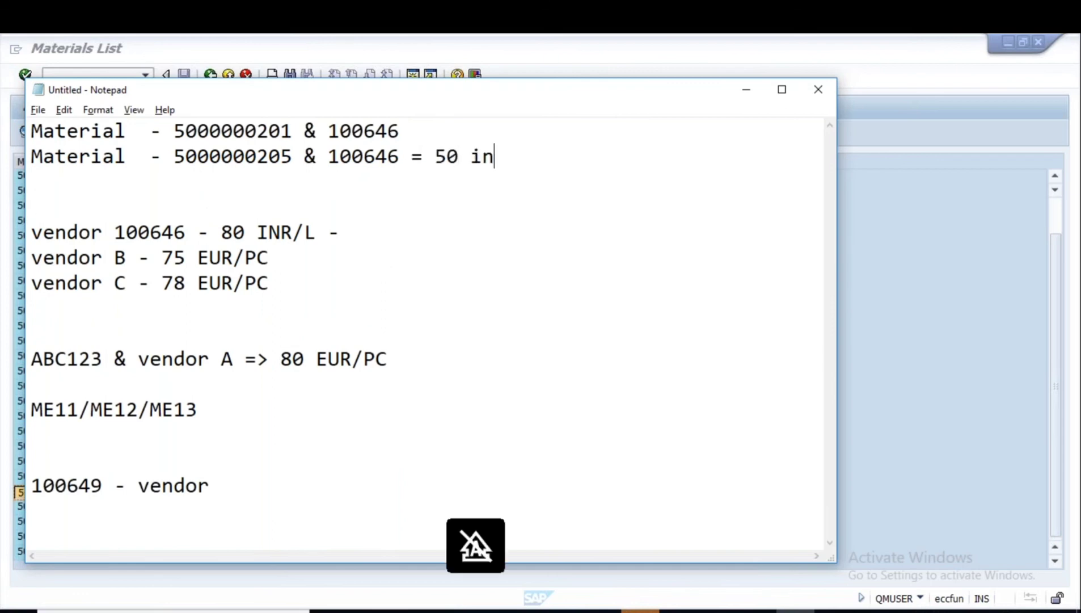
pyautogui.press('BackSpace')
pyautogui.press('BackSpace')
pyautogui.press('BackSpace')
pyautogui.press('capslock')
pyautogui.write('INR')
# Return to SAP and switch the Change Info Record session to displaying info records
pyautogui.hotkey('alt', 'Tab')
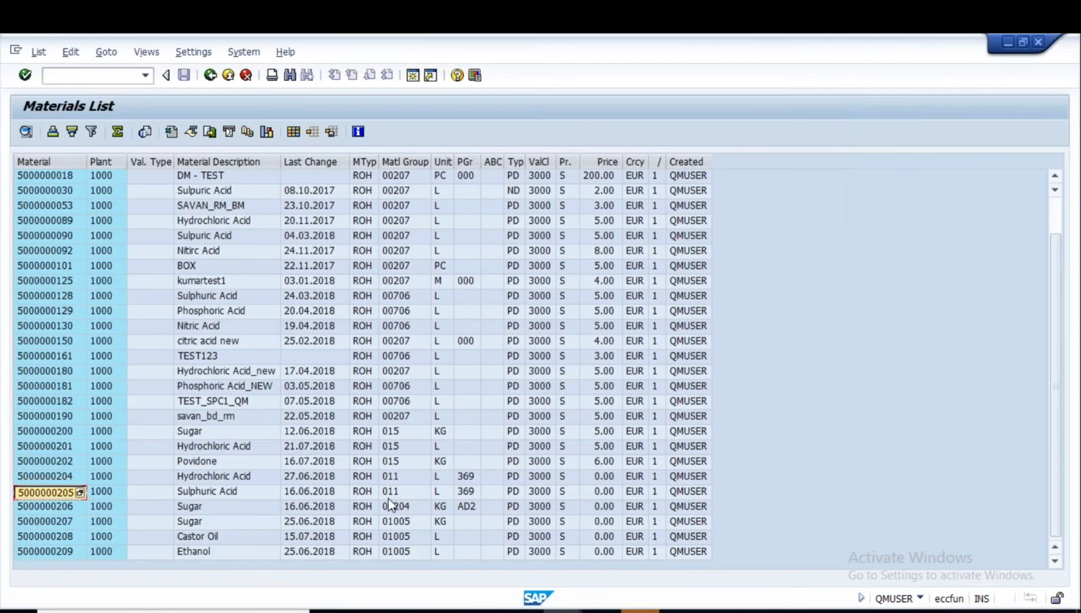
pyautogui.click(562, 611)
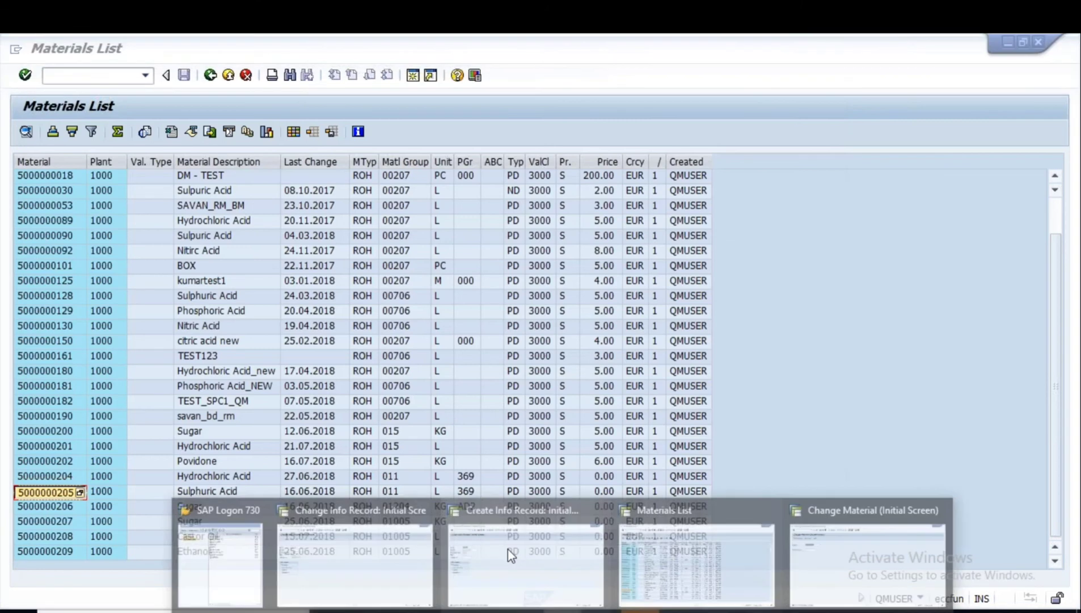
pyautogui.click(385, 543)
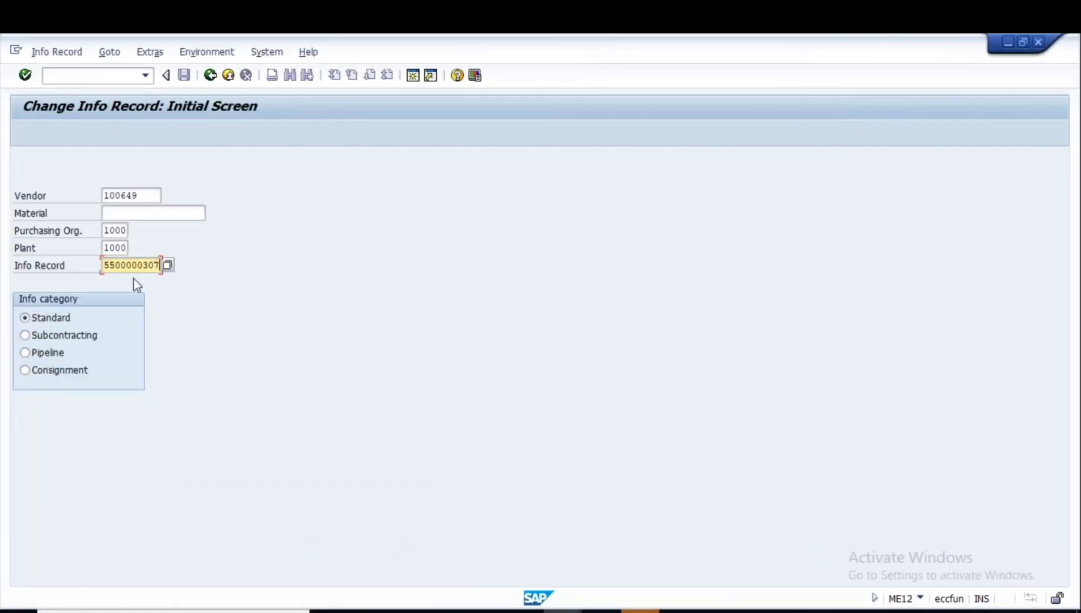
pyautogui.click(51, 53)
pyautogui.click(72, 141)
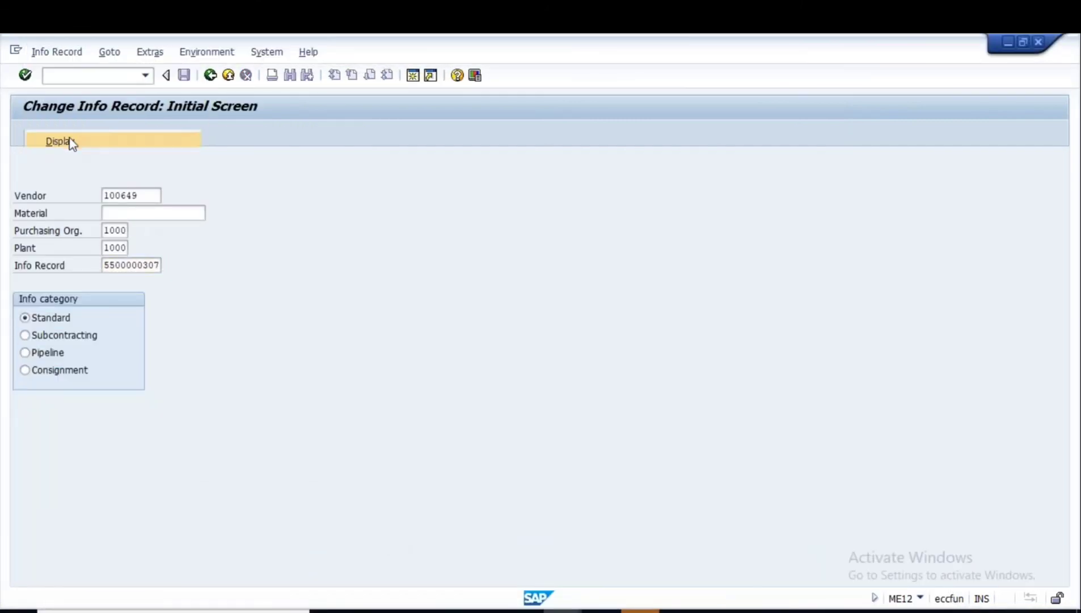
pyautogui.click(797, 610)
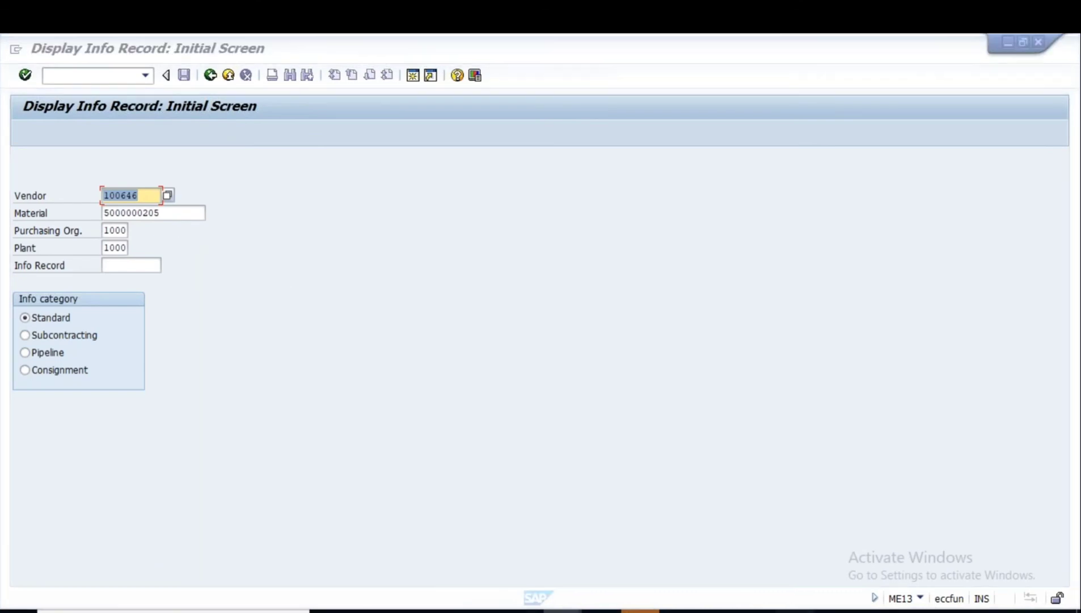
pyautogui.hotkey('alt', 'Tab')
pyautogui.click(173, 213)
pyautogui.press('BackSpace')
pyautogui.write('1')
pyautogui.click(795, 611)
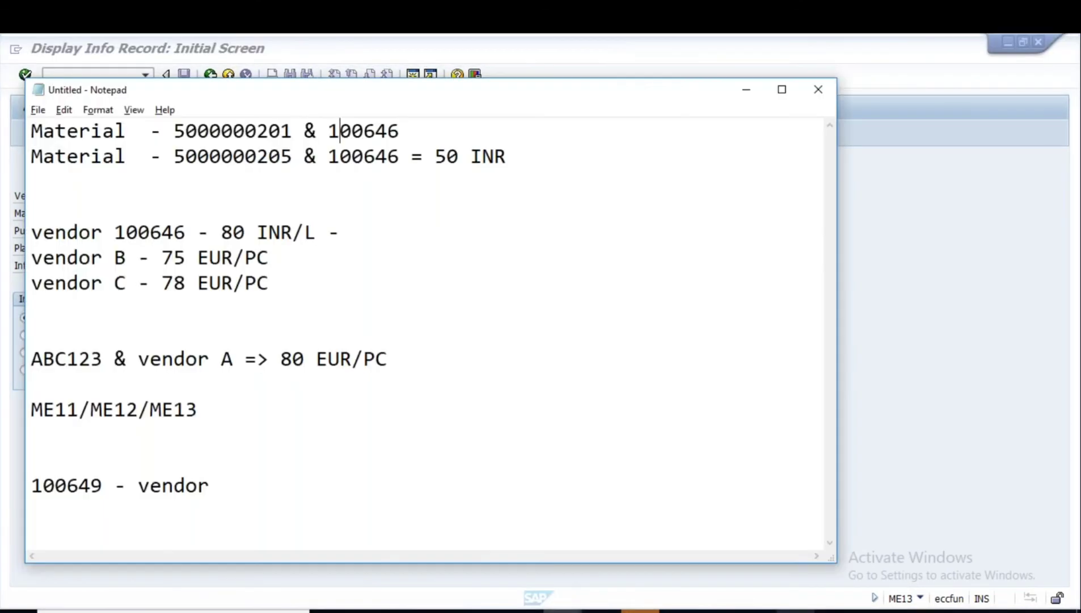
pyautogui.hotkey('alt', 'Tab')
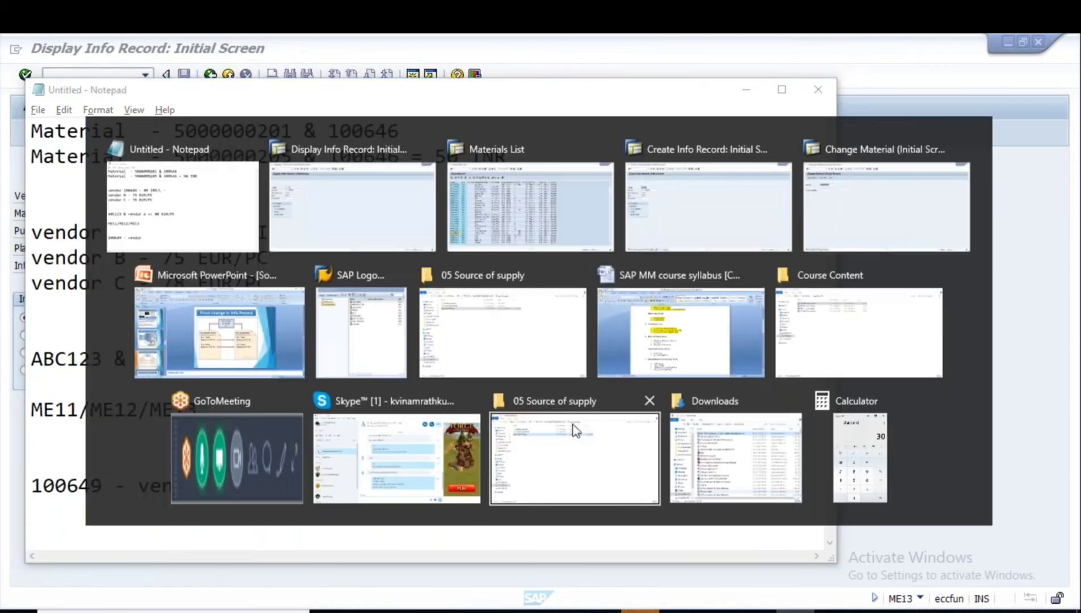
pyautogui.press('Return')
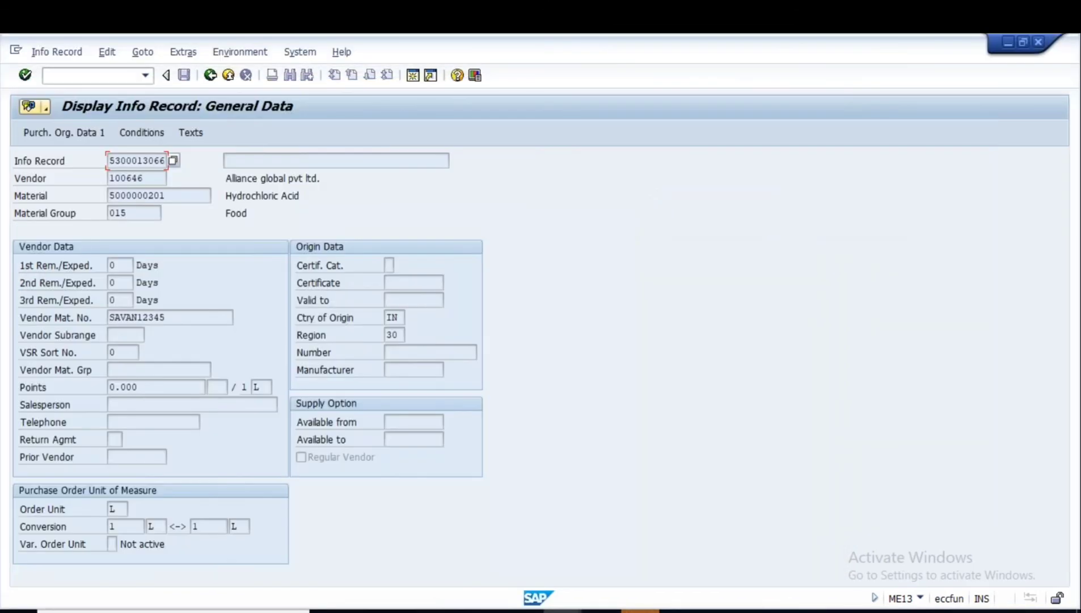
pyautogui.click(139, 138)
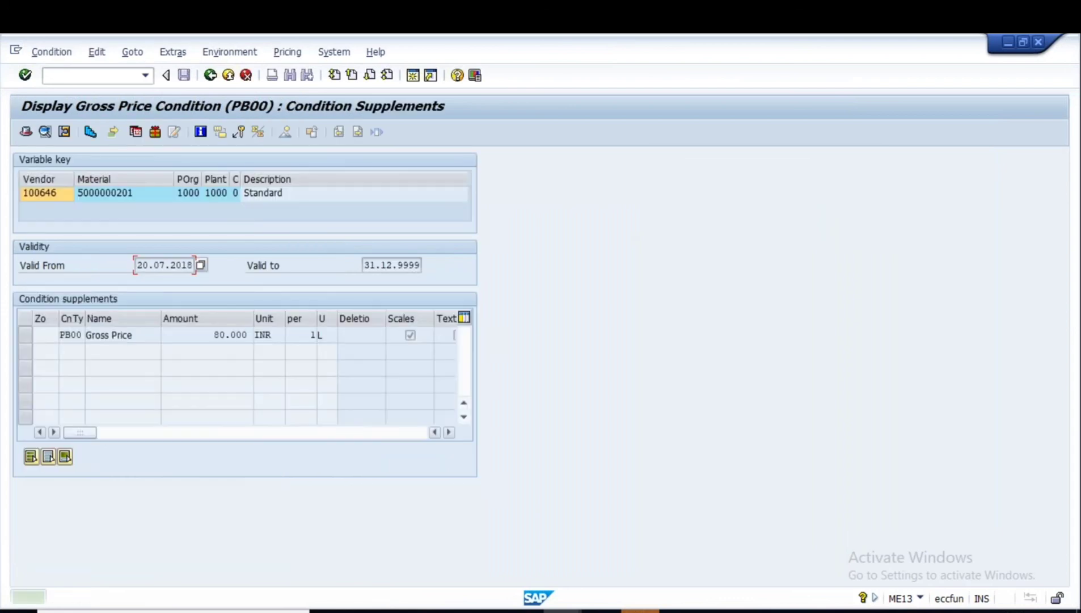
pyautogui.moveTo(211, 335); pyautogui.dragTo(277, 339)
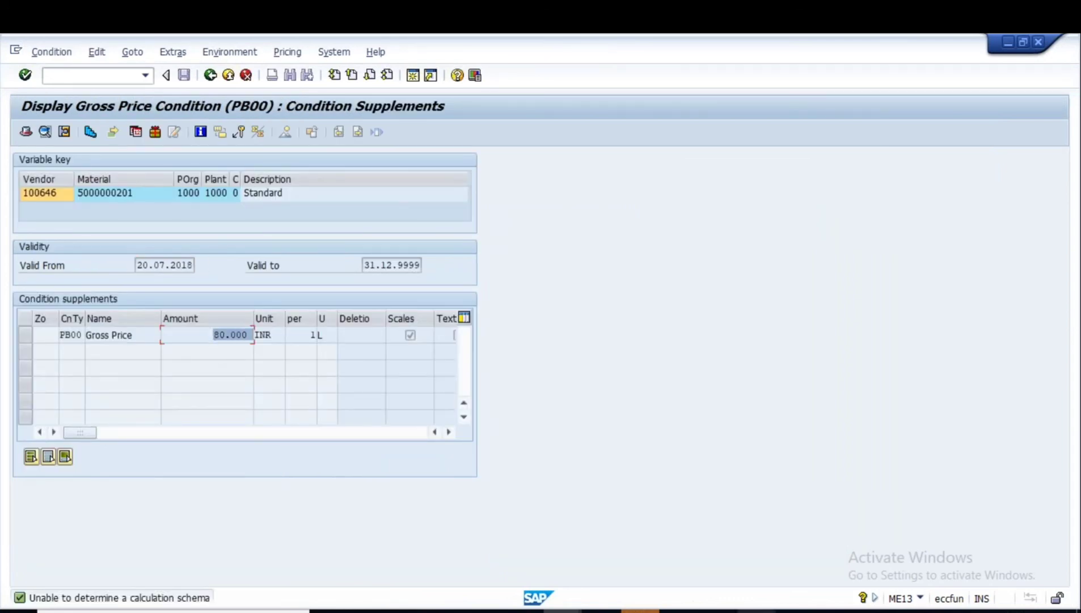
pyautogui.click(794, 611)
pyautogui.press('End')
pyautogui.write('=')
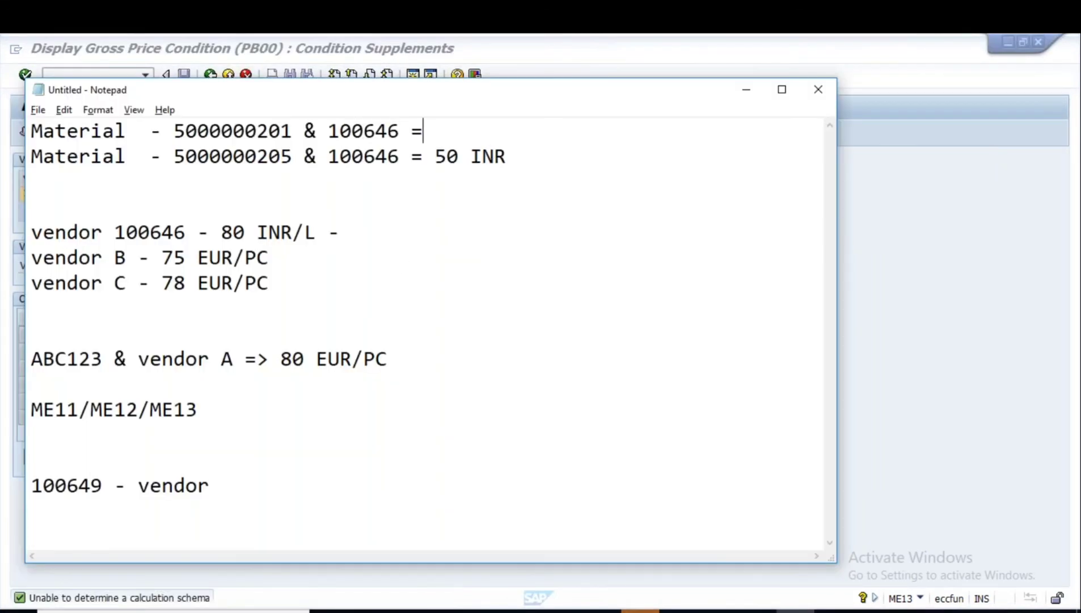
pyautogui.write(' 0')
pyautogui.press('BackSpace')
pyautogui.write('80')
pyautogui.write('INR')
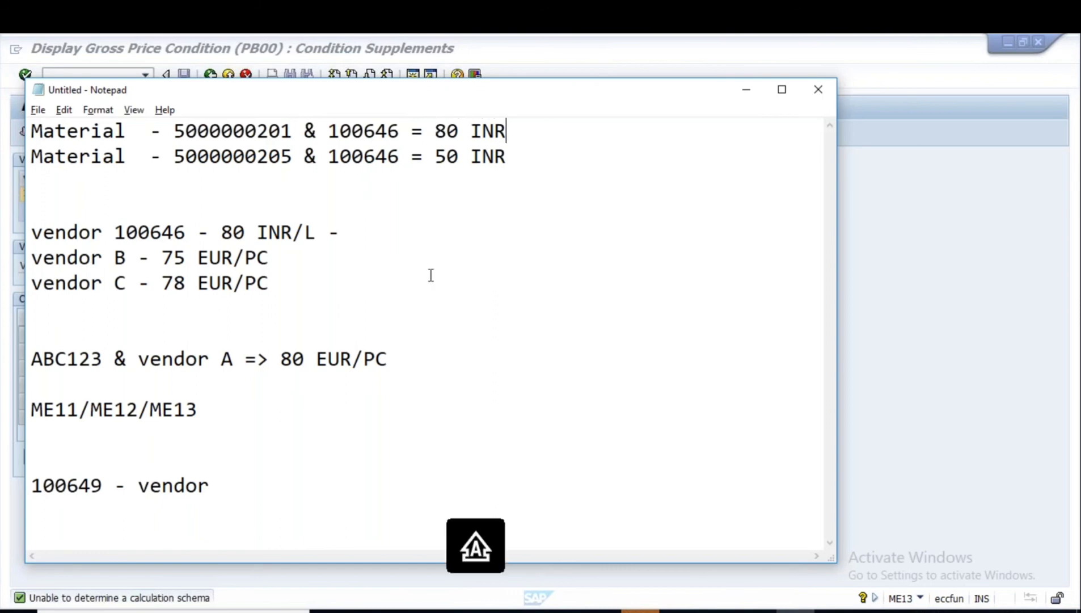
pyautogui.moveTo(210, 487); pyautogui.dragTo(22, 238)
pyautogui.press('BackSpace')
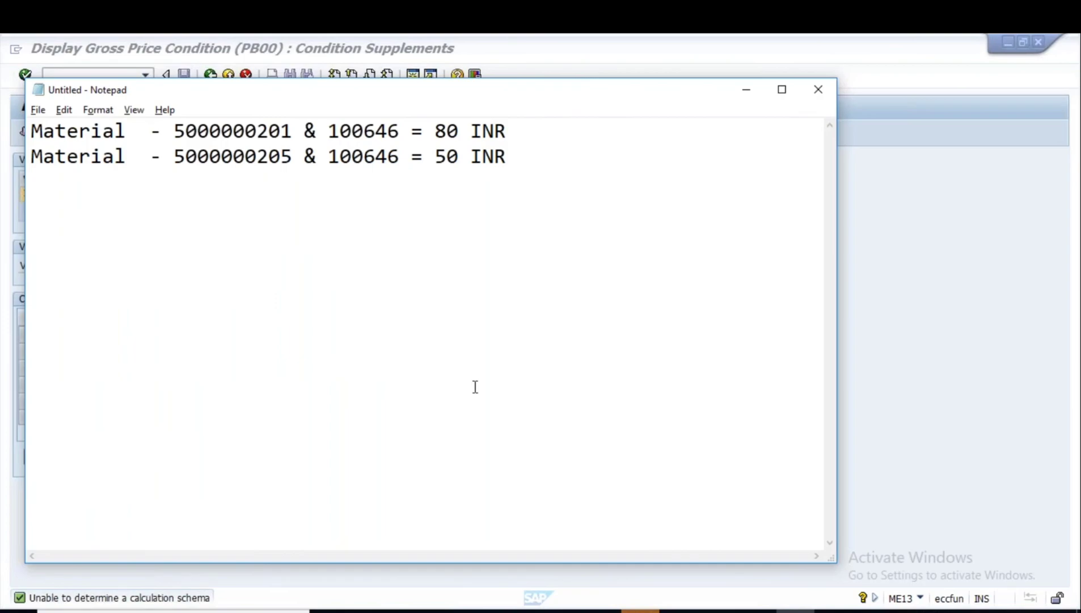
# Glance at the Price Change in Info Record slide, return to SAP Easy Access and start transaction MEKP
pyautogui.click(756, 611)
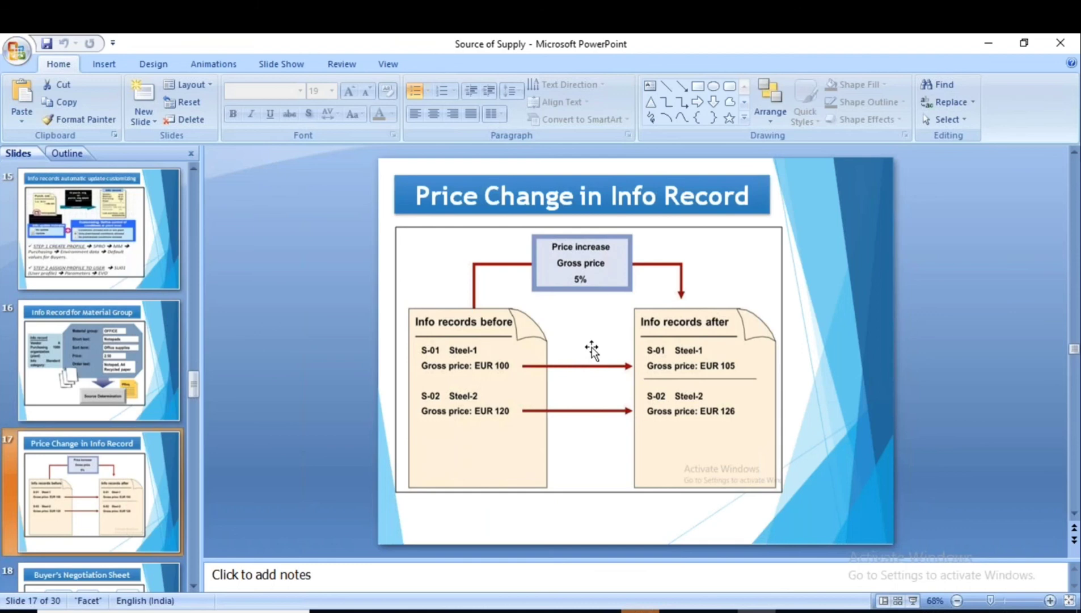
pyautogui.moveTo(563, 611)
pyautogui.click(813, 535)
pyautogui.click(210, 75)
pyautogui.write('MEKP')
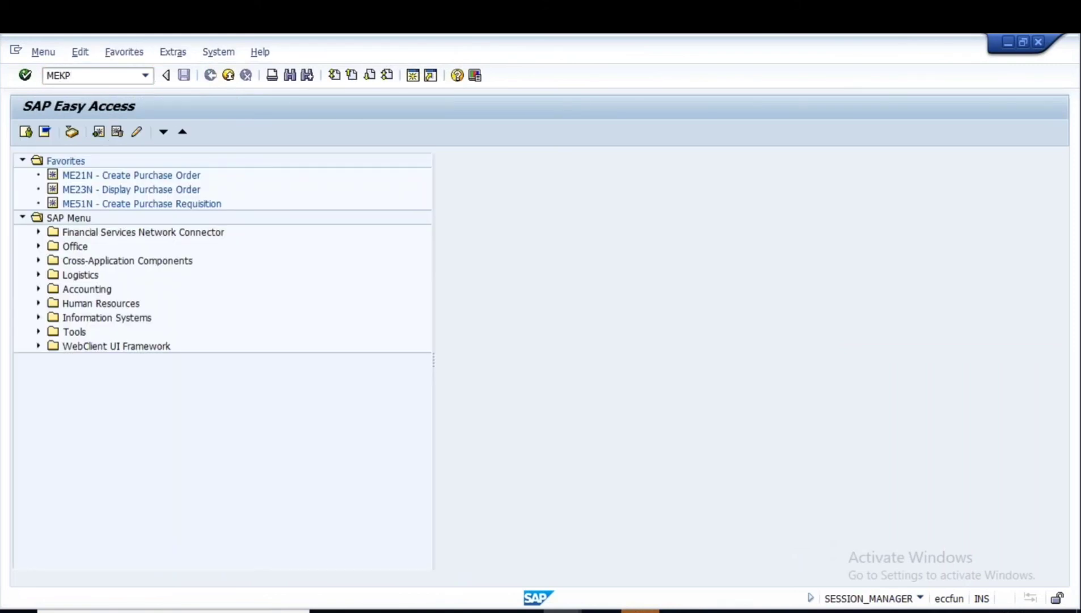
pyautogui.press('Return')
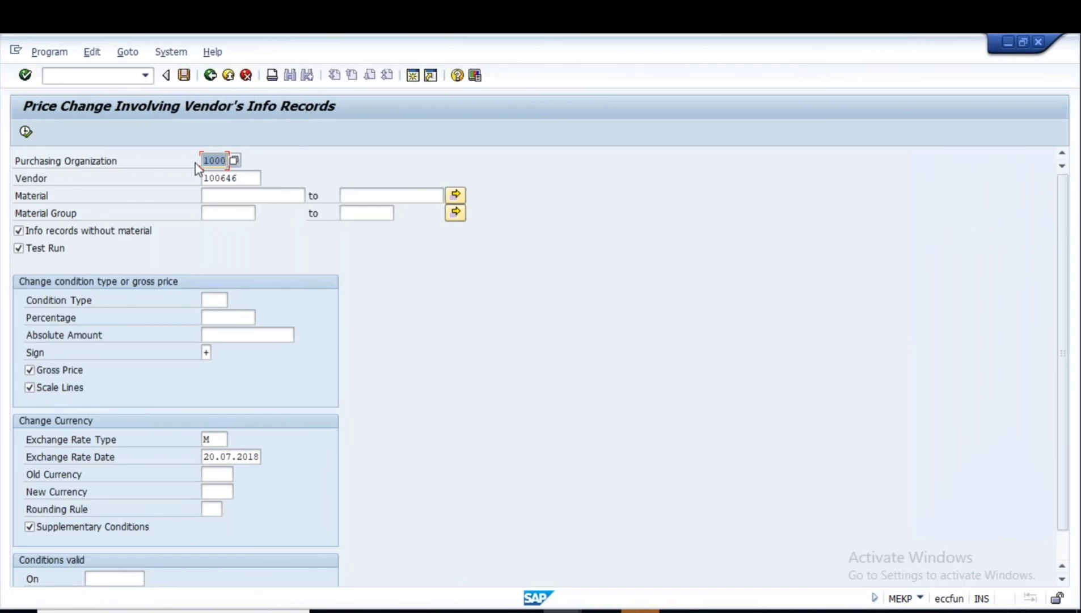
# Check vendor 100646 against the material notes, and enter condition type PB00 with a percentage of 5 for the price change
pyautogui.doubleClick(242, 178)
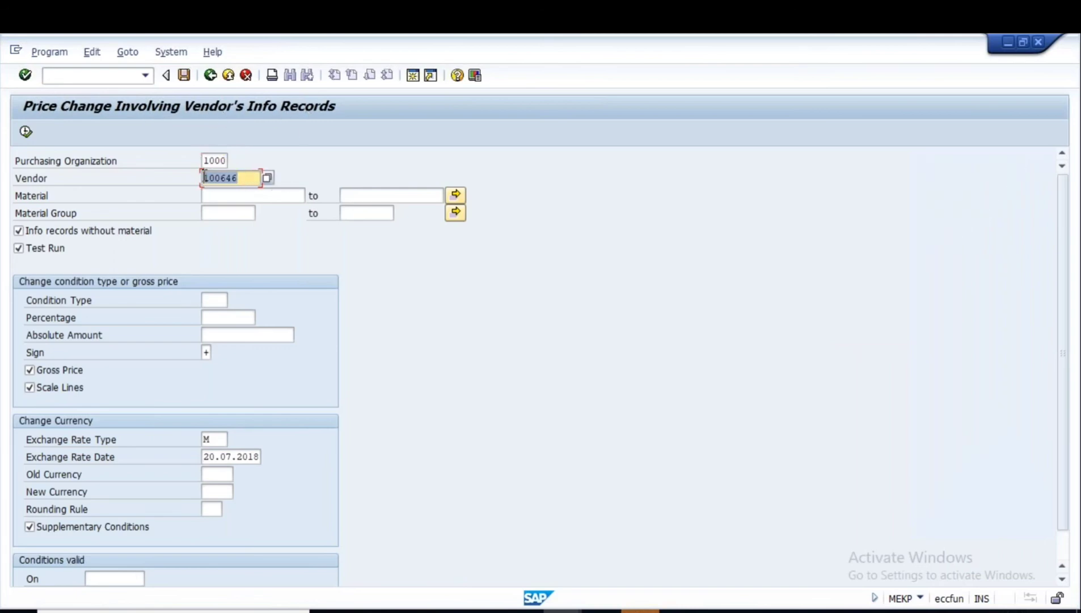
pyautogui.click(795, 611)
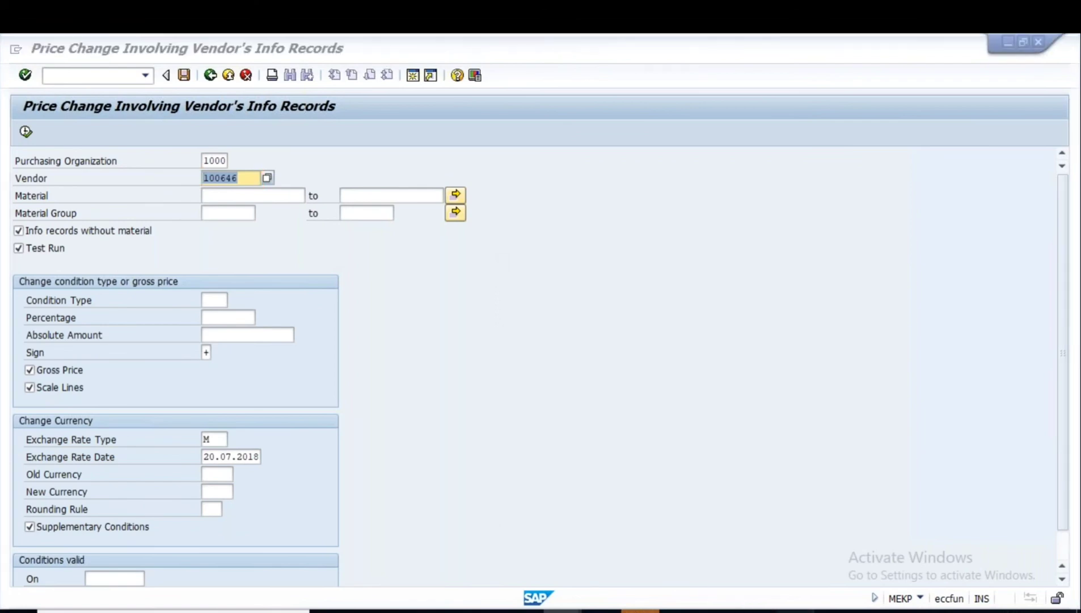
pyautogui.moveTo(173, 131); pyautogui.dragTo(294, 148)
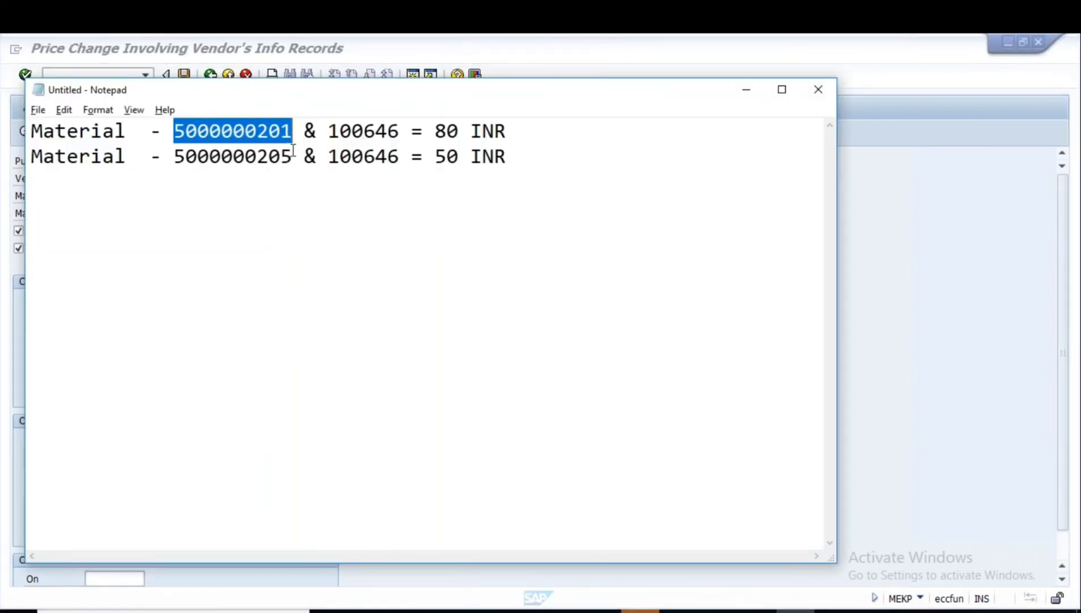
pyautogui.hotkey('alt', 'Tab')
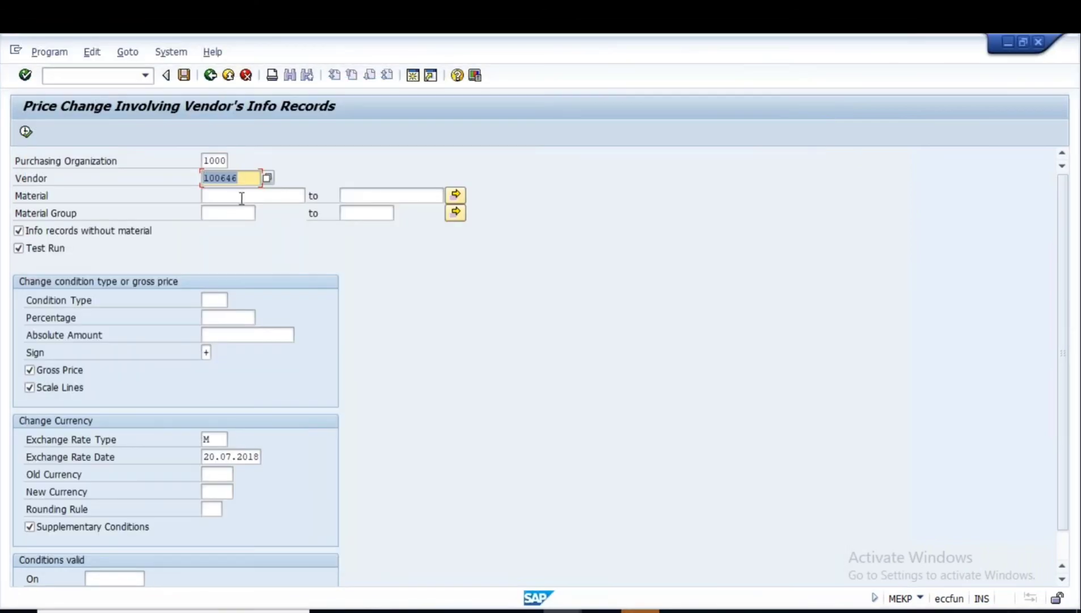
pyautogui.click(242, 197)
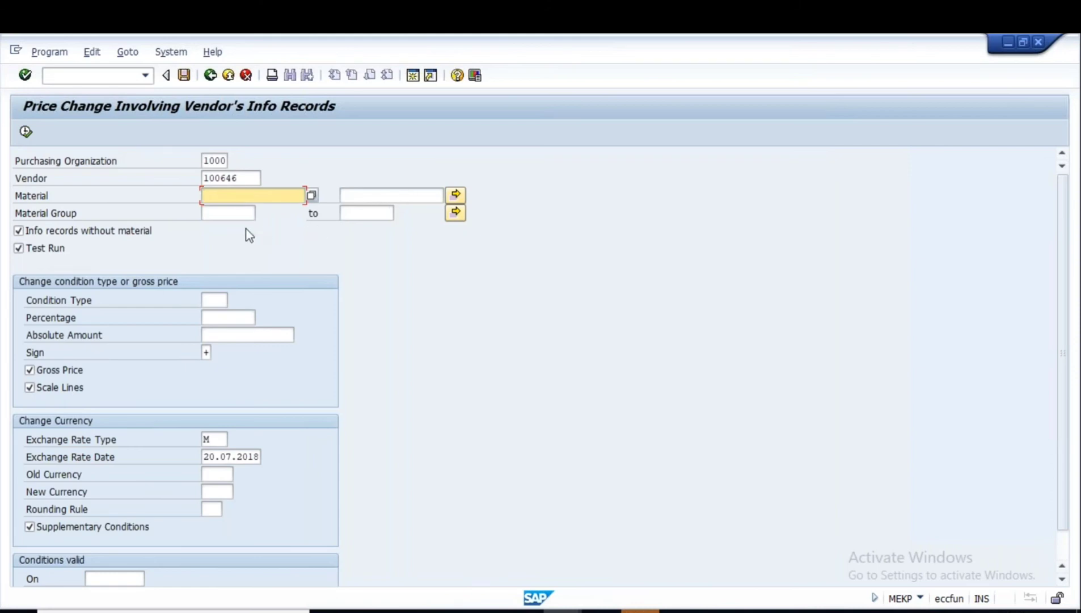
pyautogui.doubleClick(250, 179)
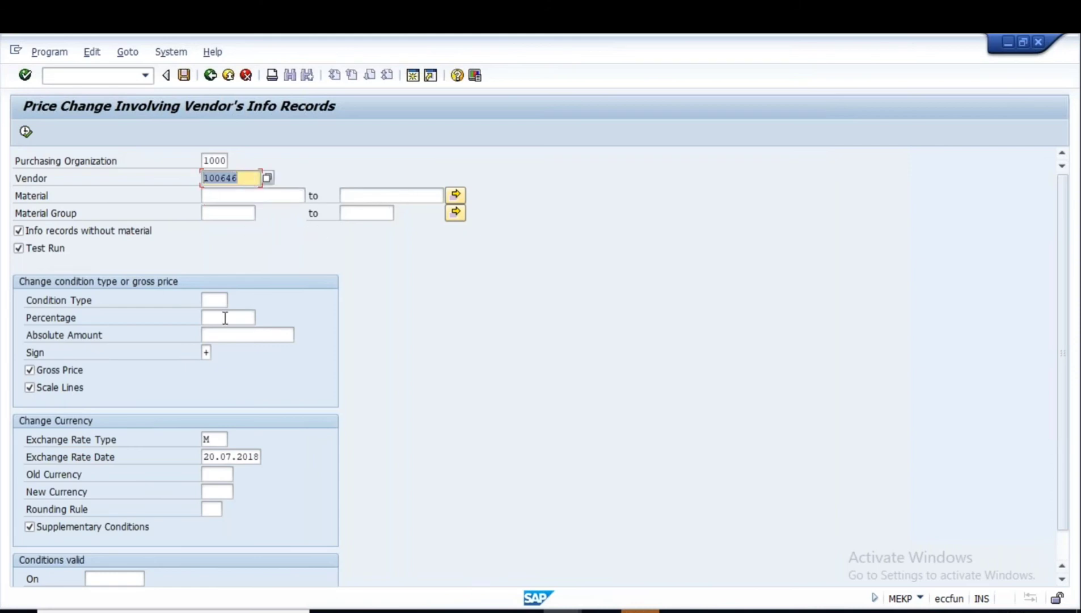
pyautogui.click(223, 302)
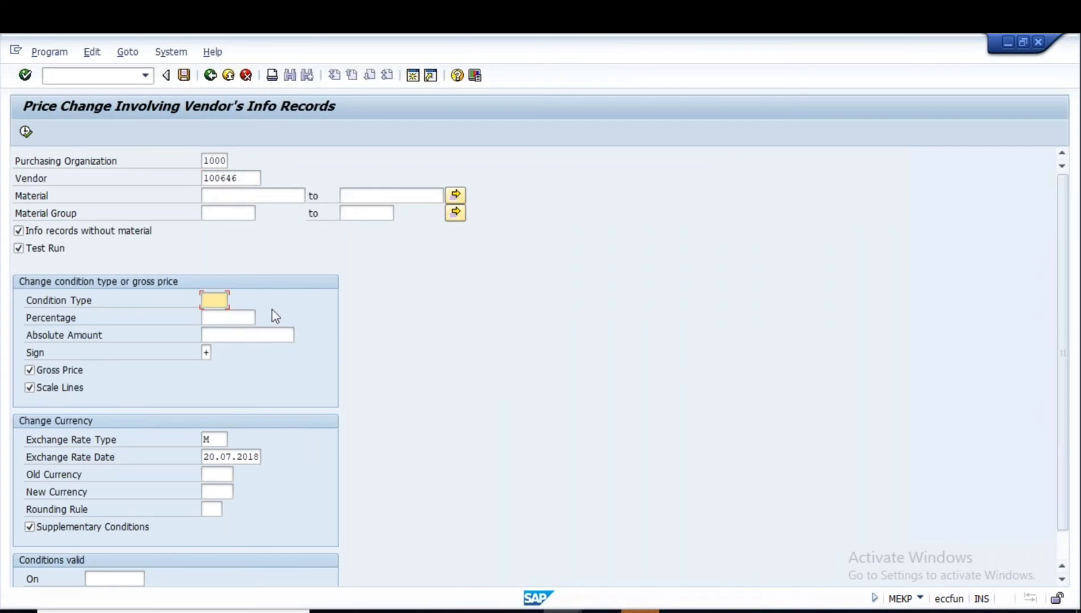
pyautogui.write('PB00')
pyautogui.press('Tab')
pyautogui.write('5')
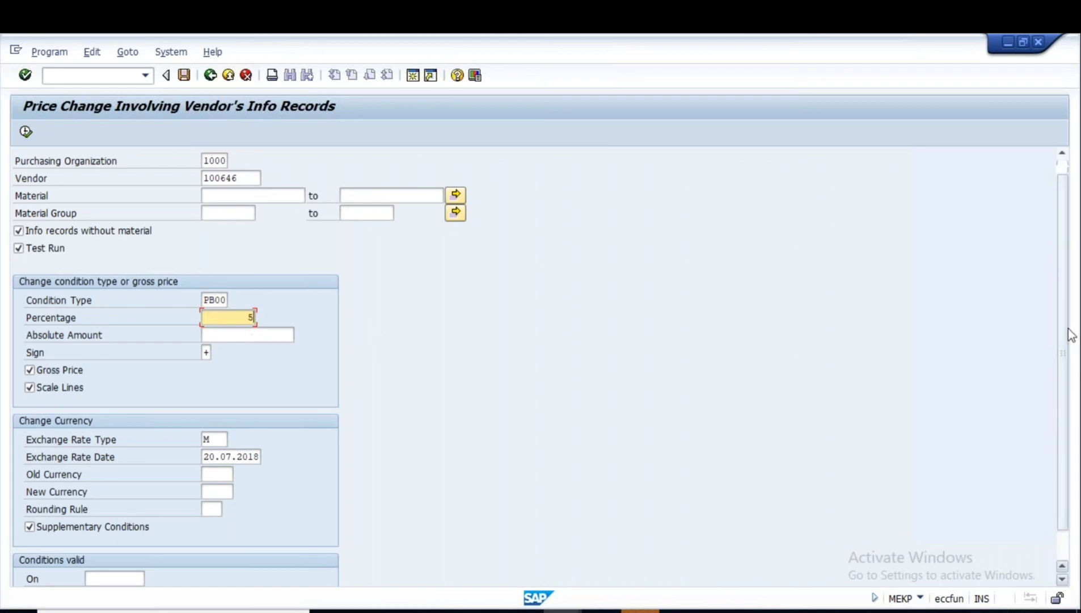
# Set the condition validity end date to 31.12.9999 and turn off Test Run
pyautogui.scroll(-1, 321, 536)
pyautogui.click(230, 564)
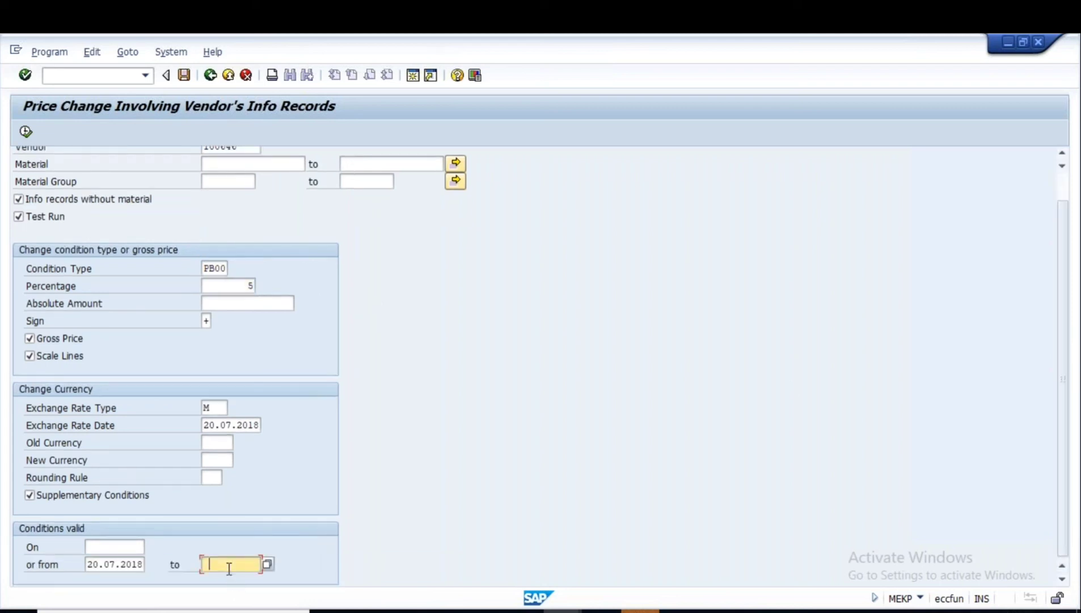
pyautogui.click(245, 578)
pyautogui.moveTo(1062, 356); pyautogui.dragTo(1062, 307)
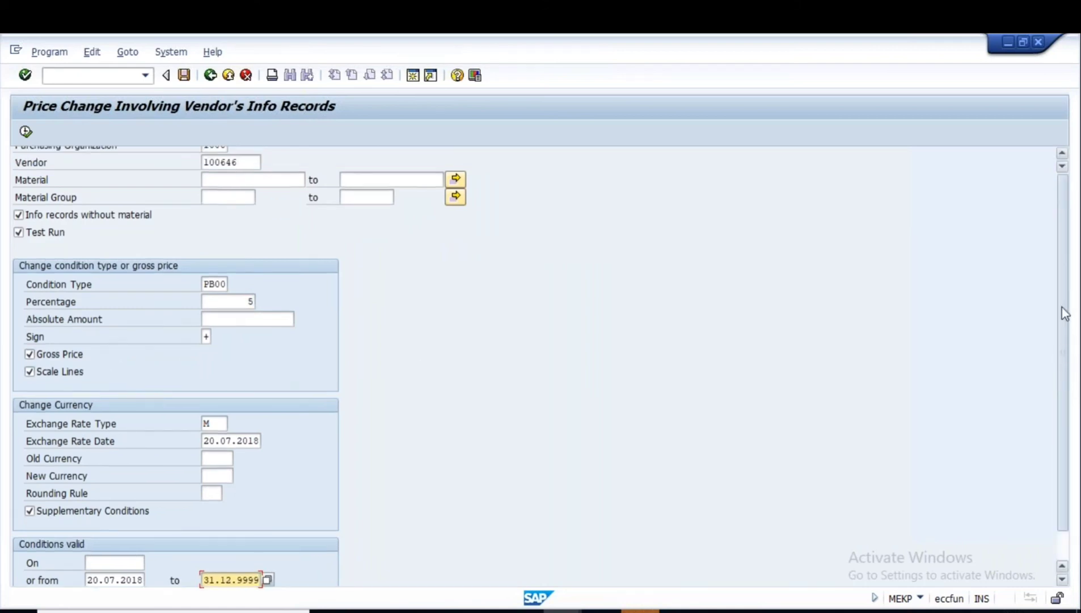
pyautogui.click(19, 248)
pyautogui.click(20, 248)
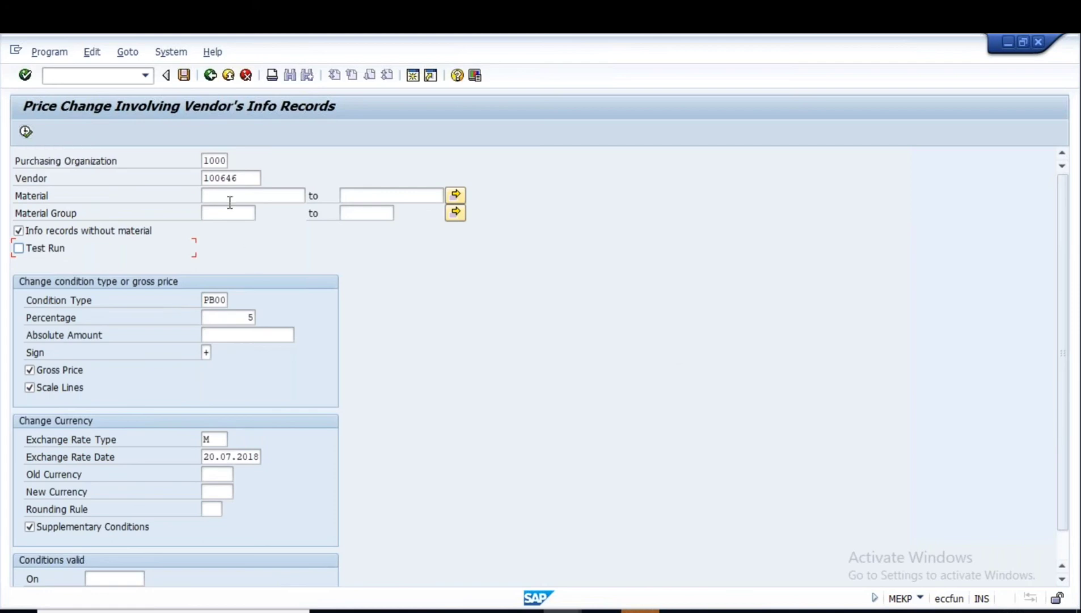
# Check the vendor, percentage and plus sign, and try to execute the price change with both PB00 and Gross Price specified
pyautogui.doubleClick(242, 178)
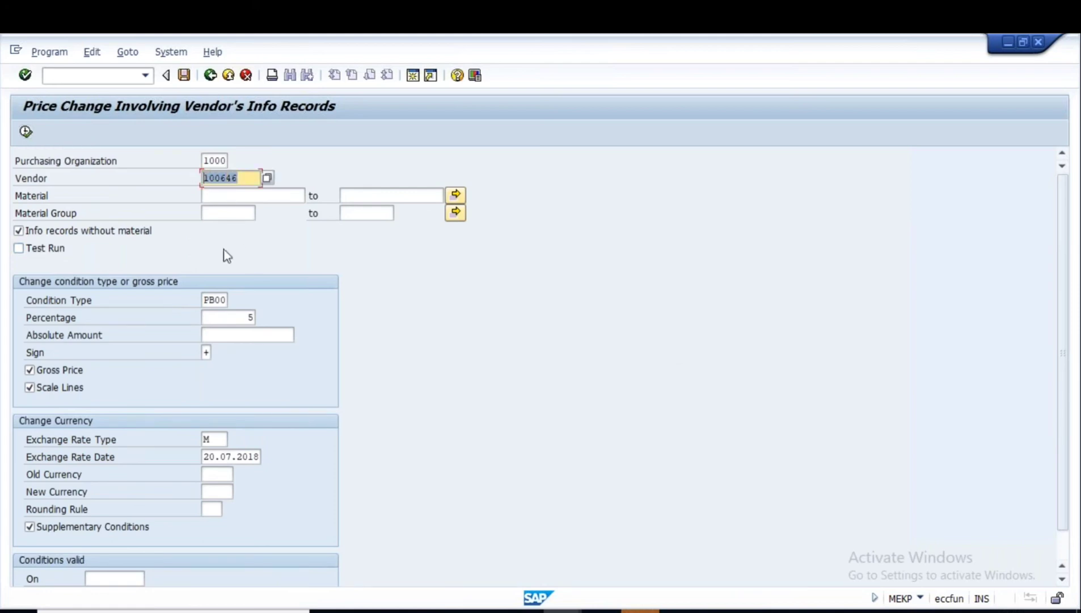
pyautogui.doubleClick(239, 323)
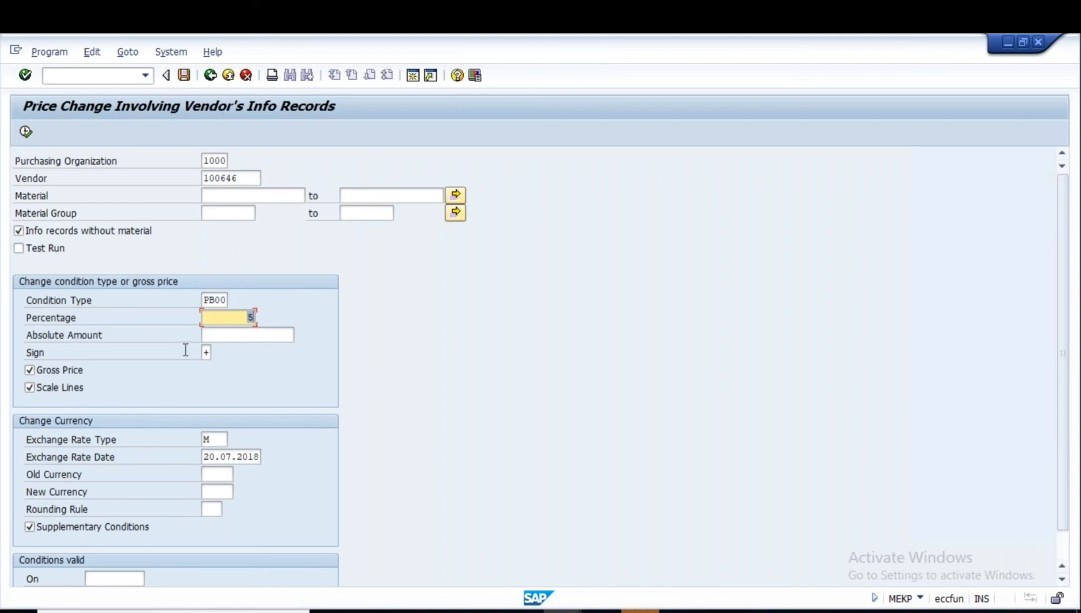
pyautogui.doubleClick(203, 353)
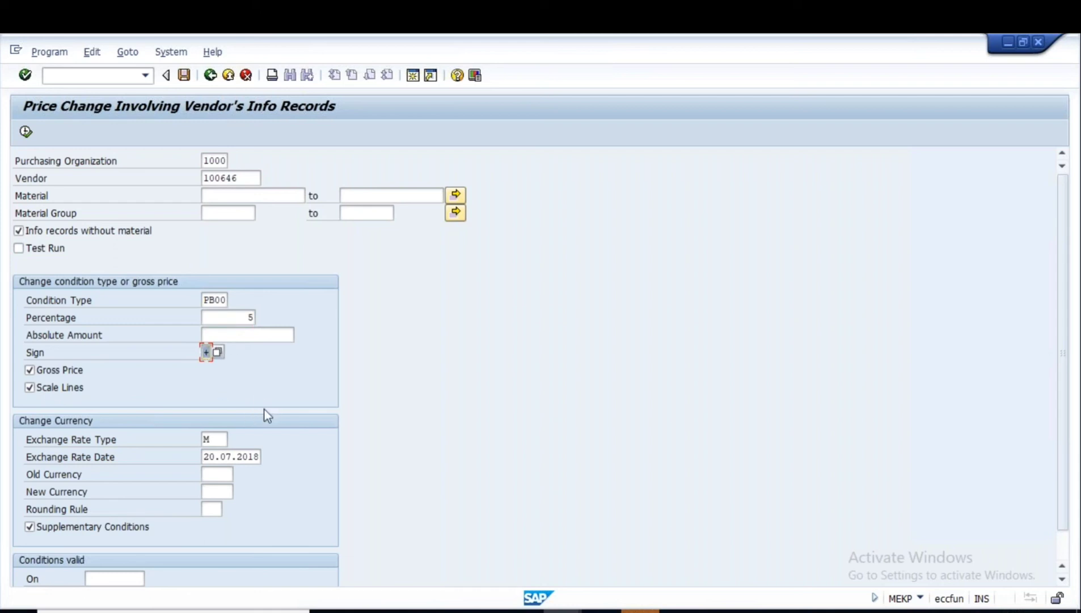
pyautogui.click(26, 131)
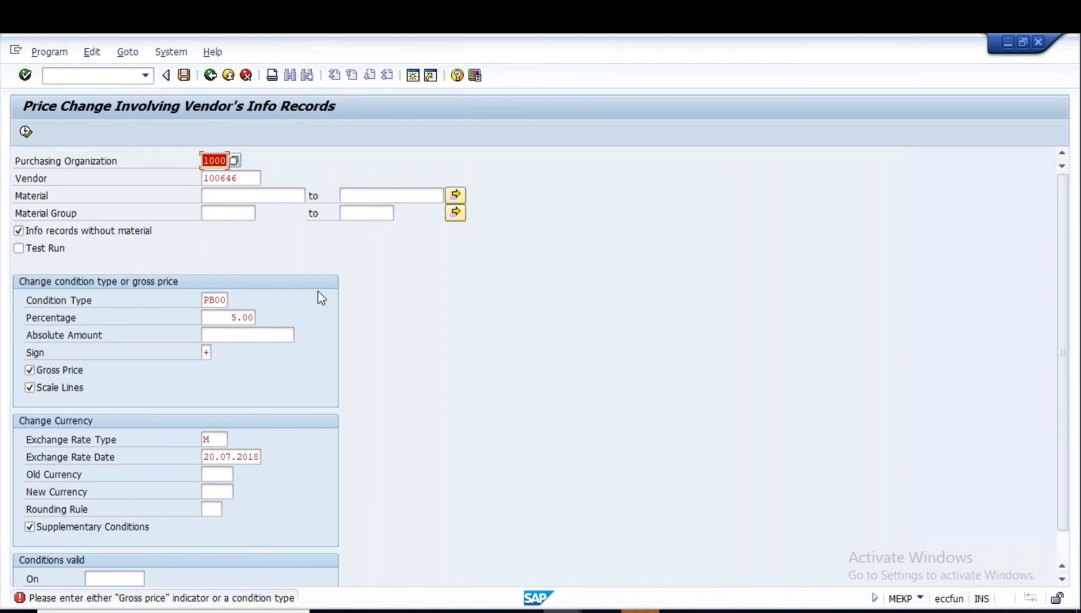
# Clear Gross Price and Scale Lines, execute the 5 percent price change for vendor 100646 and save the conditions
pyautogui.click(48, 370)
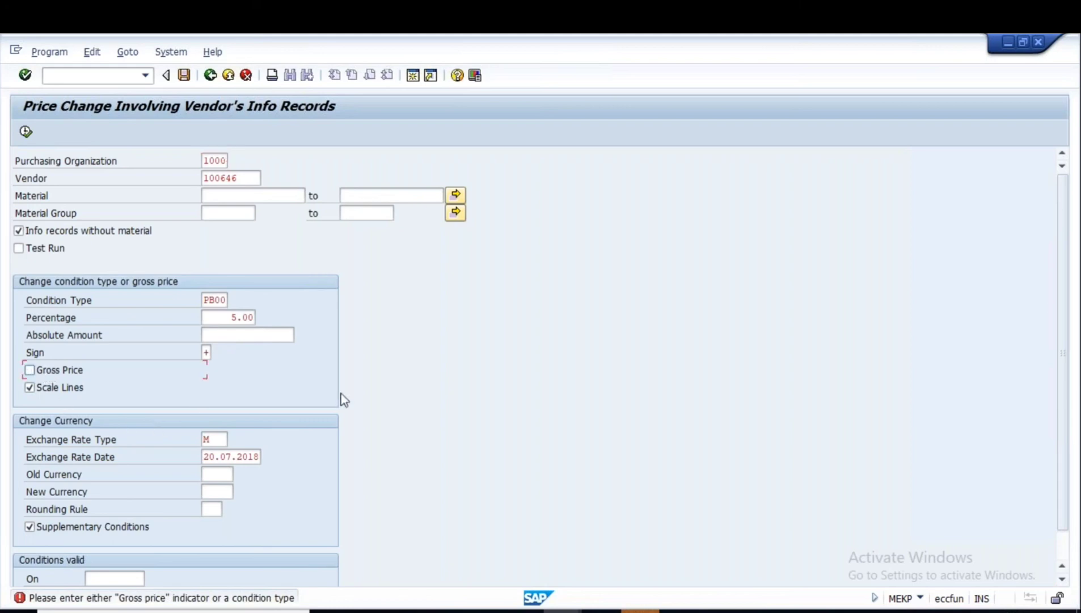
pyautogui.click(54, 390)
pyautogui.click(601, 610)
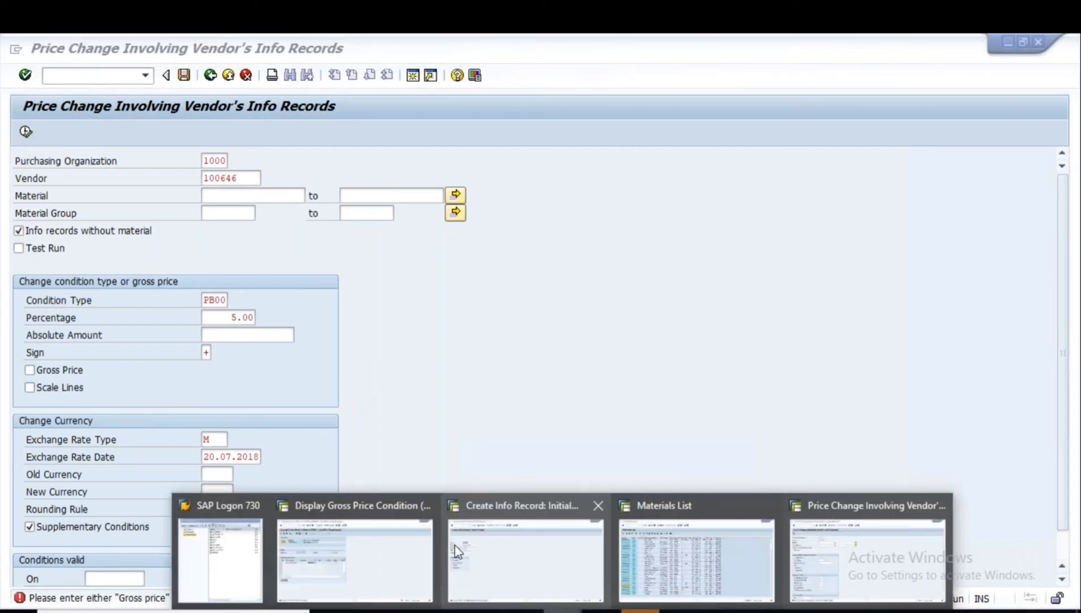
pyautogui.click(363, 559)
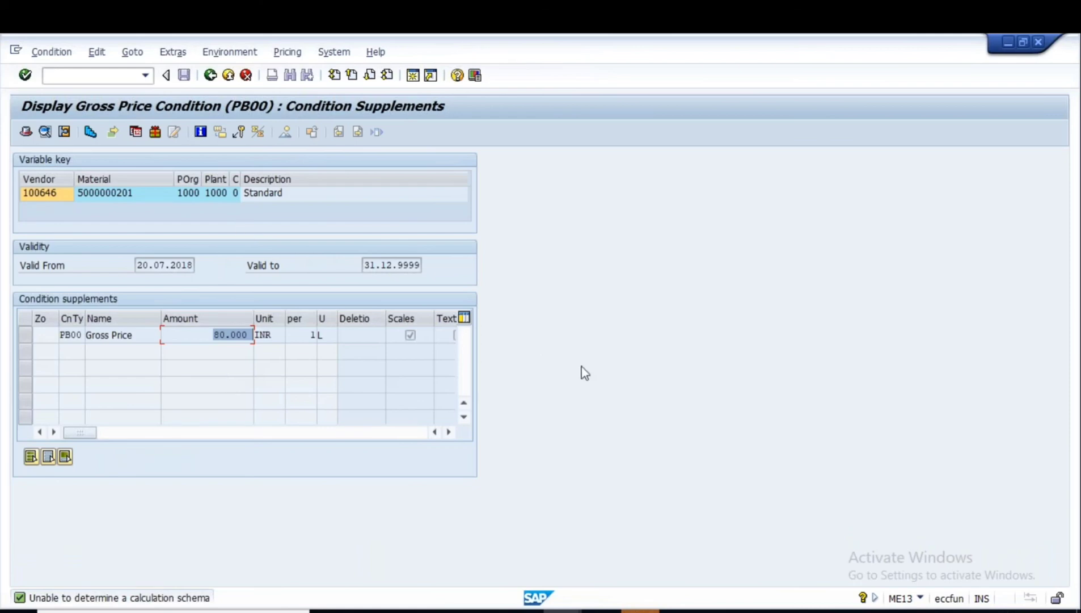
pyautogui.hotkey('alt', 'Tab')
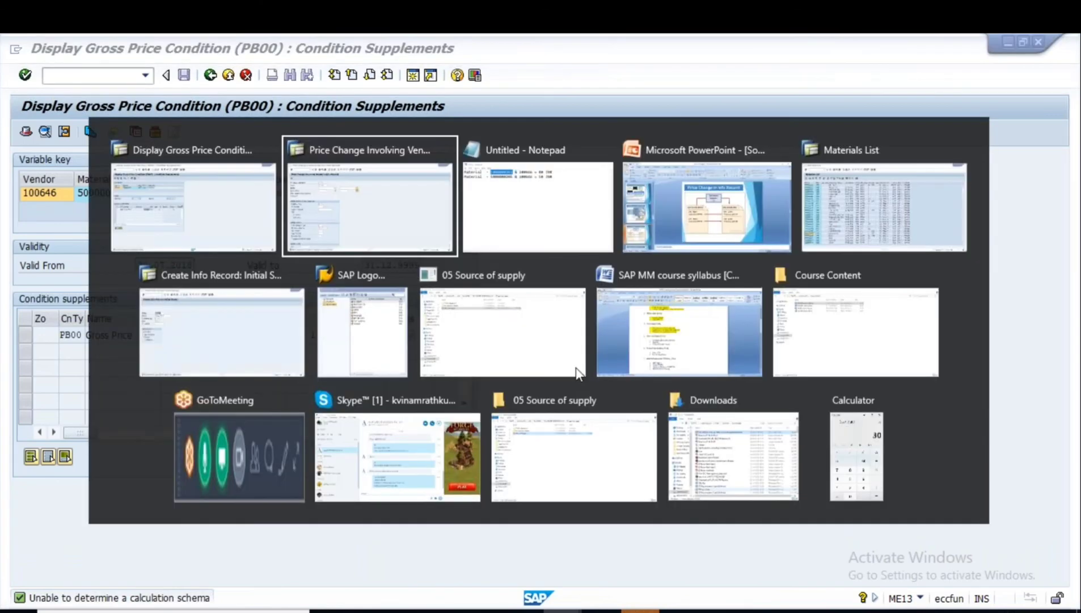
pyautogui.press('F8')
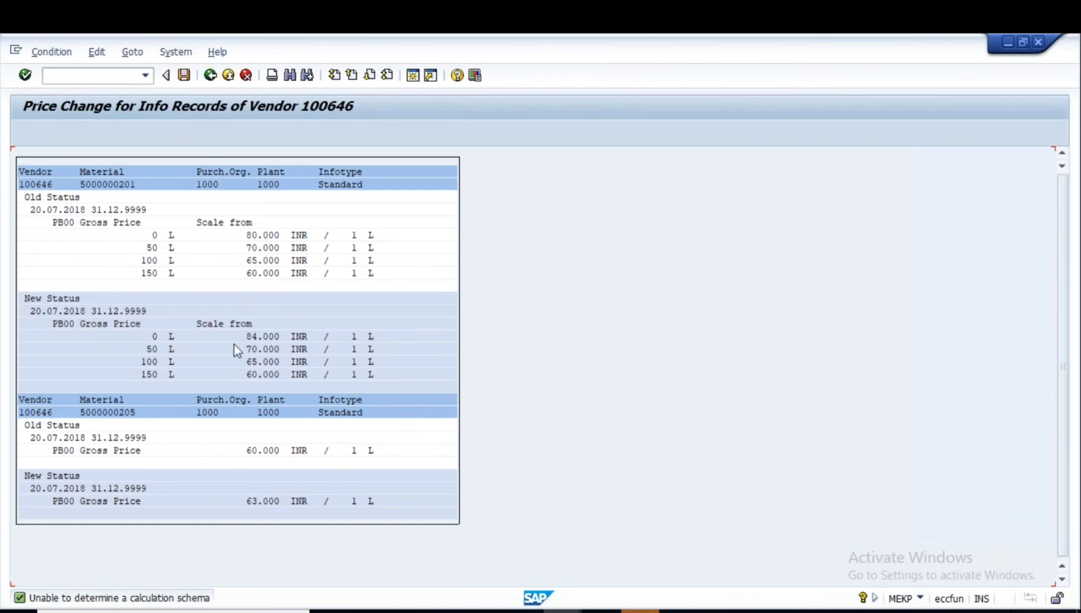
pyautogui.click(183, 77)
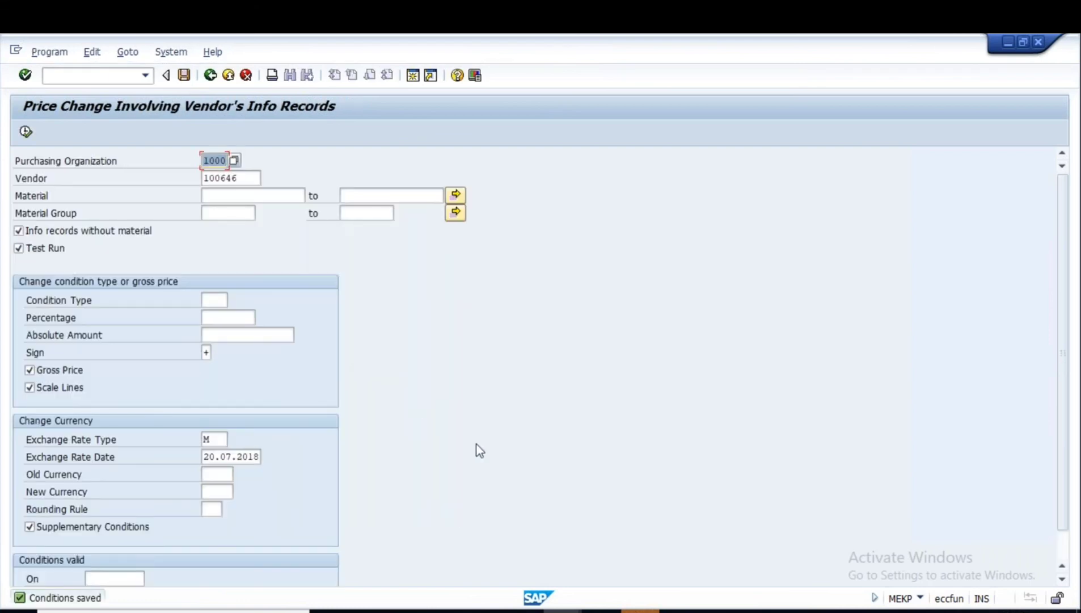
# Switch to the gross price display session and go back to the Display Info Record initial screen
pyautogui.click(795, 611)
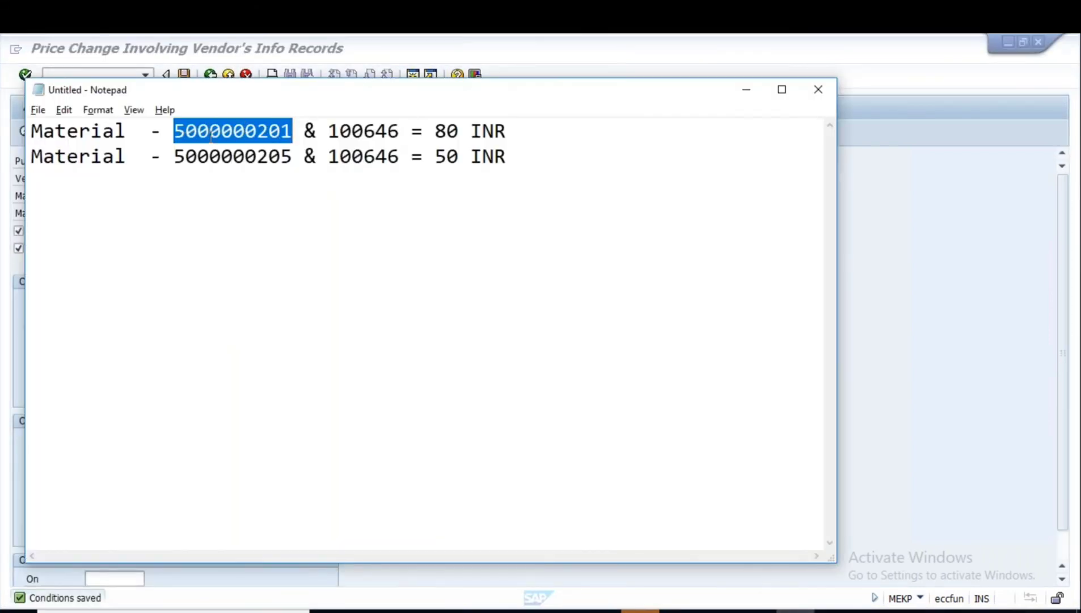
pyautogui.click(550, 609)
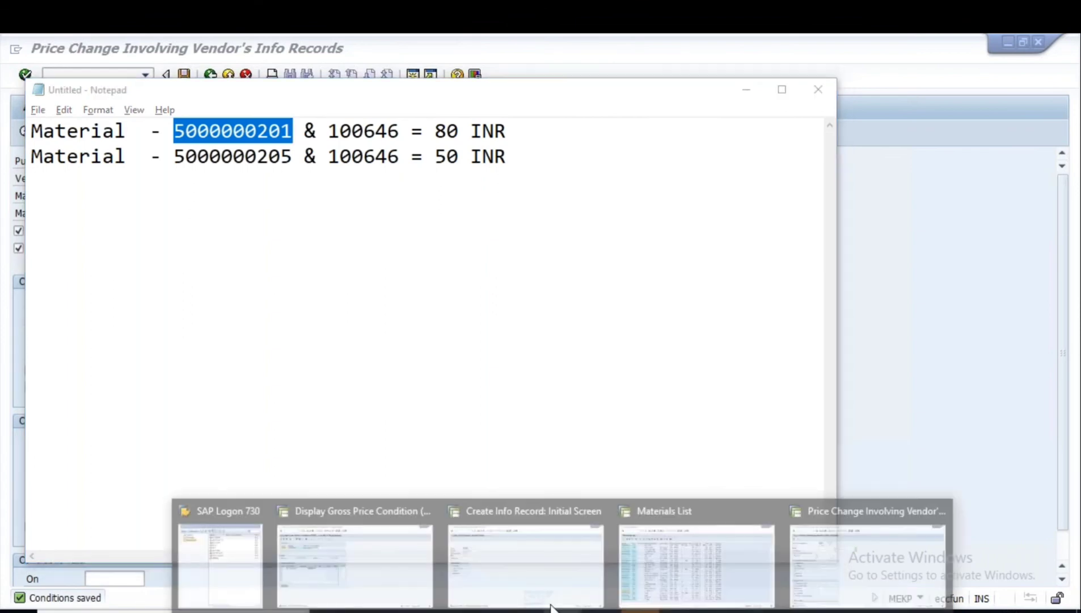
pyautogui.click(345, 524)
pyautogui.click(210, 75)
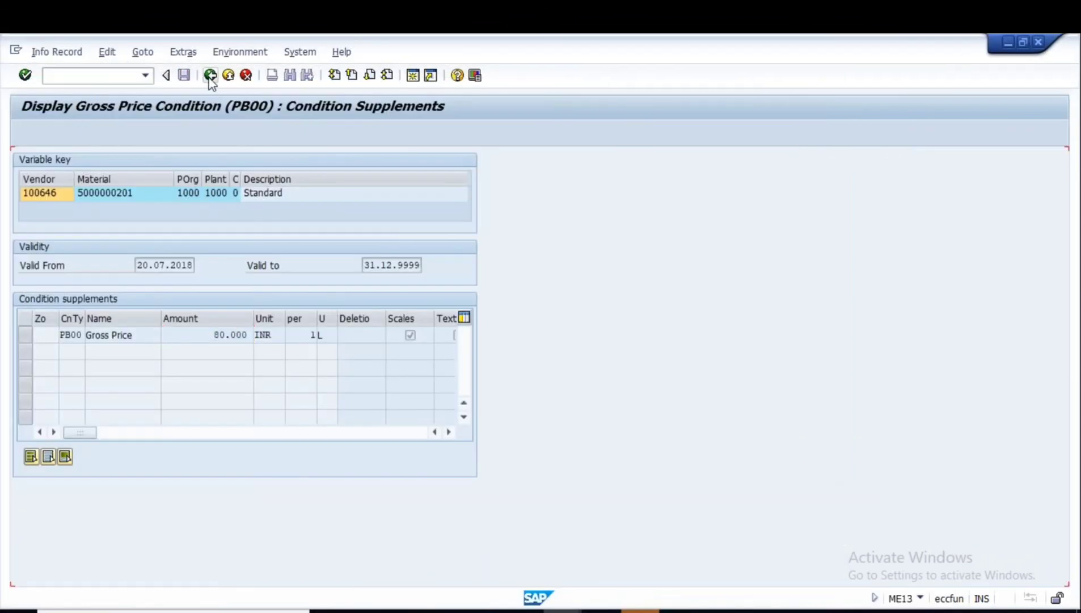
pyautogui.click(210, 75)
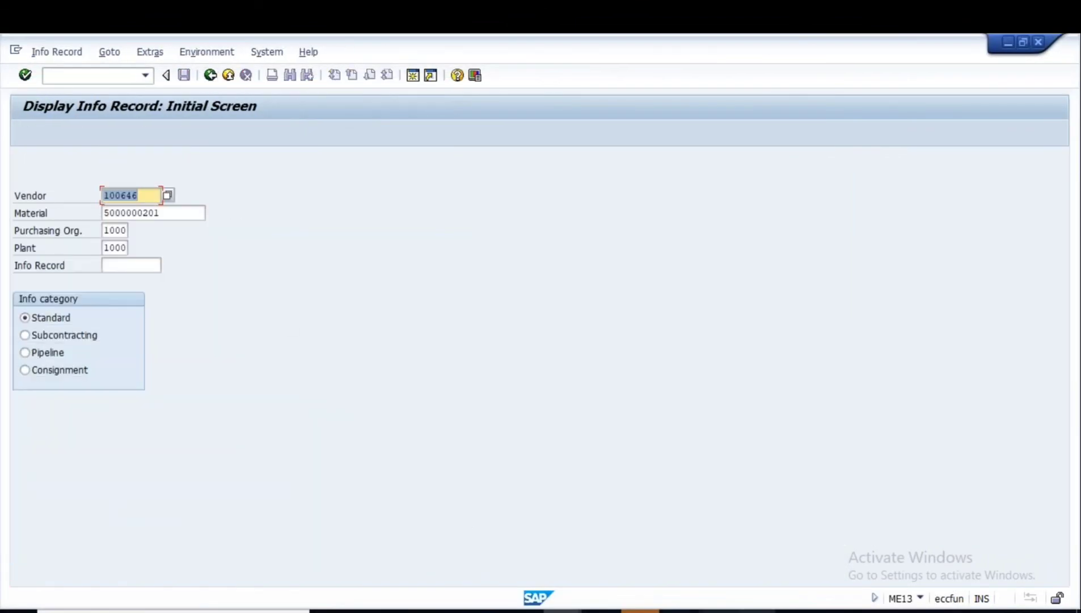
pyautogui.click(794, 611)
pyautogui.click(386, 131)
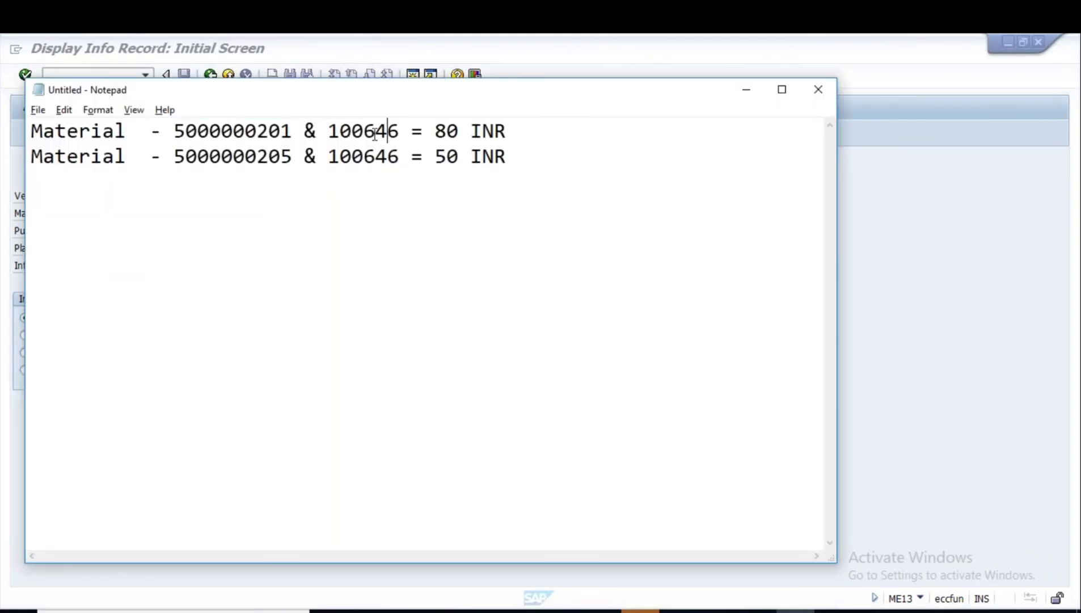
pyautogui.click(269, 132)
pyautogui.hotkey('alt', 'Tab')
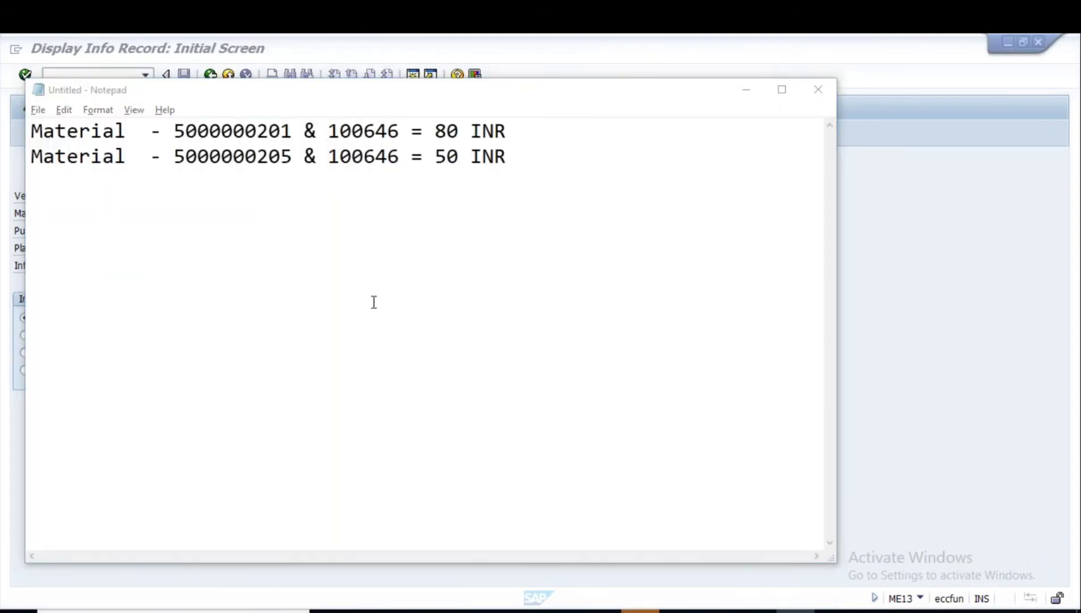
pyautogui.press('Return')
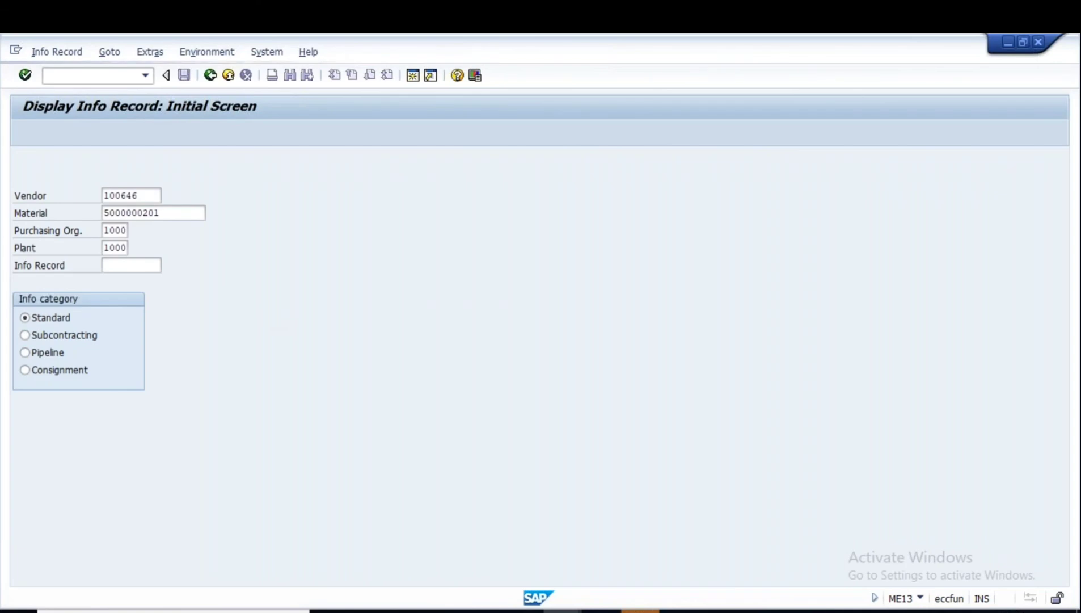
pyautogui.click(142, 133)
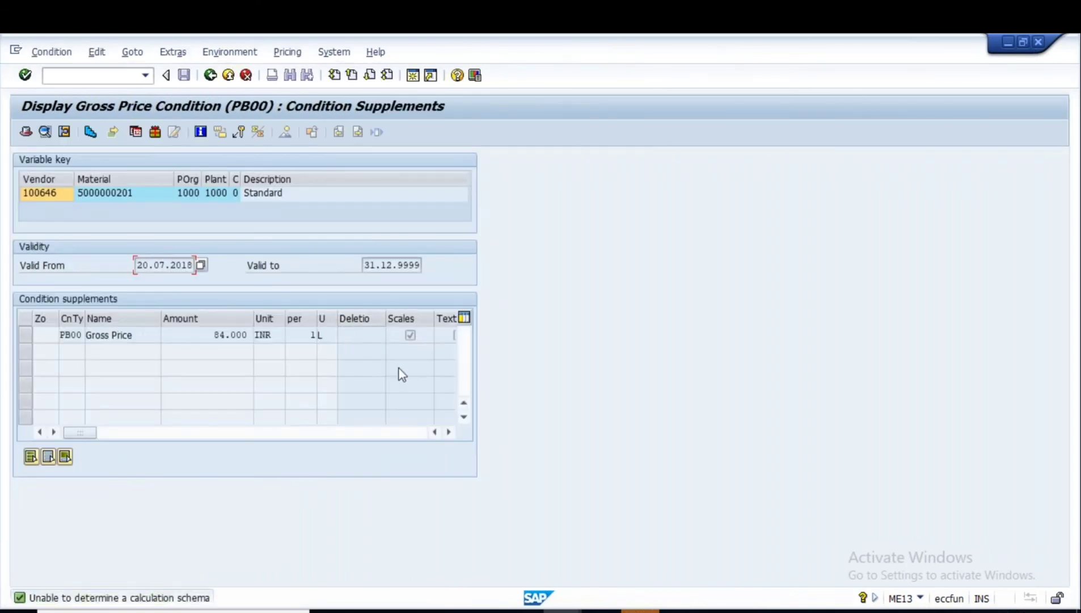
pyautogui.moveTo(212, 336); pyautogui.dragTo(265, 335)
pyautogui.click(794, 611)
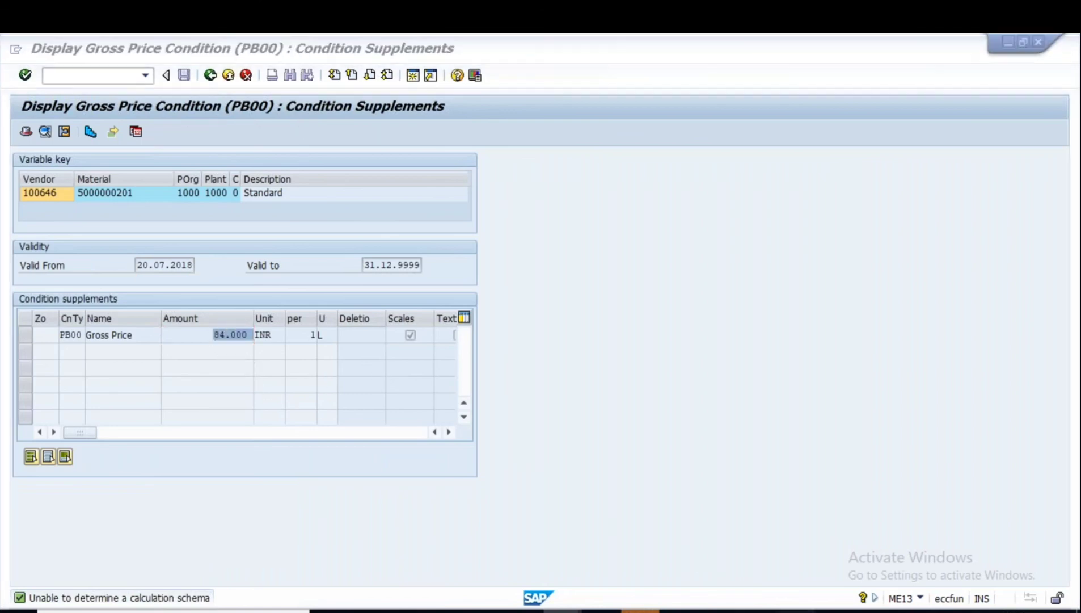
pyautogui.moveTo(434, 131); pyautogui.dragTo(458, 133)
pyautogui.hotkey('alt', 'Tab')
pyautogui.click(213, 336)
pyautogui.moveTo(225, 335); pyautogui.dragTo(257, 338)
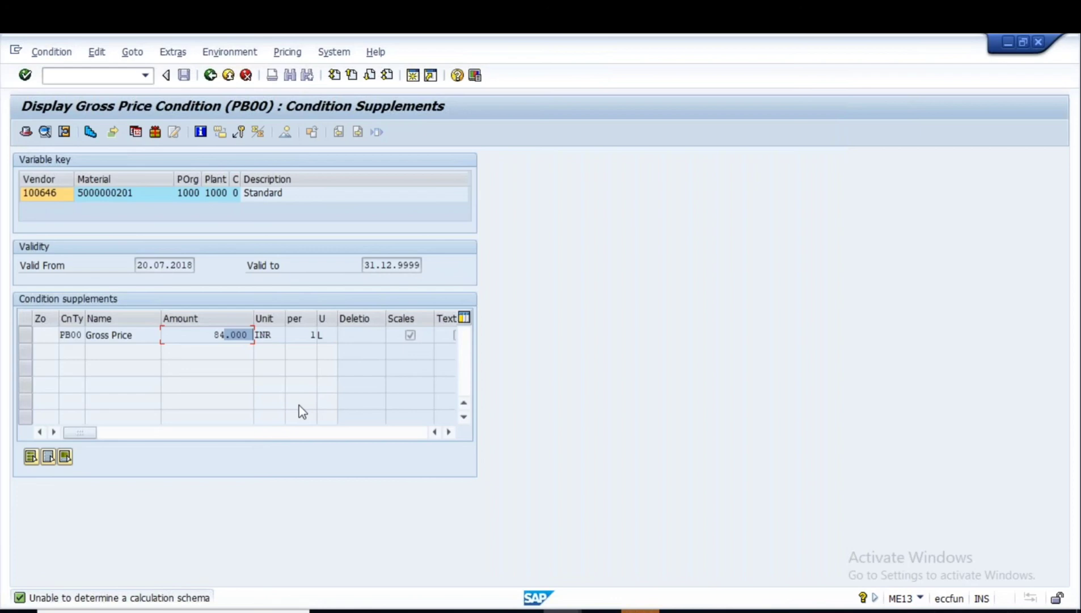
pyautogui.click(213, 78)
pyautogui.click(213, 79)
pyautogui.click(794, 611)
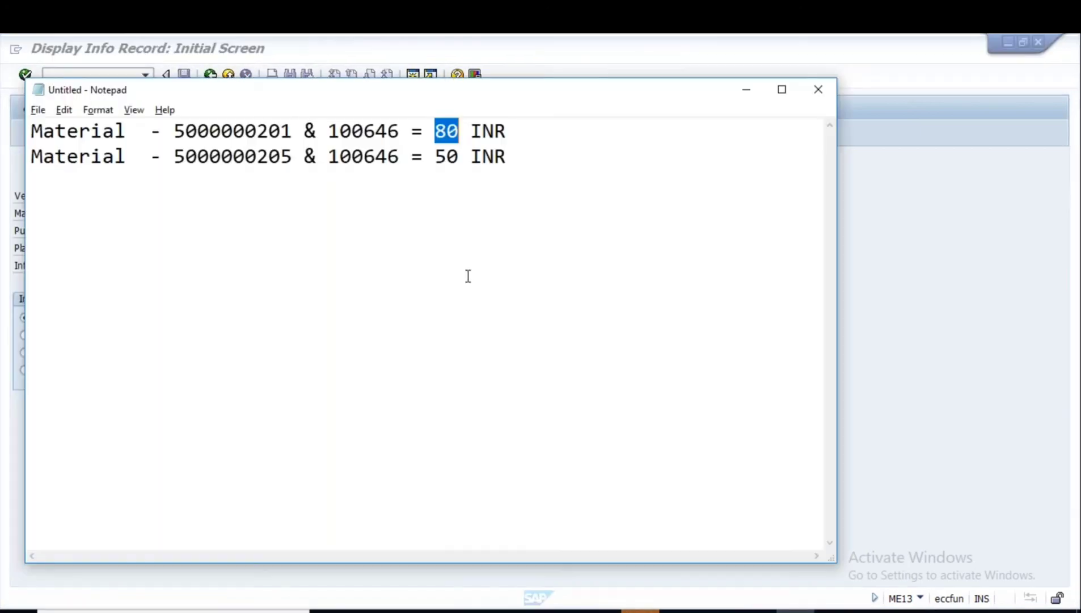
pyautogui.moveTo(292, 156); pyautogui.dragTo(269, 156)
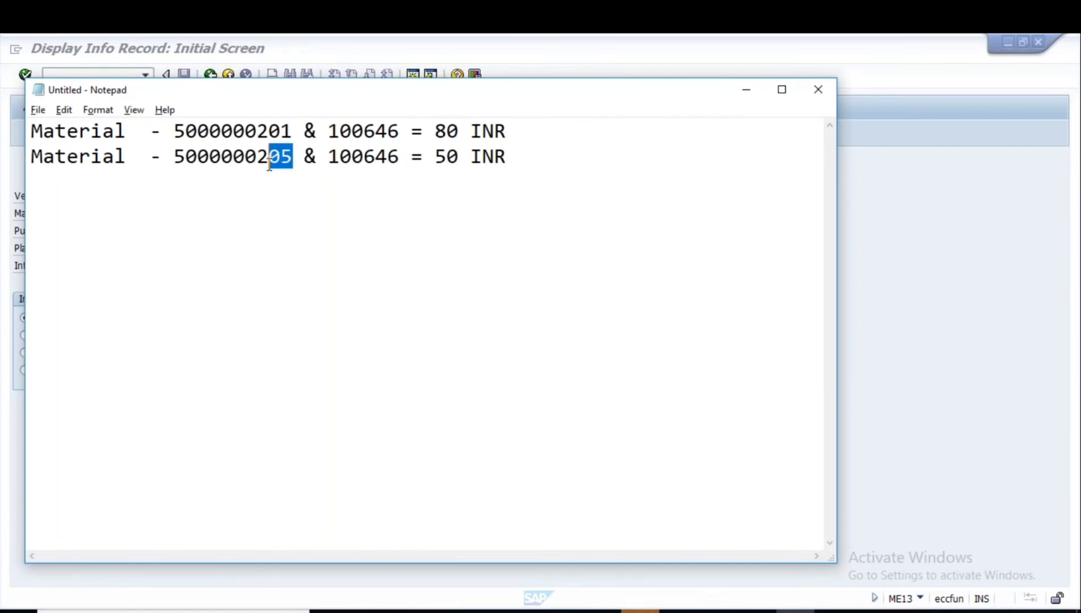
pyautogui.hotkey('alt', 'Tab')
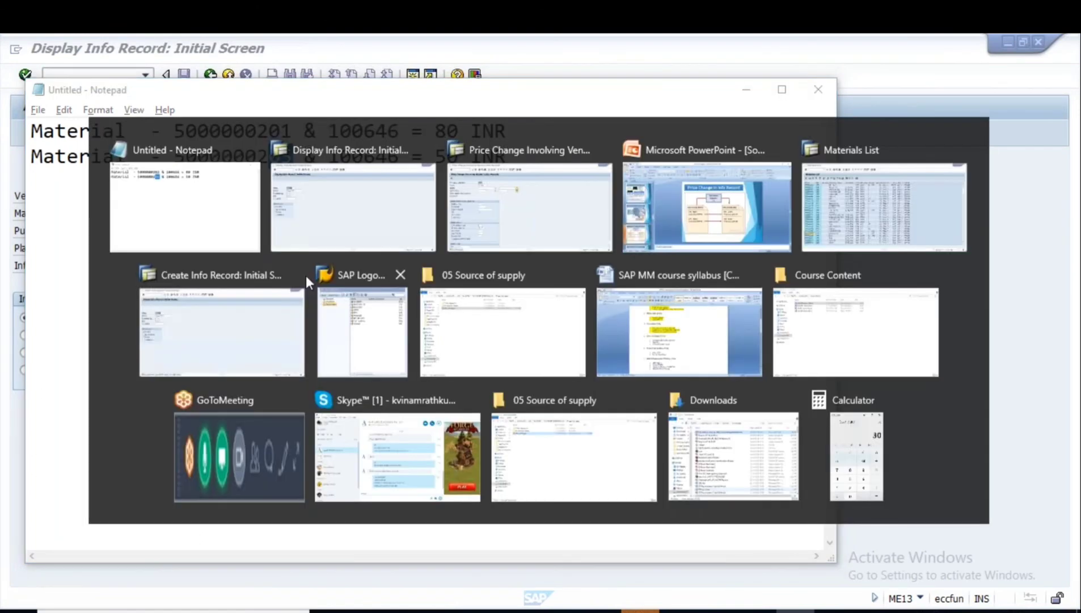
pyautogui.click(171, 212)
pyautogui.press('Return')
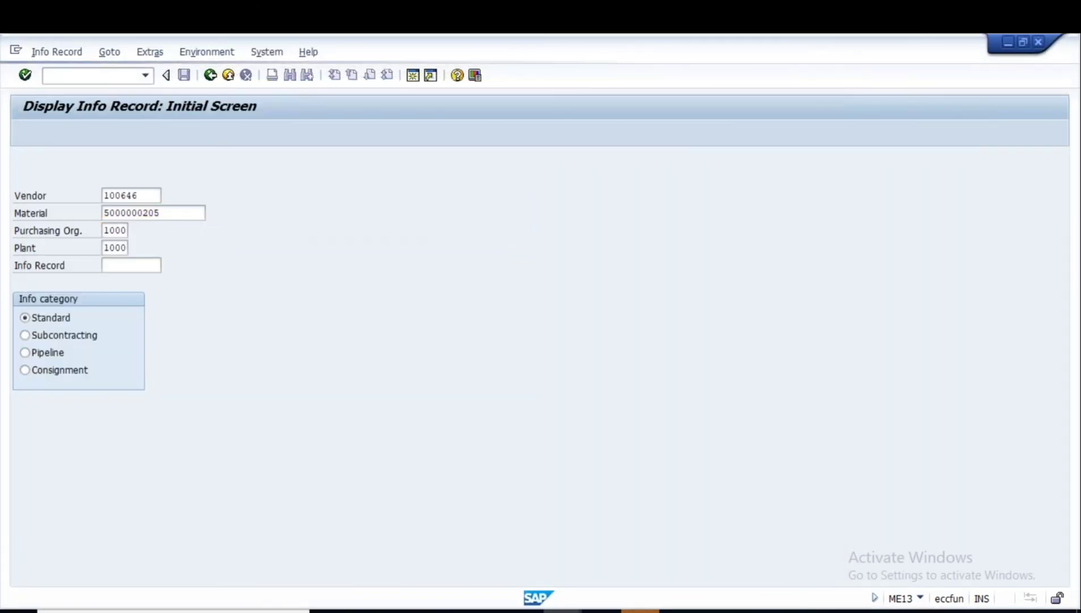
pyautogui.click(142, 134)
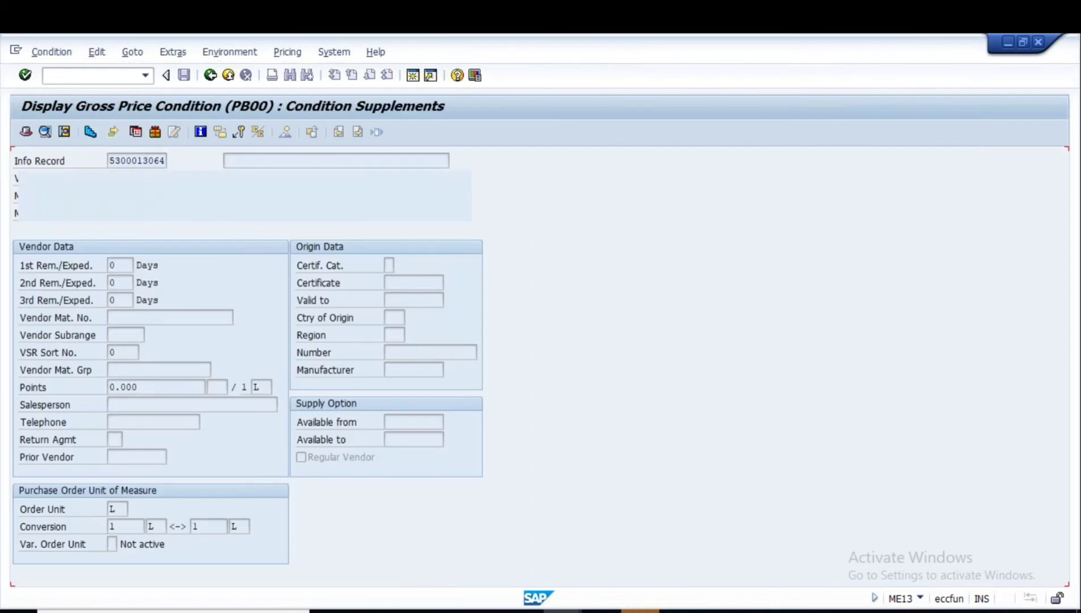
pyautogui.moveTo(204, 333); pyautogui.dragTo(255, 334)
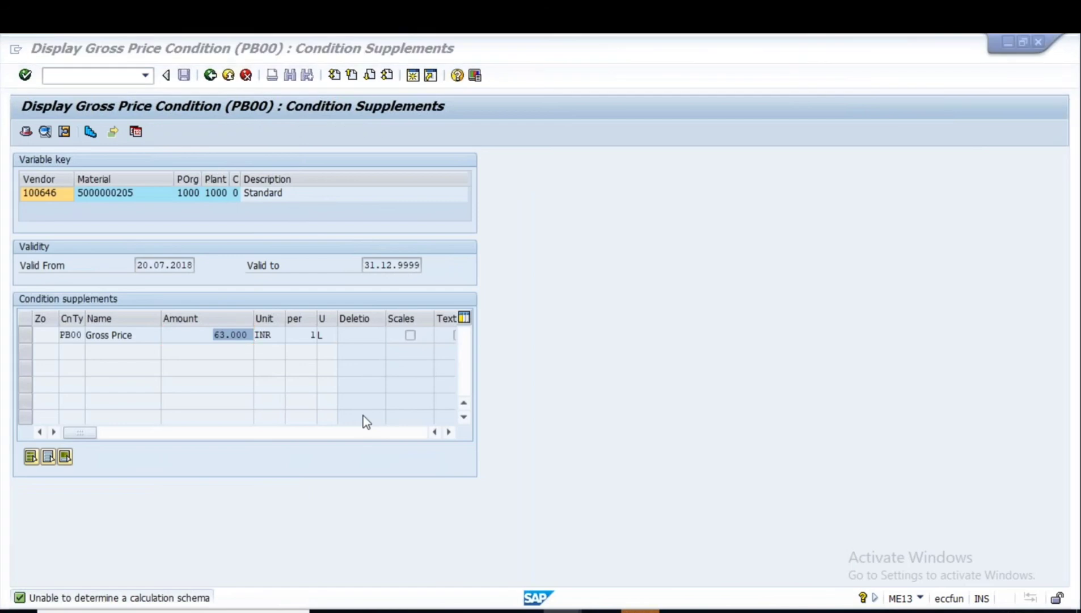
pyautogui.hotkey('alt', 'Tab')
pyautogui.press('Escape')
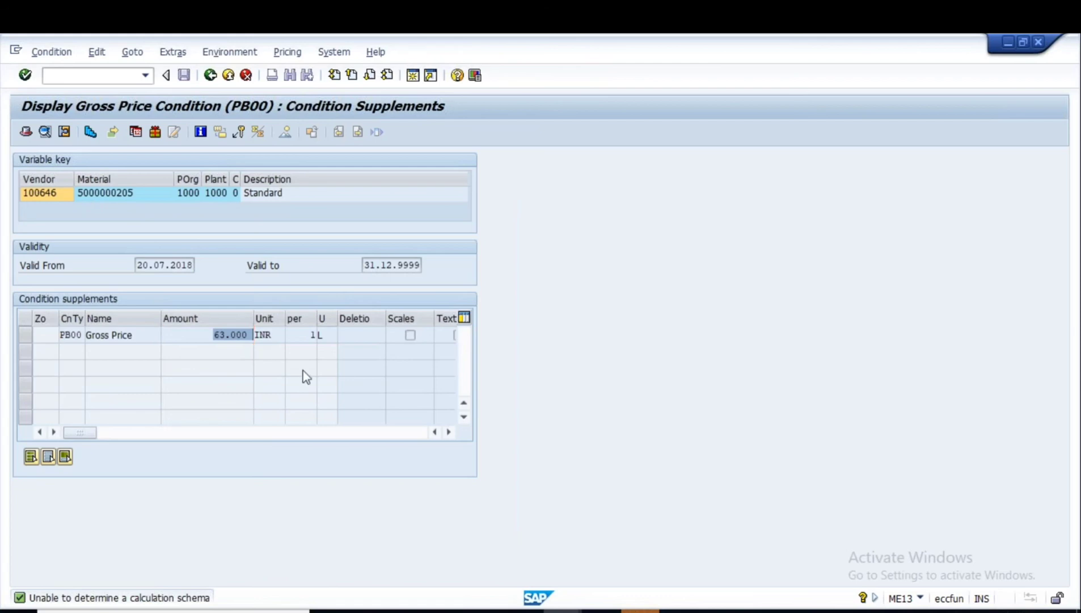
pyautogui.hotkey('alt', 'Tab')
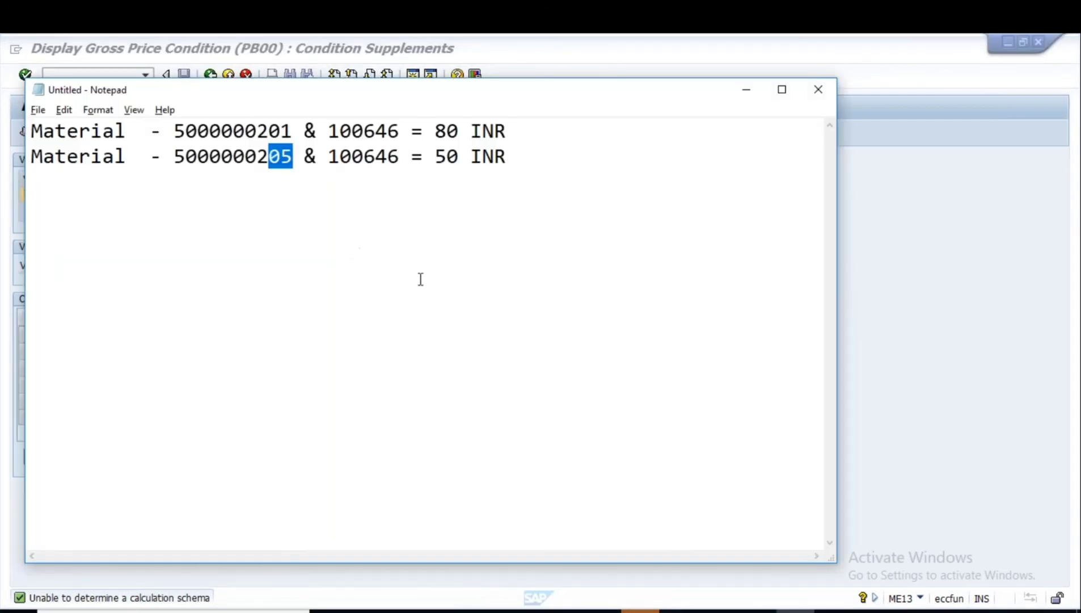
pyautogui.click(770, 609)
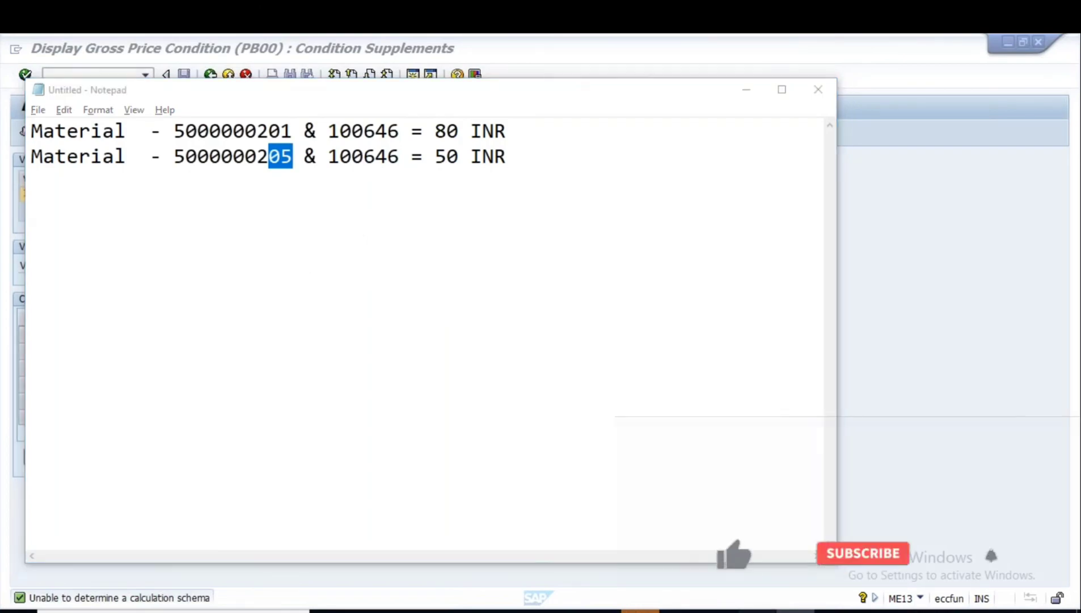